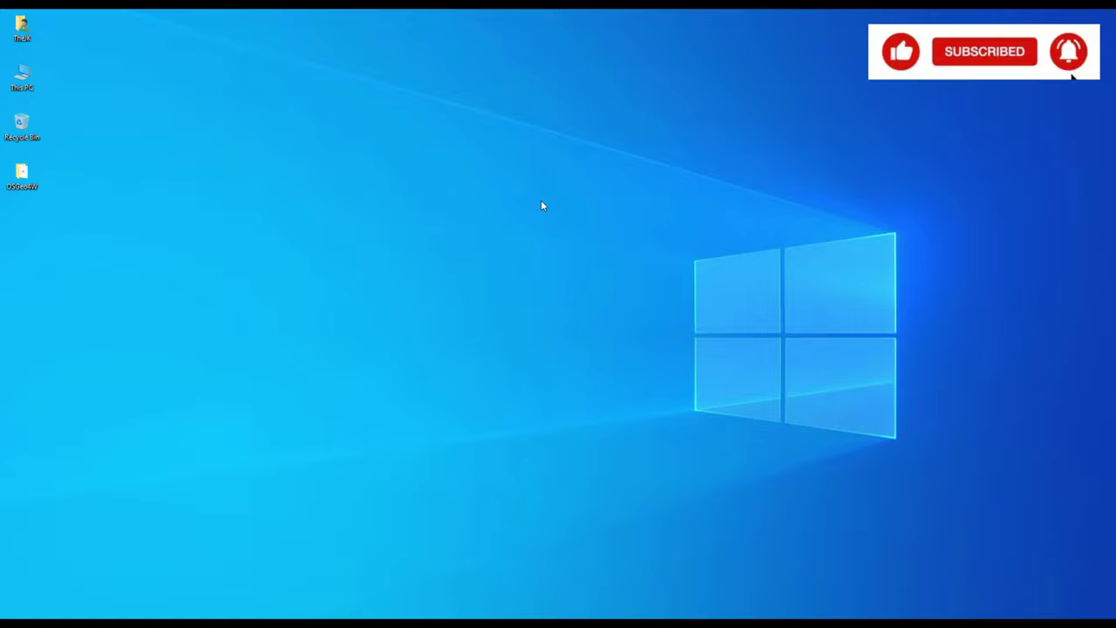
- Find QGIS Desktop 3.18.2 among the installed programs and launch it
{"action": "key", "text": "super"}
{"action": "type", "text": "qgis"}
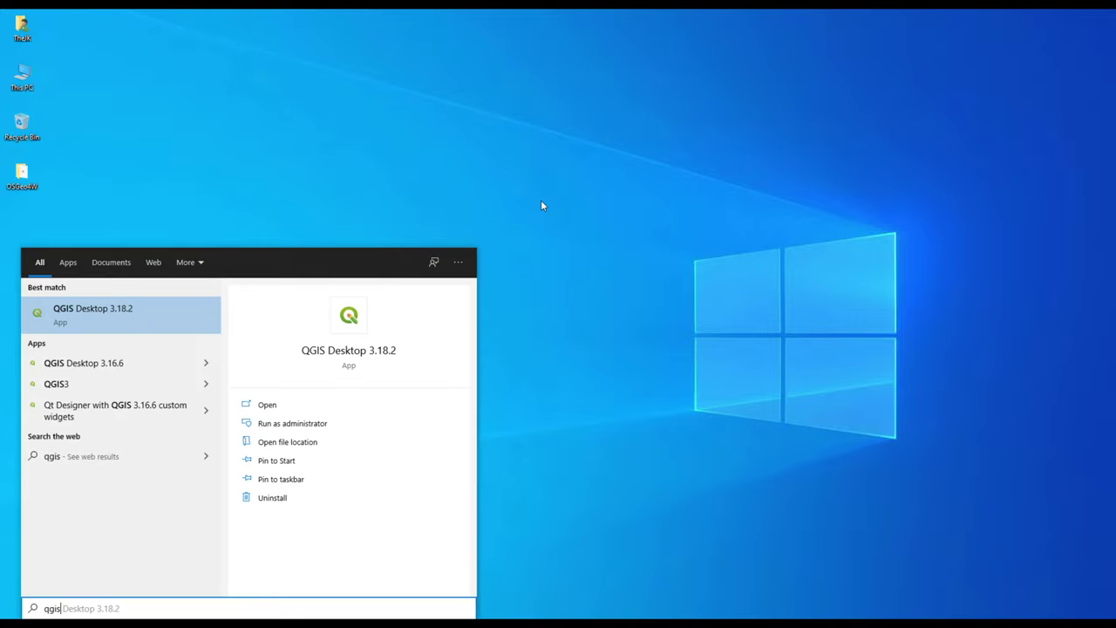
{"action": "key", "text": "Return"}
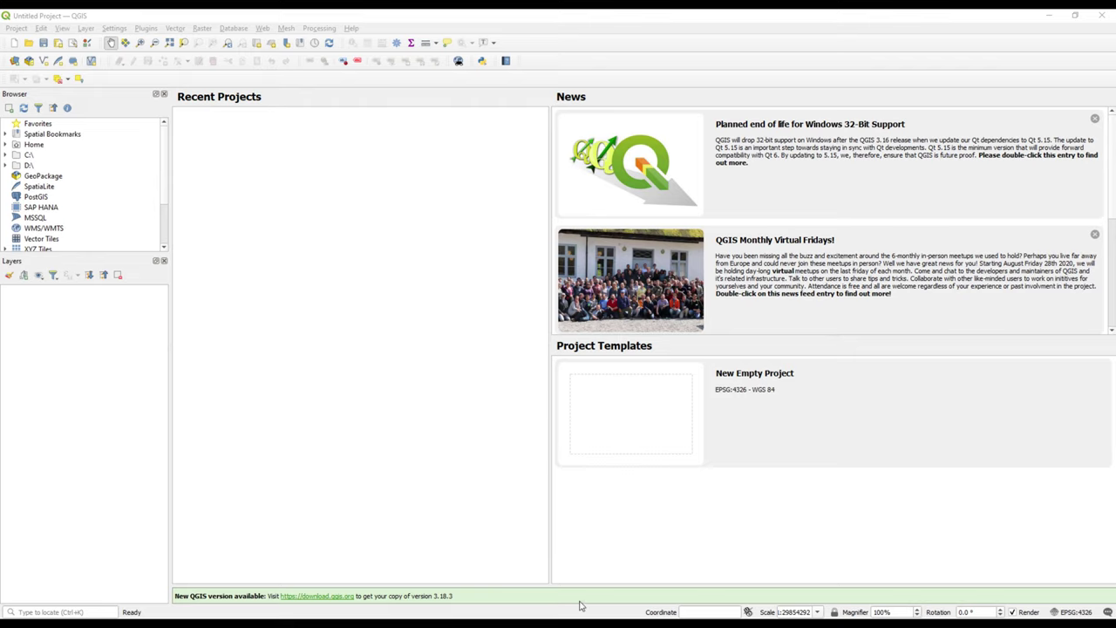
- Search the plugins that are not installed for "HCM" and select the HCMGIS plugin
{"action": "left_click", "coordinate": [141, 31]}
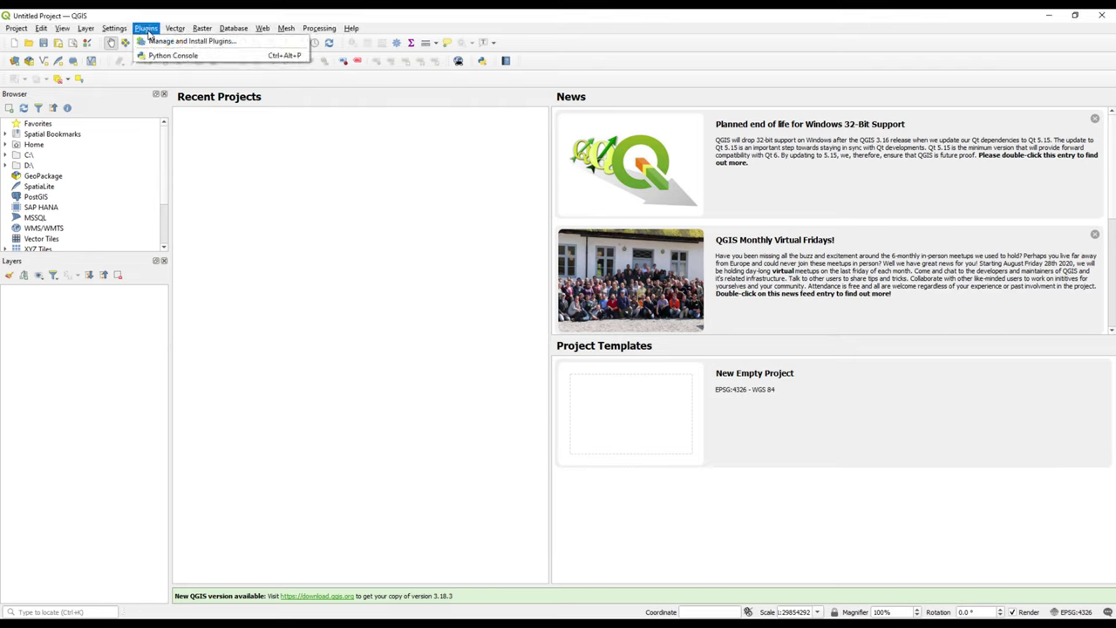
{"action": "left_click", "coordinate": [225, 42]}
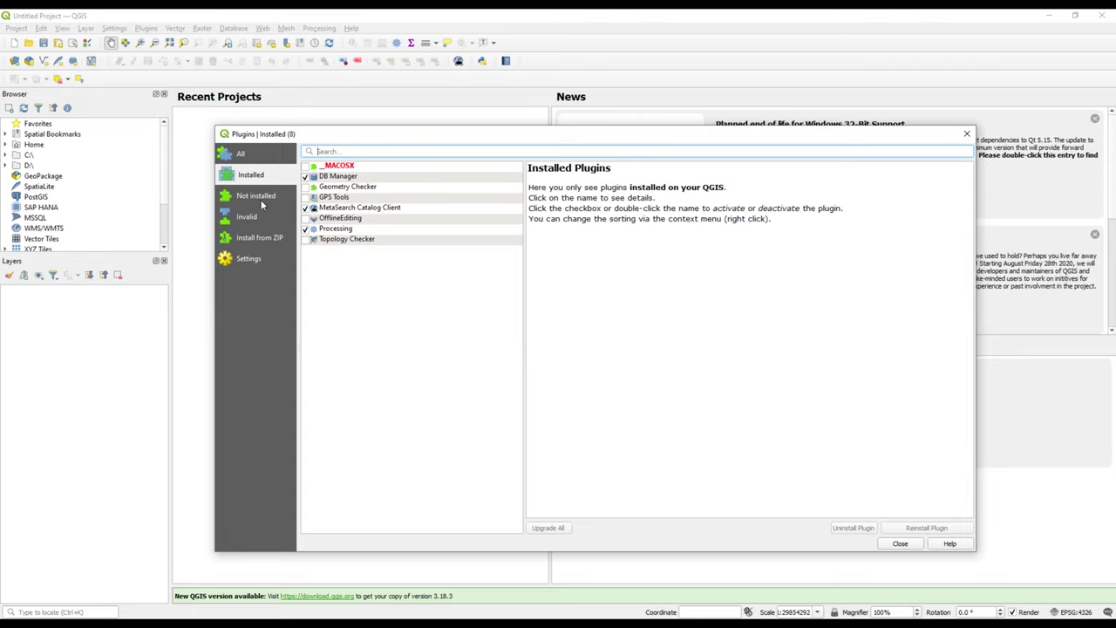
{"action": "left_click", "coordinate": [248, 197]}
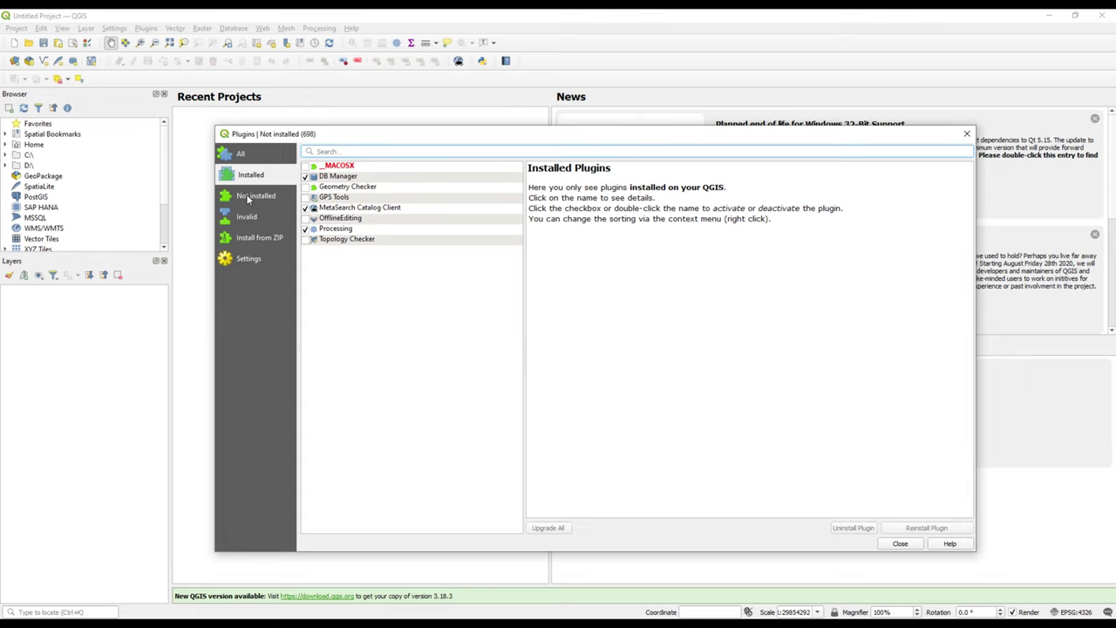
{"action": "left_click", "coordinate": [343, 150]}
{"action": "type", "text": "HC"}
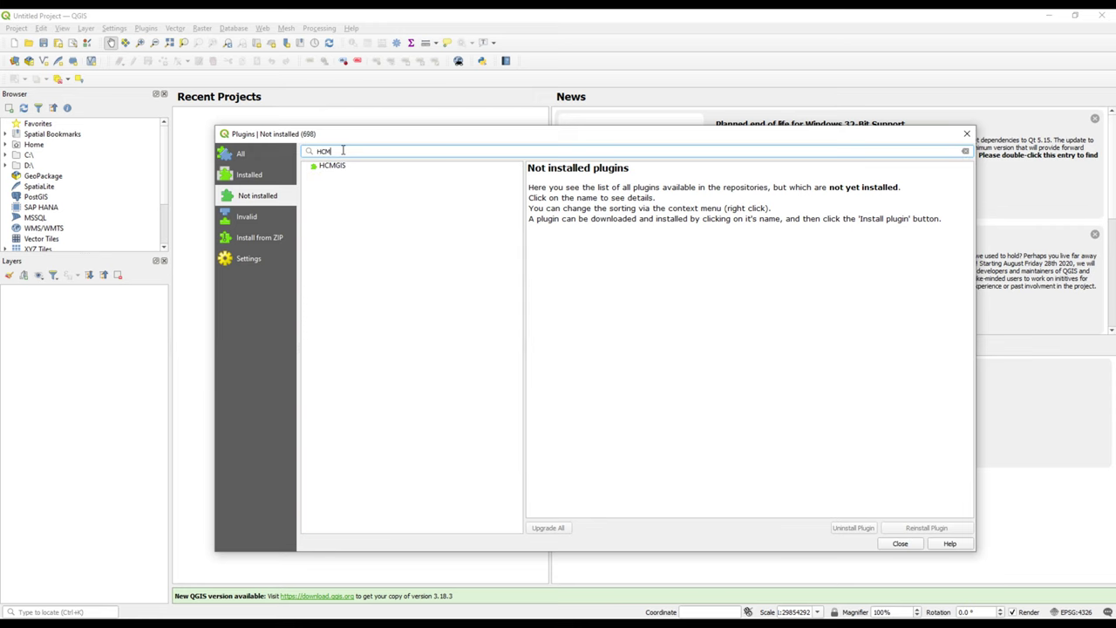
{"action": "type", "text": "M"}
{"action": "left_click", "coordinate": [331, 165]}
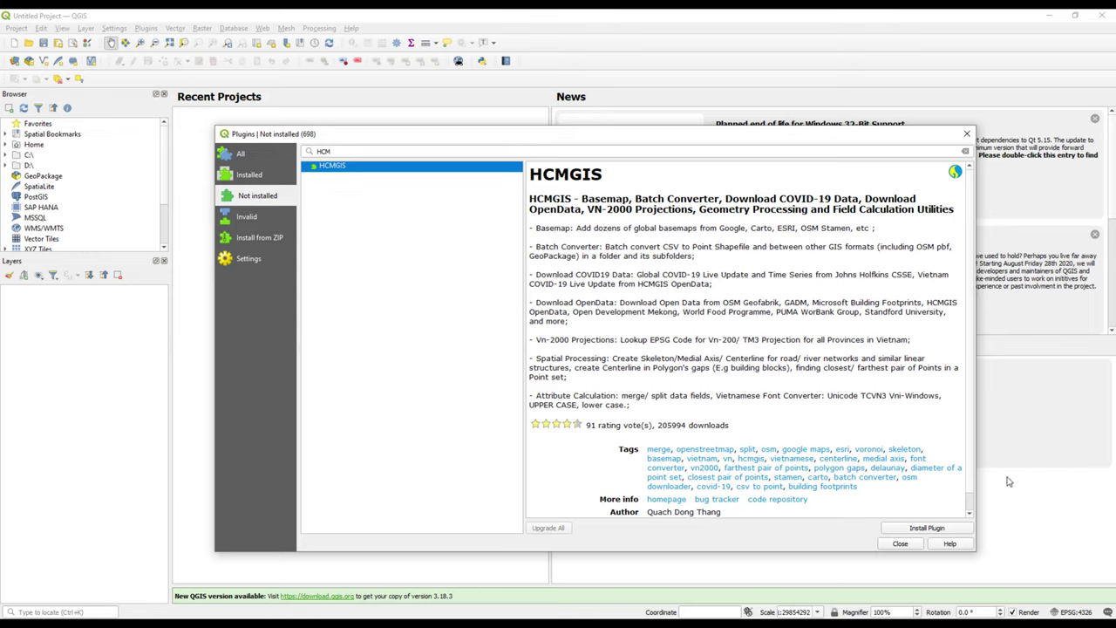
- Examine the HCMGIS plugin's feature description, rating, download figures, author and available version
{"action": "left_click_drag", "start_coordinate": [669, 126], "coordinate": [576, 51]}
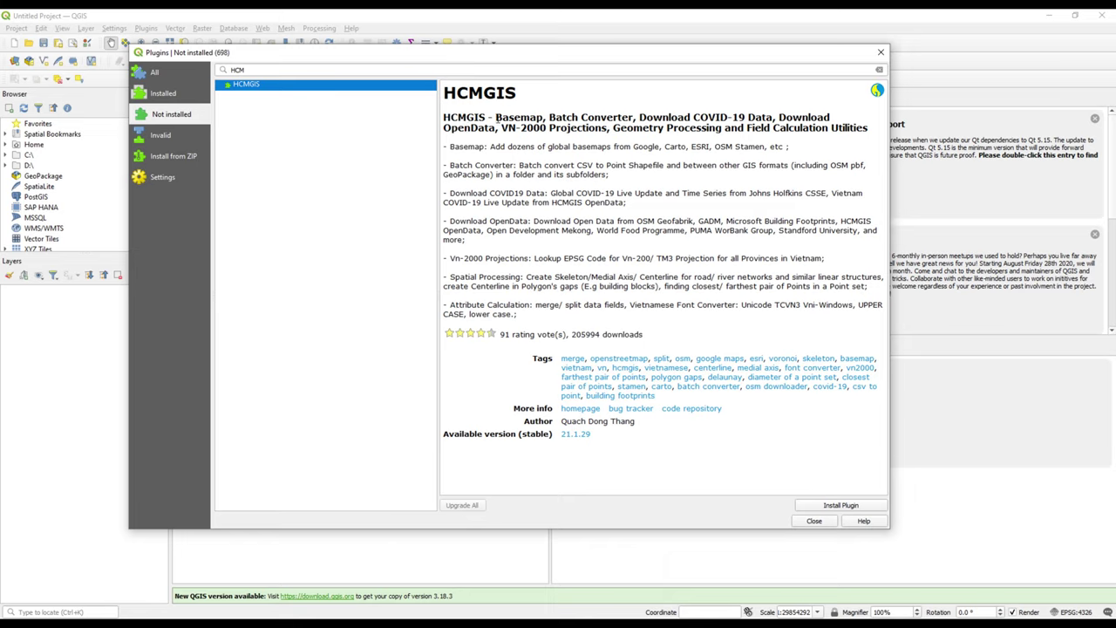
{"action": "left_click_drag", "start_coordinate": [449, 147], "coordinate": [485, 146]}
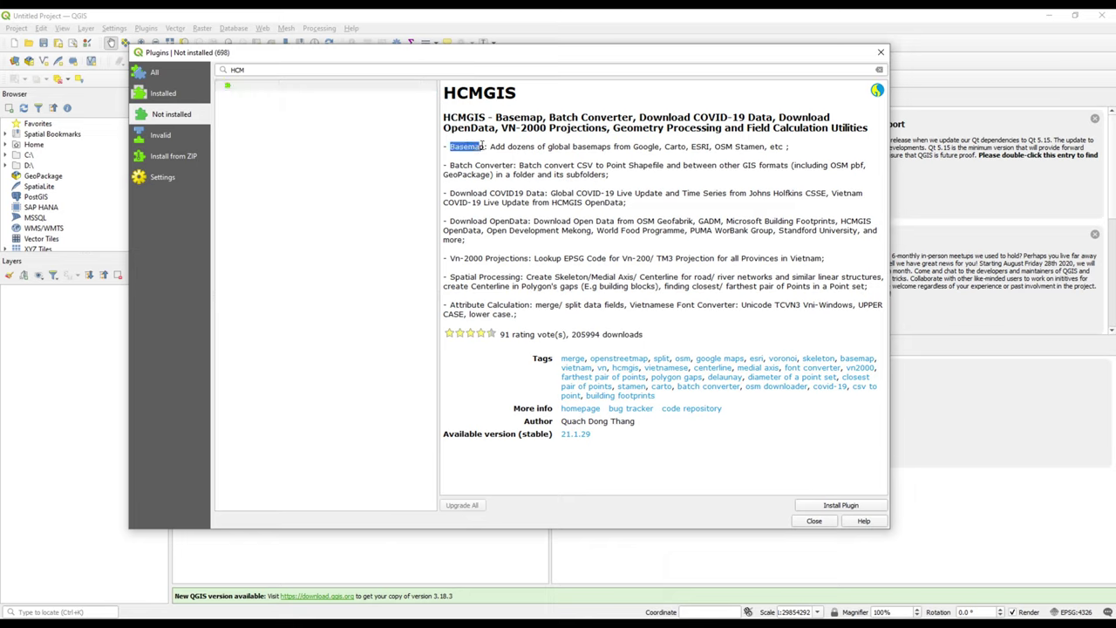
{"action": "left_click", "coordinate": [526, 116]}
{"action": "mouse_move", "coordinate": [450, 145]}
{"action": "left_mouse_down"}
{"action": "mouse_move", "coordinate": [555, 319]}
{"action": "mouse_move", "coordinate": [523, 336]}
{"action": "mouse_move", "coordinate": [532, 287]}
{"action": "mouse_move", "coordinate": [498, 258]}
{"action": "mouse_move", "coordinate": [445, 163]}
{"action": "mouse_move", "coordinate": [451, 146]}
{"action": "left_mouse_up"}
{"action": "left_click", "coordinate": [527, 273]}
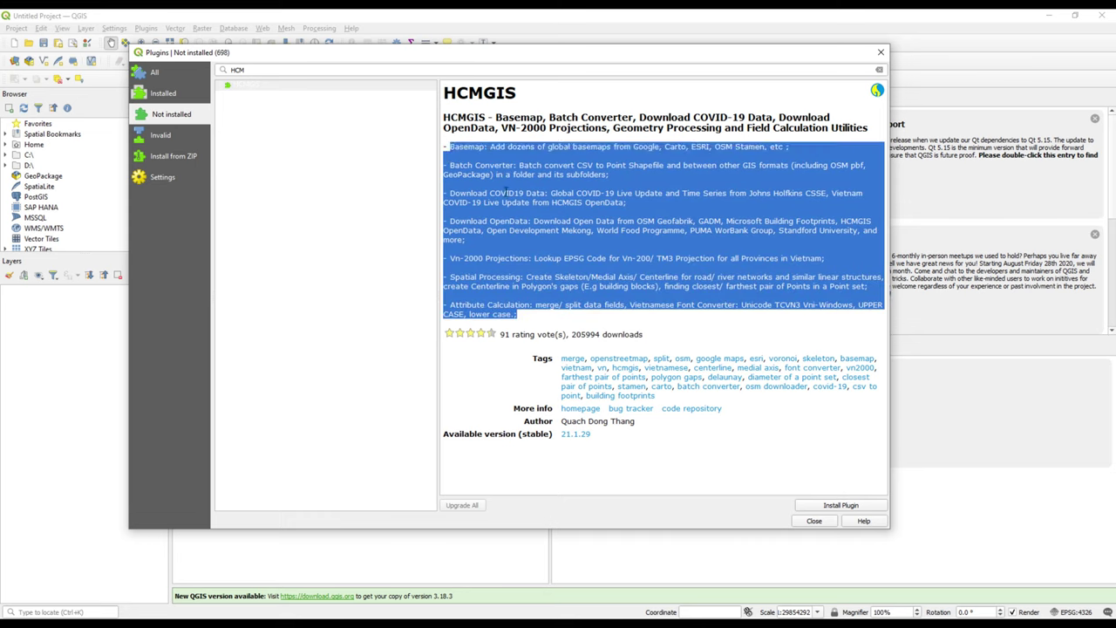
{"action": "left_click", "coordinate": [506, 190]}
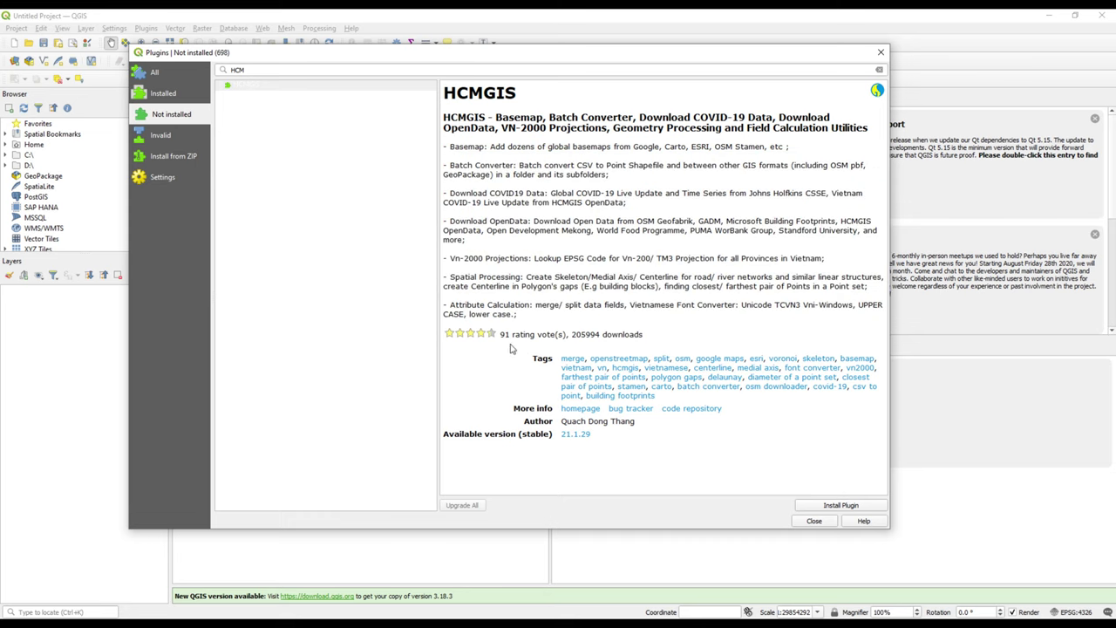
{"action": "left_click_drag", "start_coordinate": [500, 334], "coordinate": [647, 334]}
{"action": "left_click", "coordinate": [625, 301]}
{"action": "left_click_drag", "start_coordinate": [564, 421], "coordinate": [624, 422]}
{"action": "left_click", "coordinate": [596, 424]}
{"action": "left_click_drag", "start_coordinate": [520, 437], "coordinate": [543, 440]}
- Install the HCMGIS plugin and close the plugin manager
{"action": "left_click", "coordinate": [833, 511]}
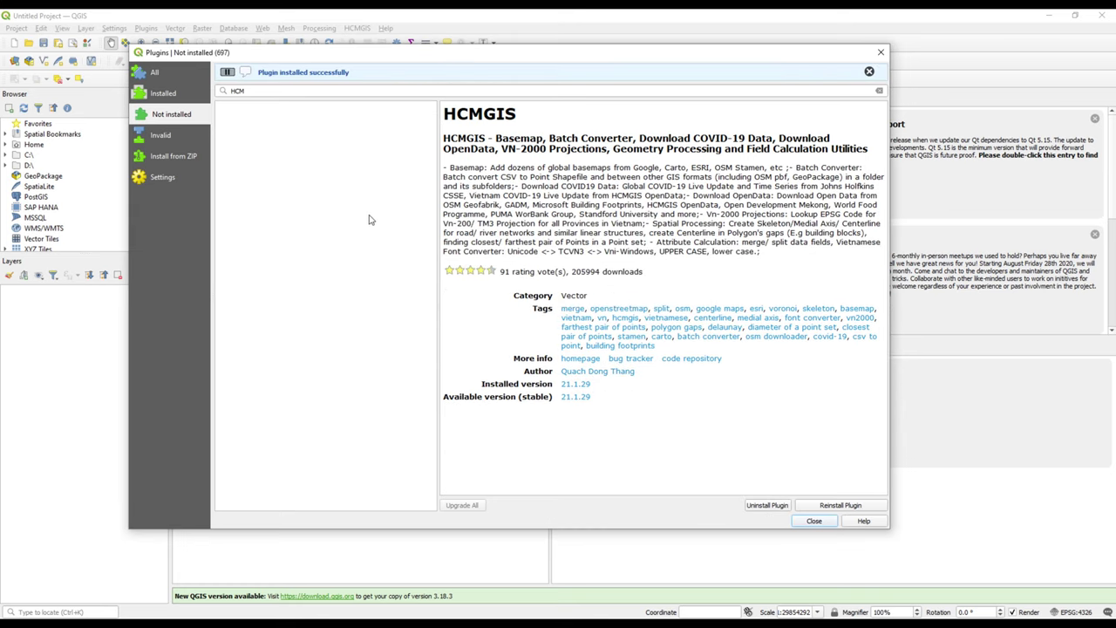
{"action": "left_click", "coordinate": [880, 53]}
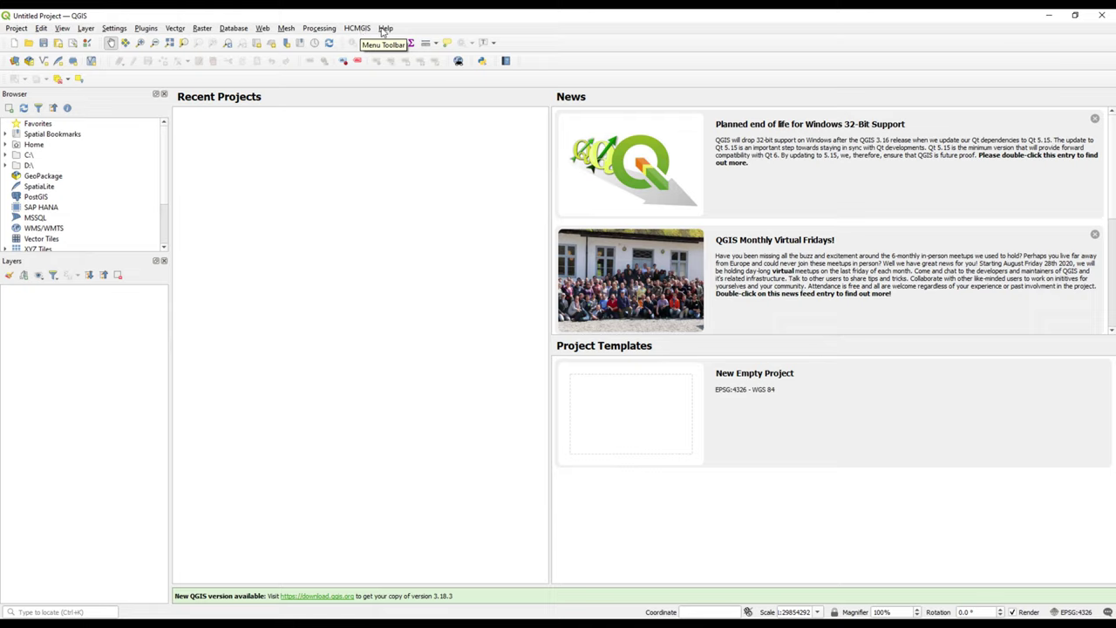
- Reopen the plugin manager and view the HCMGIS entry among the installed plugins
{"action": "left_click", "coordinate": [146, 29]}
{"action": "left_click", "coordinate": [172, 55]}
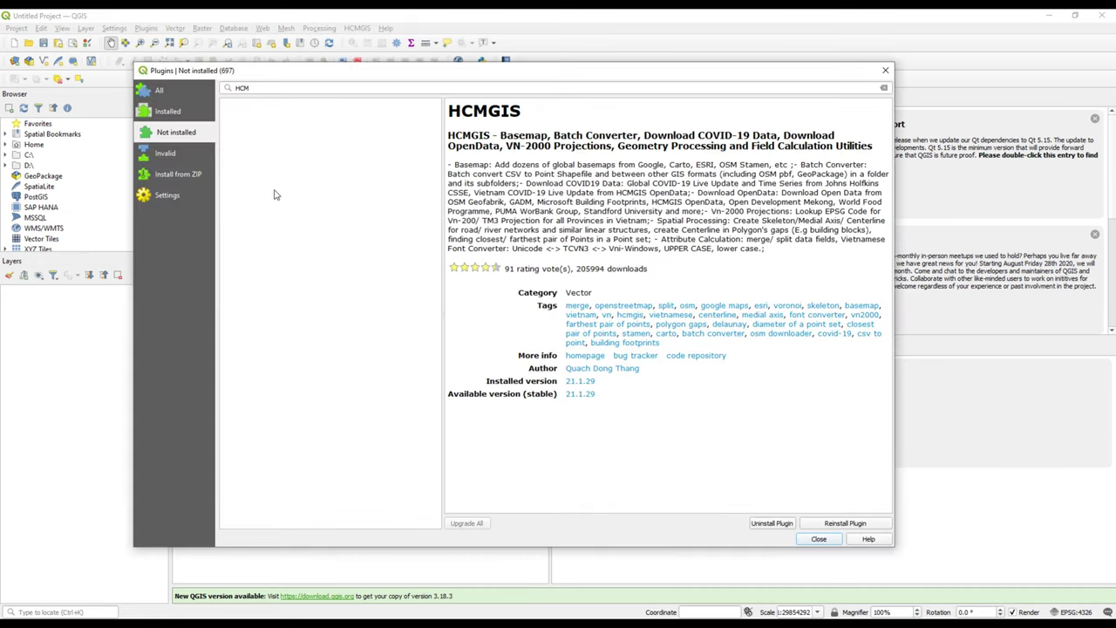
{"action": "left_click", "coordinate": [165, 120]}
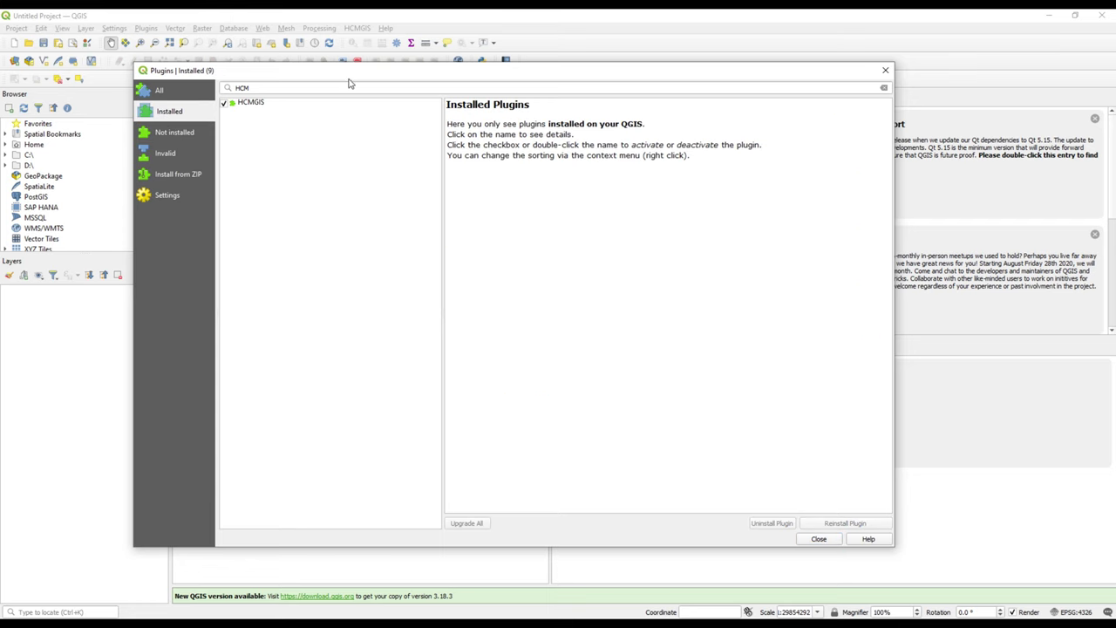
{"action": "left_click_drag", "start_coordinate": [349, 76], "coordinate": [477, 144]}
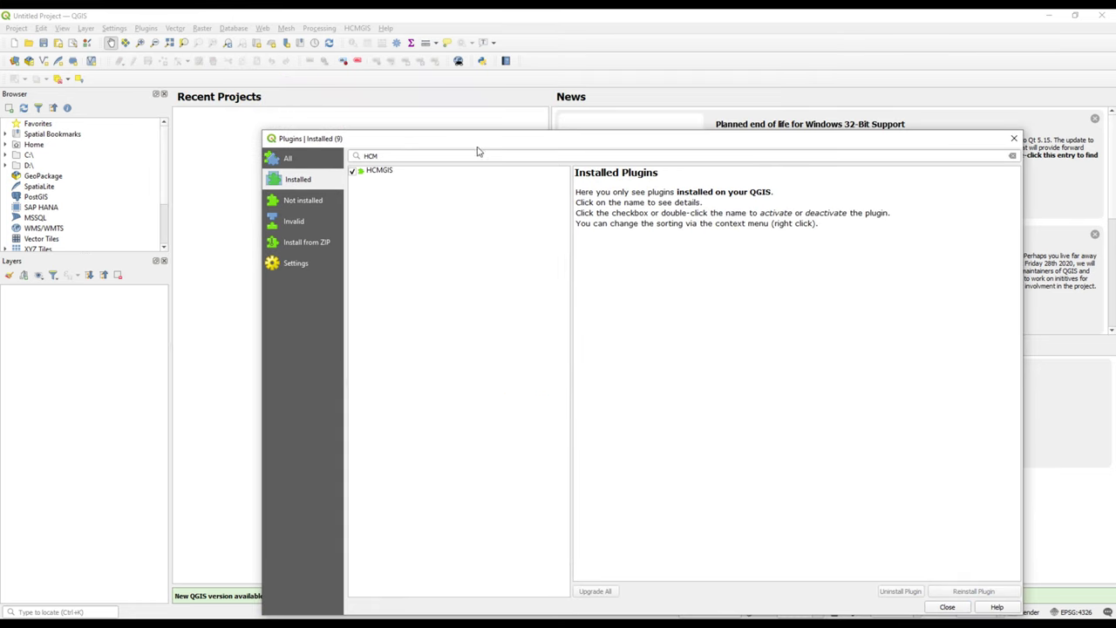
{"action": "left_click", "coordinate": [381, 176]}
- Deactivate the HCMGIS plugin, activate it again and close the plugin manager
{"action": "left_click", "coordinate": [352, 172]}
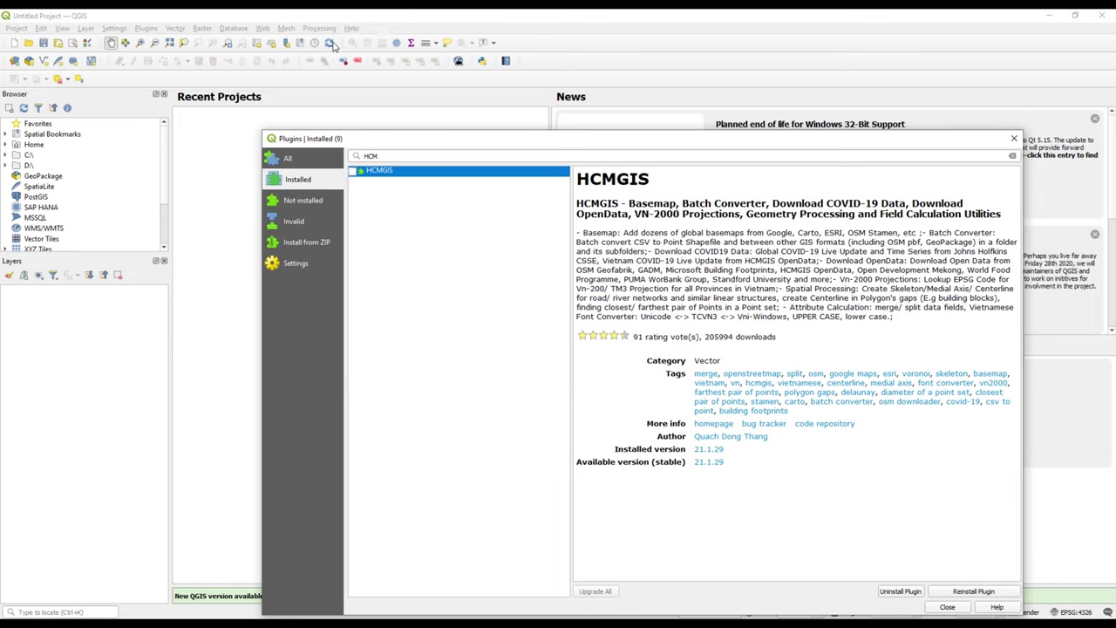
{"action": "left_click", "coordinate": [354, 173]}
{"action": "left_click_drag", "start_coordinate": [550, 139], "coordinate": [434, 56]}
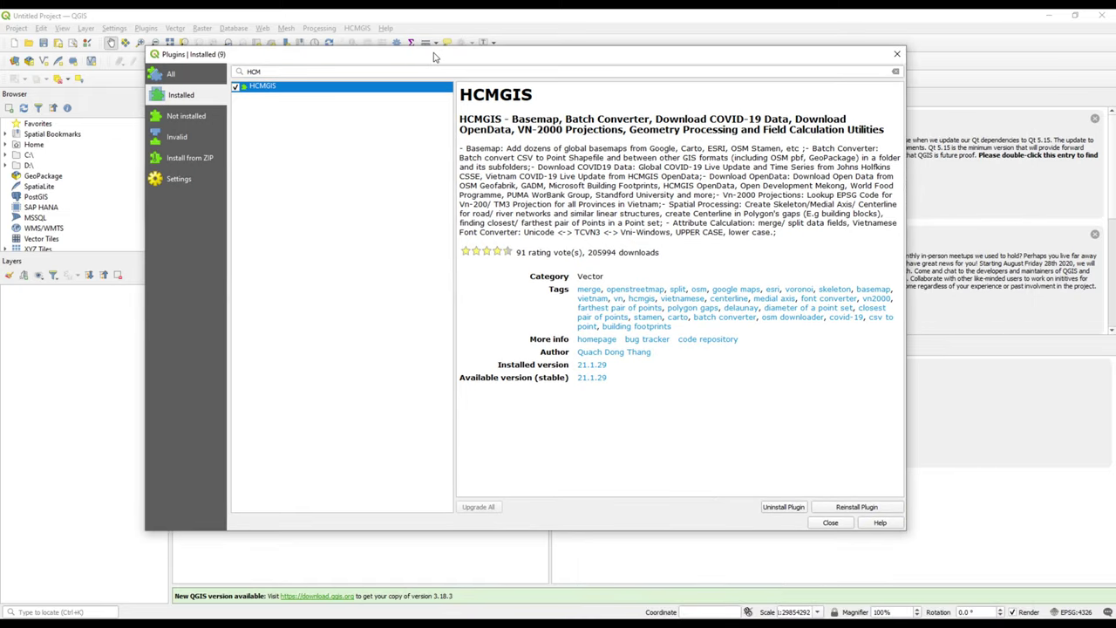
{"action": "left_click", "coordinate": [830, 523]}
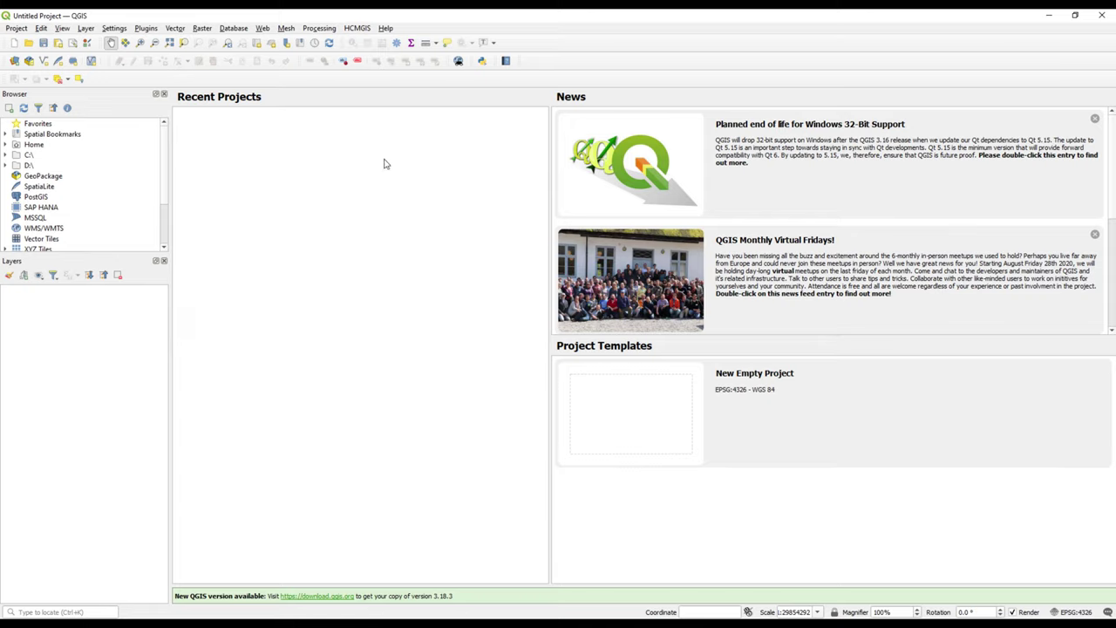
- Add the Google Maps basemap to the project with the HCMGIS plugin
{"action": "left_click", "coordinate": [361, 32]}
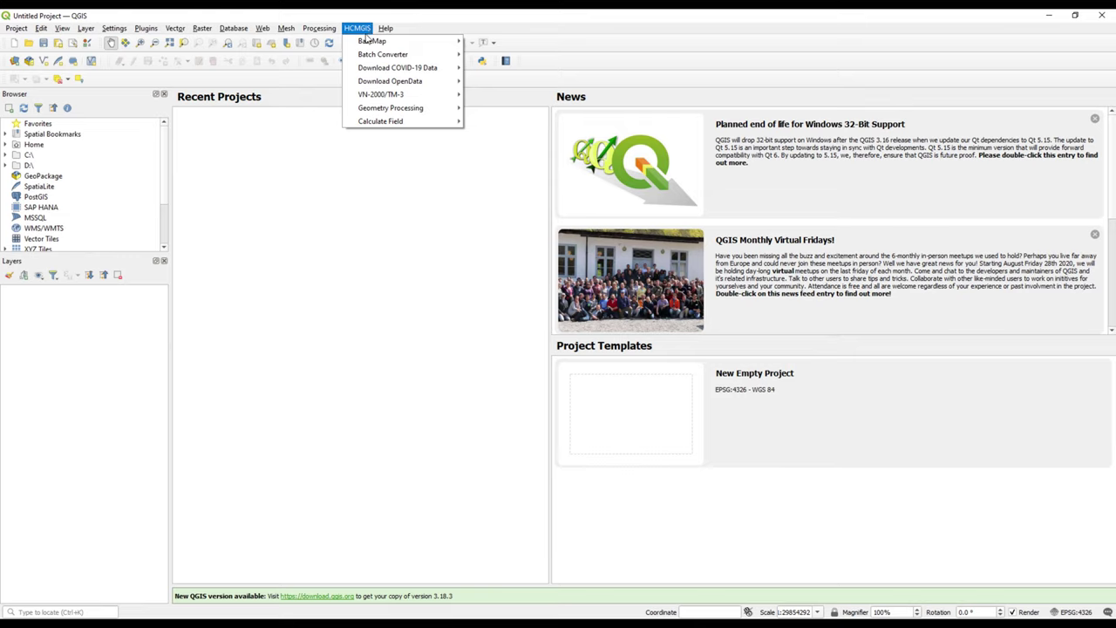
{"action": "mouse_move", "coordinate": [372, 40]}
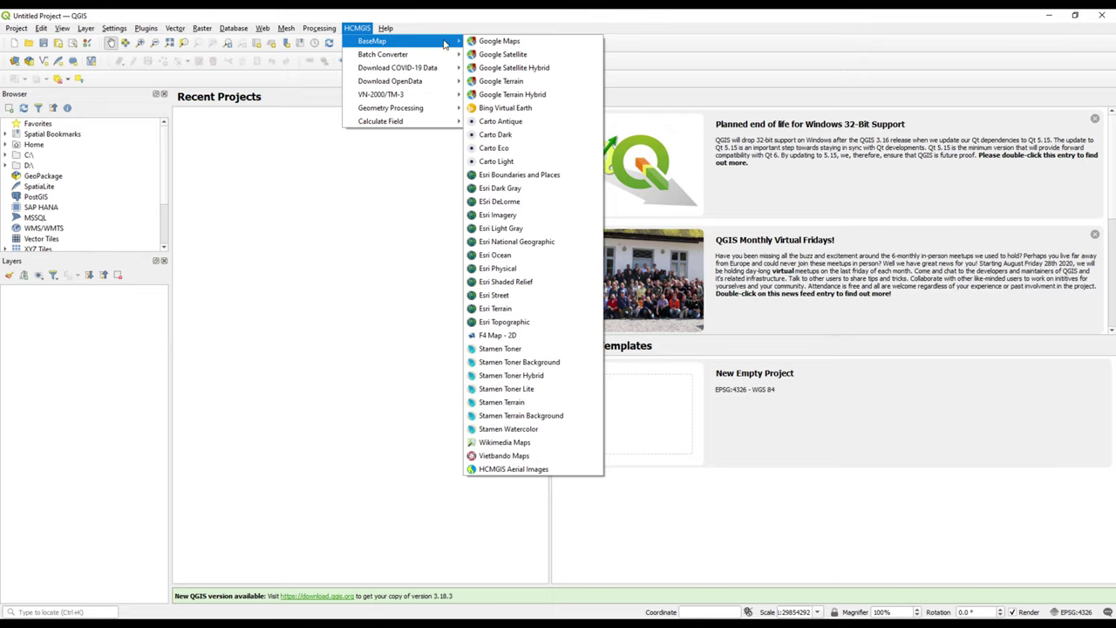
{"action": "mouse_move", "coordinate": [450, 55]}
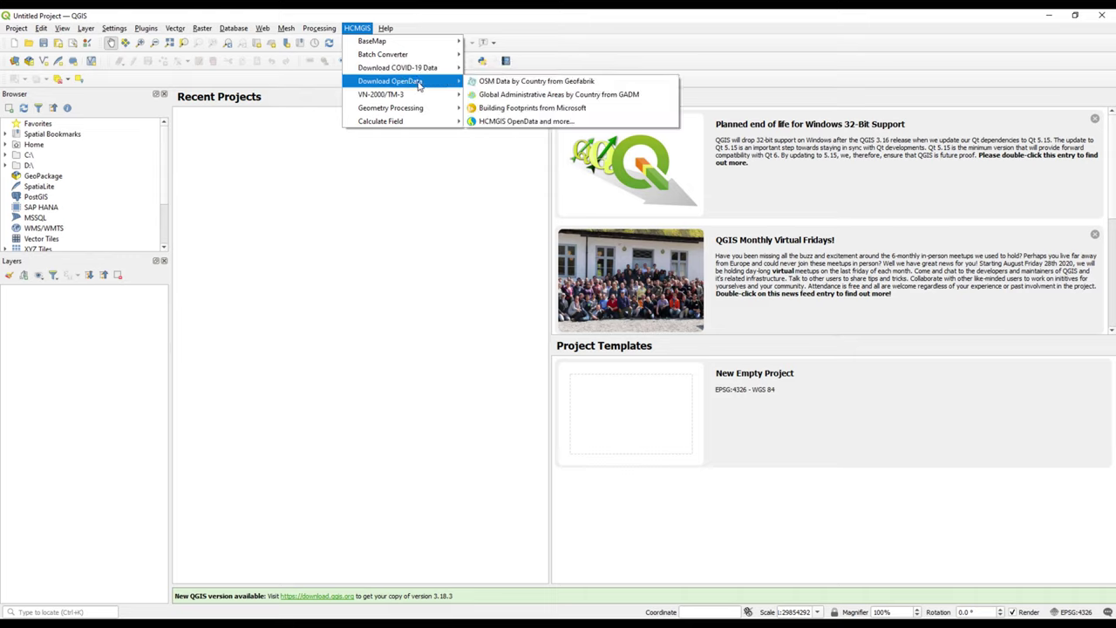
{"action": "mouse_move", "coordinate": [439, 98]}
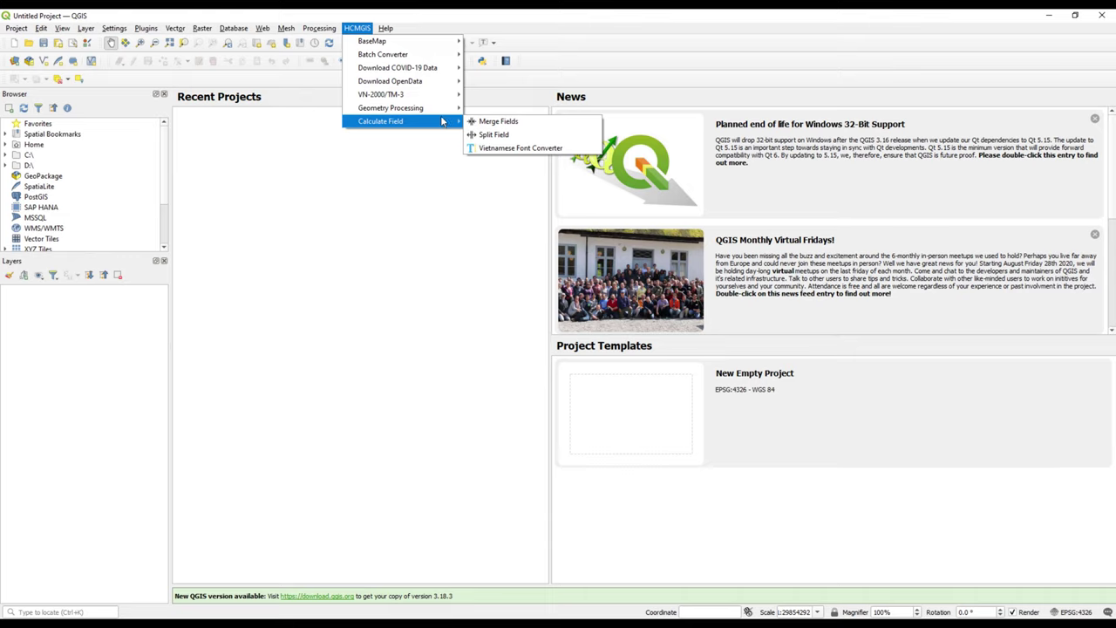
{"action": "mouse_move", "coordinate": [433, 45]}
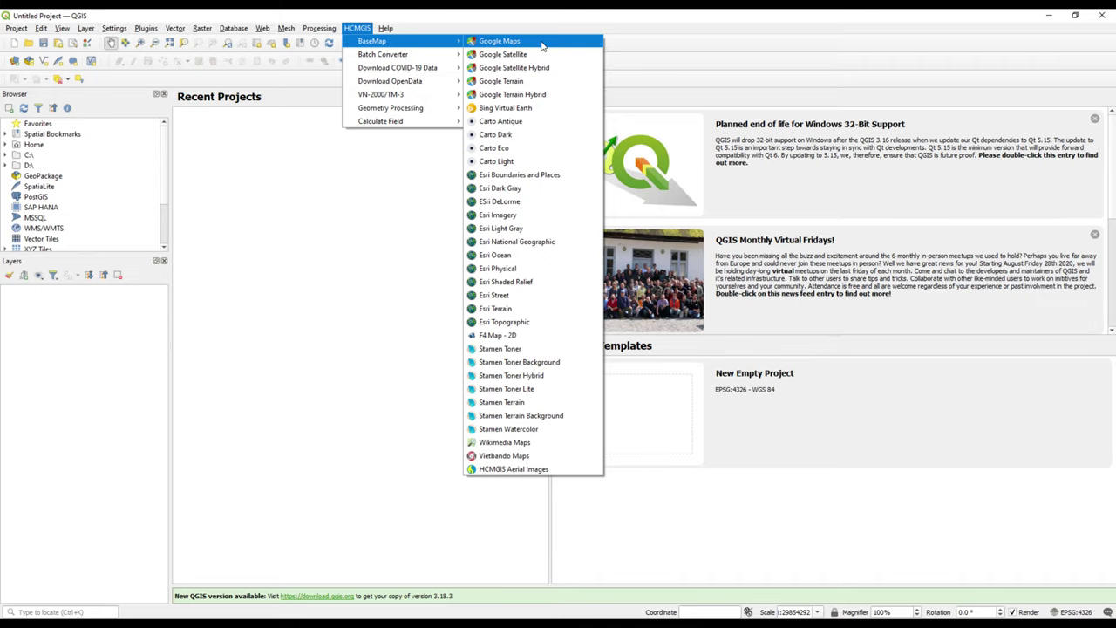
{"action": "left_click", "coordinate": [505, 43]}
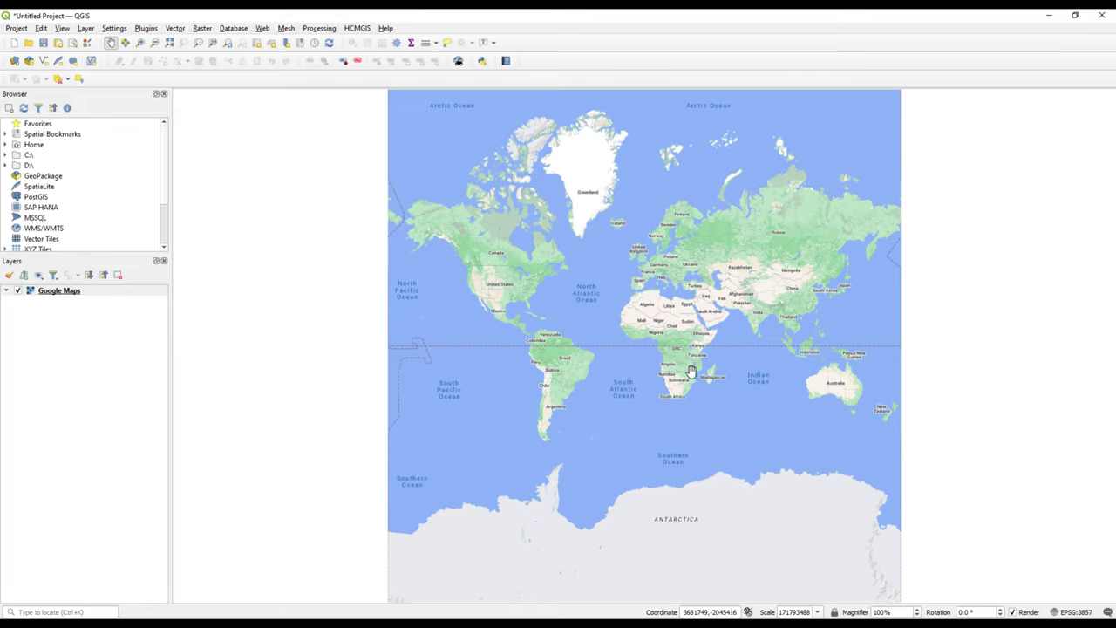
- Open the Google Maps layer's properties and examine its full information page, from provider details and tileset properties to history
{"action": "right_click", "coordinate": [77, 292]}
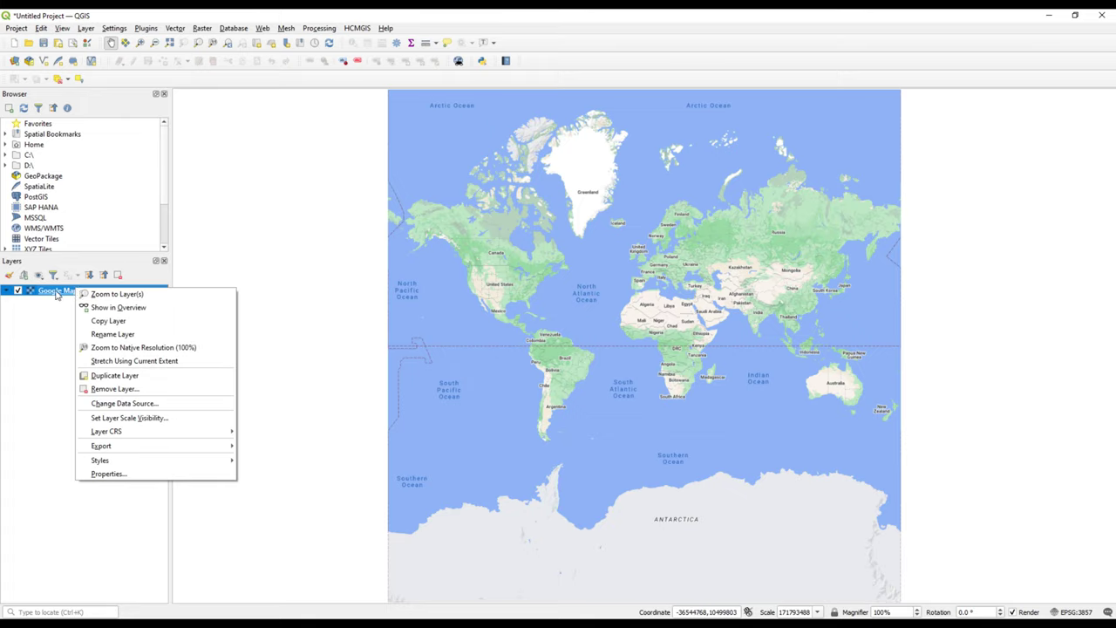
{"action": "left_click", "coordinate": [46, 298]}
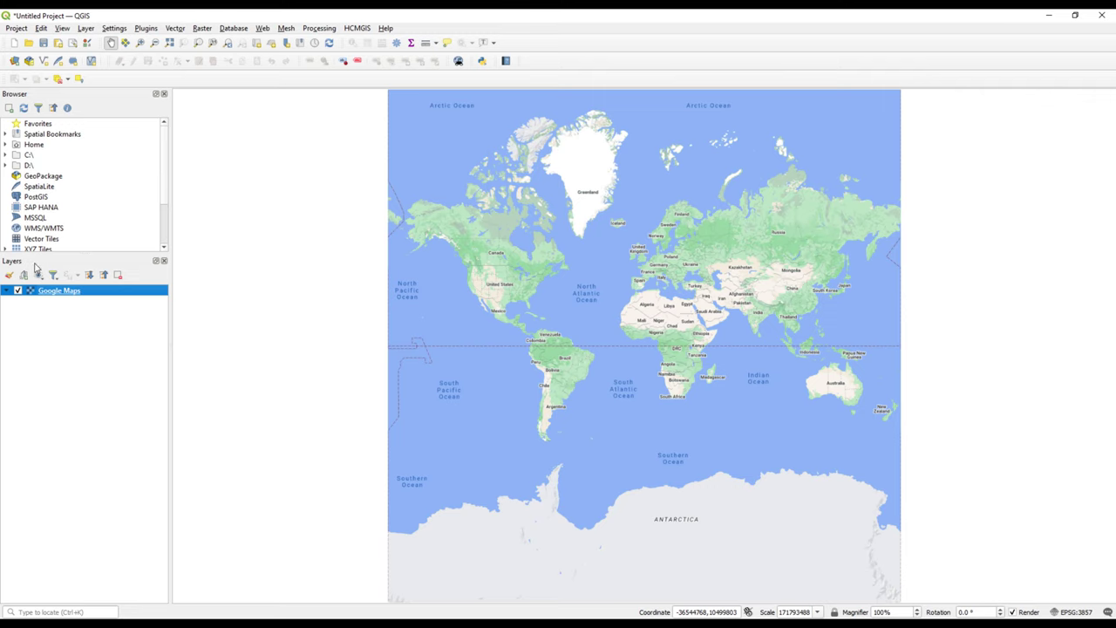
{"action": "right_click", "coordinate": [82, 295]}
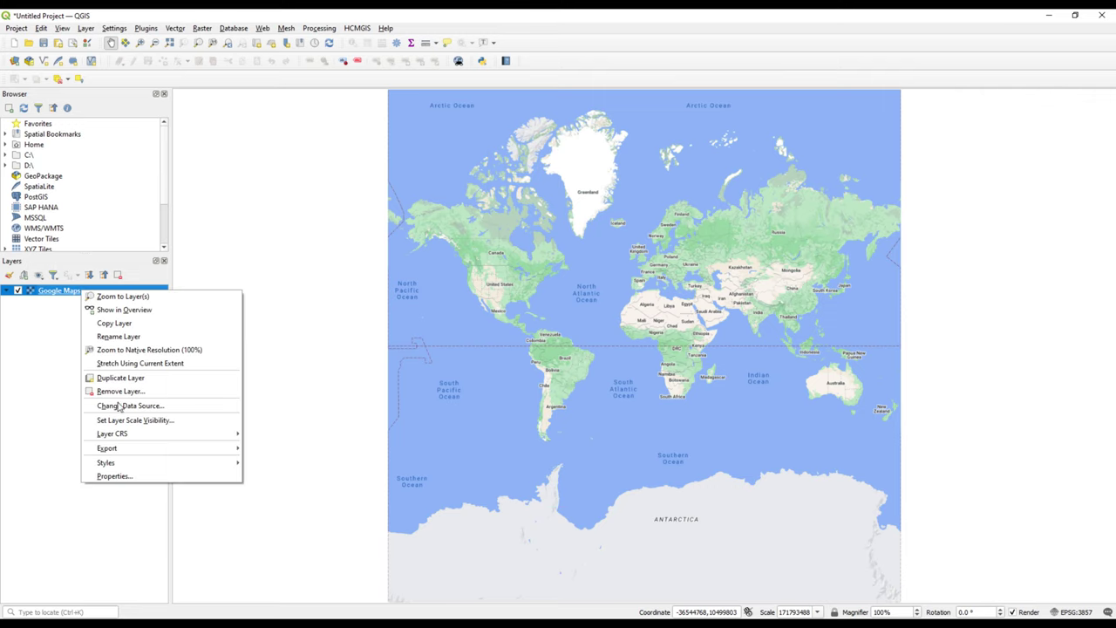
{"action": "left_click", "coordinate": [140, 476]}
{"action": "left_click_drag", "start_coordinate": [449, 105], "coordinate": [153, 143]}
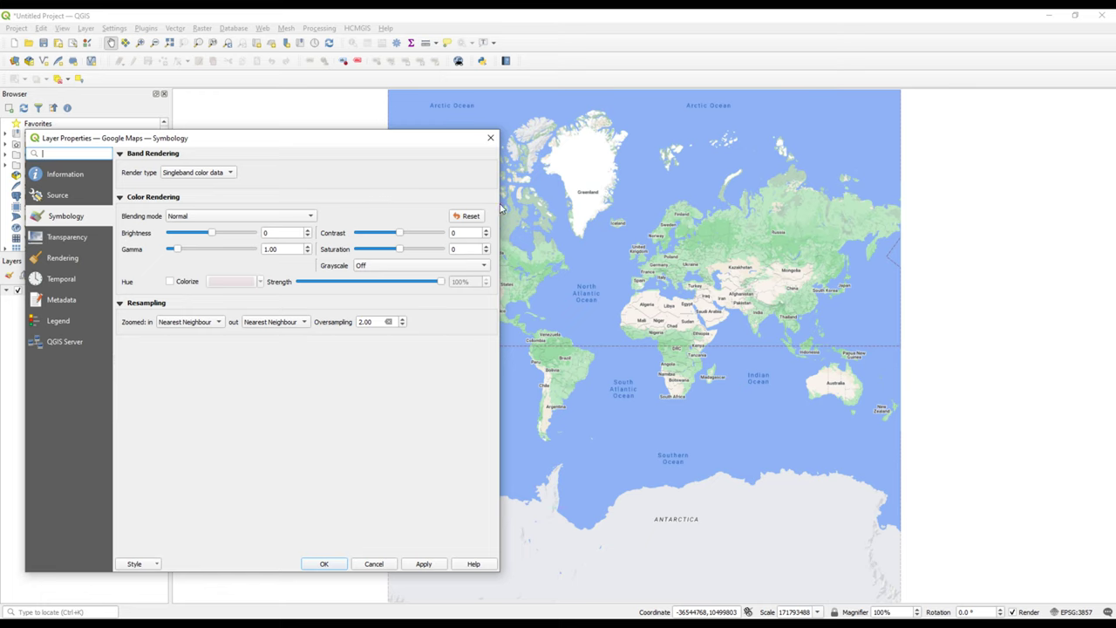
{"action": "left_click_drag", "start_coordinate": [501, 207], "coordinate": [381, 205]}
{"action": "left_click", "coordinate": [70, 174]}
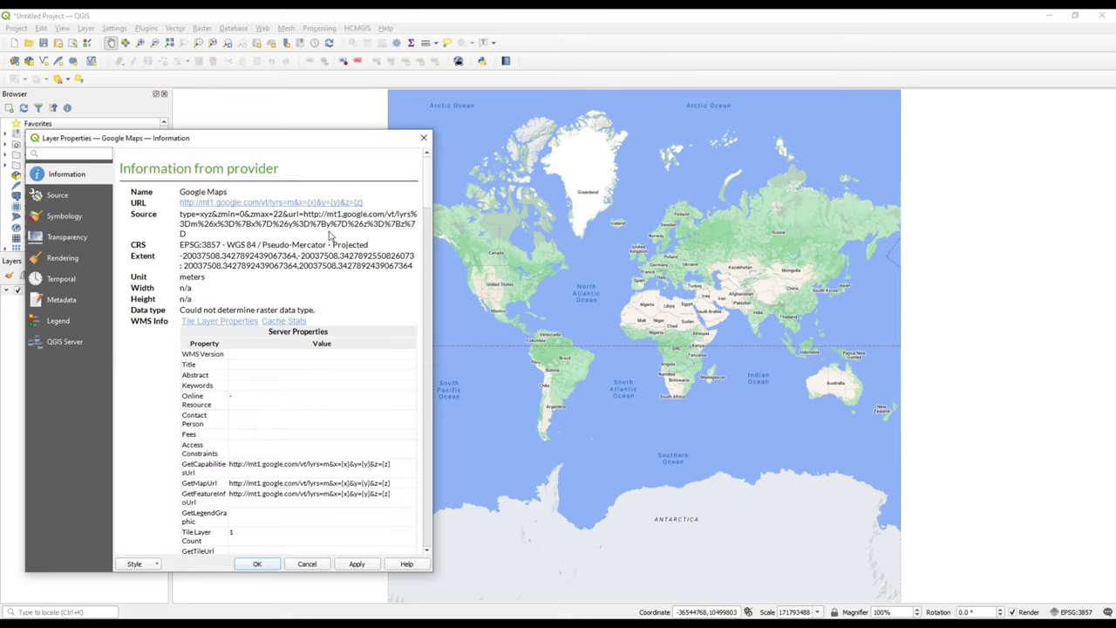
{"action": "left_click_drag", "start_coordinate": [432, 250], "coordinate": [642, 251]}
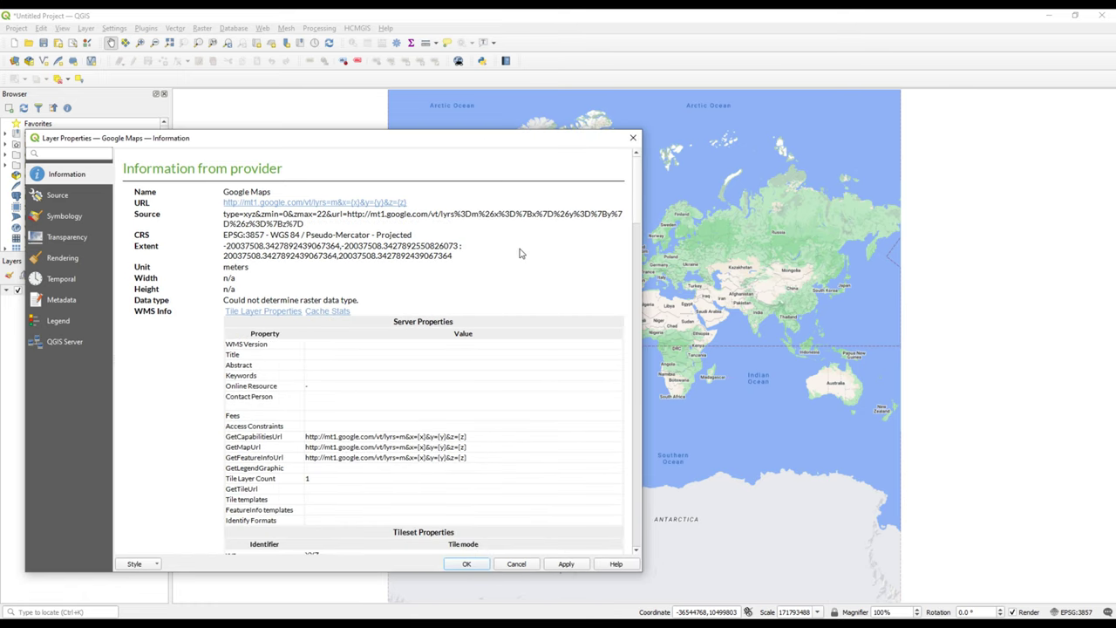
{"action": "scroll", "coordinate": [517, 266], "scroll_direction": "down", "scroll_amount": 5}
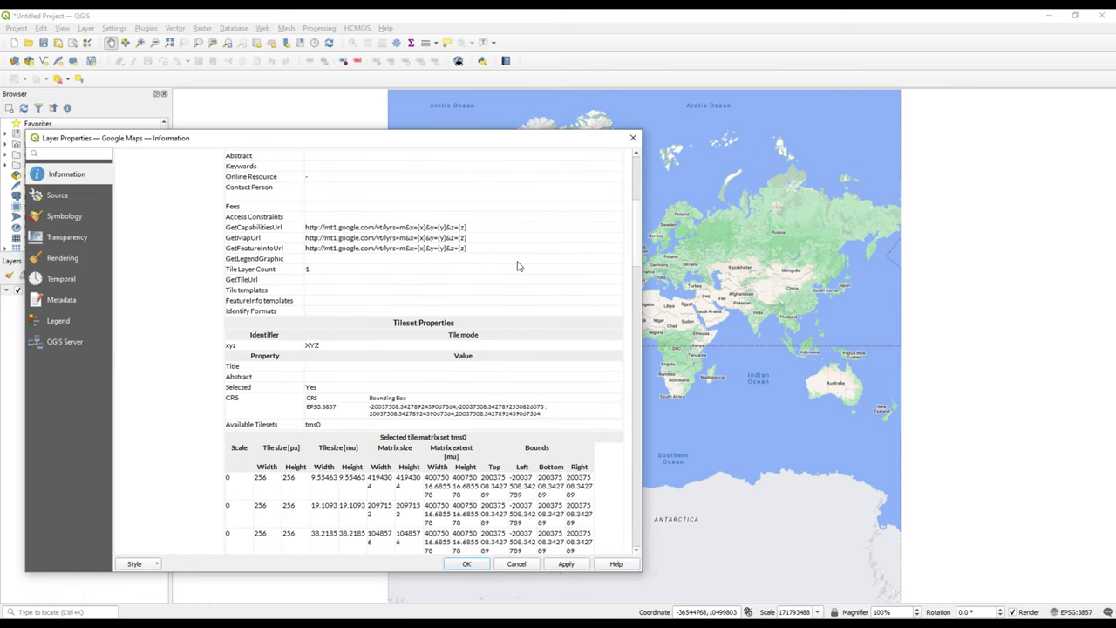
{"action": "scroll", "coordinate": [517, 266], "scroll_direction": "down", "scroll_amount": 1}
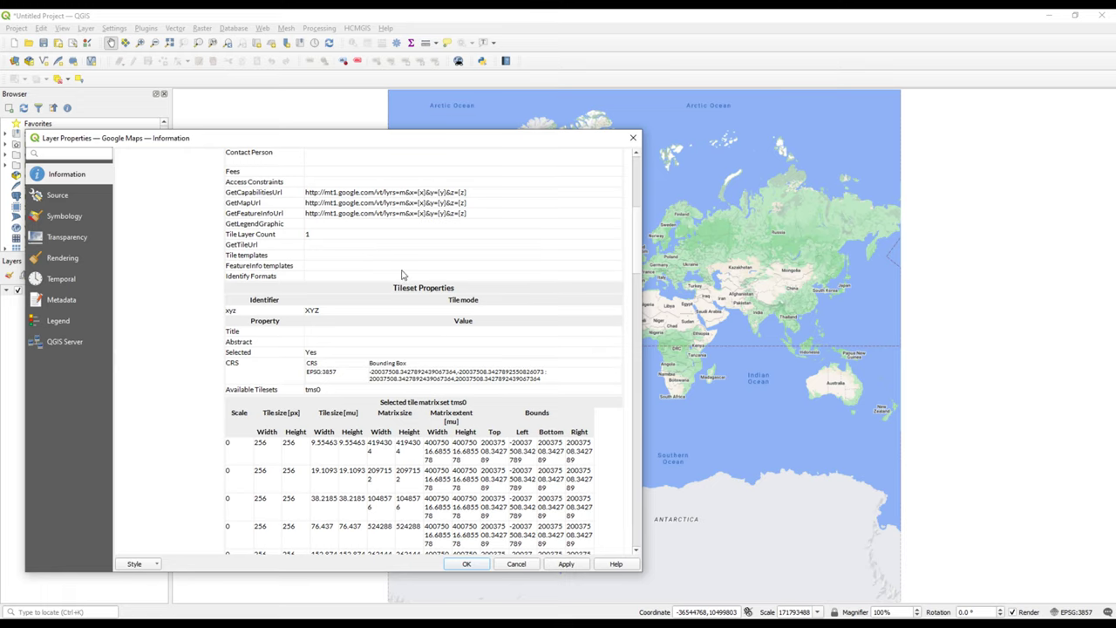
{"action": "scroll", "coordinate": [402, 275], "scroll_direction": "down", "scroll_amount": 20}
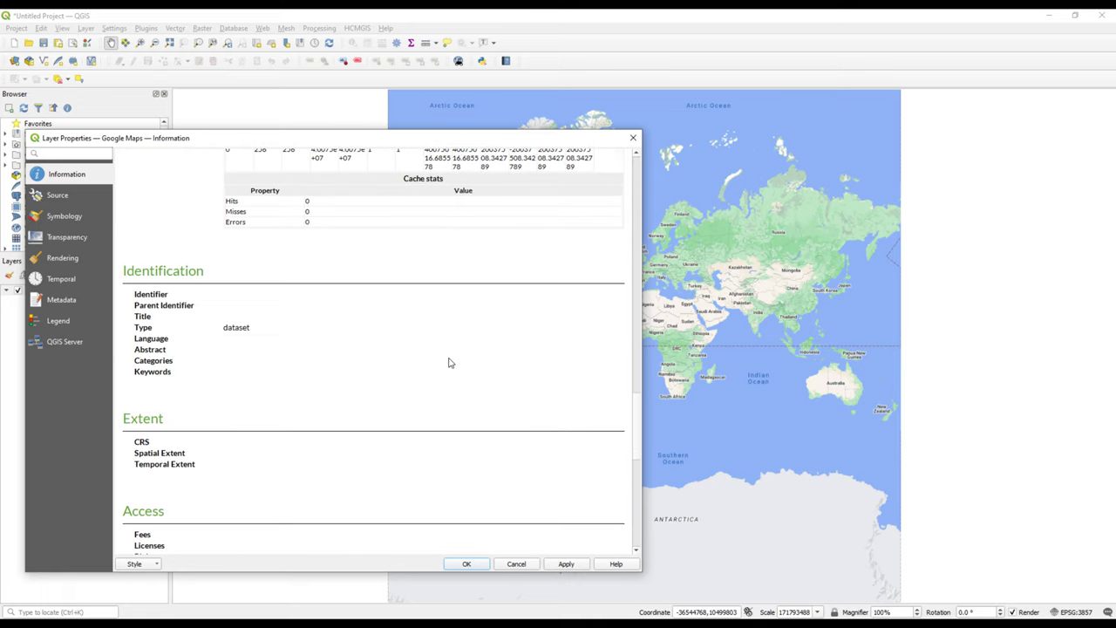
{"action": "scroll", "coordinate": [450, 362], "scroll_direction": "down", "scroll_amount": 10}
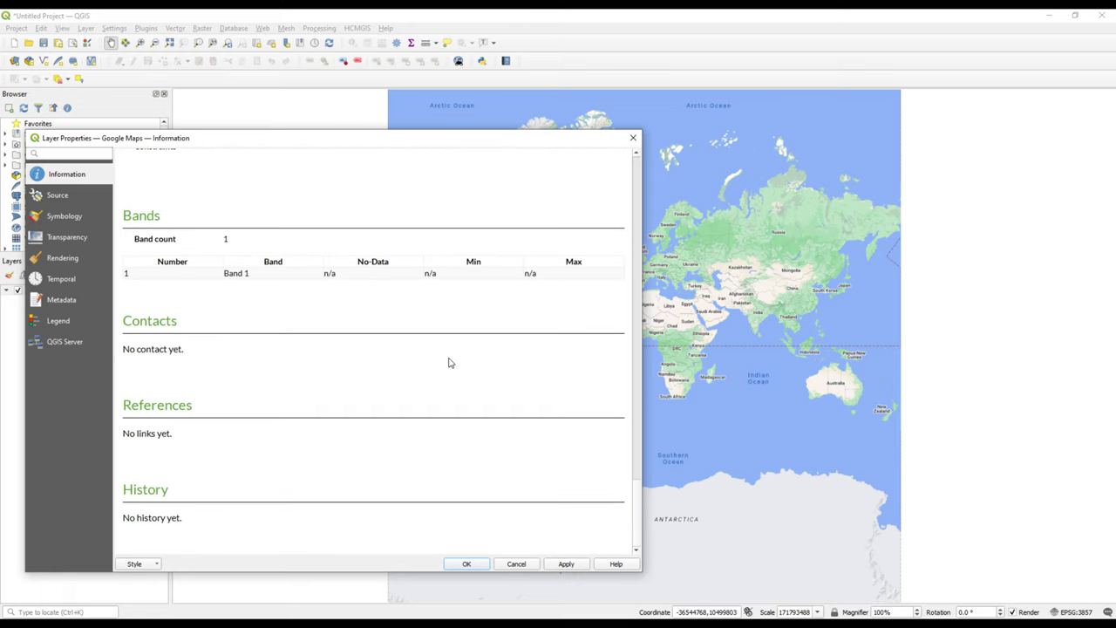
- Review the source and URL in the Google Maps layer's provider information and close the layer properties
{"action": "scroll", "coordinate": [450, 362], "scroll_direction": "up", "scroll_amount": 20}
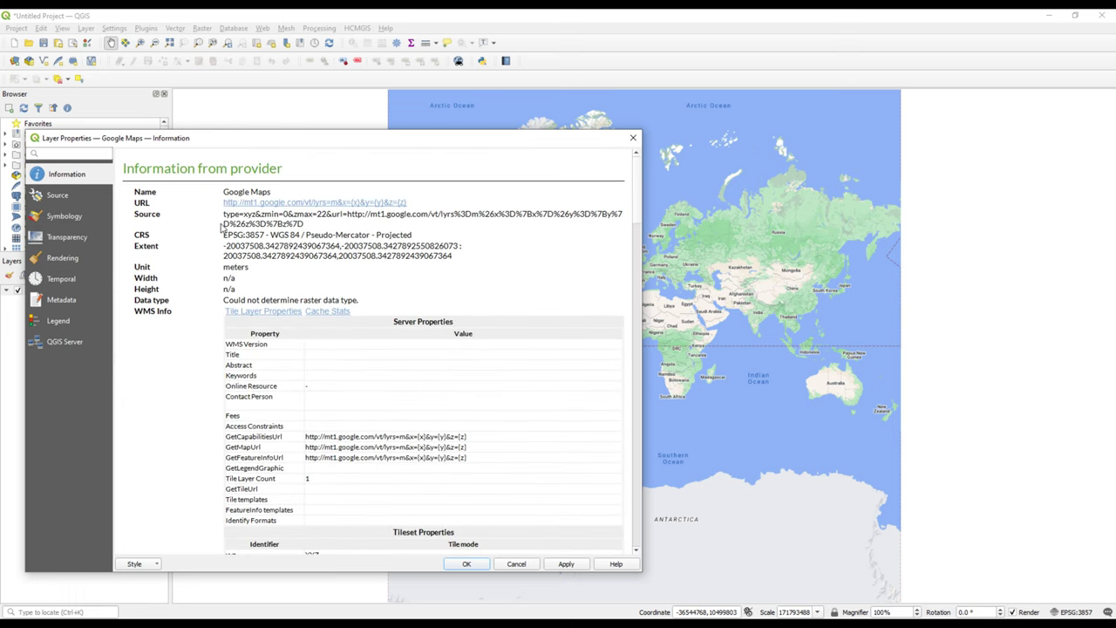
{"action": "left_click_drag", "start_coordinate": [305, 226], "coordinate": [221, 208]}
{"action": "left_click", "coordinate": [136, 201]}
{"action": "left_click", "coordinate": [633, 140]}
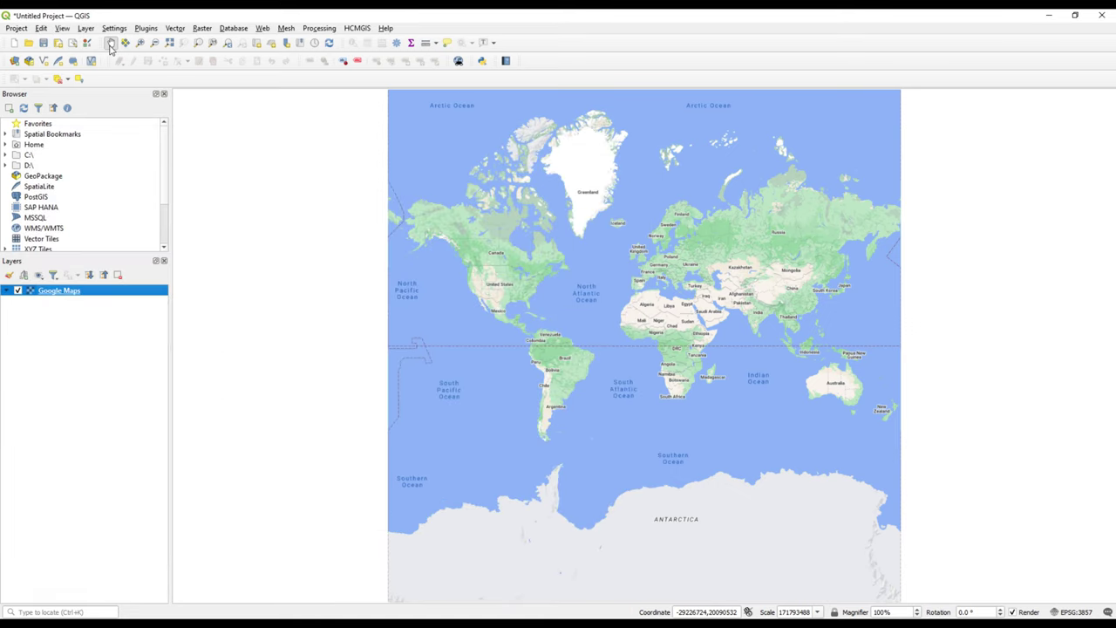
- Zoom in on East Africa and pan the map to examine the Google Maps basemap around Lake Victoria and Kenya
{"action": "left_click", "coordinate": [140, 45]}
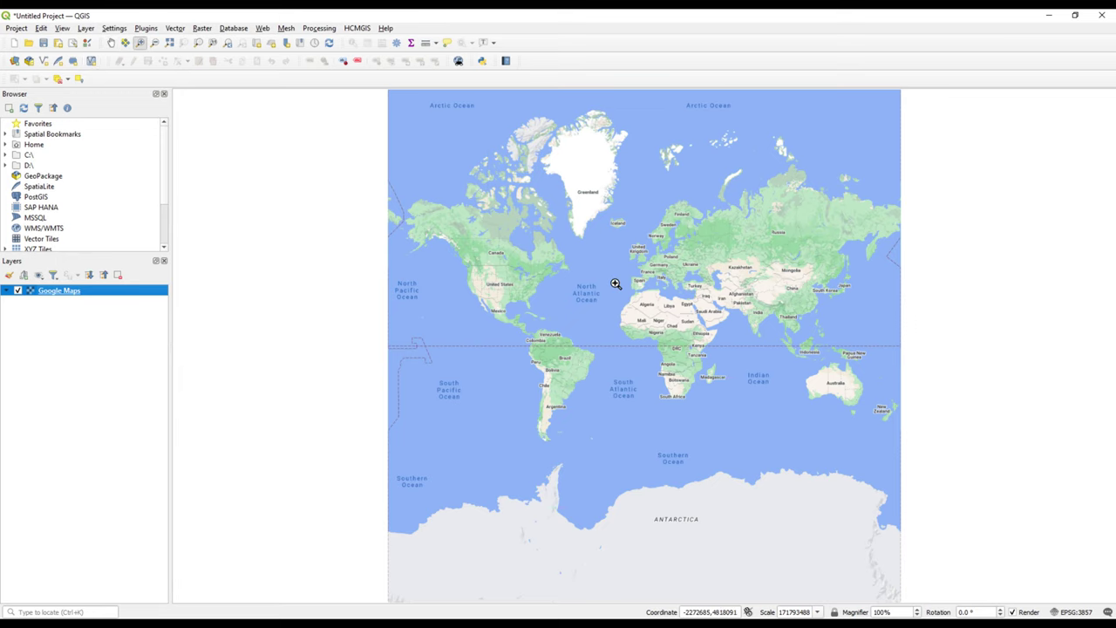
{"action": "left_click_drag", "start_coordinate": [621, 294], "coordinate": [724, 410]}
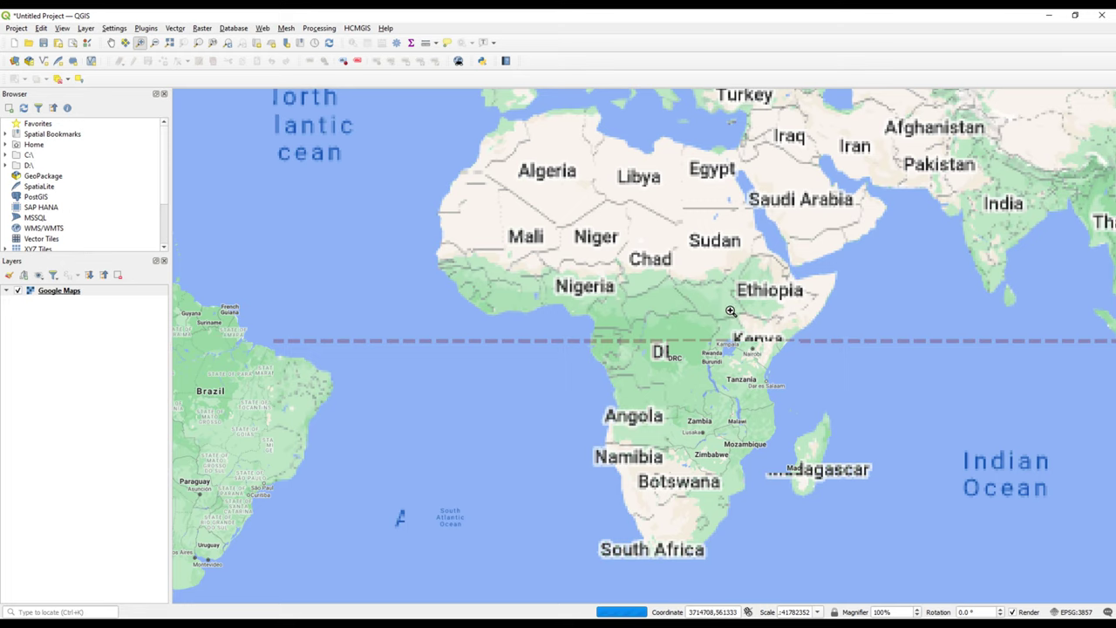
{"action": "left_click_drag", "start_coordinate": [698, 300], "coordinate": [795, 384]}
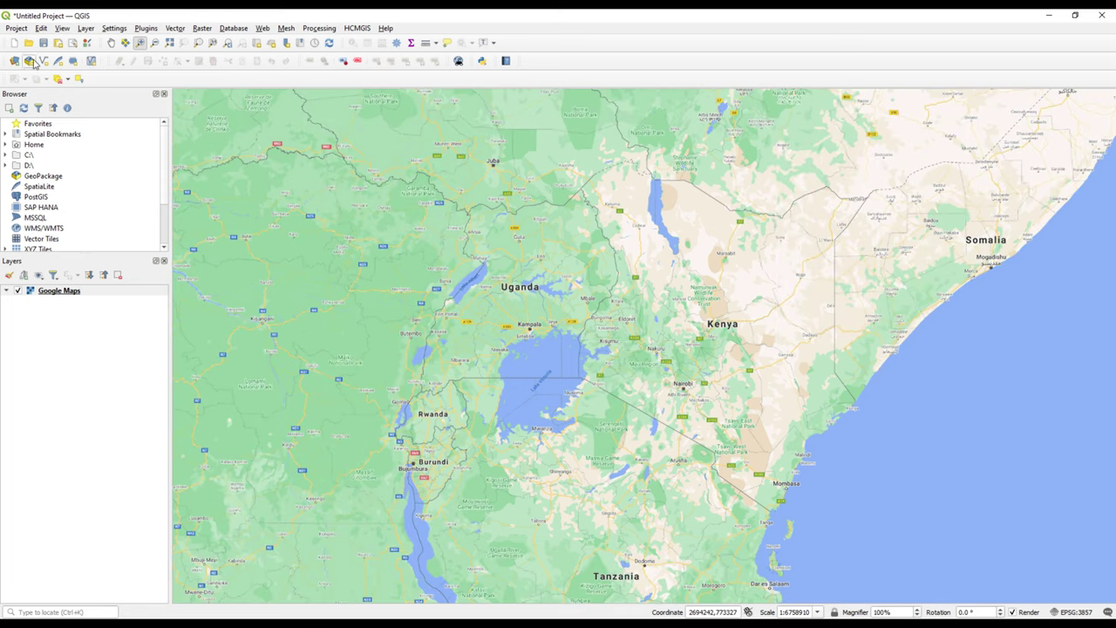
{"action": "left_click", "coordinate": [109, 44]}
{"action": "left_click_drag", "start_coordinate": [615, 319], "coordinate": [585, 241]}
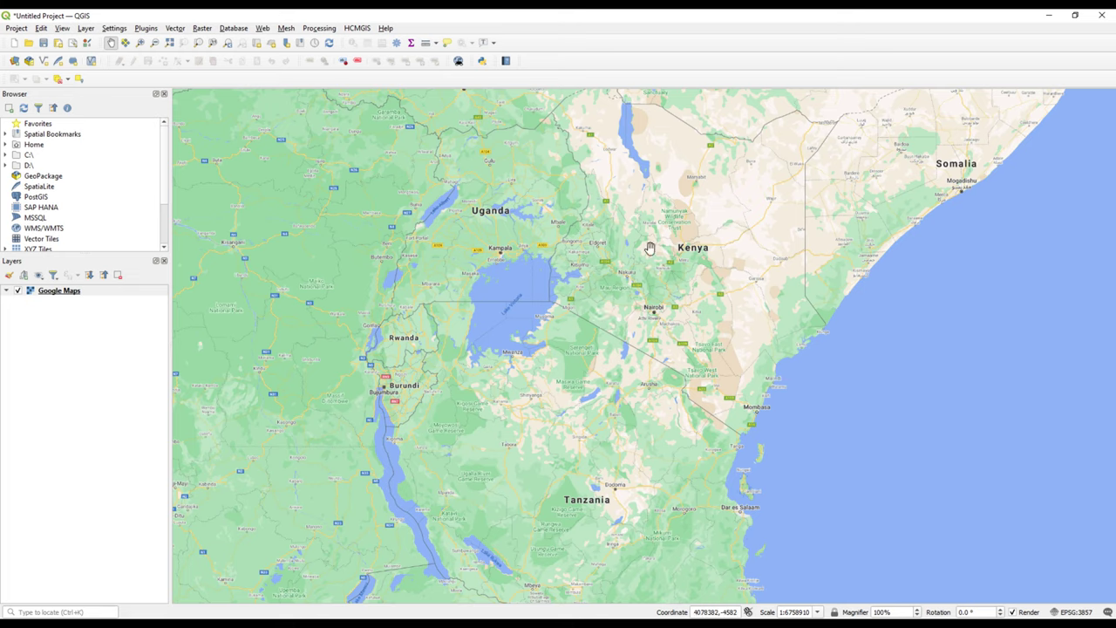
- Add the Google Satellite basemap with the HCMGIS plugin and examine its imagery around Lake Victoria
{"action": "left_click", "coordinate": [358, 28]}
{"action": "mouse_move", "coordinate": [370, 42]}
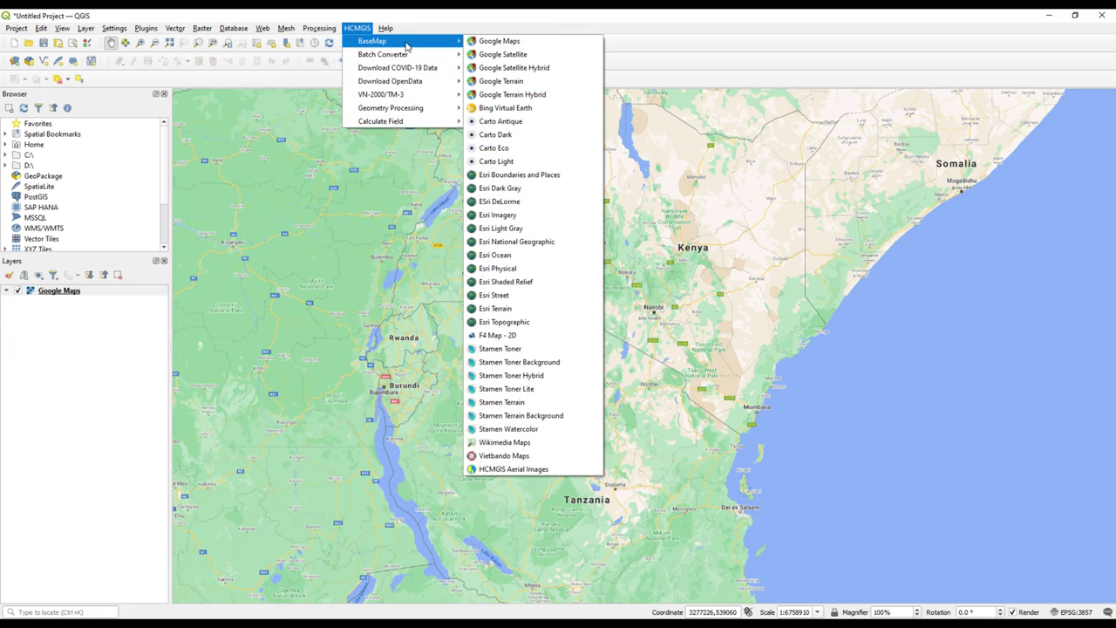
{"action": "left_click", "coordinate": [537, 57]}
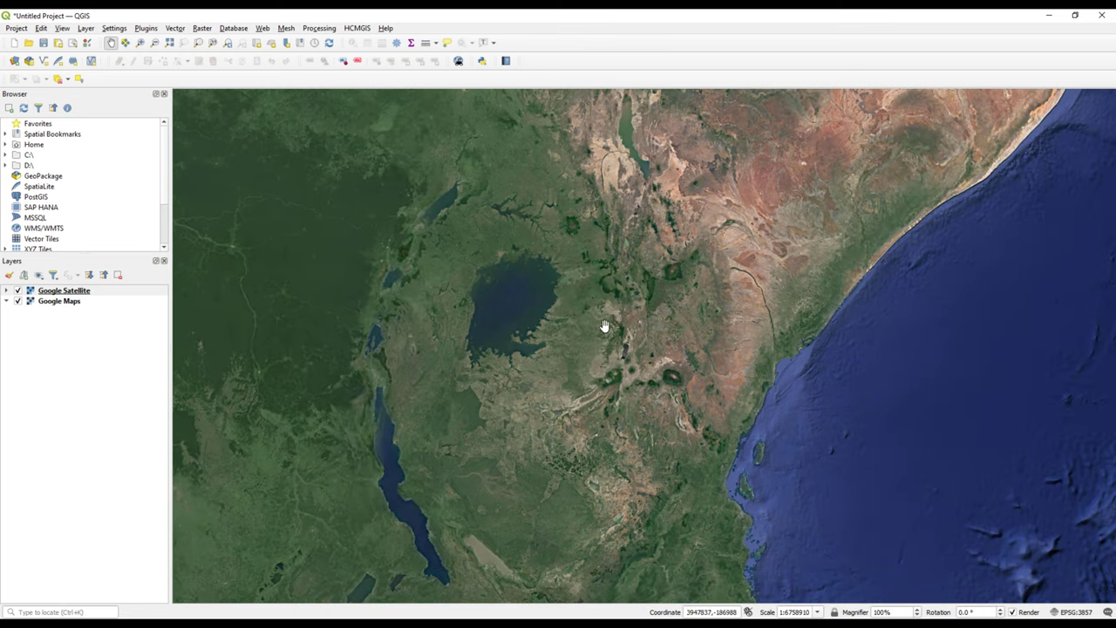
{"action": "left_click", "coordinate": [140, 42]}
{"action": "left_click_drag", "start_coordinate": [459, 231], "coordinate": [672, 413]}
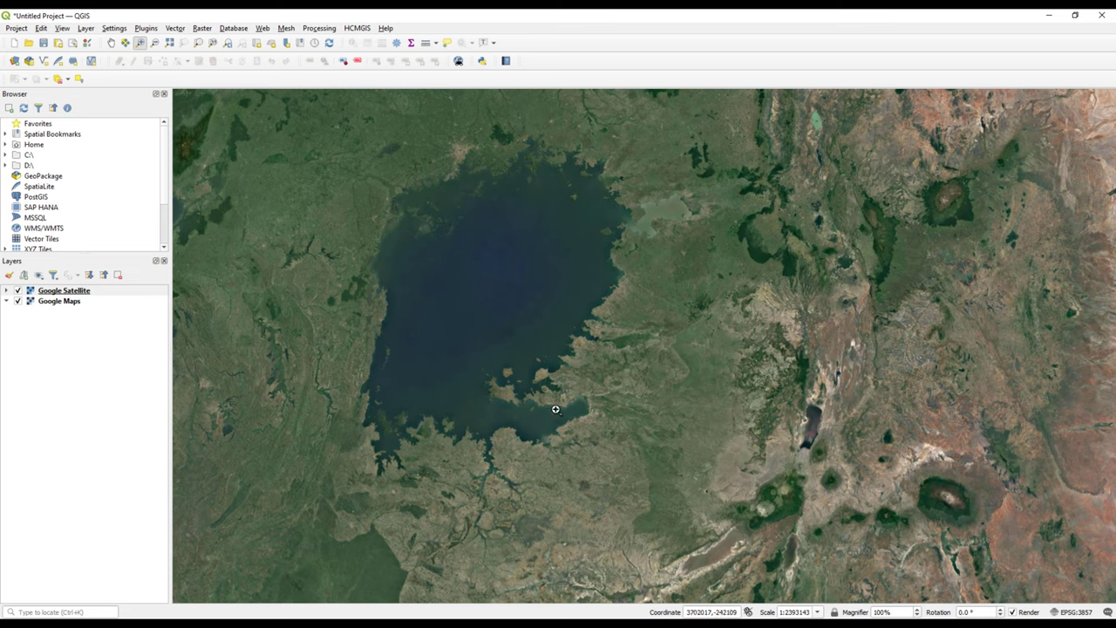
- Add the Bing Virtual Earth basemap with the HCMGIS plugin and place it above the Google Satellite layer
{"action": "left_click", "coordinate": [68, 303]}
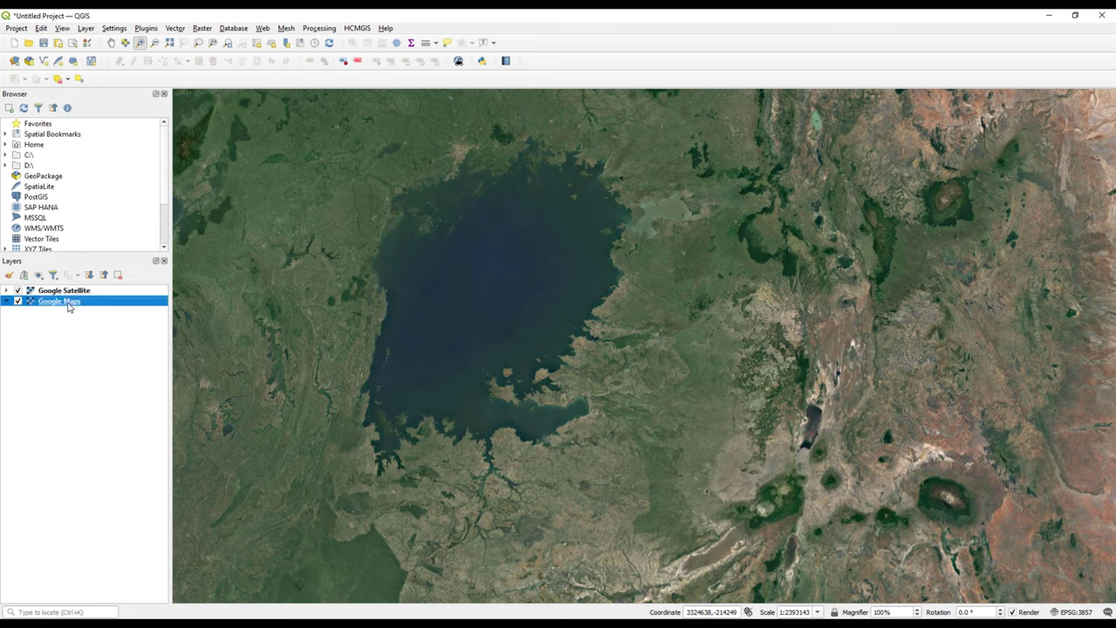
{"action": "left_click", "coordinate": [356, 27]}
{"action": "mouse_move", "coordinate": [382, 43]}
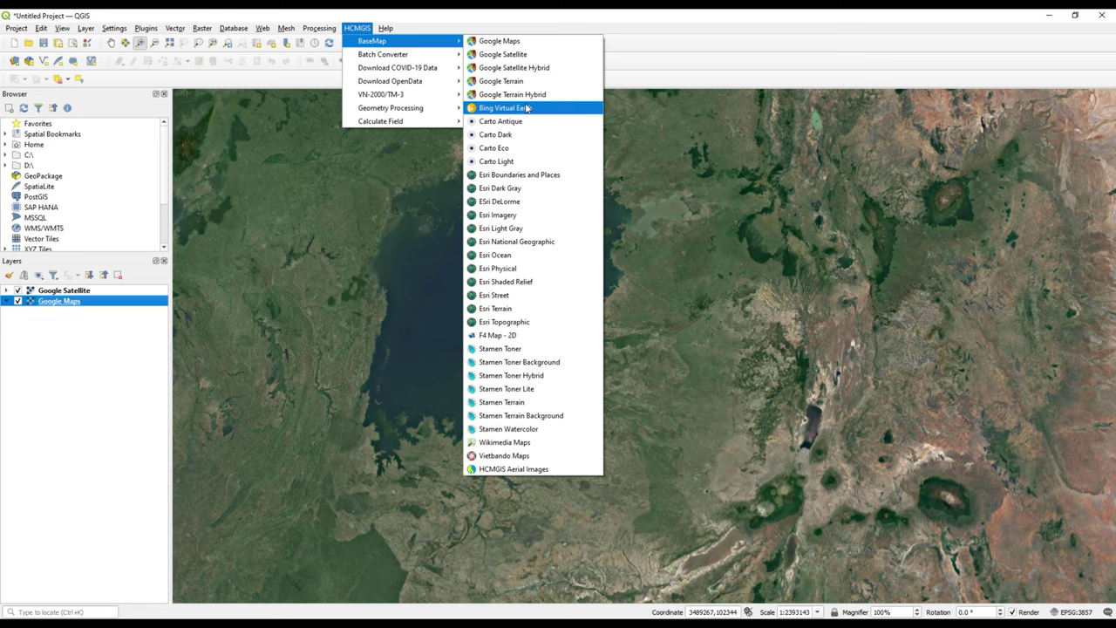
{"action": "left_click", "coordinate": [500, 109]}
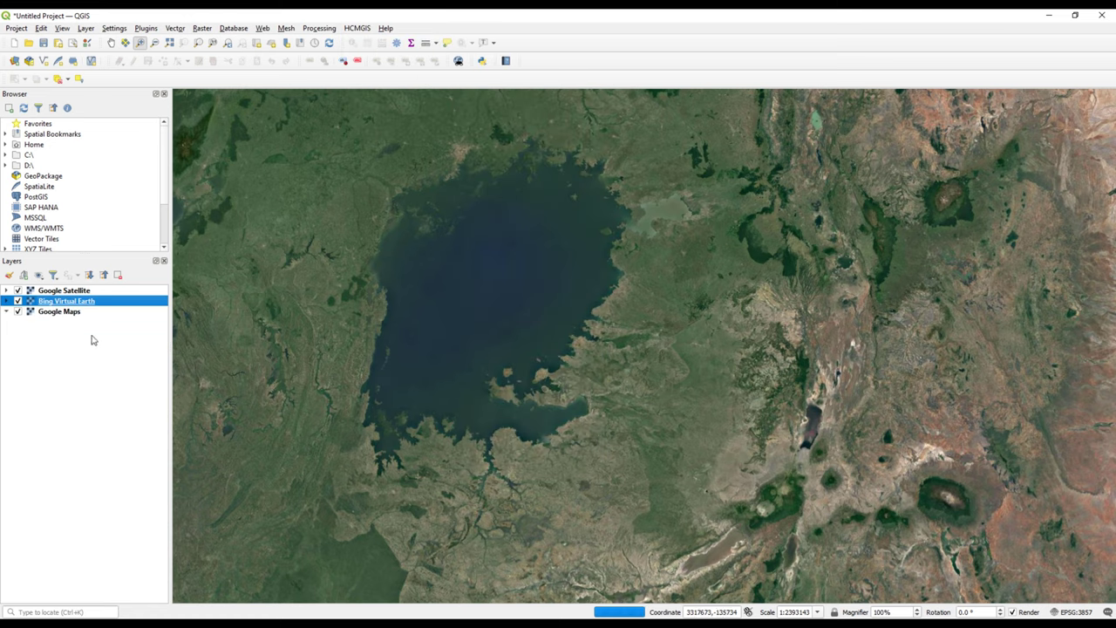
{"action": "left_click_drag", "start_coordinate": [71, 301], "coordinate": [70, 289]}
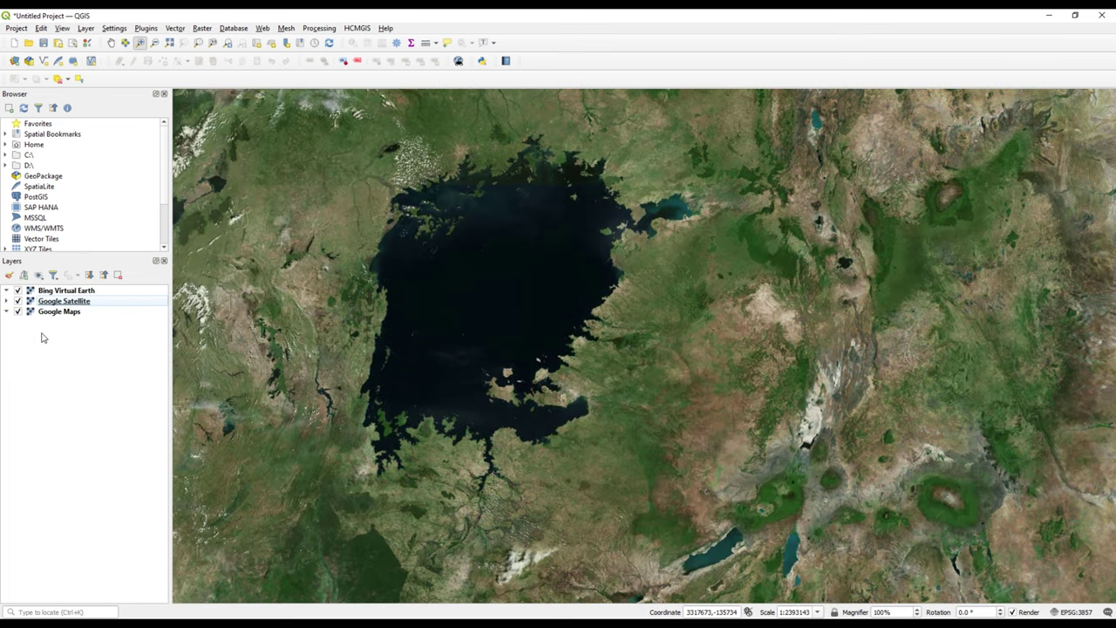
{"action": "scroll", "coordinate": [588, 372], "scroll_direction": "down", "scroll_amount": 1}
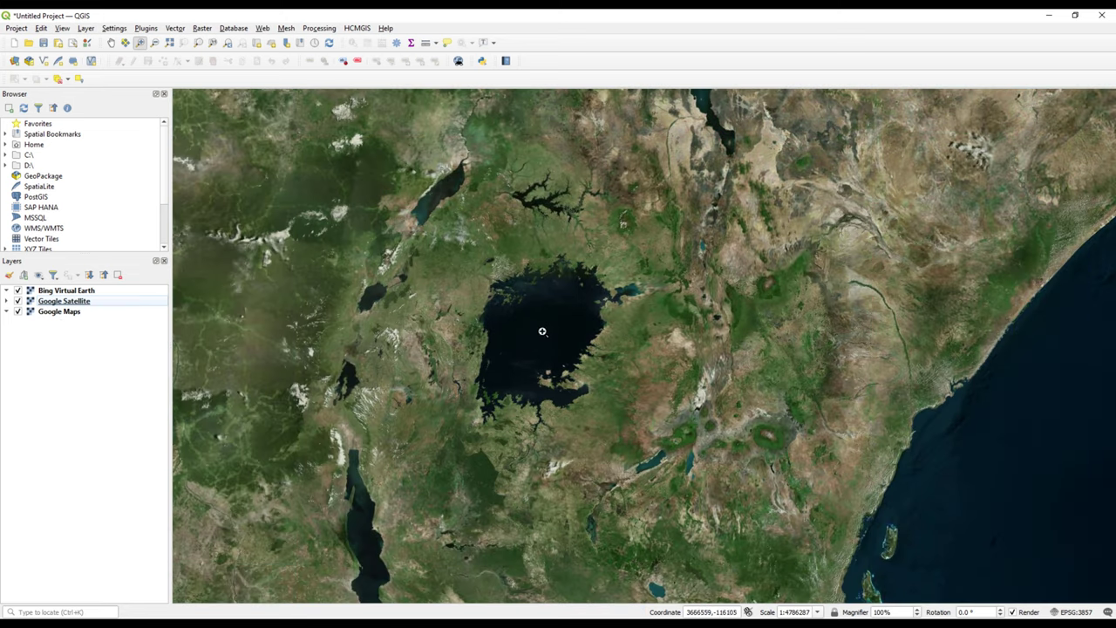
{"action": "scroll", "coordinate": [612, 358], "scroll_direction": "up", "scroll_amount": 1}
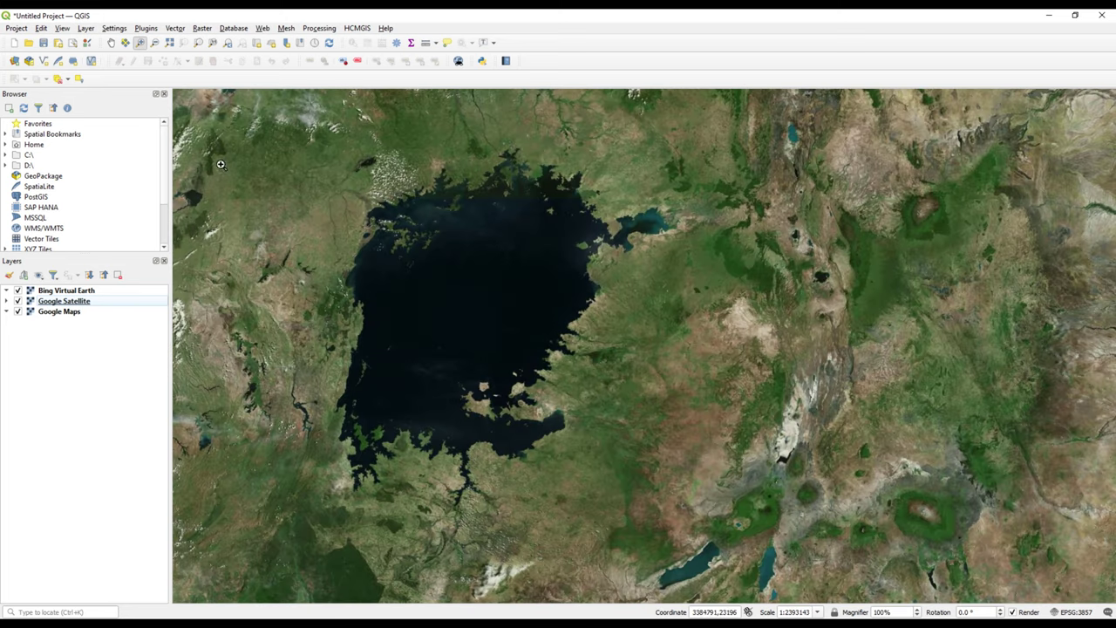
- Add the Carto Light basemap and hide the Bing Virtual Earth, Google Satellite and Google Maps layers
{"action": "left_click", "coordinate": [353, 28]}
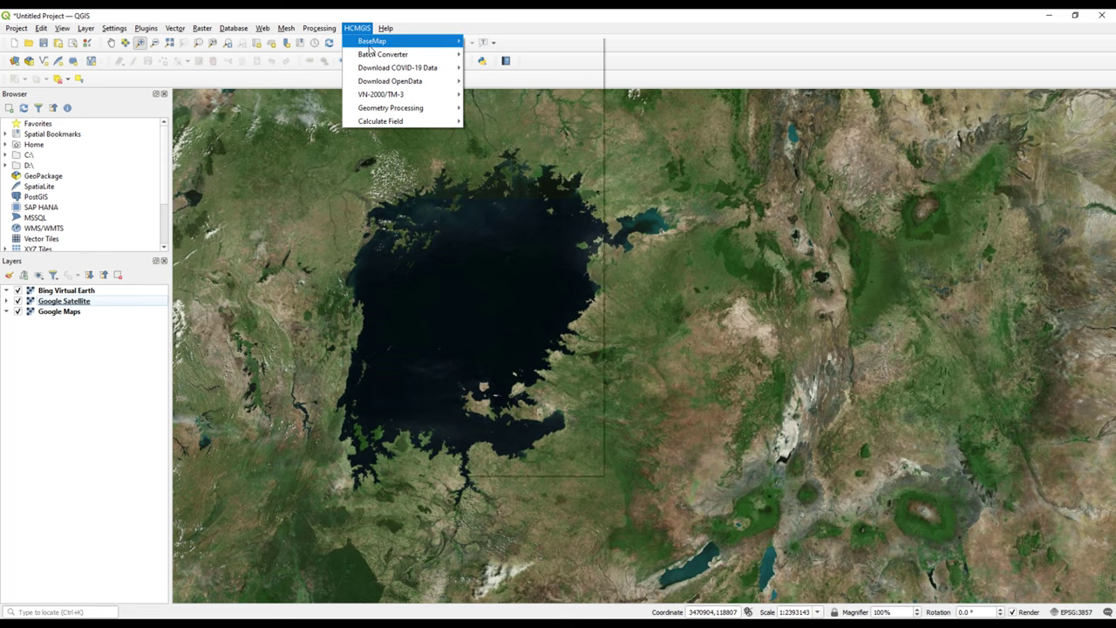
{"action": "mouse_move", "coordinate": [392, 41]}
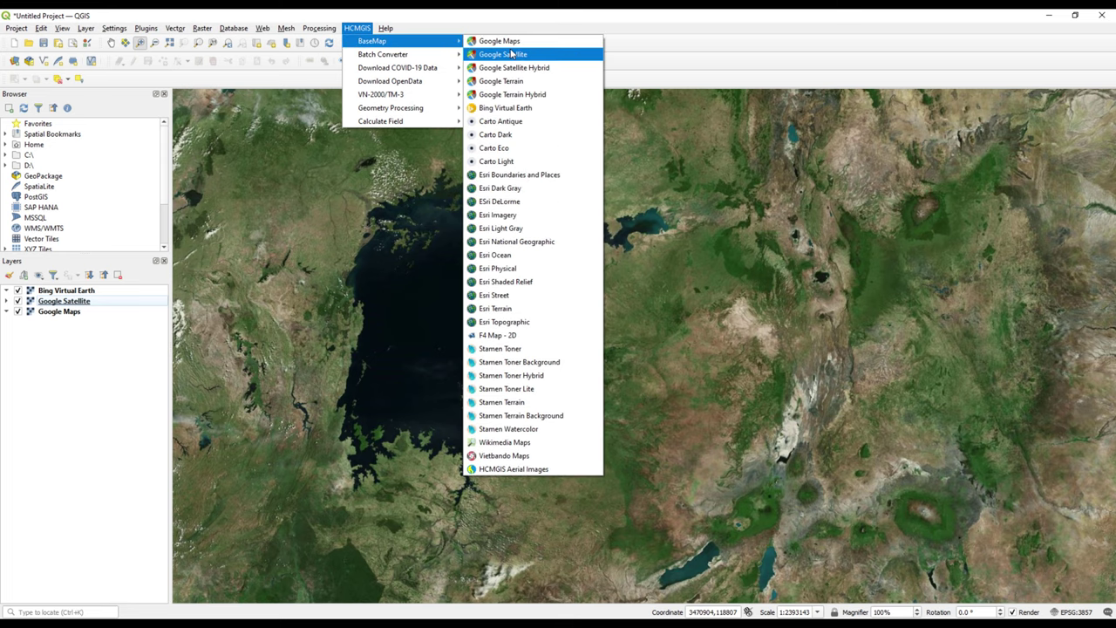
{"action": "left_click", "coordinate": [529, 161]}
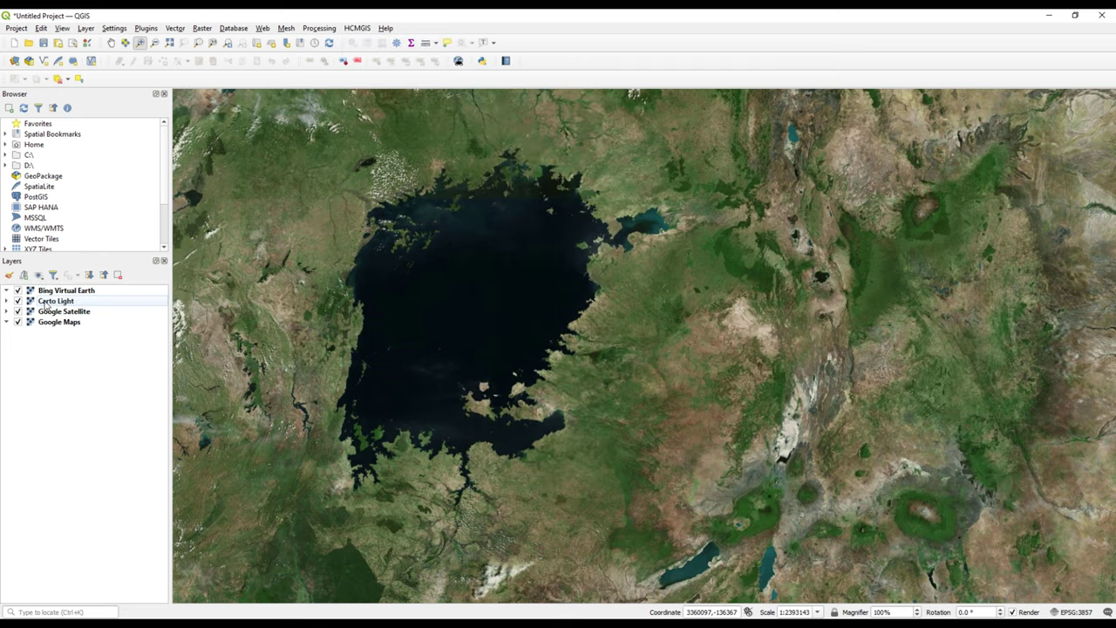
{"action": "left_click", "coordinate": [17, 291]}
{"action": "left_click", "coordinate": [17, 311]}
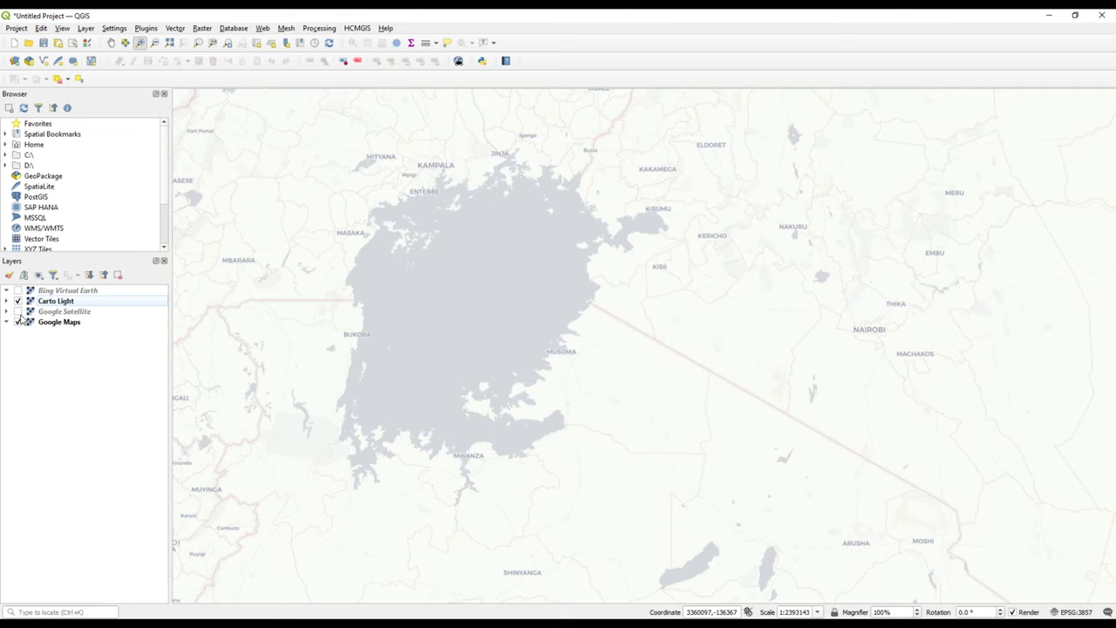
{"action": "left_click", "coordinate": [18, 322]}
- Add the Esri Dark Gray basemap with the HCMGIS plugin and hide the Carto Light layer
{"action": "left_click", "coordinate": [355, 30]}
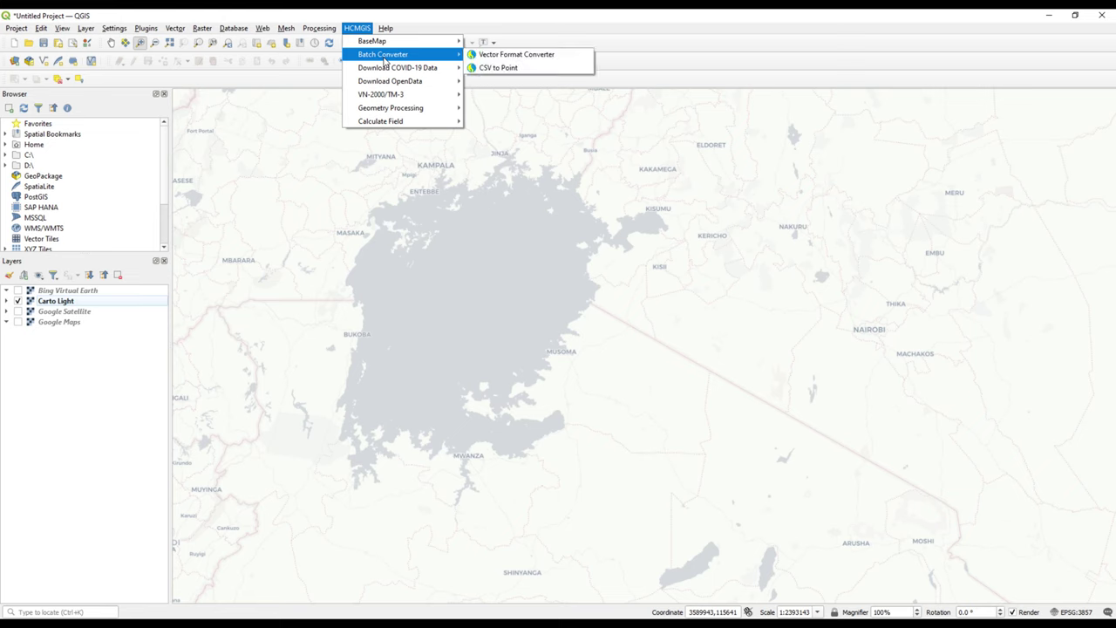
{"action": "mouse_move", "coordinate": [383, 41]}
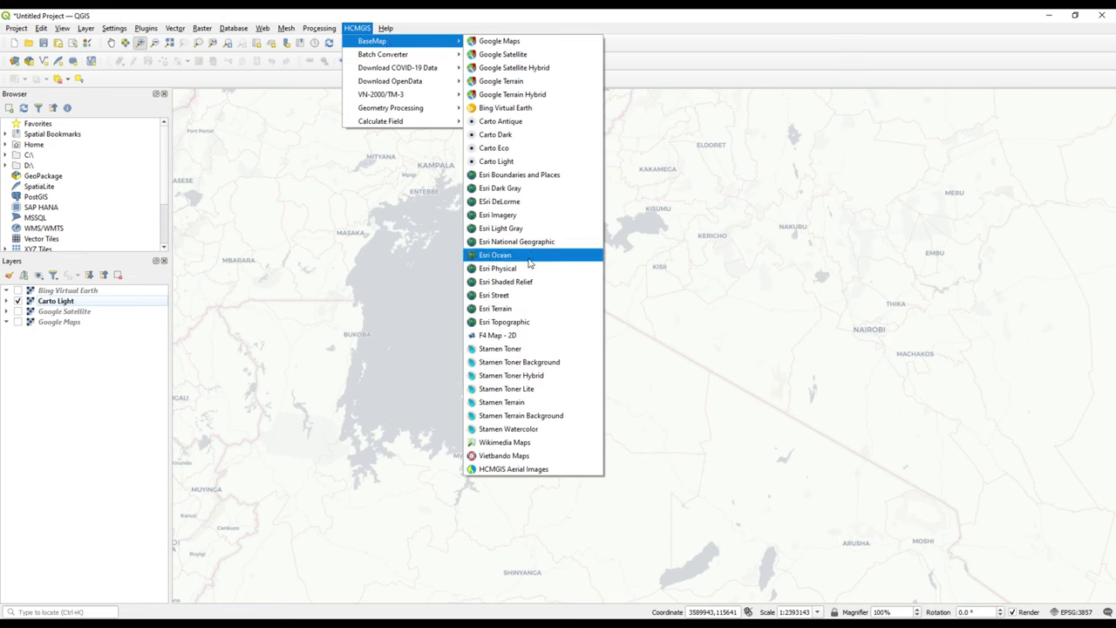
{"action": "left_click", "coordinate": [516, 190]}
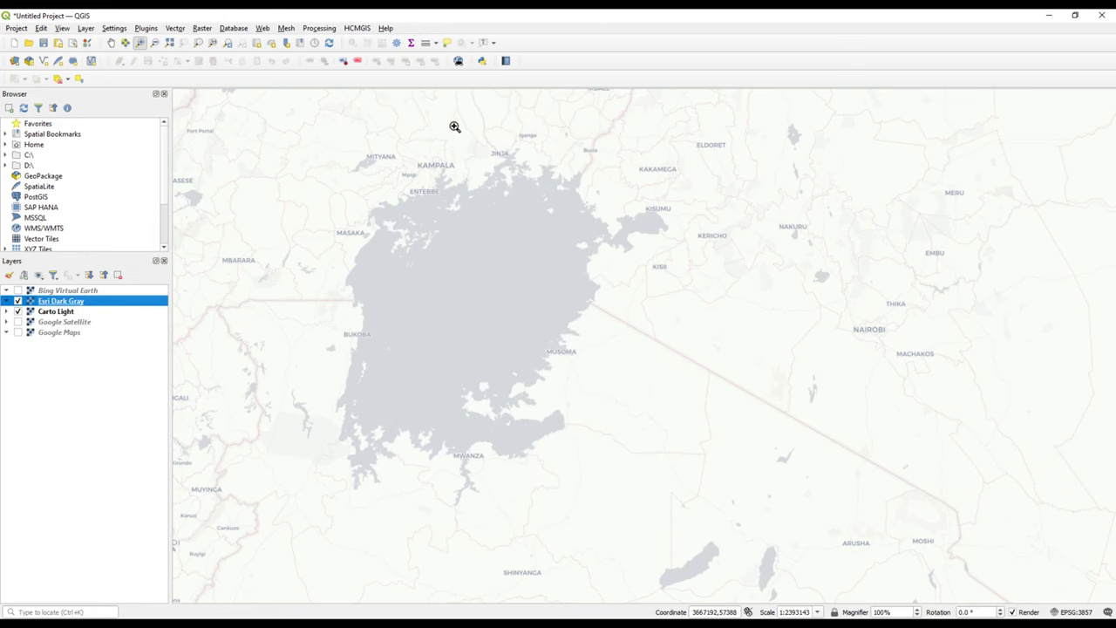
{"action": "left_click", "coordinate": [18, 313]}
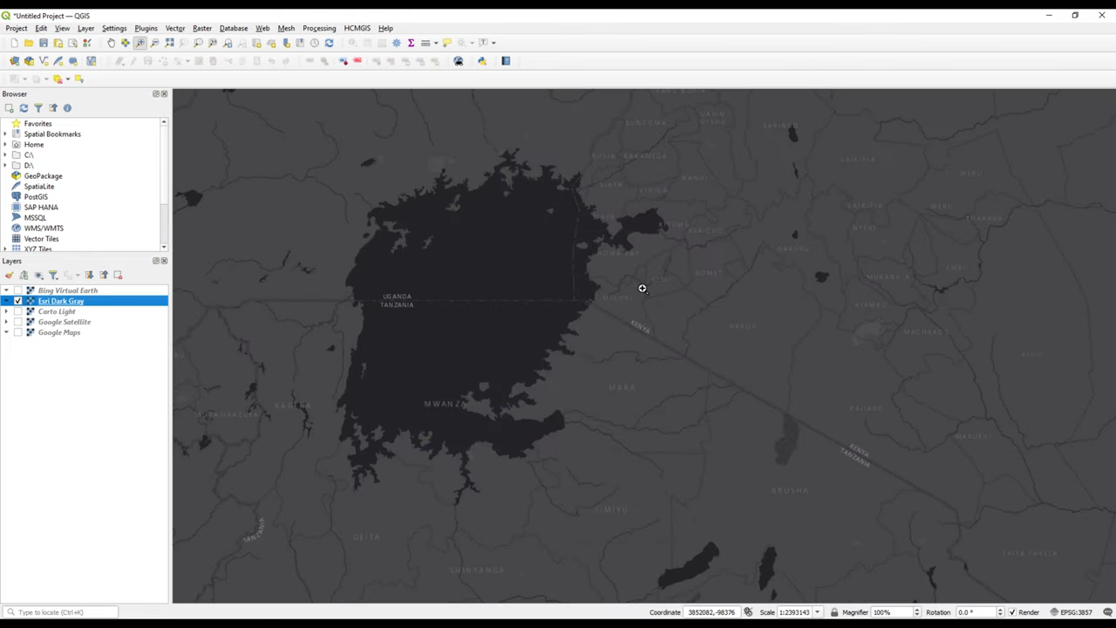
- Add the Wikimedia Maps basemap with the HCMGIS plugin and hide the Esri Dark Gray layer
{"action": "left_click", "coordinate": [357, 28]}
{"action": "mouse_move", "coordinate": [375, 41]}
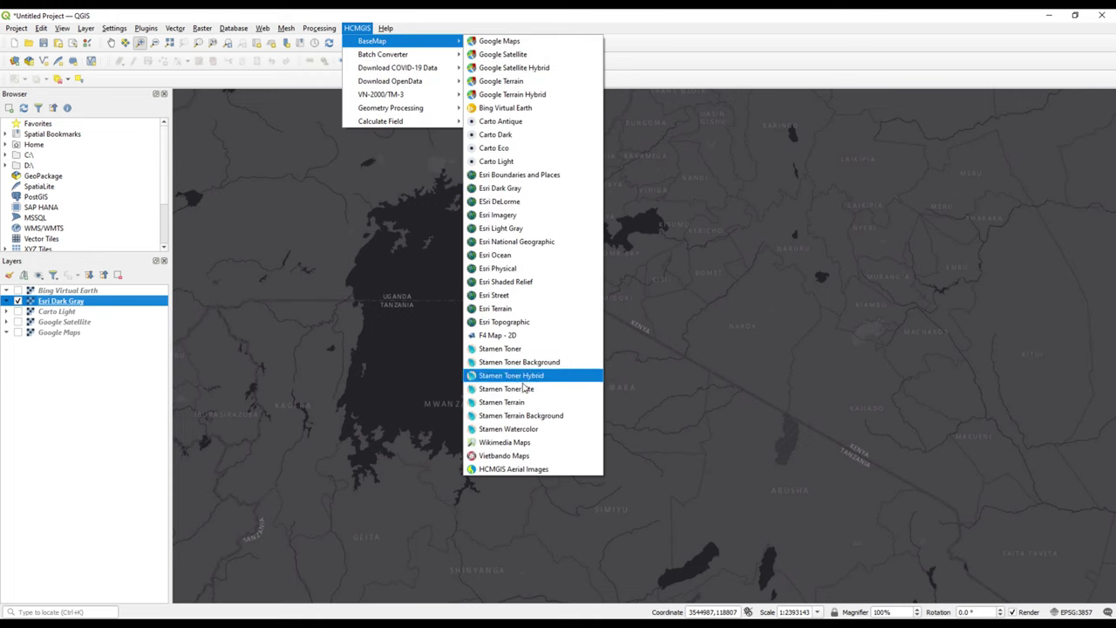
{"action": "left_click", "coordinate": [515, 443]}
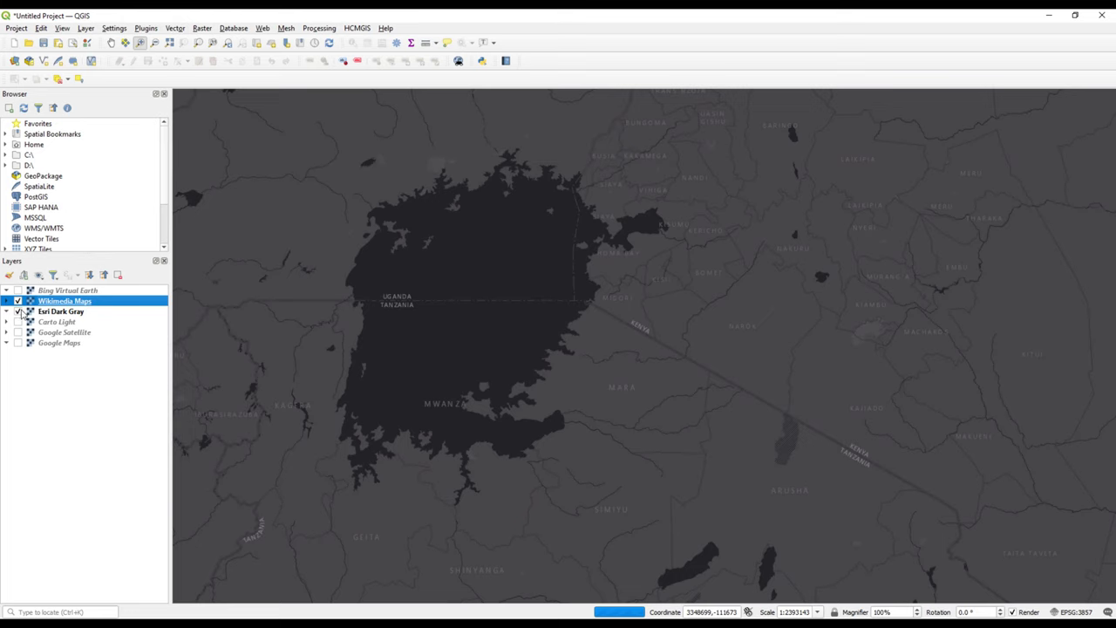
{"action": "left_click", "coordinate": [18, 312]}
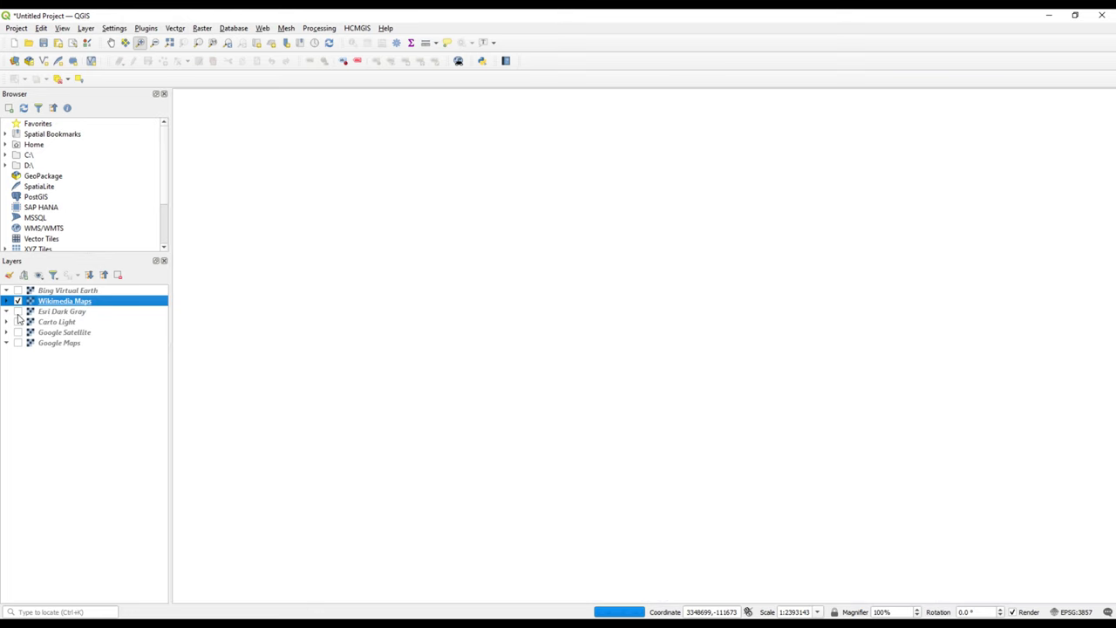
{"action": "right_click", "coordinate": [71, 303]}
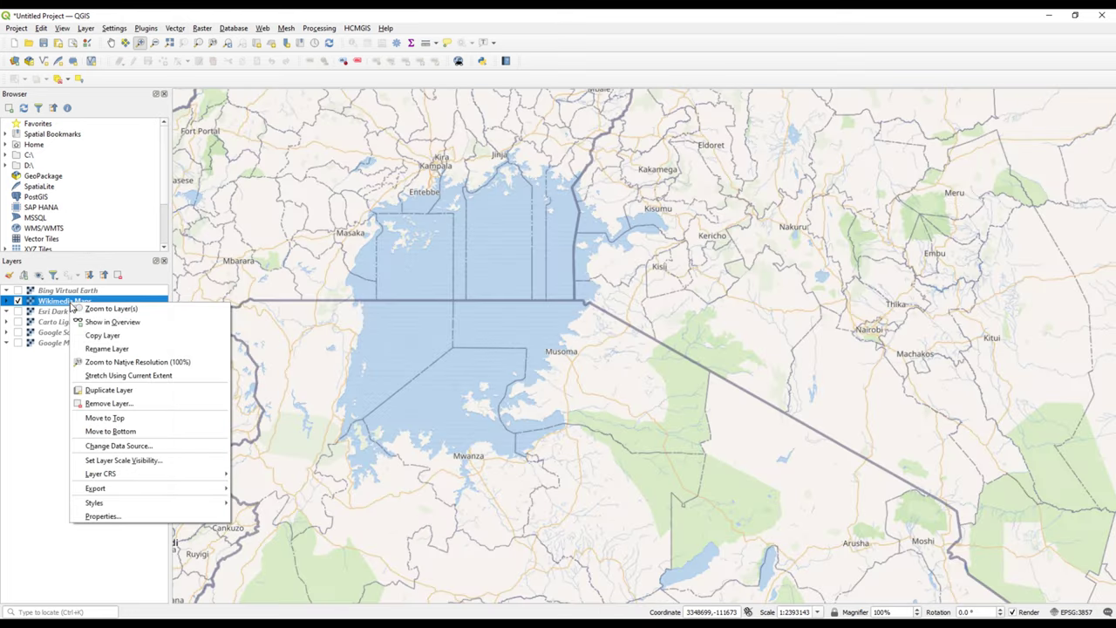
{"action": "left_click", "coordinate": [27, 385]}
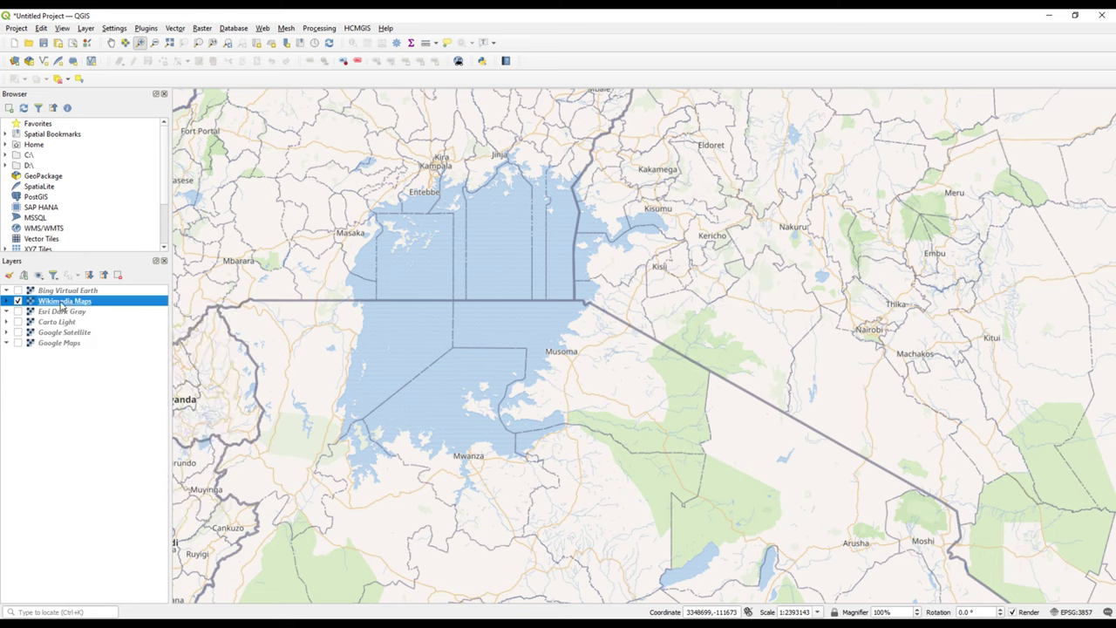
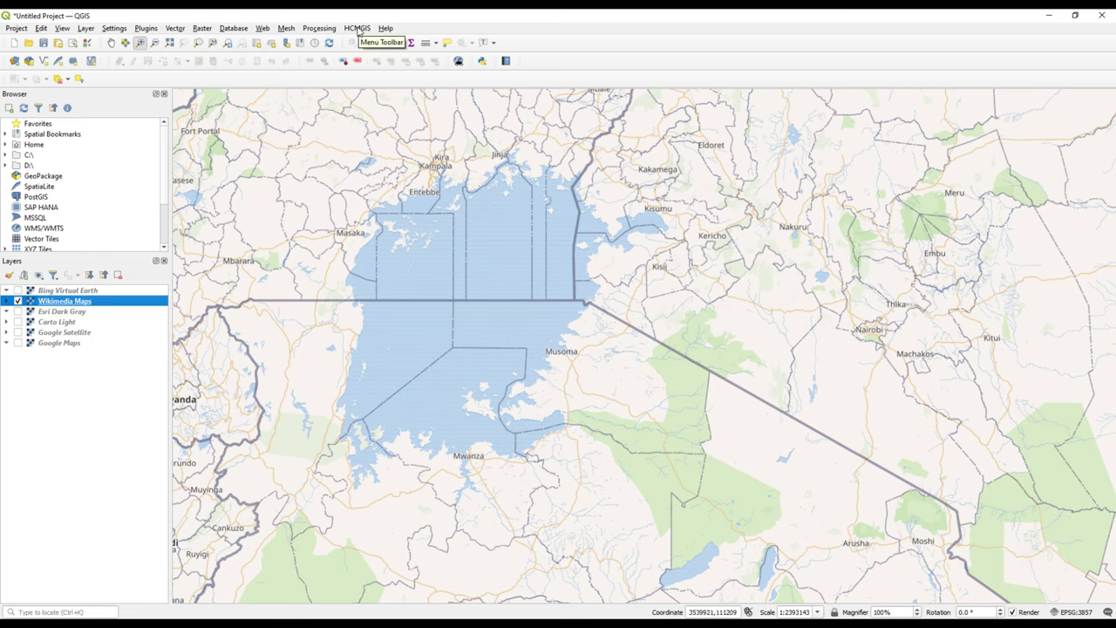
- Remove all basemap layers, from Bing Virtual Earth down to Google Maps, from the project
{"action": "left_click", "coordinate": [60, 294]}
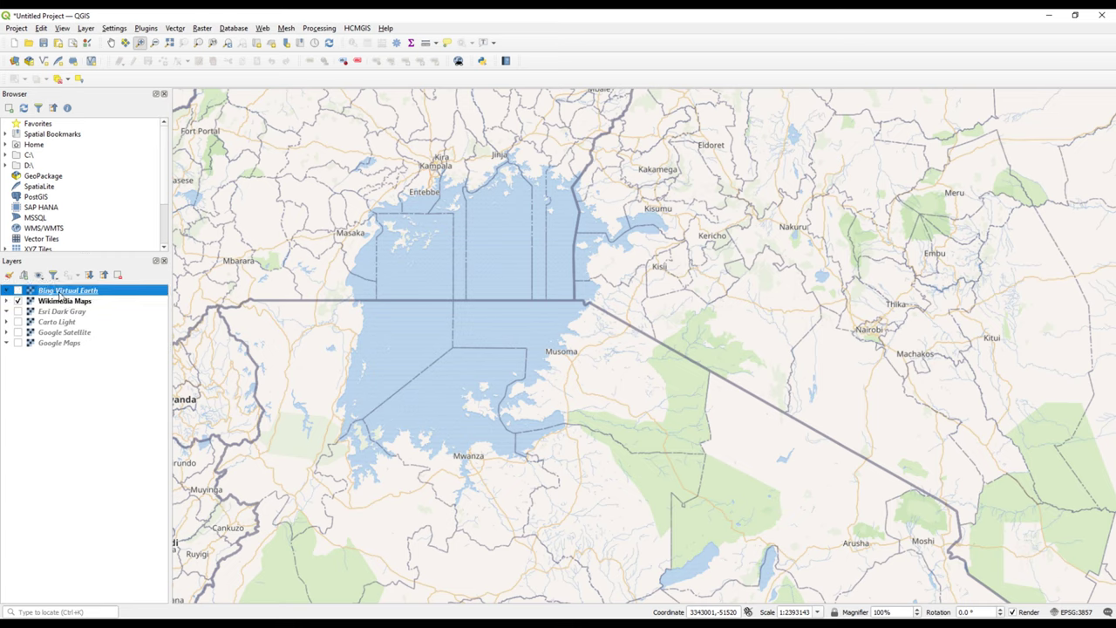
{"action": "left_click", "coordinate": [57, 343]}
{"action": "left_click", "coordinate": [59, 297], "text": "shift"}
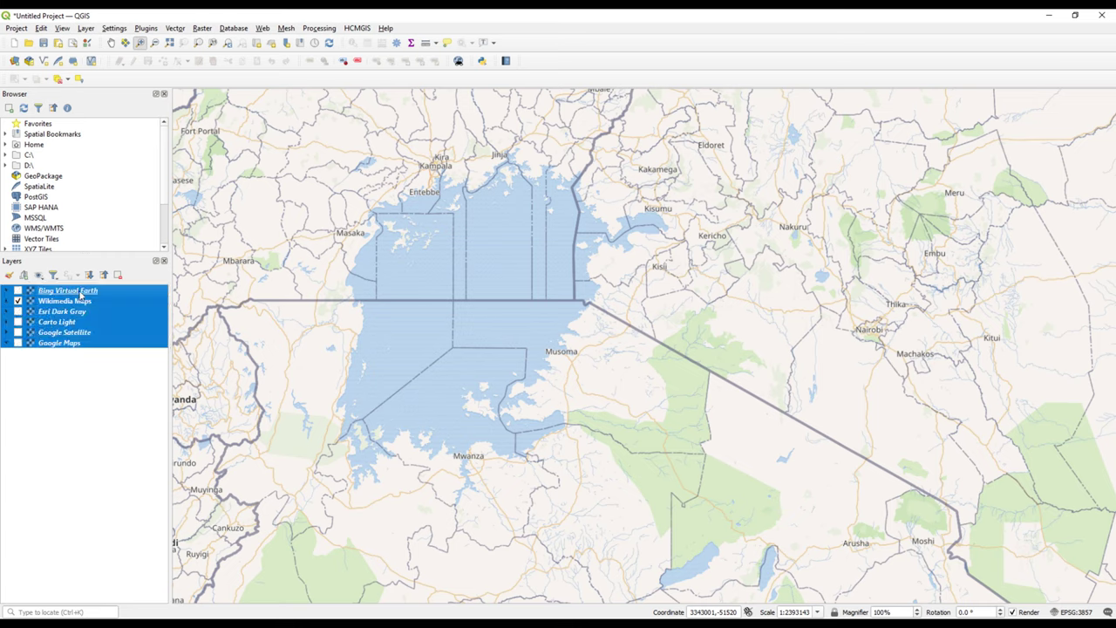
{"action": "right_click", "coordinate": [59, 296]}
{"action": "left_click", "coordinate": [135, 390]}
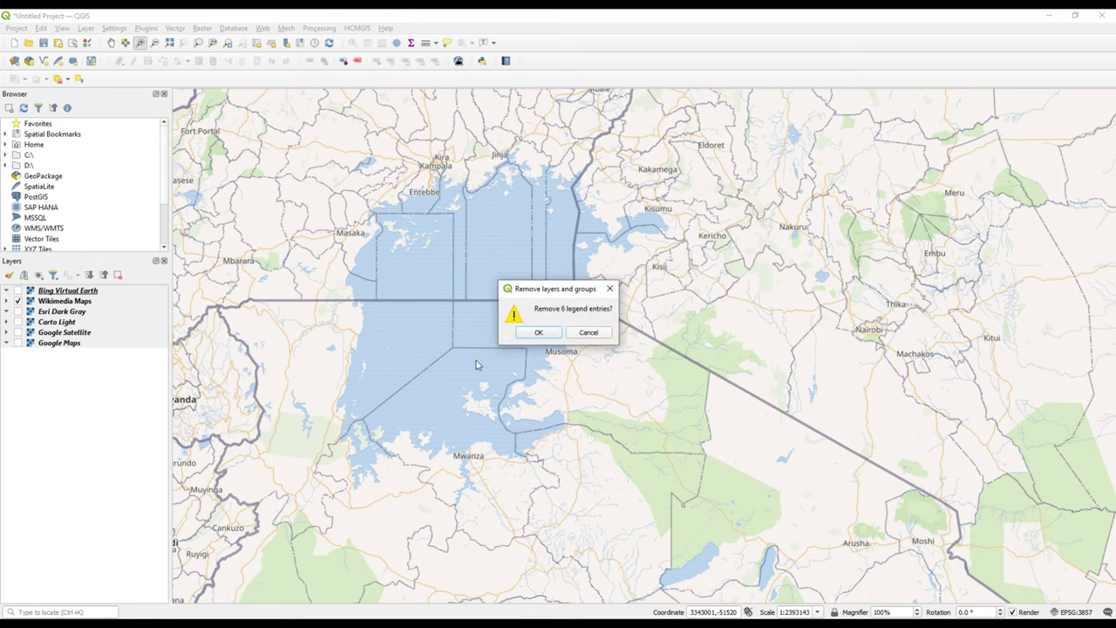
{"action": "left_click", "coordinate": [540, 334]}
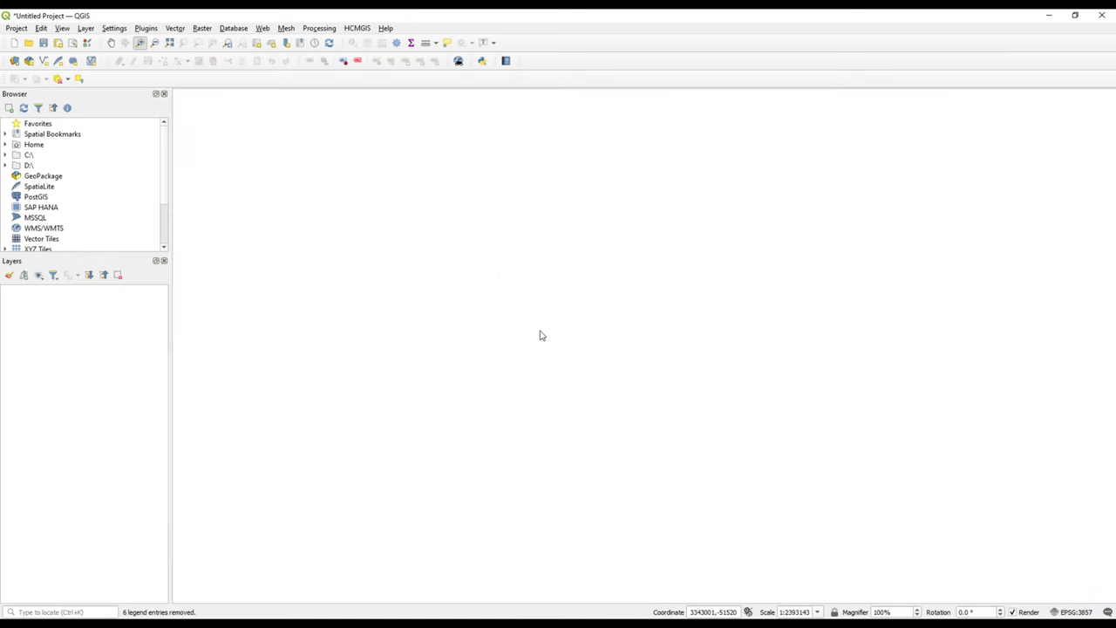
- Open the HCMGIS Vector Format Converter for batch conversion and reposition its dialog
{"action": "left_click", "coordinate": [357, 29]}
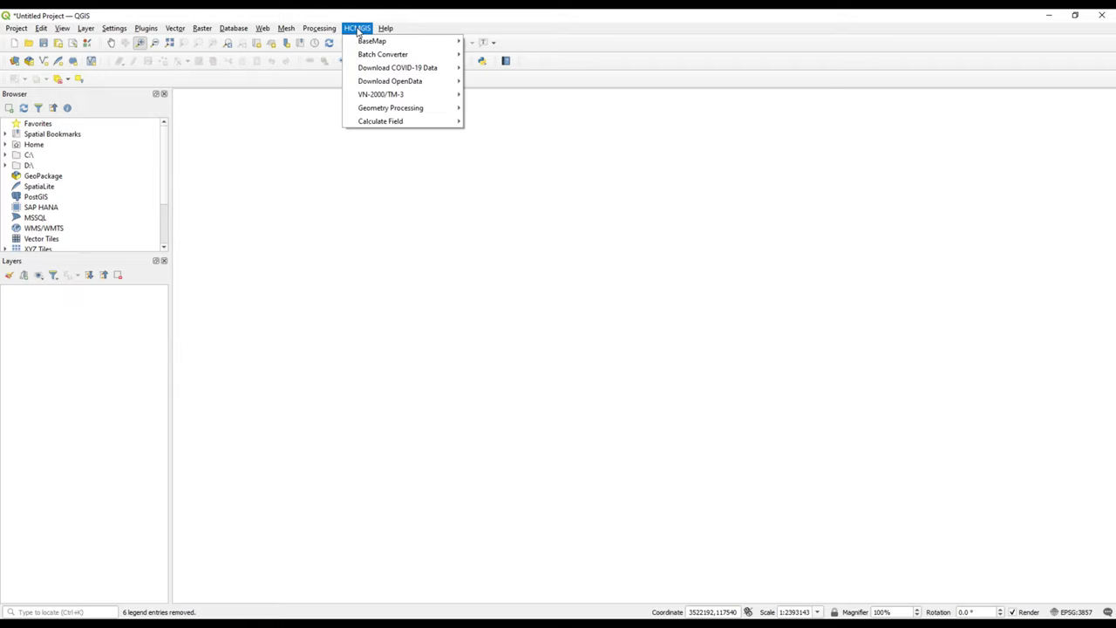
{"action": "mouse_move", "coordinate": [376, 55]}
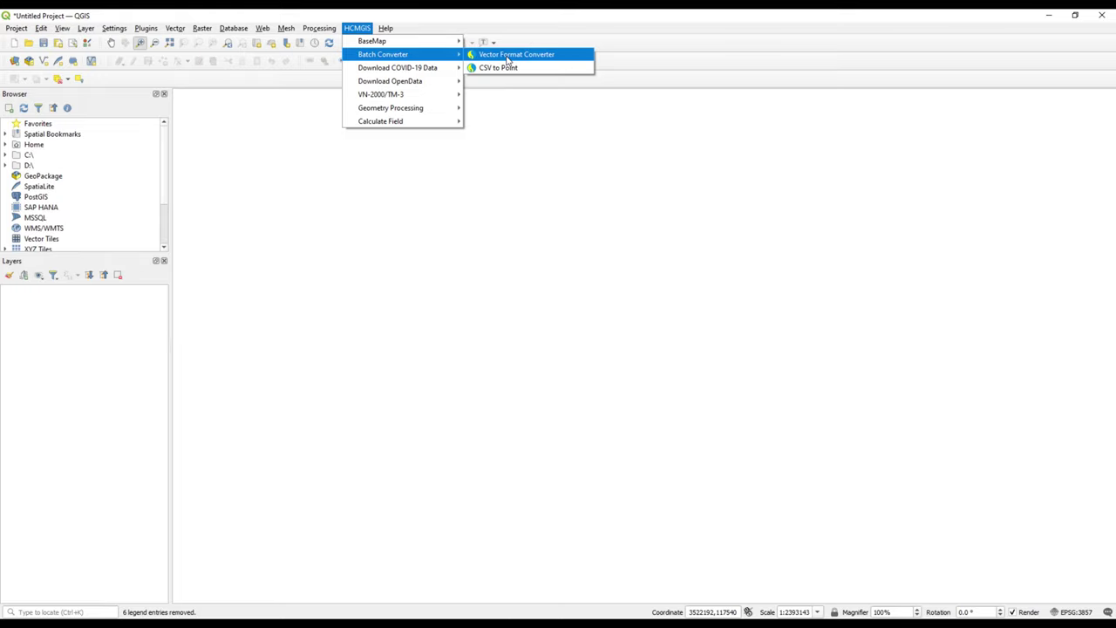
{"action": "left_click", "coordinate": [545, 63]}
{"action": "left_click_drag", "start_coordinate": [508, 177], "coordinate": [449, 146]}
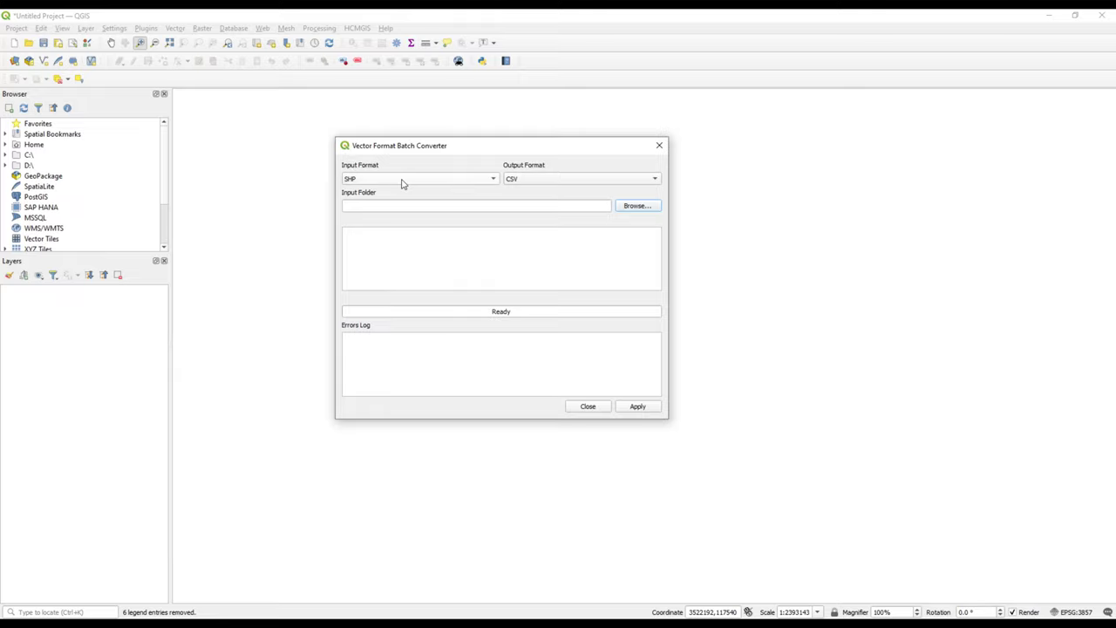
- Examine the input and output formats the batch converter offers, keeping SHP as input and CSV as output
{"action": "left_click", "coordinate": [493, 181]}
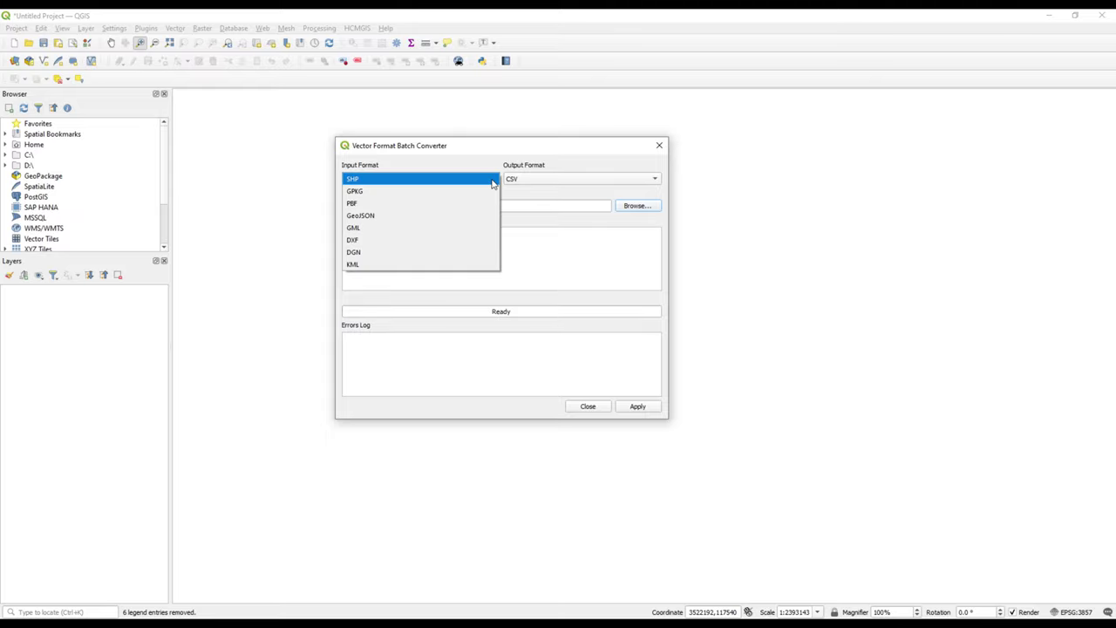
{"action": "left_click", "coordinate": [493, 183]}
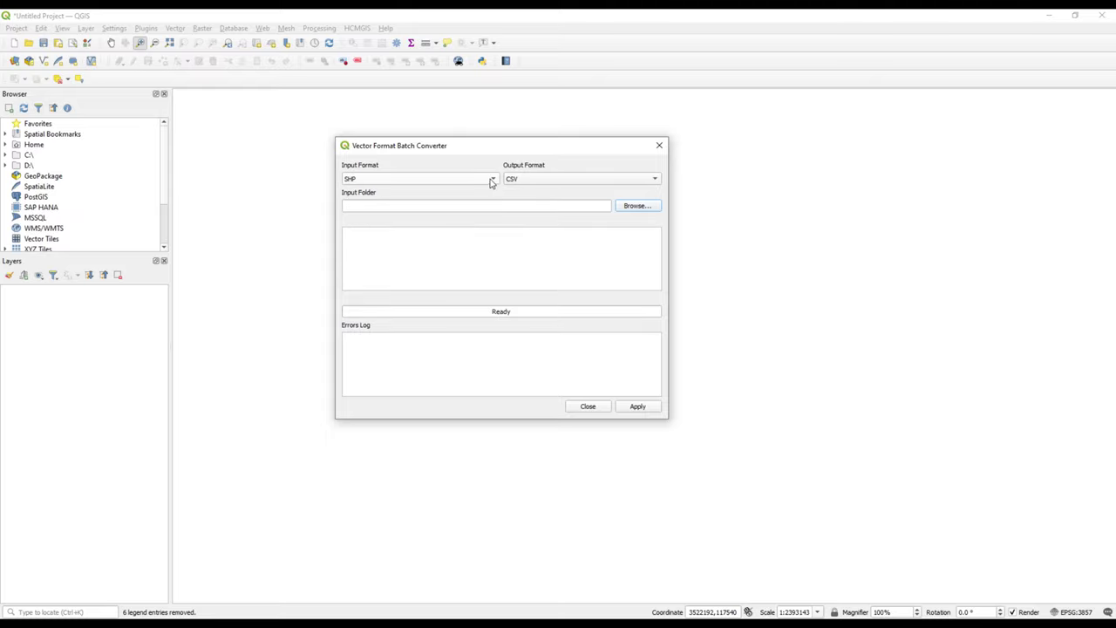
{"action": "left_click", "coordinate": [491, 182]}
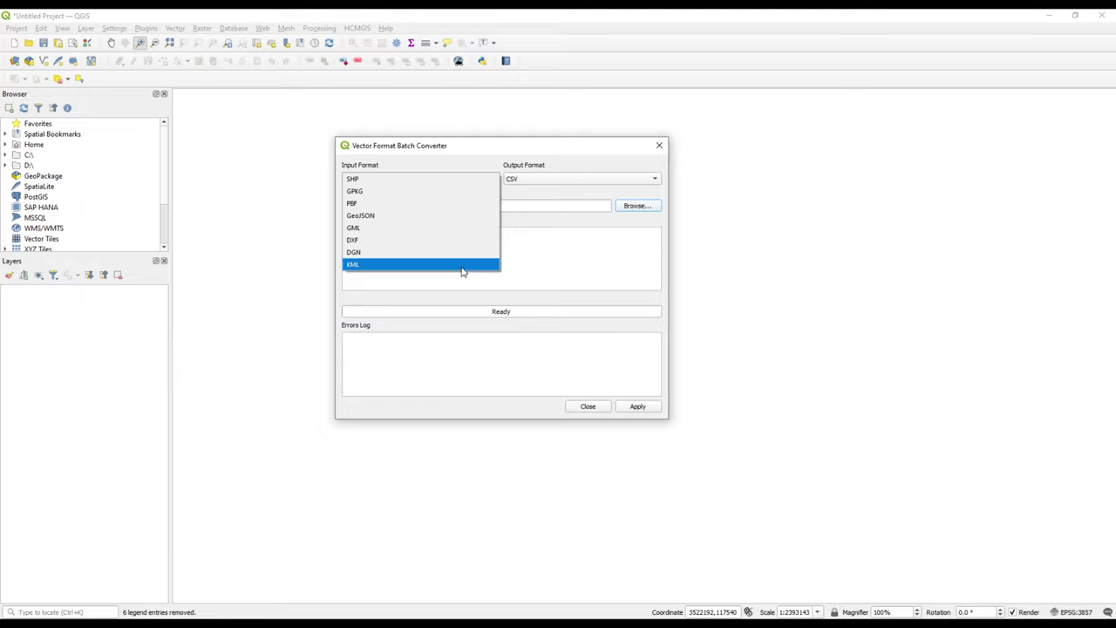
{"action": "left_click", "coordinate": [484, 179]}
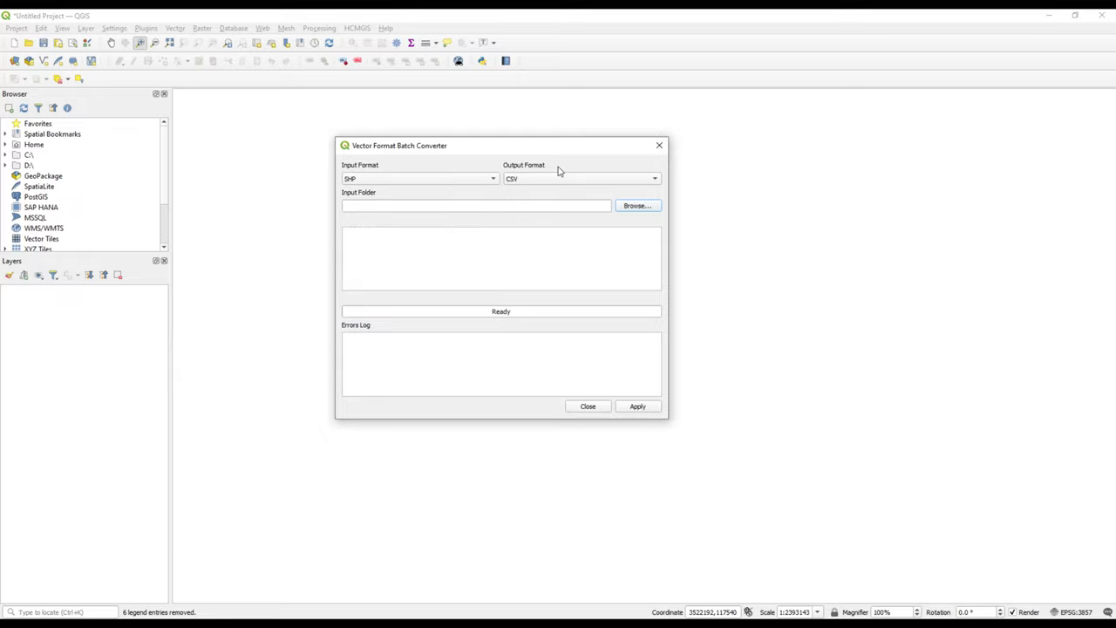
{"action": "left_click", "coordinate": [611, 180]}
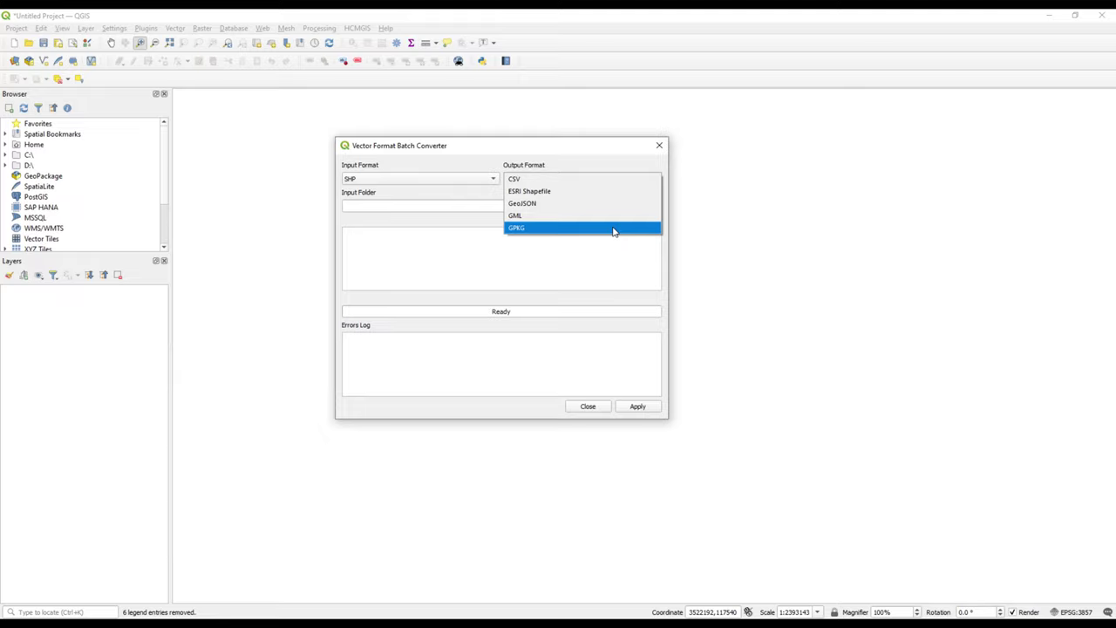
{"action": "left_click", "coordinate": [451, 165]}
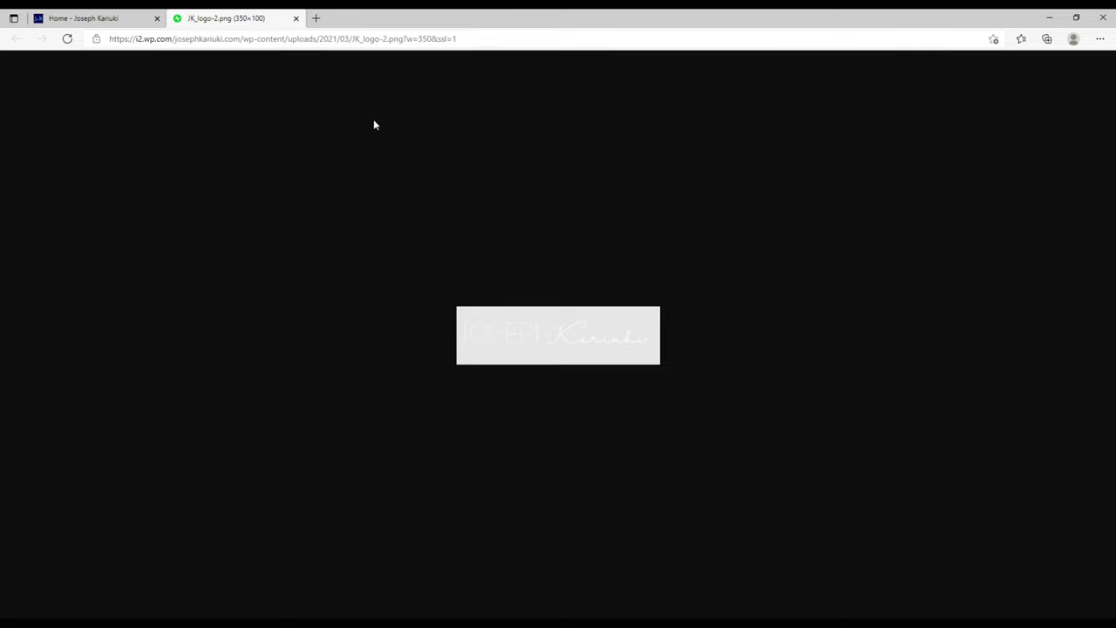
- Switch to the web browser, search for GADM, open its data page and close the other tabs
{"action": "left_click", "coordinate": [314, 17]}
{"action": "type", "text": "GADM"}
{"action": "key", "text": "Return"}
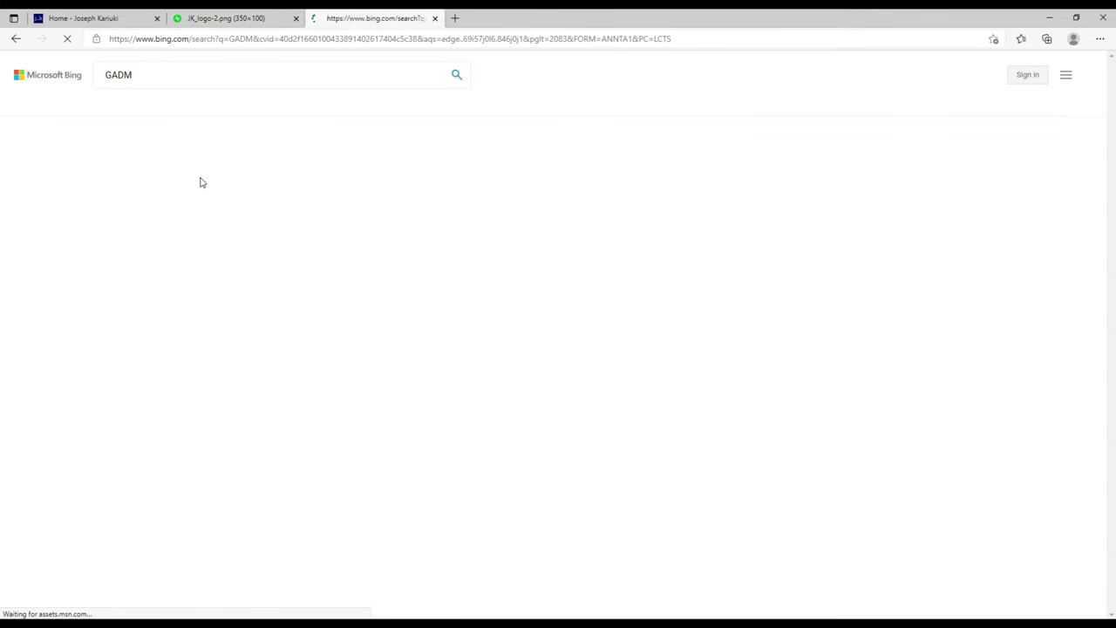
{"action": "left_click", "coordinate": [125, 159]}
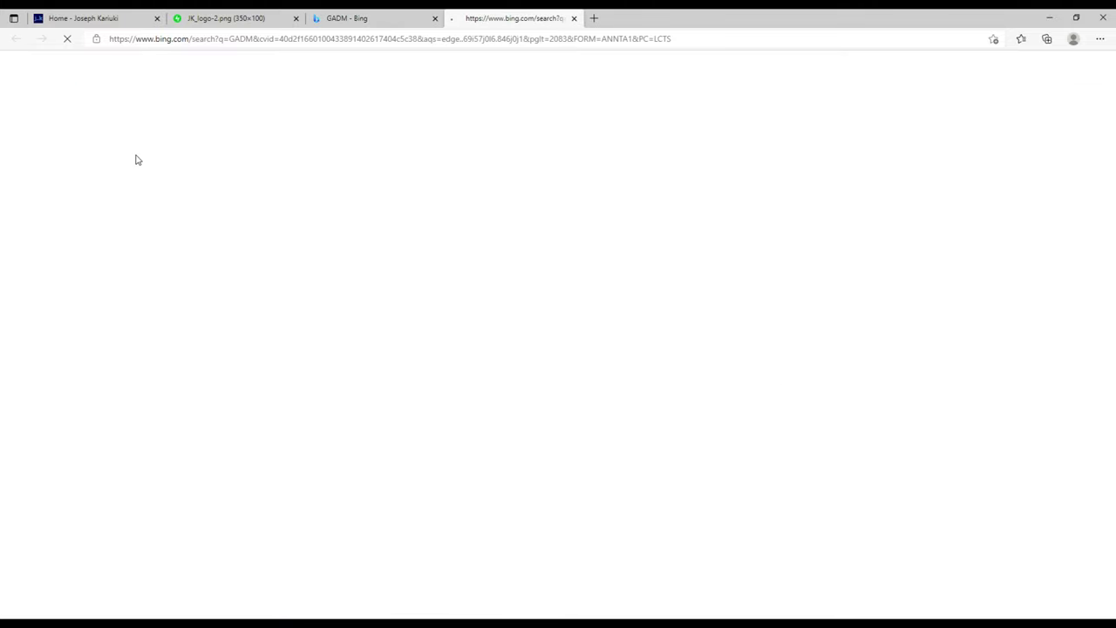
{"action": "left_click", "coordinate": [435, 18]}
{"action": "left_click", "coordinate": [296, 18]}
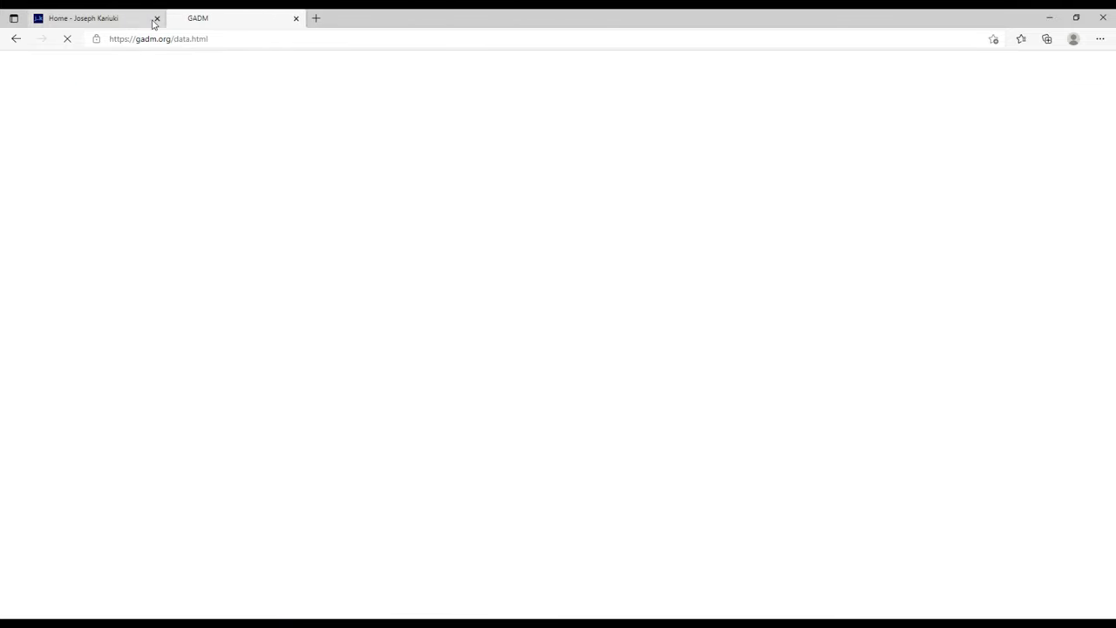
{"action": "left_click", "coordinate": [157, 19]}
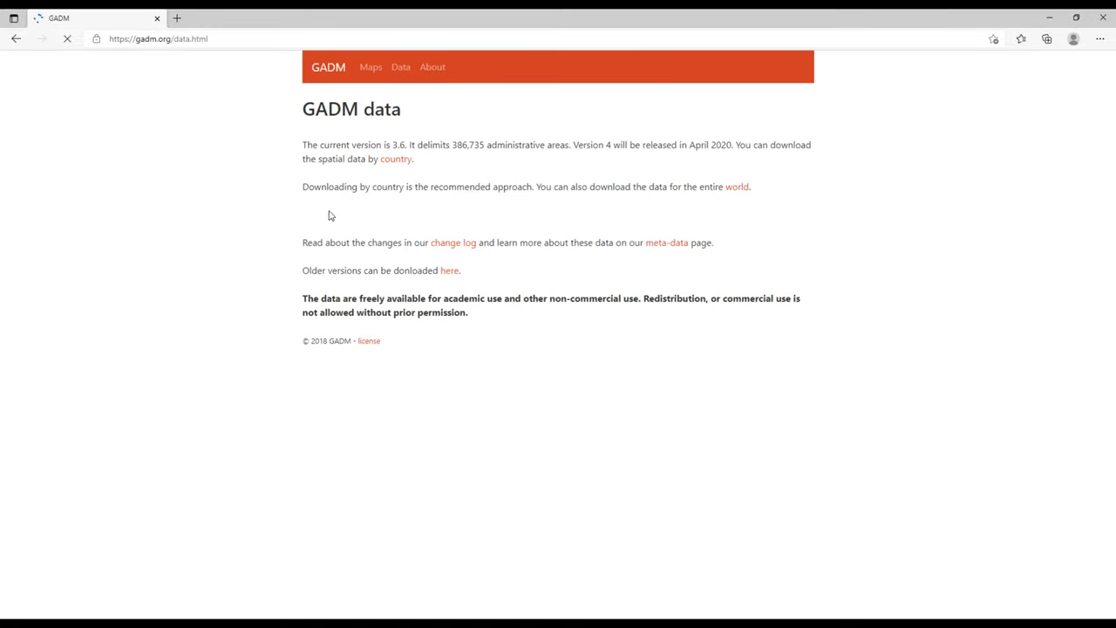
- Open the GADM download page by country, display the available data for Kenya and highlight the gadm.org address
{"action": "left_click", "coordinate": [440, 162]}
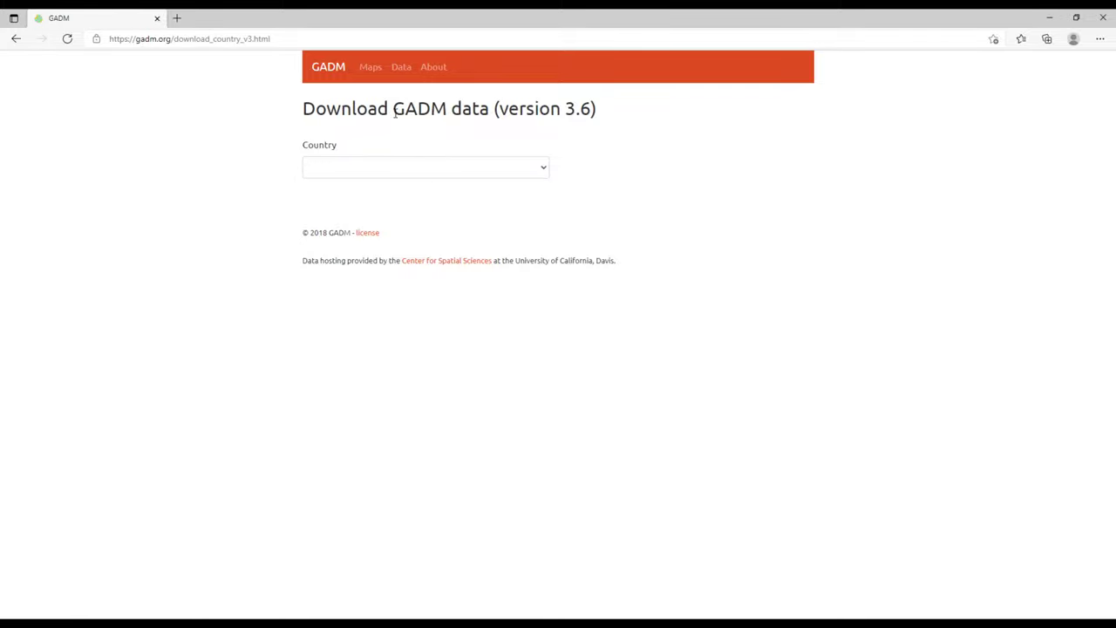
{"action": "left_click_drag", "start_coordinate": [397, 108], "coordinate": [446, 108]}
{"action": "left_click", "coordinate": [532, 165]}
{"action": "left_click", "coordinate": [433, 145]}
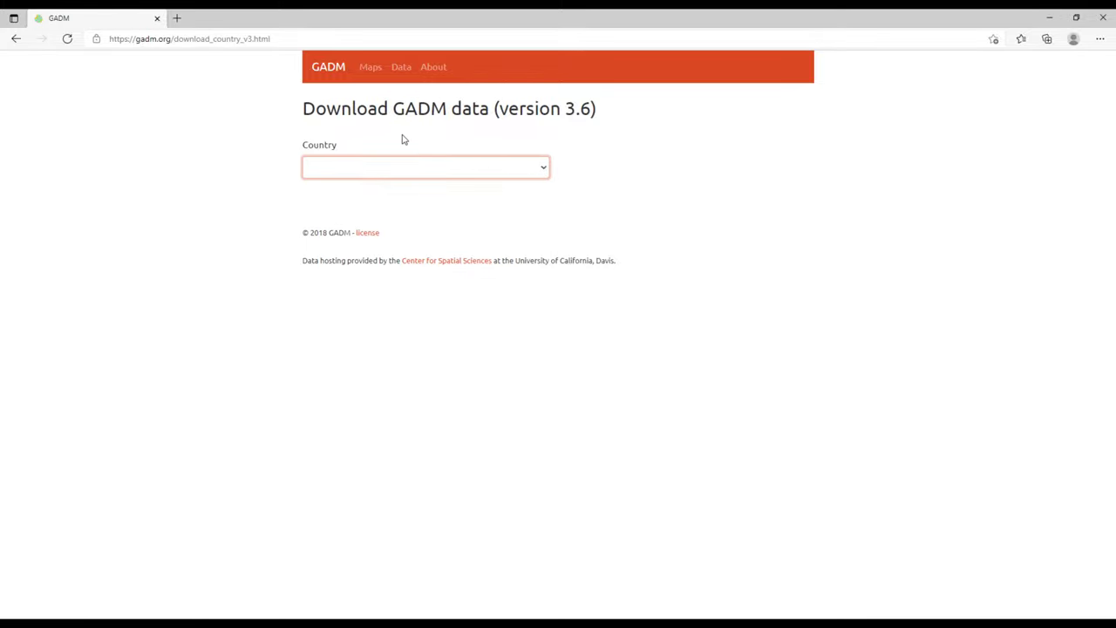
{"action": "left_click", "coordinate": [514, 160]}
{"action": "left_click", "coordinate": [362, 175]}
{"action": "left_click", "coordinate": [362, 176]}
{"action": "type", "text": "ke"}
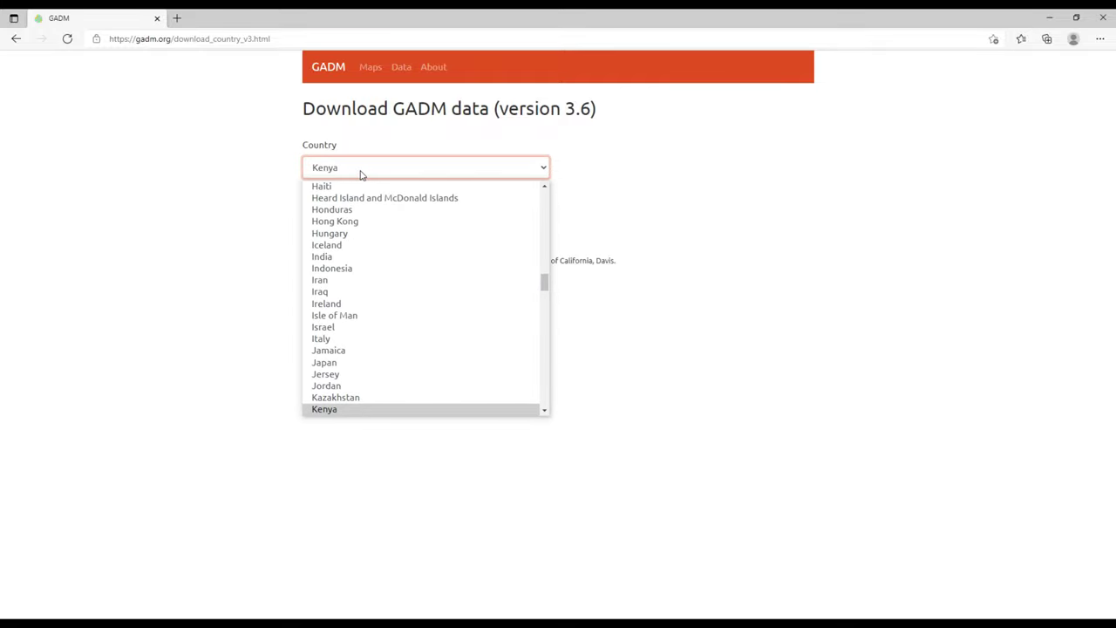
{"action": "left_click", "coordinate": [341, 409]}
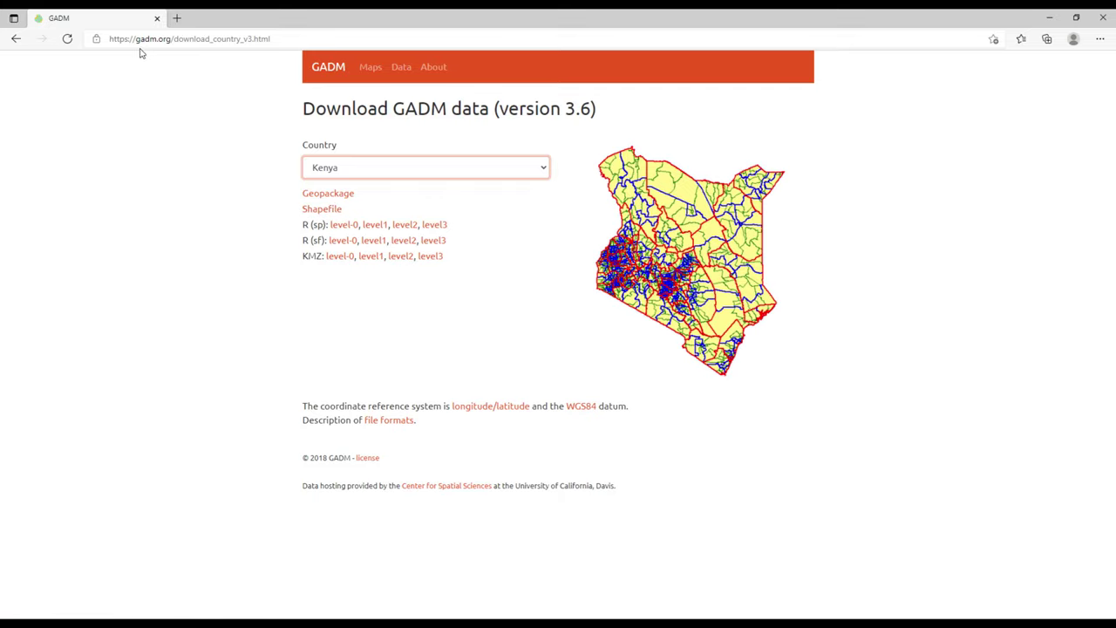
{"action": "left_click_drag", "start_coordinate": [110, 39], "coordinate": [174, 39]}
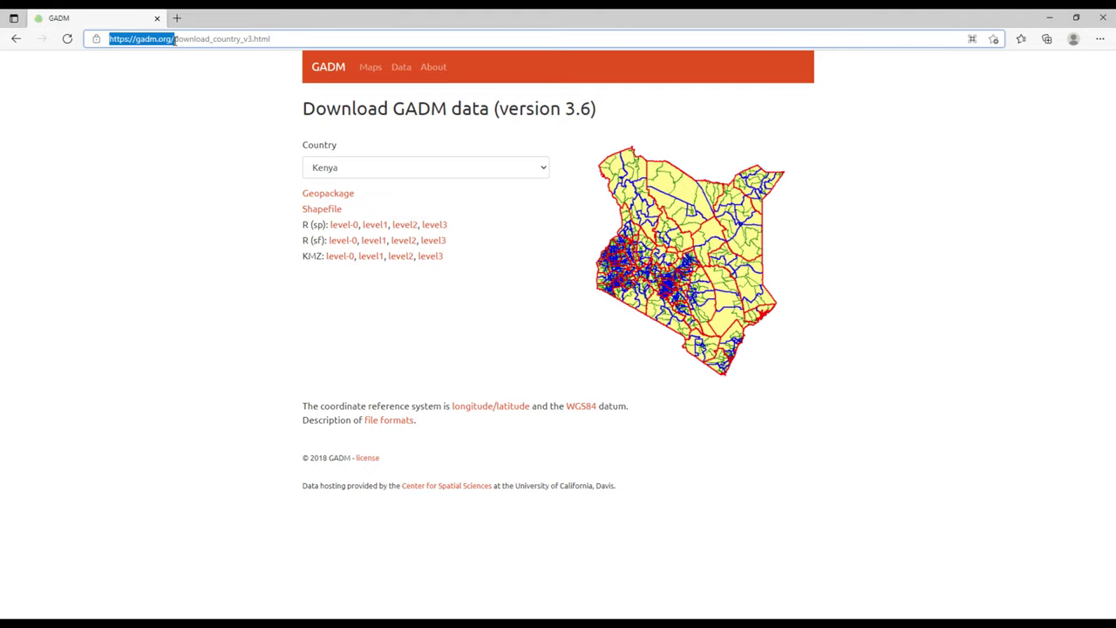
{"action": "left_click", "coordinate": [172, 182]}
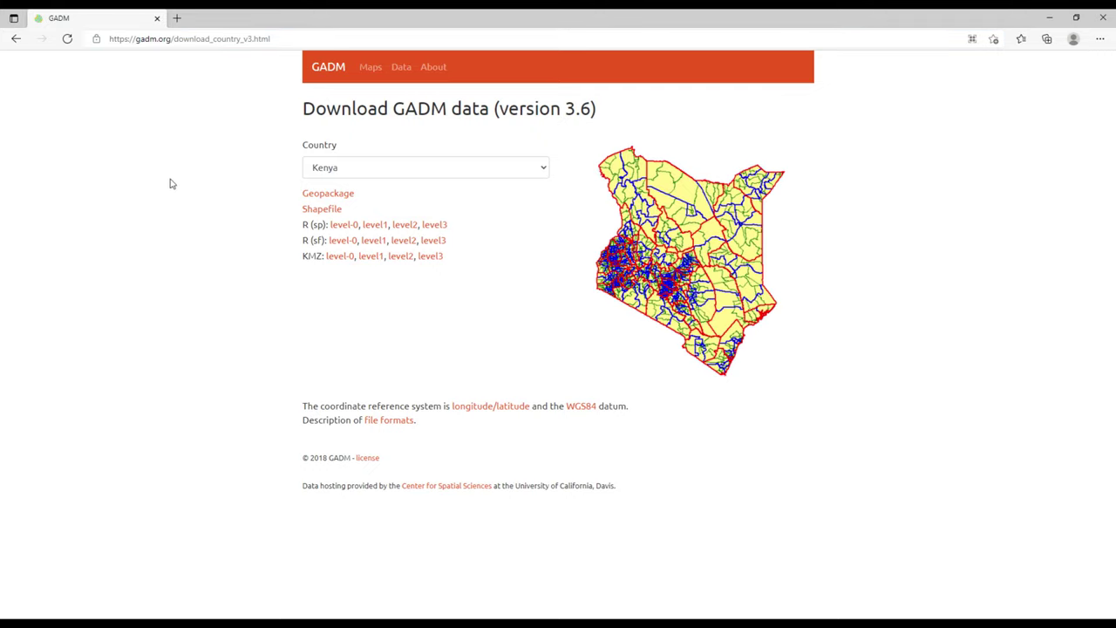
- Return to QGIS, load D:/GIS/shapefile as the converter's input folder with SHP format and select gadm36_KEN_1.shp
{"action": "left_click", "coordinate": [1050, 18]}
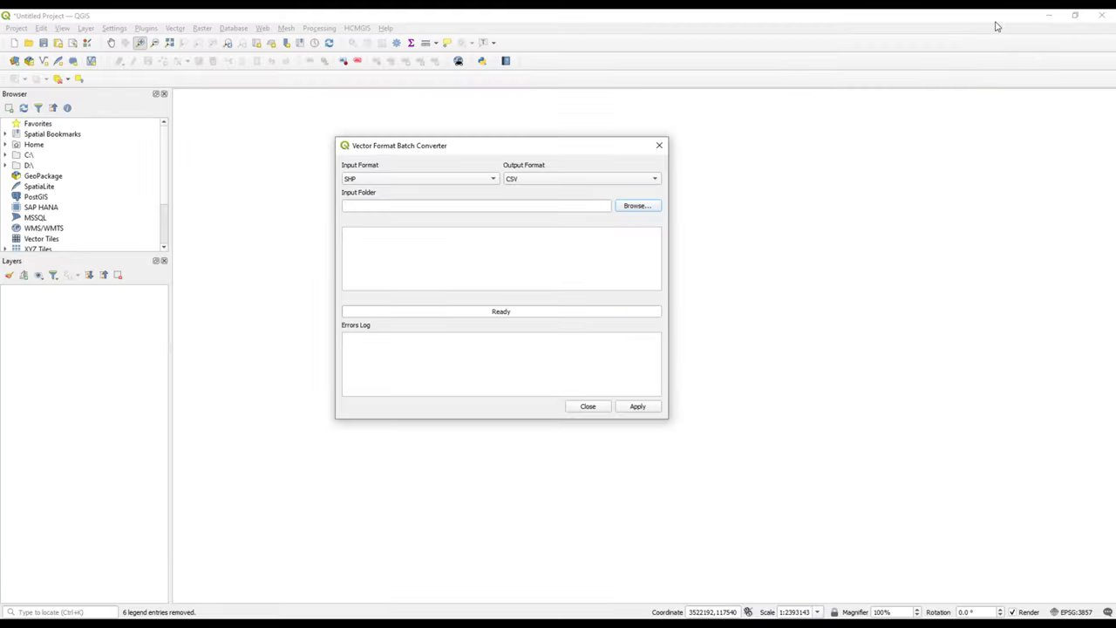
{"action": "left_click", "coordinate": [381, 181]}
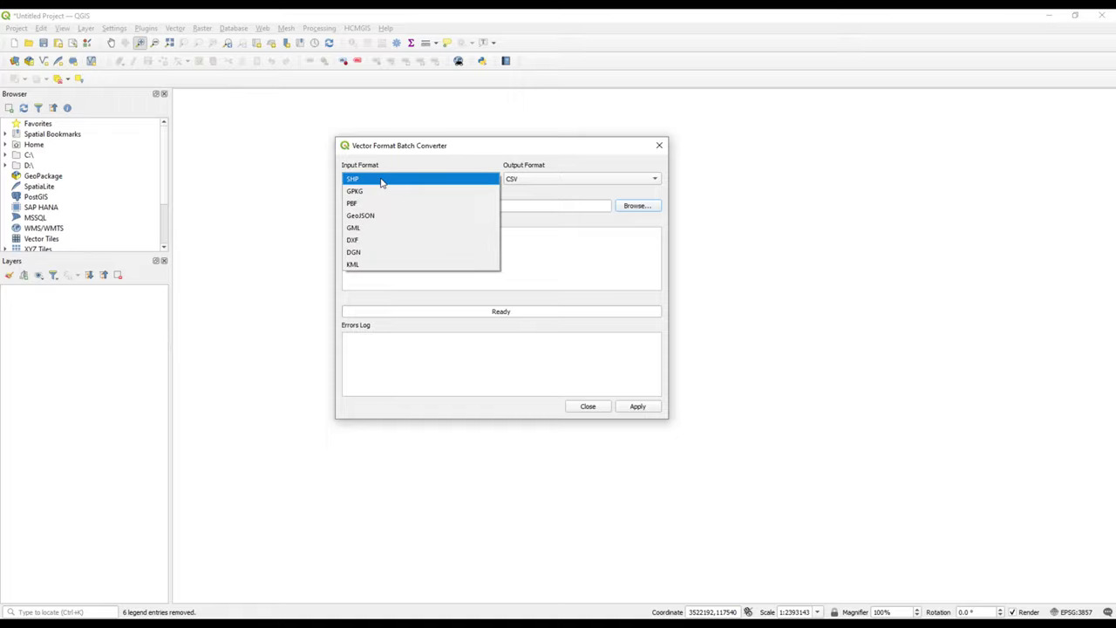
{"action": "left_click", "coordinate": [476, 180]}
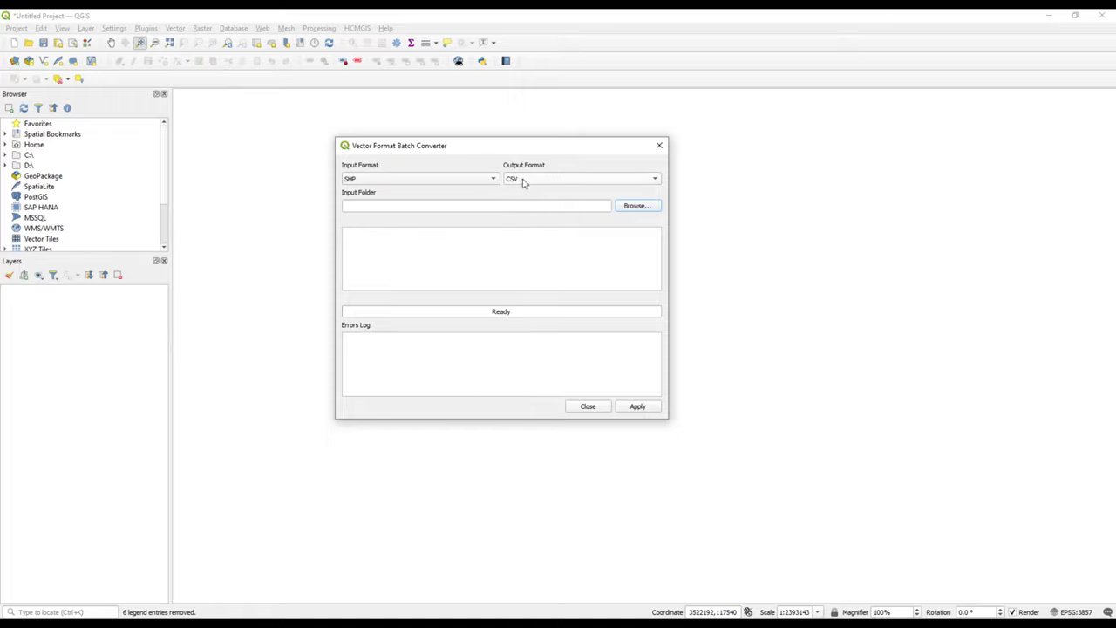
{"action": "left_click", "coordinate": [634, 209]}
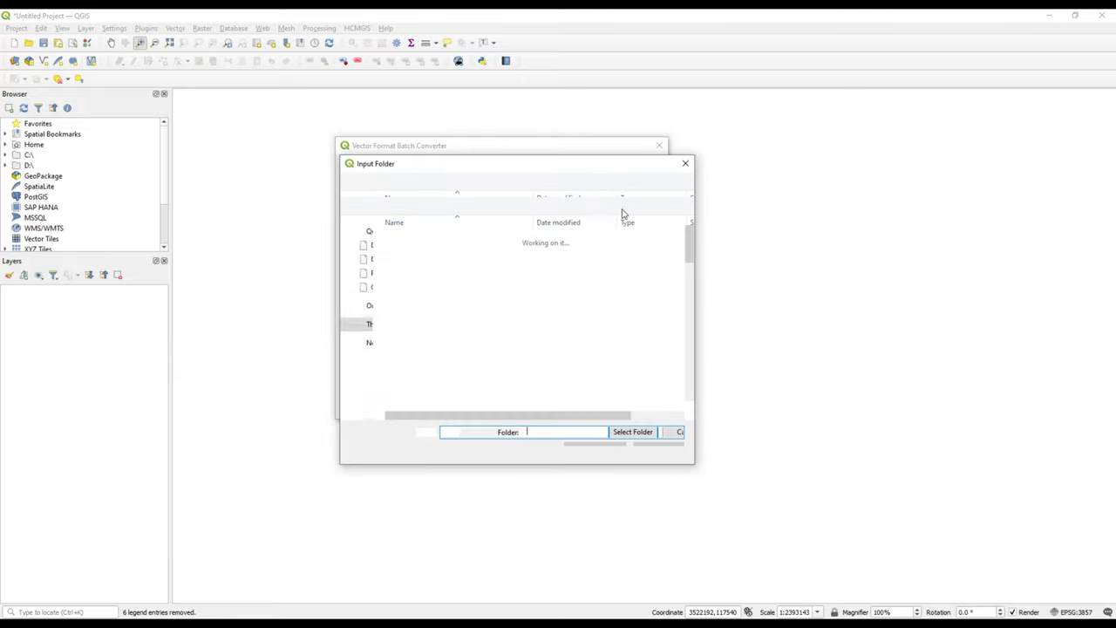
{"action": "left_click", "coordinate": [418, 184]}
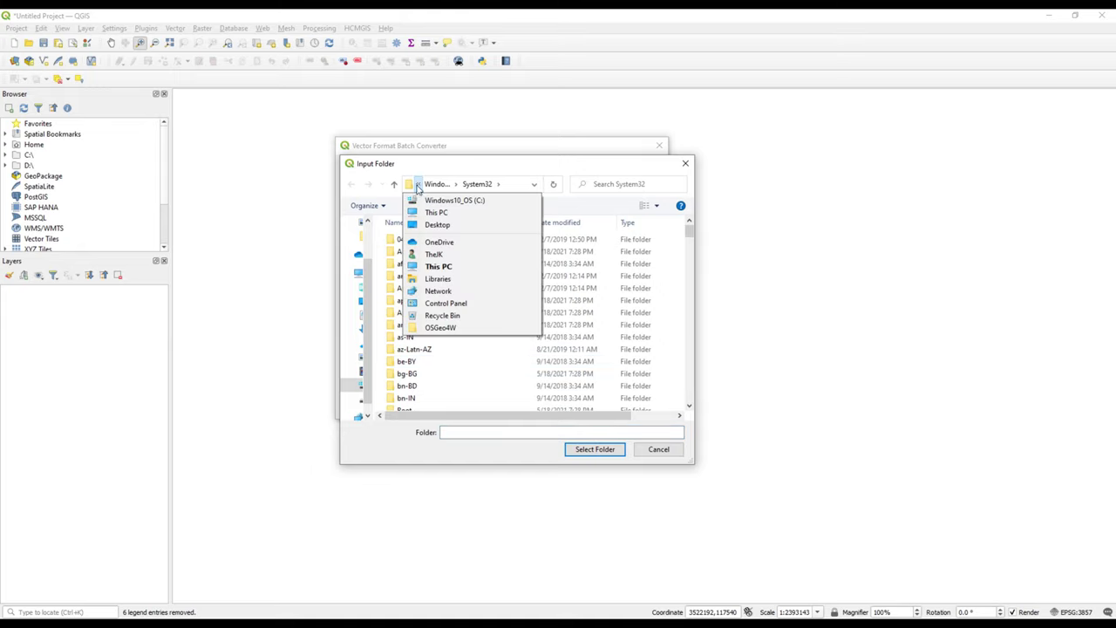
{"action": "left_click", "coordinate": [448, 269]}
{"action": "double_click", "coordinate": [585, 394]}
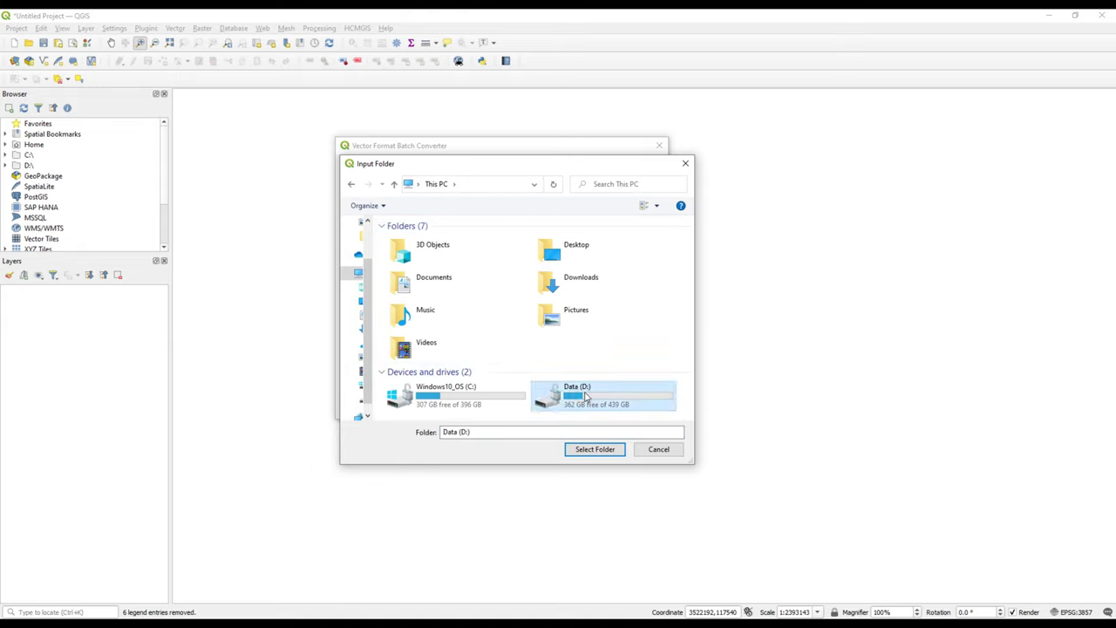
{"action": "double_click", "coordinate": [407, 251]}
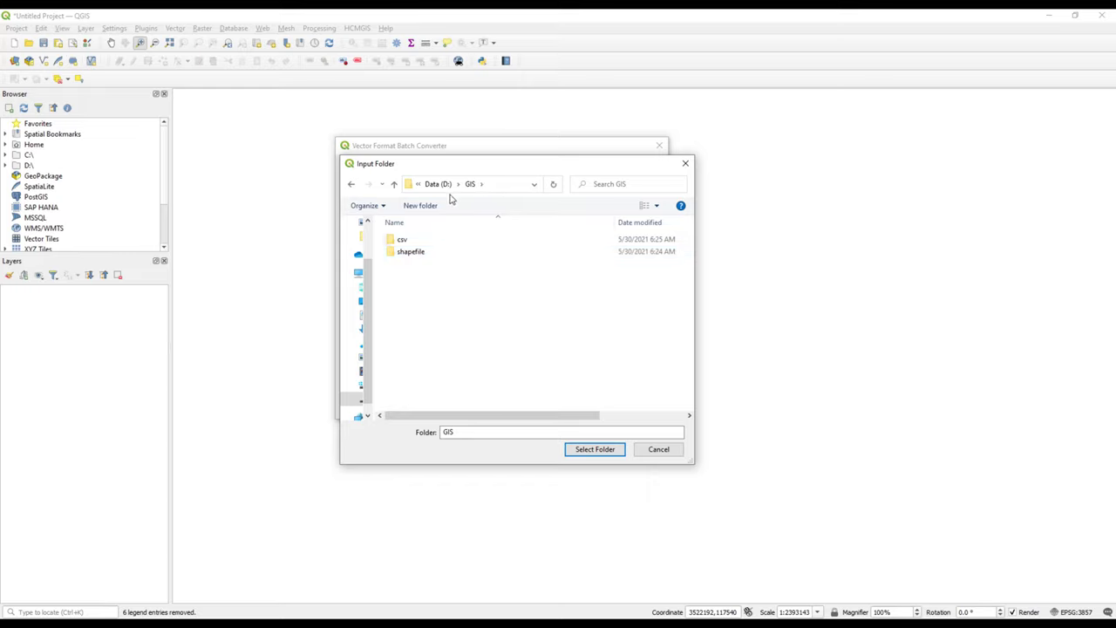
{"action": "double_click", "coordinate": [411, 252]}
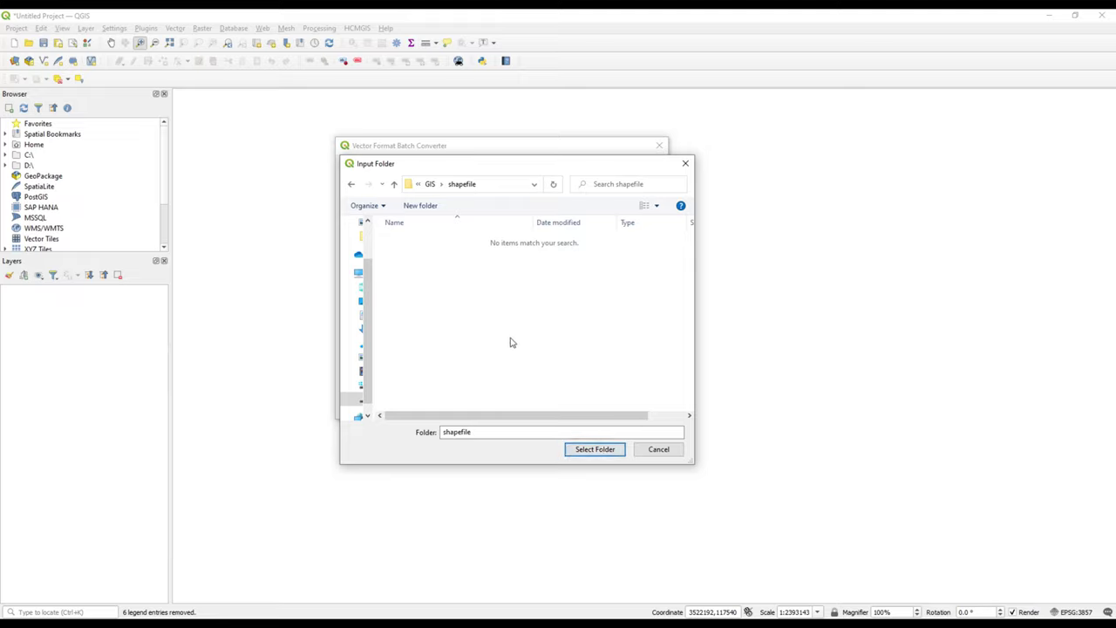
{"action": "left_click", "coordinate": [610, 449]}
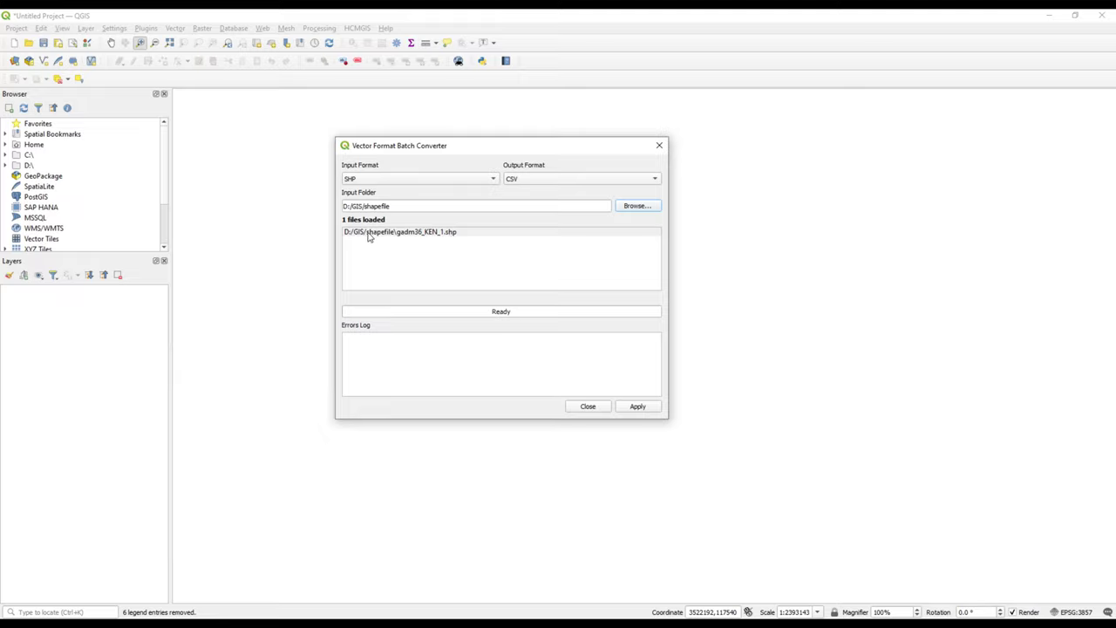
{"action": "left_click", "coordinate": [444, 233]}
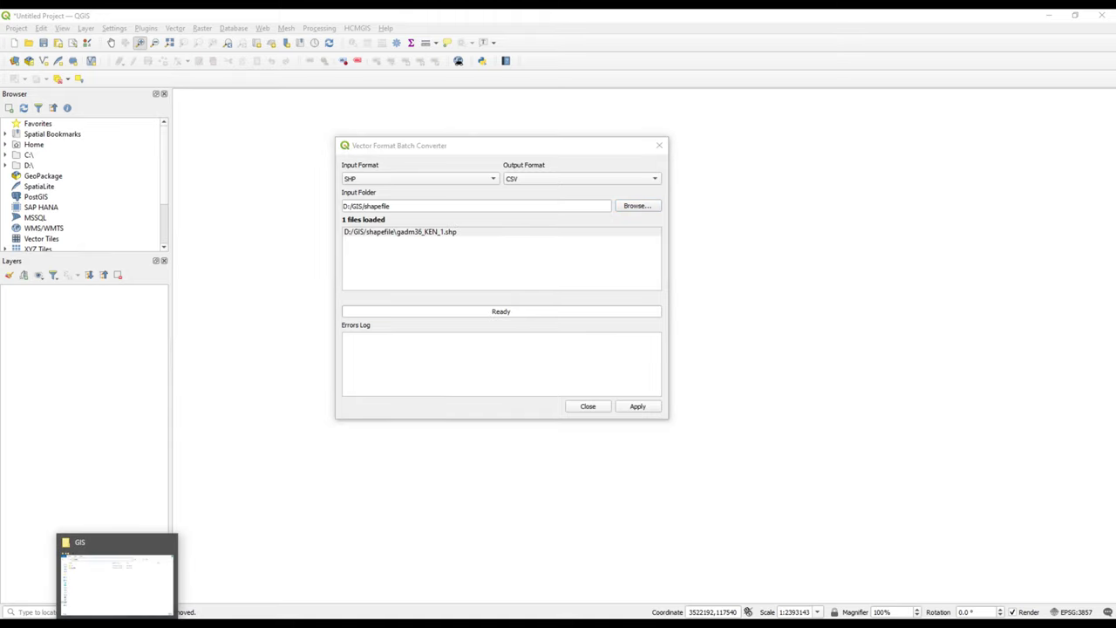
- Inspect the contents of the D:\GIS\shapefile folder in File Explorer and return to the batch converter
{"action": "right_click", "coordinate": [118, 624]}
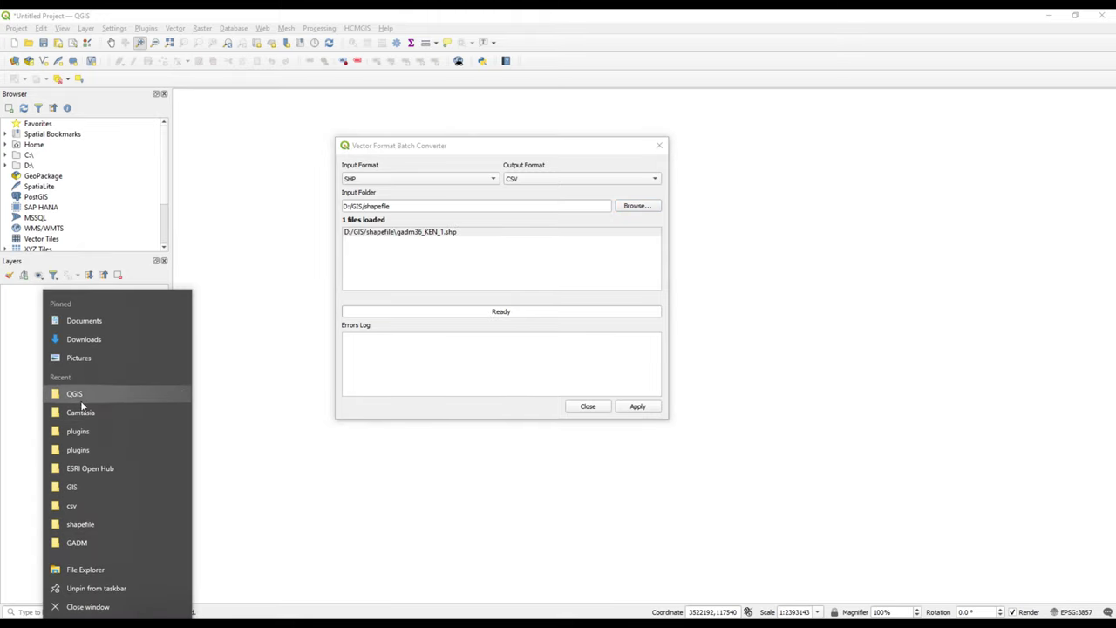
{"action": "left_click", "coordinate": [74, 394]}
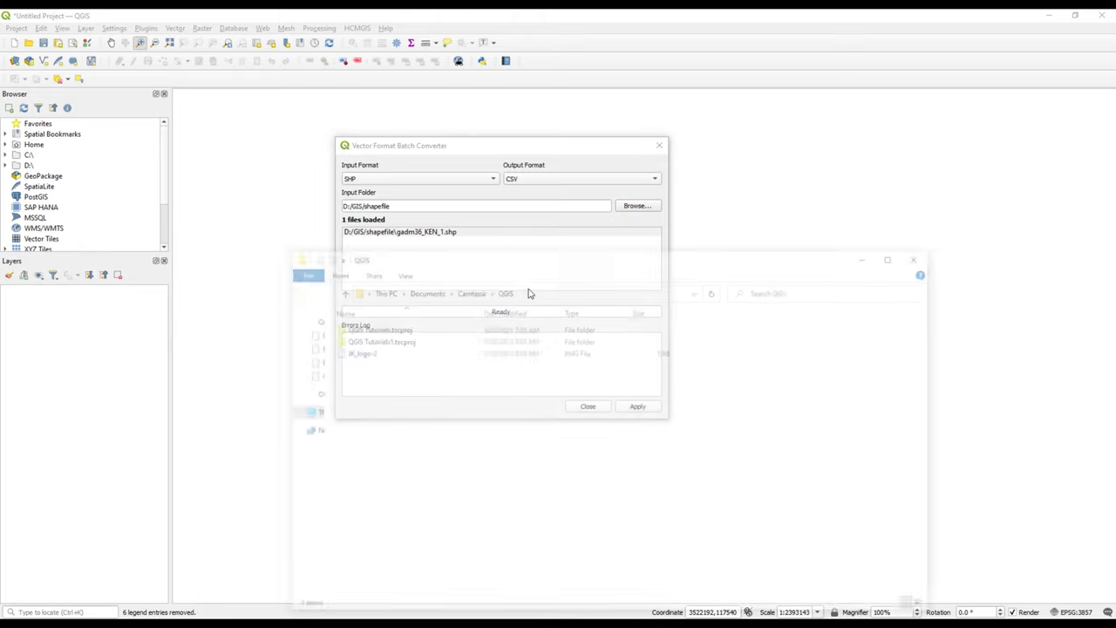
{"action": "left_click", "coordinate": [361, 289]}
{"action": "left_click", "coordinate": [379, 349]}
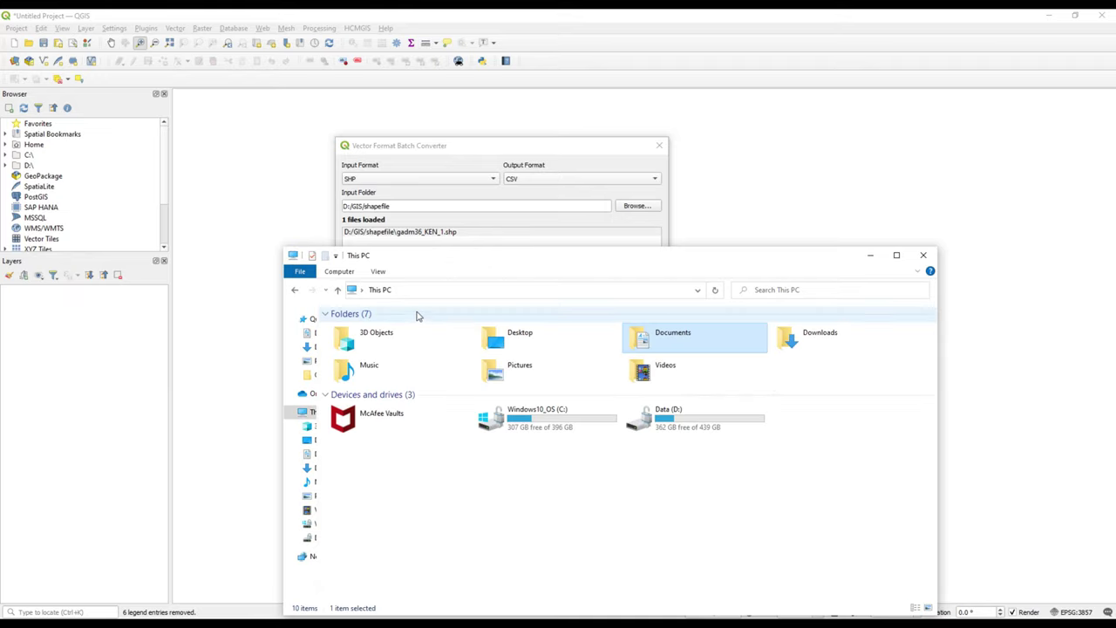
{"action": "double_click", "coordinate": [641, 417]}
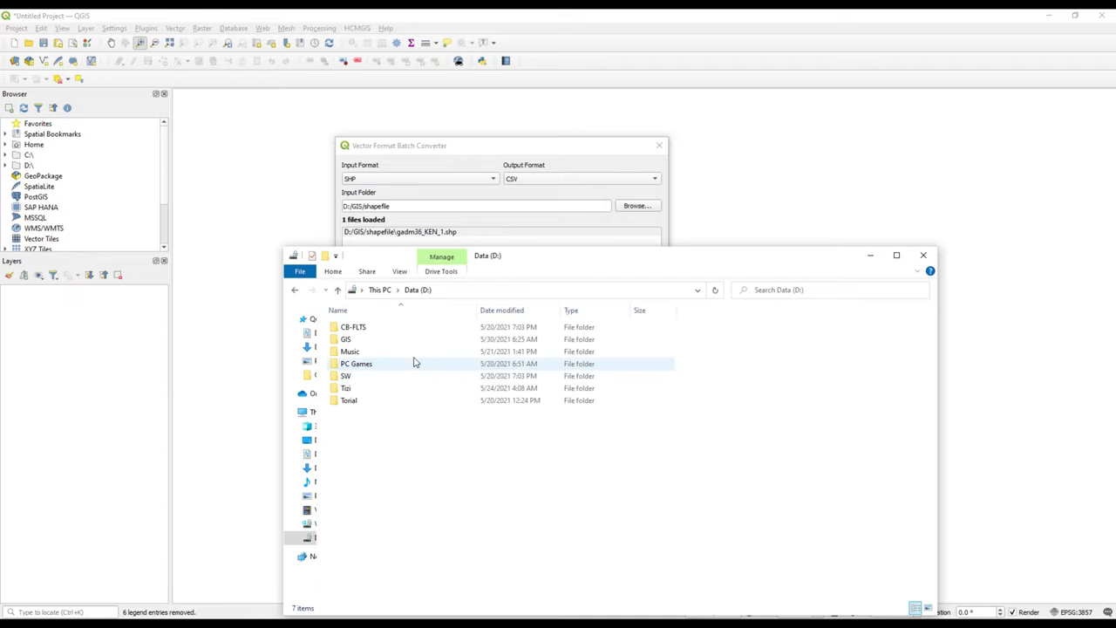
{"action": "double_click", "coordinate": [347, 339]}
{"action": "double_click", "coordinate": [354, 339]}
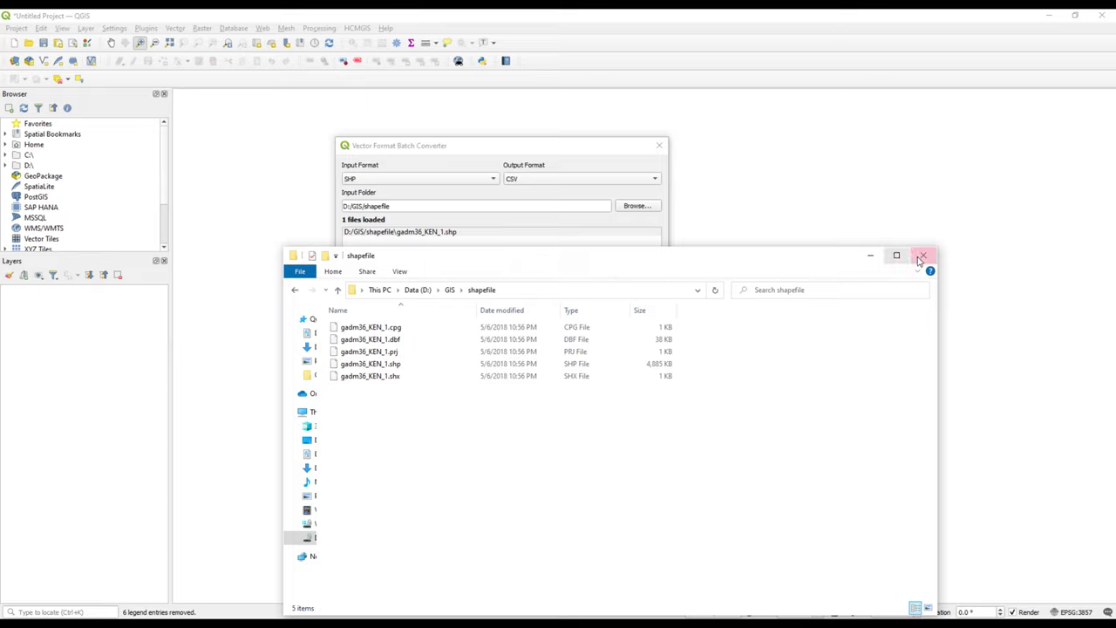
{"action": "left_click", "coordinate": [869, 255]}
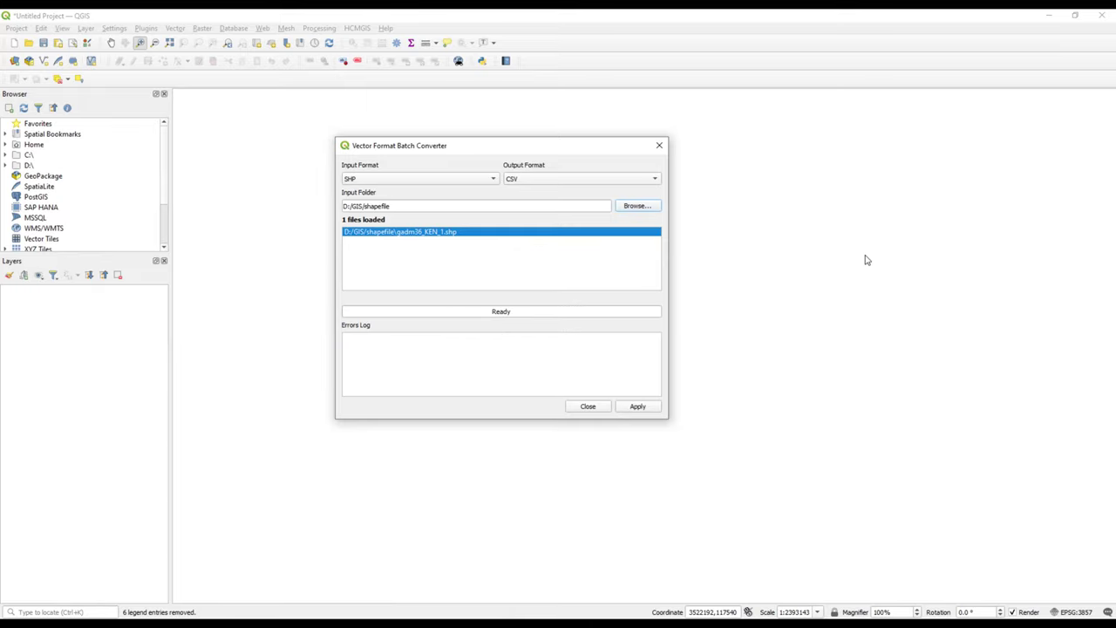
- Run the batch conversion of gadm36_KEN_1.shp to CSV and close the converter
{"action": "left_click", "coordinate": [637, 407]}
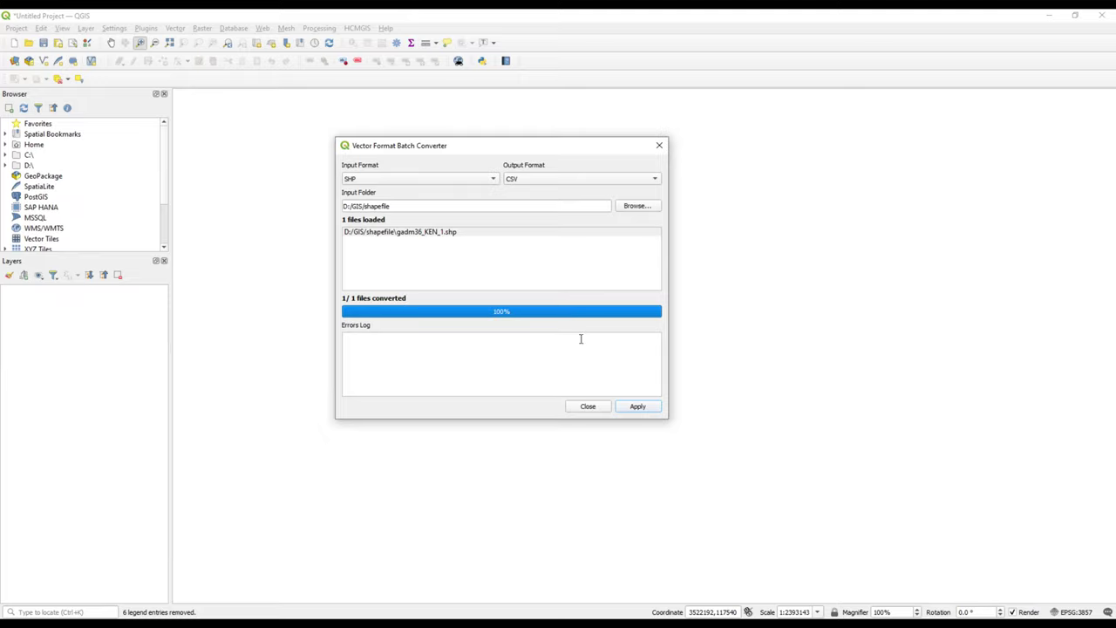
{"action": "left_click", "coordinate": [581, 408]}
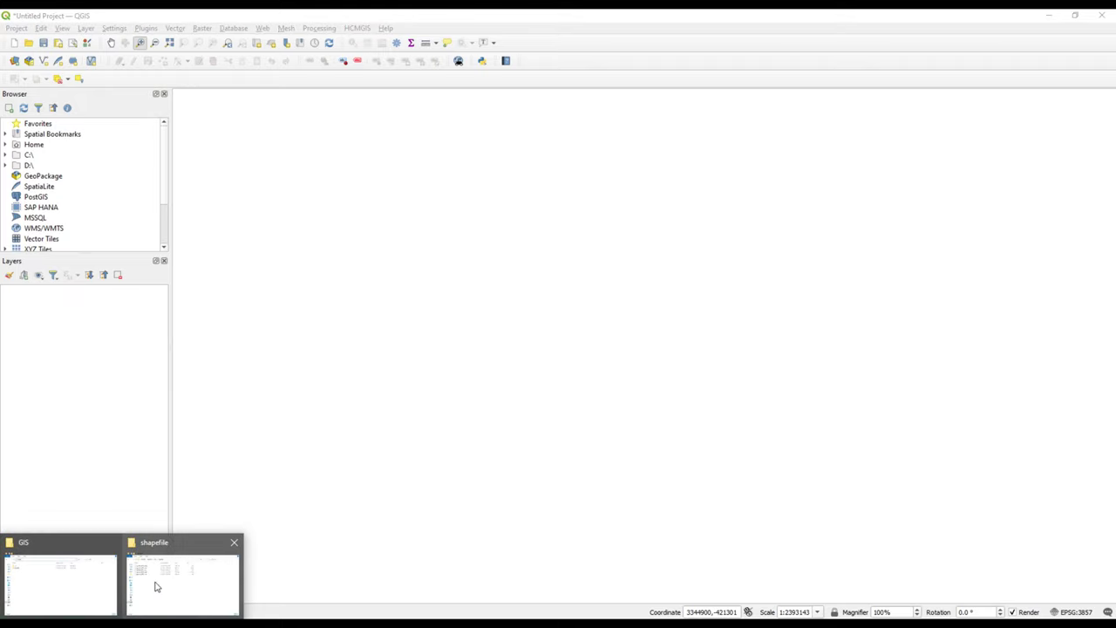
- Find the converted gadm36_KEN_1 CSV in the shapefile folder, add it to the QGIS project as a layer and minimize File Explorer
{"action": "left_click", "coordinate": [155, 584]}
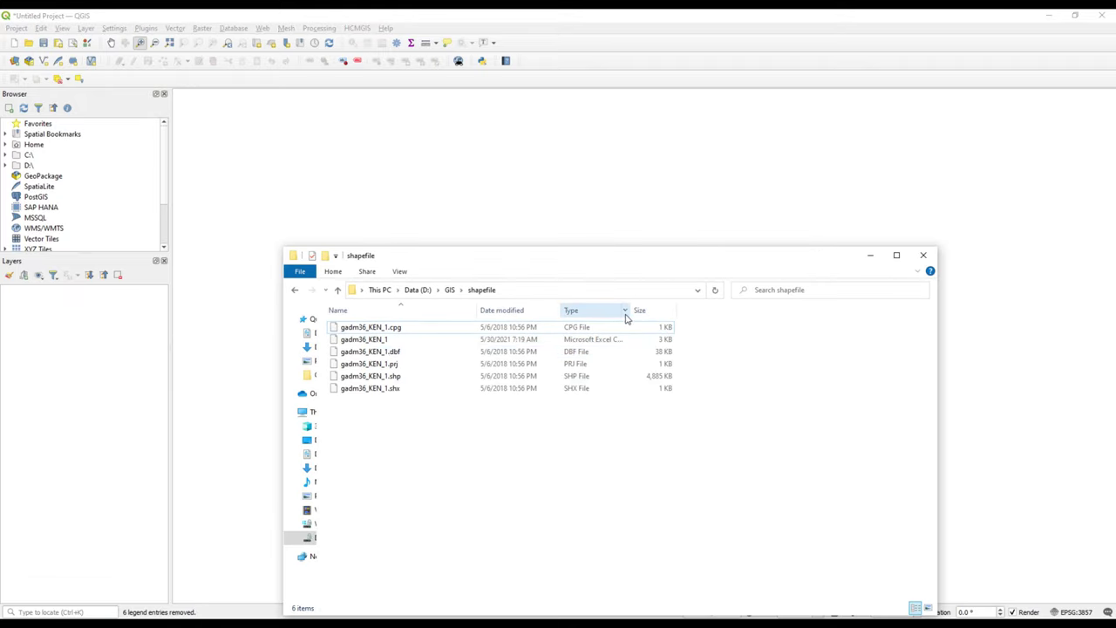
{"action": "left_click_drag", "start_coordinate": [631, 311], "coordinate": [750, 311]}
{"action": "left_click", "coordinate": [578, 340]}
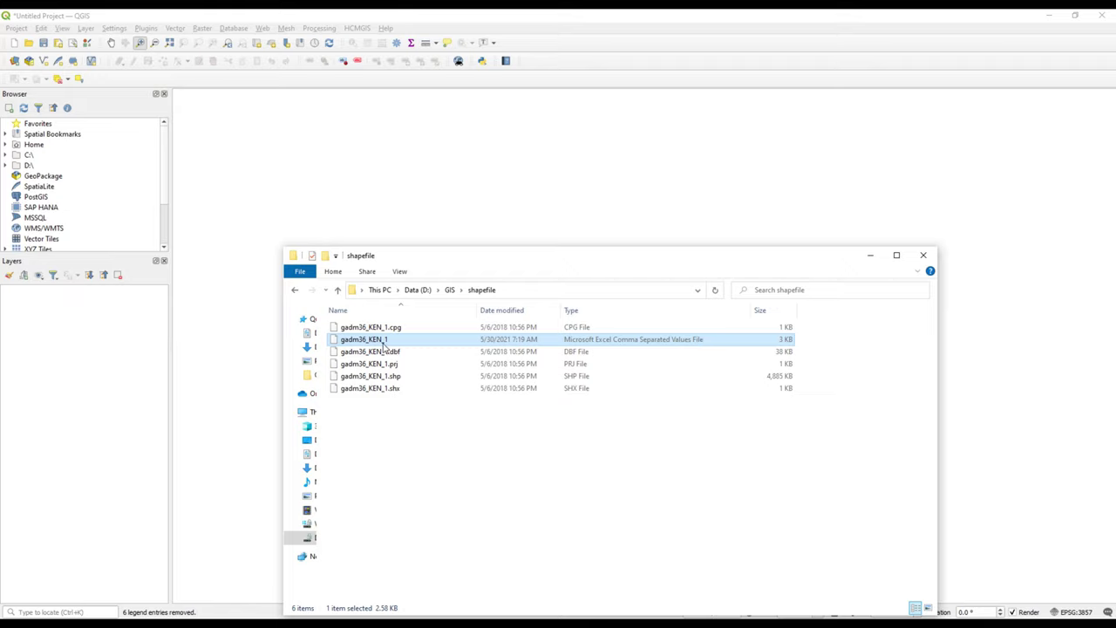
{"action": "left_click_drag", "start_coordinate": [381, 346], "coordinate": [105, 363]}
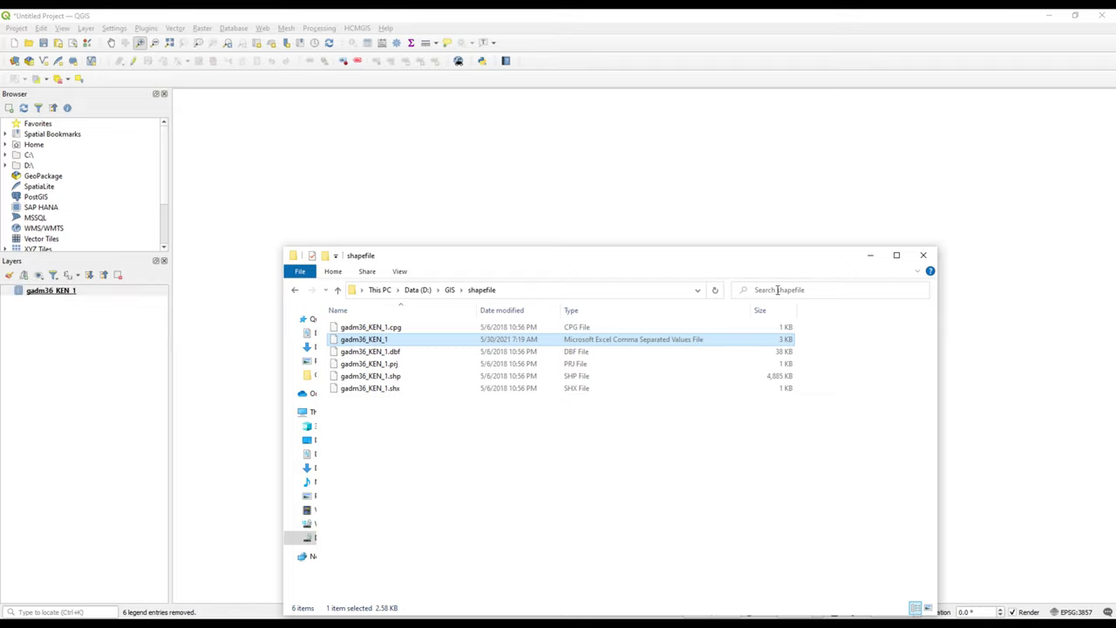
{"action": "left_click", "coordinate": [870, 255]}
- Open the attribute table of the gadm36_KEN_1 layer, widen it, review its county records and close it
{"action": "left_click", "coordinate": [66, 292]}
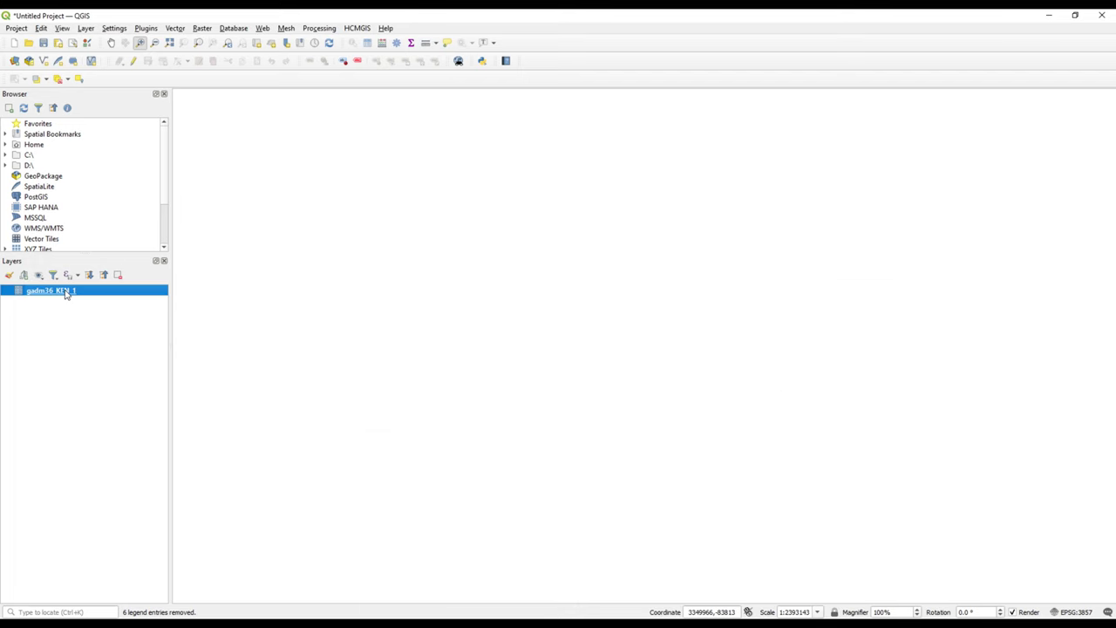
{"action": "right_click", "coordinate": [66, 292]}
{"action": "left_click", "coordinate": [100, 365]}
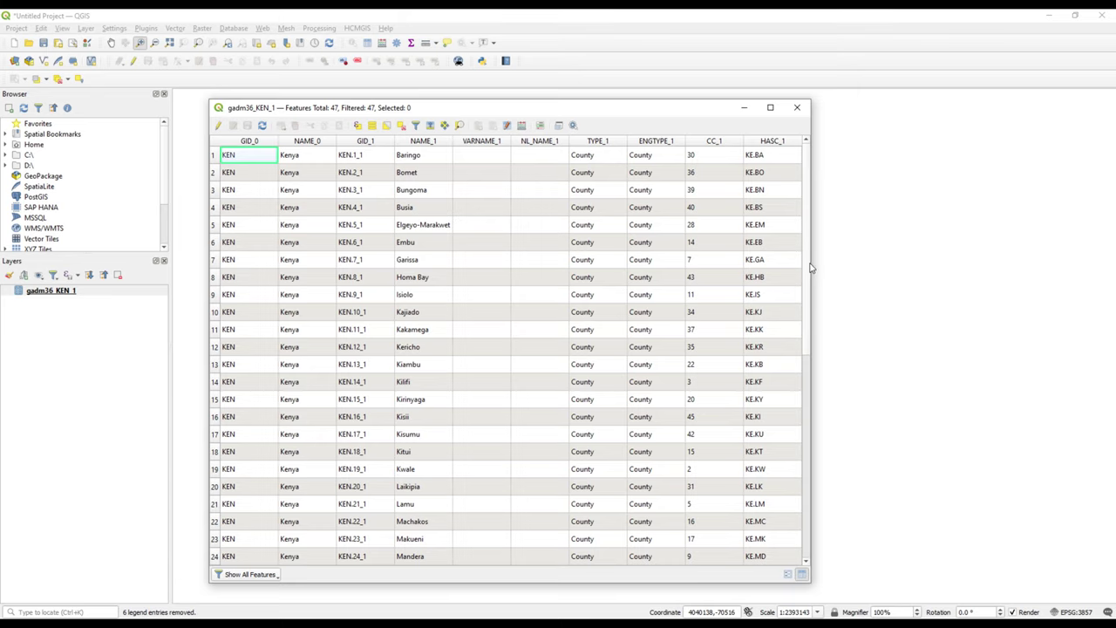
{"action": "left_click_drag", "start_coordinate": [811, 265], "coordinate": [966, 272]}
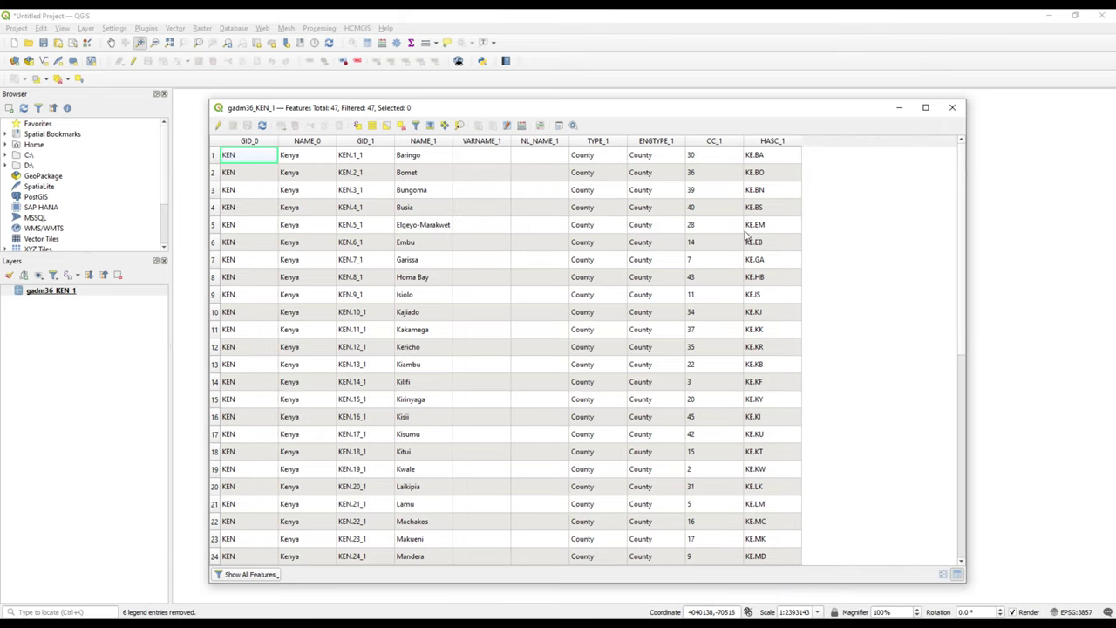
{"action": "scroll", "coordinate": [434, 335], "scroll_direction": "down", "scroll_amount": 8}
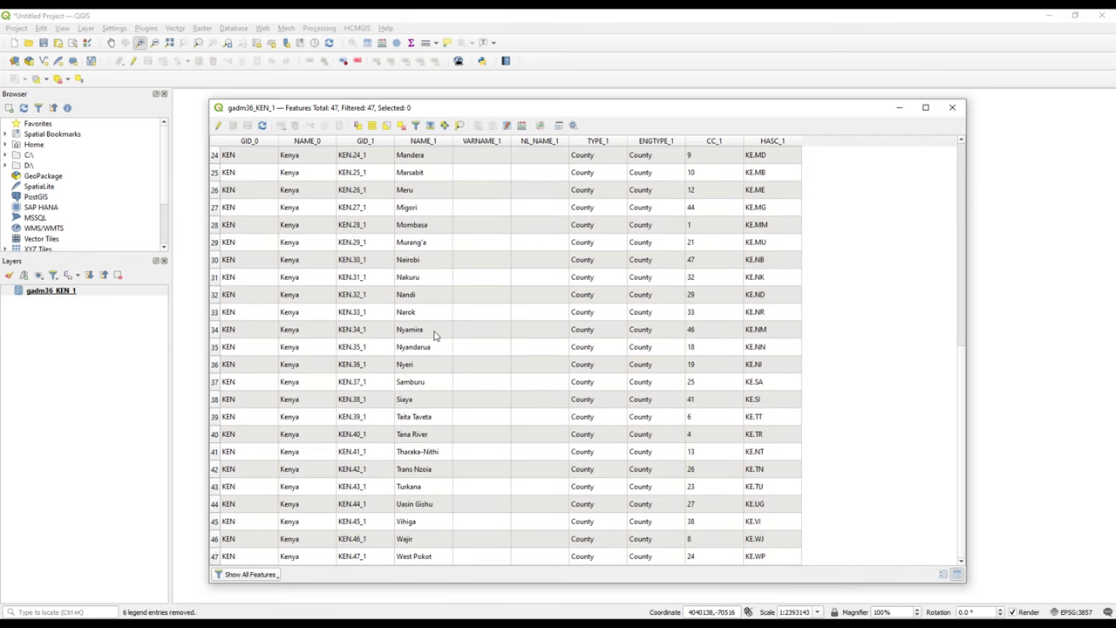
{"action": "scroll", "coordinate": [434, 335], "scroll_direction": "up", "scroll_amount": 2}
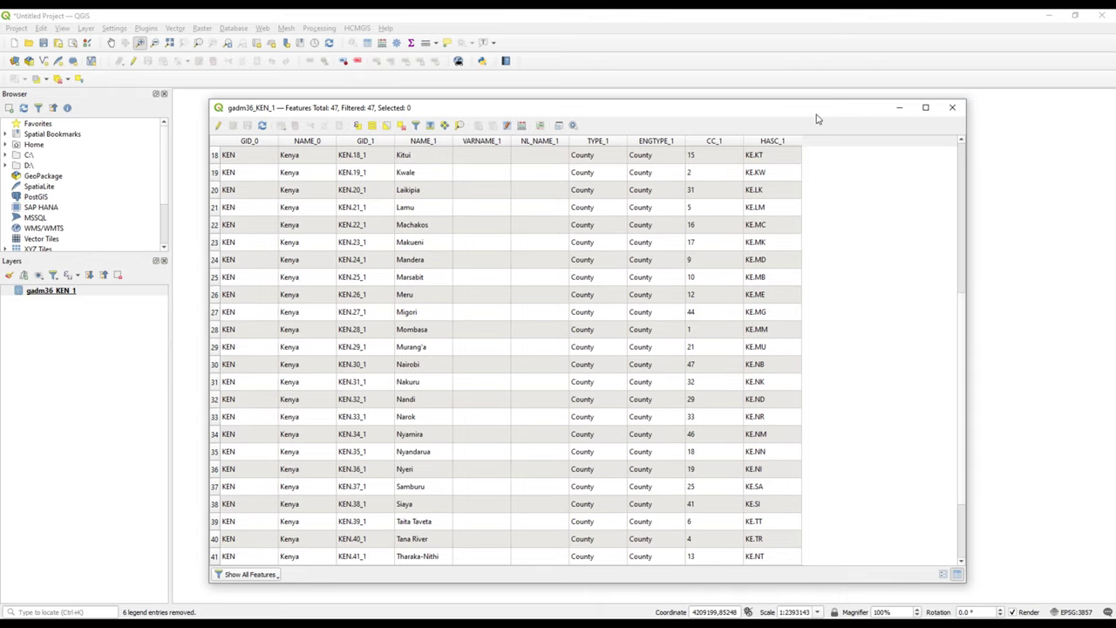
{"action": "left_click", "coordinate": [951, 108]}
- Remove the gadm36_KEN_1 layer from the project
{"action": "right_click", "coordinate": [91, 292]}
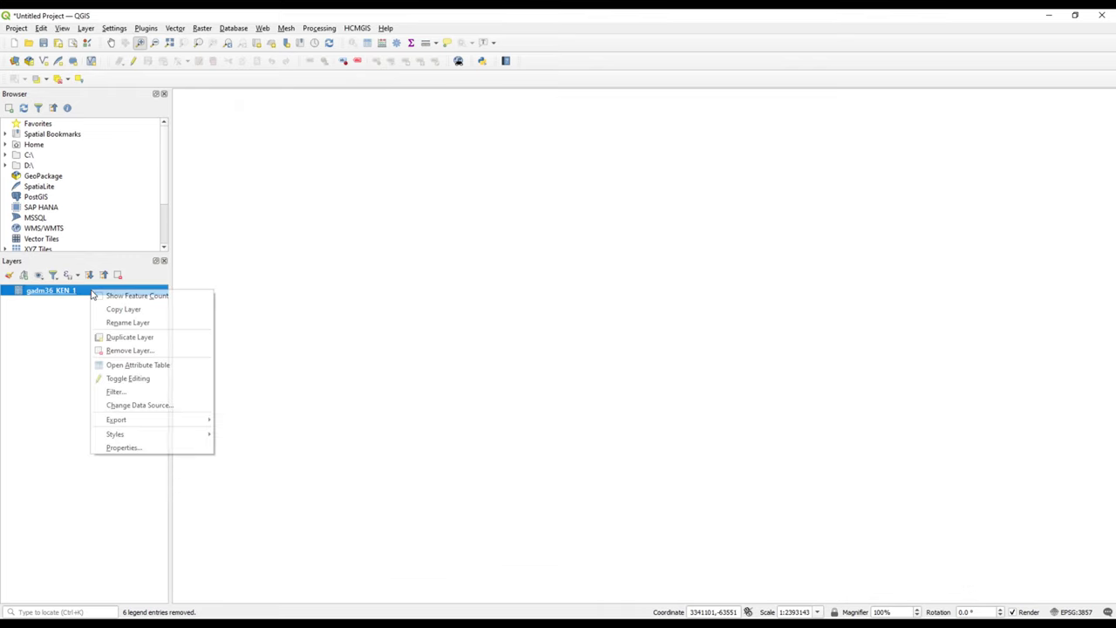
{"action": "left_click", "coordinate": [130, 351]}
{"action": "left_click", "coordinate": [541, 333]}
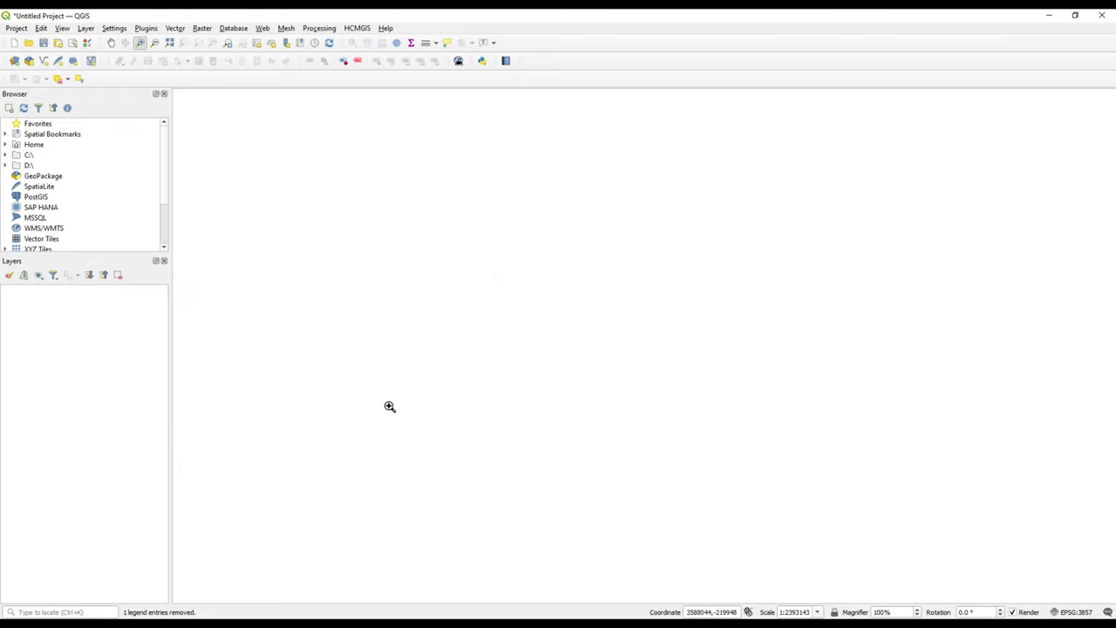
- Open the HCMGIS batch converter for CSV to Point and move its dialog clear of the map centre
{"action": "left_click", "coordinate": [352, 30]}
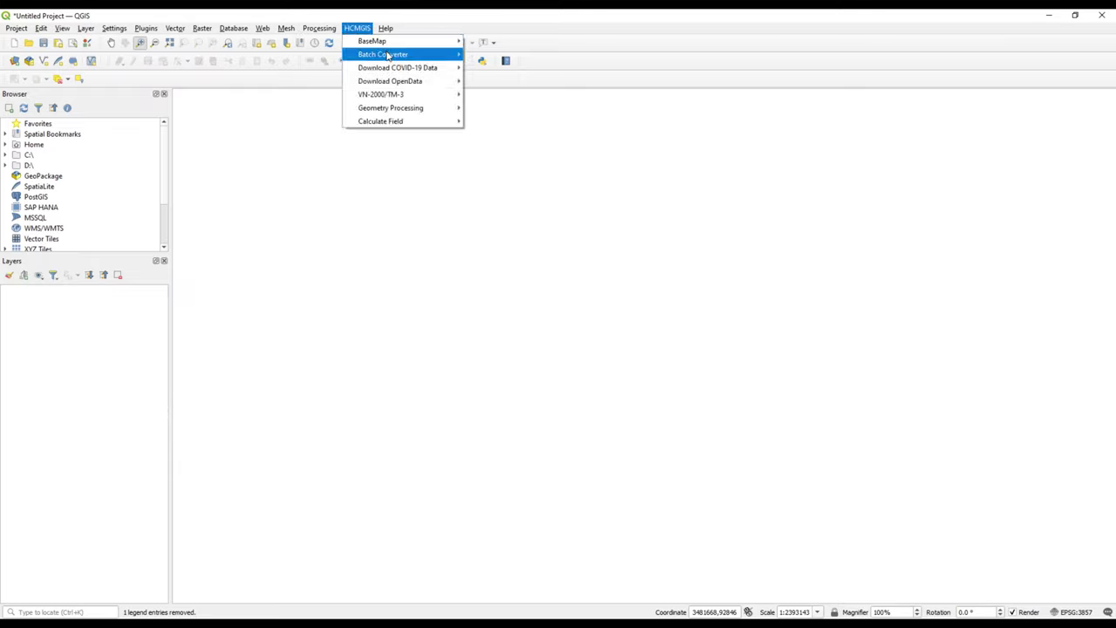
{"action": "mouse_move", "coordinate": [397, 55]}
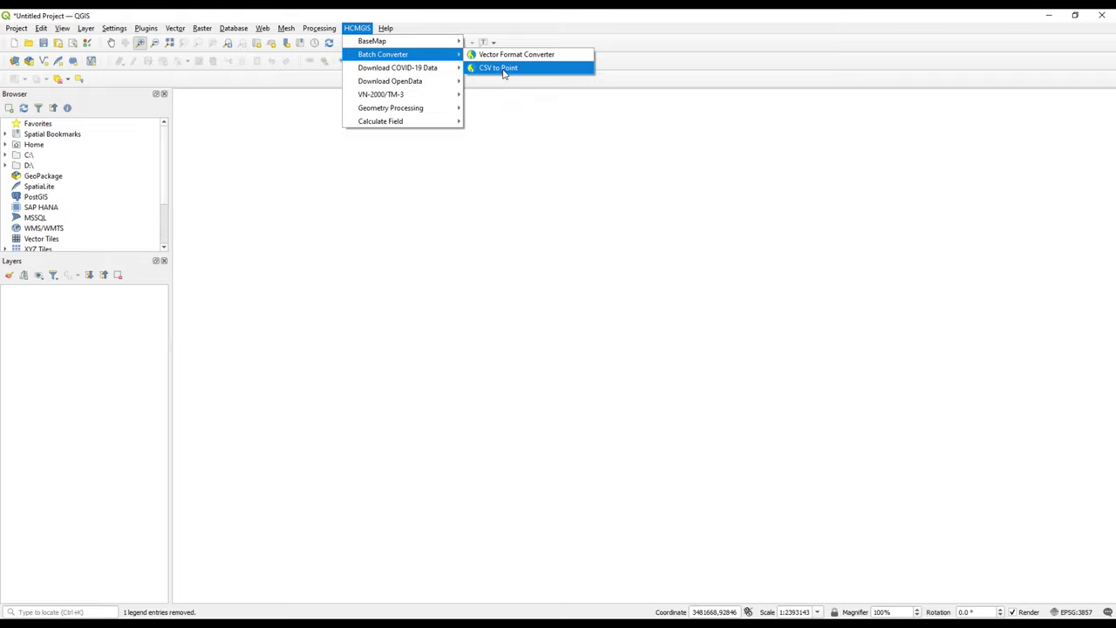
{"action": "left_click", "coordinate": [503, 70]}
{"action": "left_click_drag", "start_coordinate": [493, 168], "coordinate": [388, 128]}
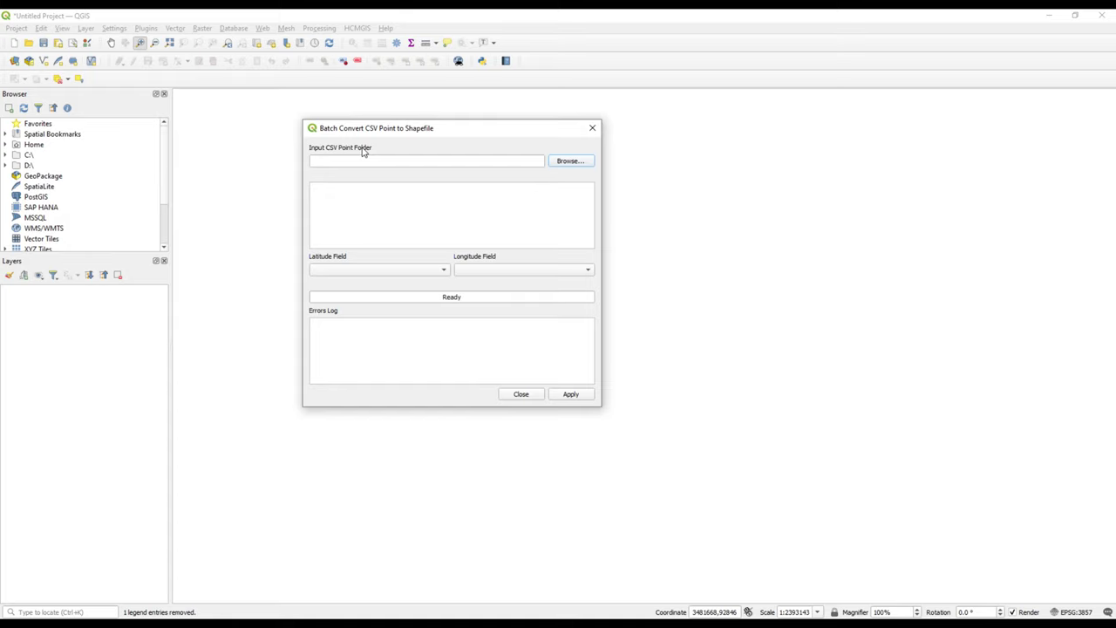
- Switch to File Explorer, inspect the CSV files in the D:\GIS\csv folder and return to the CSV point converter
{"action": "mouse_move", "coordinate": [125, 614]}
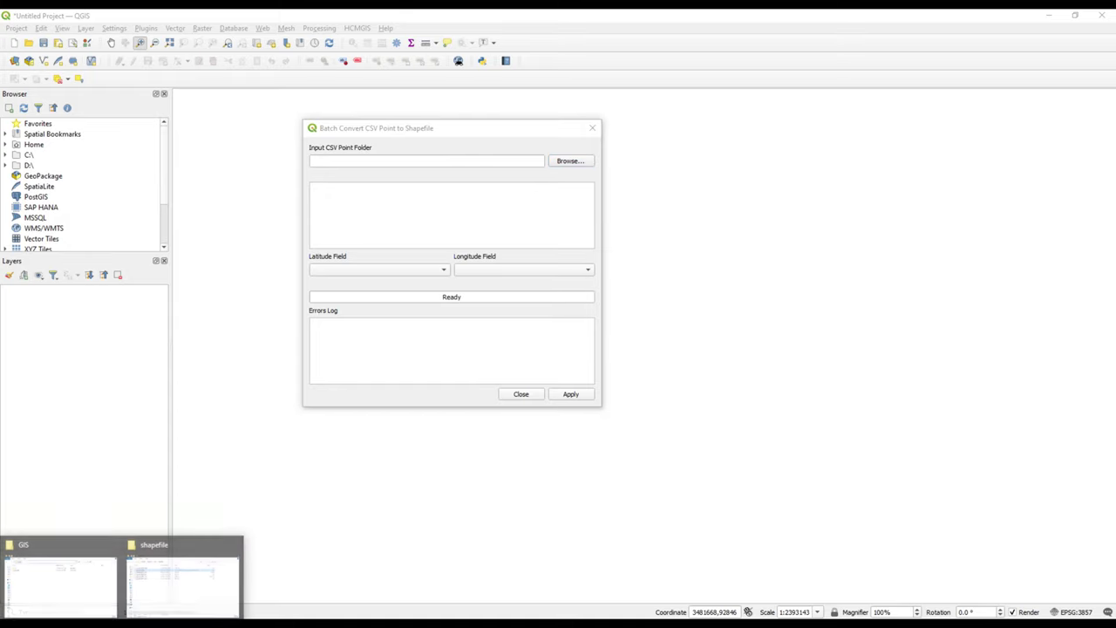
{"action": "left_click", "coordinate": [169, 573]}
{"action": "left_click", "coordinate": [461, 289]}
{"action": "left_click", "coordinate": [450, 289]}
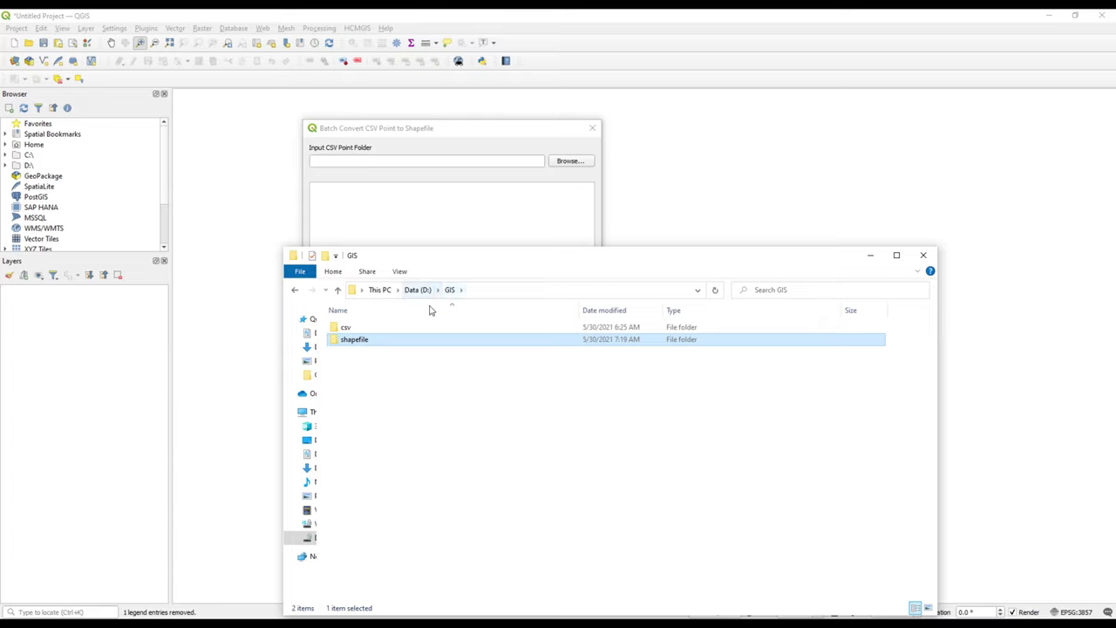
{"action": "double_click", "coordinate": [349, 328]}
{"action": "left_click_drag", "start_coordinate": [475, 313], "coordinate": [571, 311]}
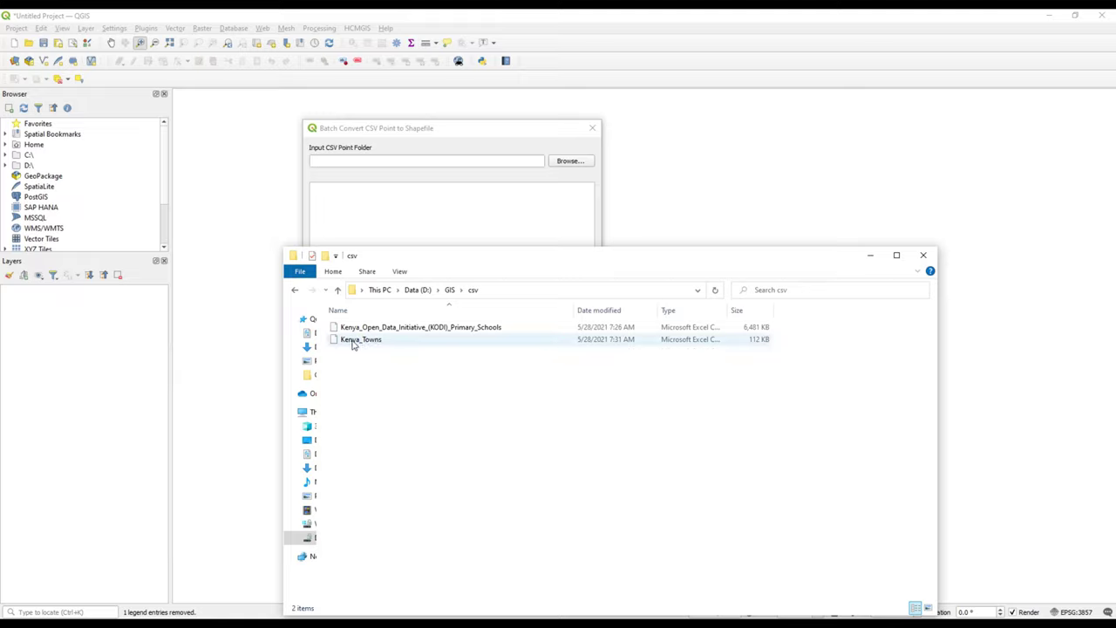
{"action": "left_click", "coordinate": [870, 255]}
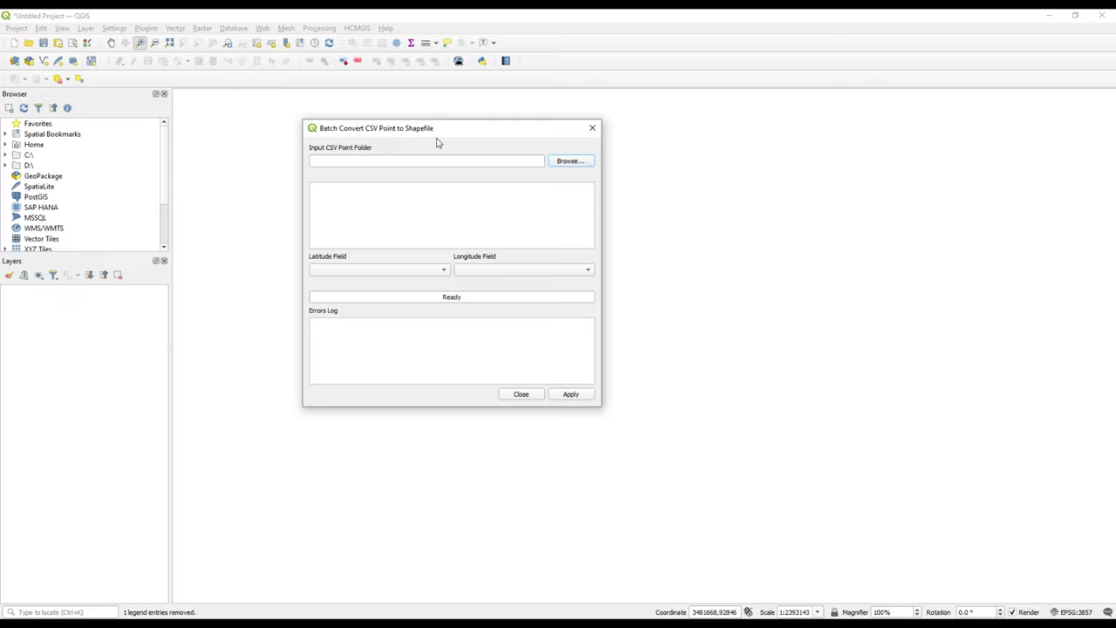
- Load D:/GIS/csv as the input CSV point folder
{"action": "left_click", "coordinate": [571, 162]}
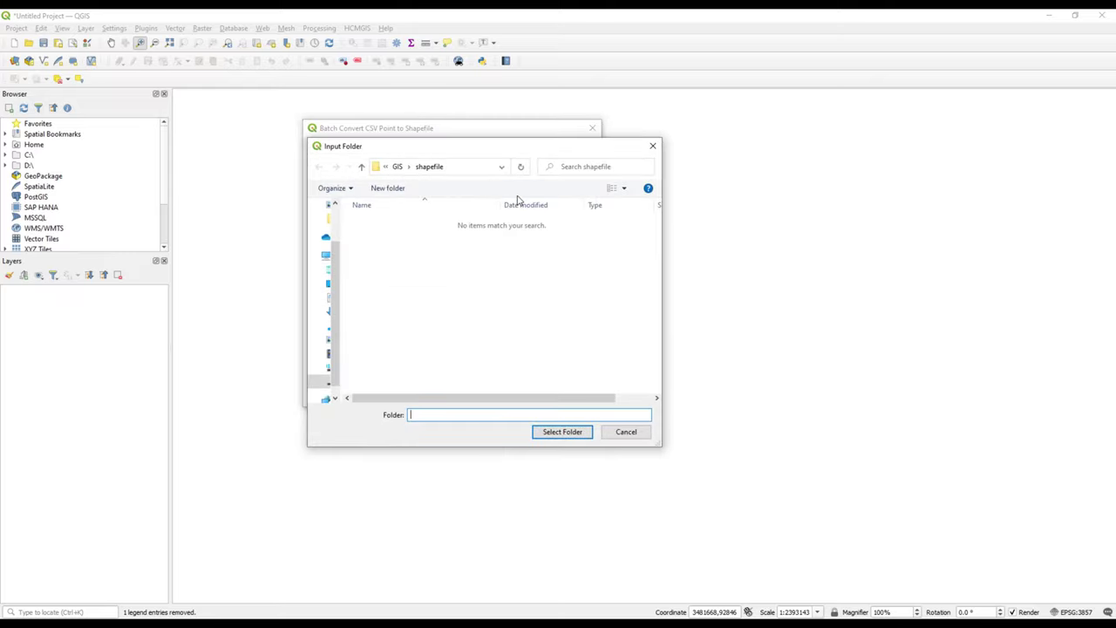
{"action": "left_click", "coordinate": [399, 167]}
{"action": "double_click", "coordinate": [379, 234]}
{"action": "left_click", "coordinate": [398, 168]}
{"action": "left_click", "coordinate": [372, 222]}
{"action": "double_click", "coordinate": [371, 221]}
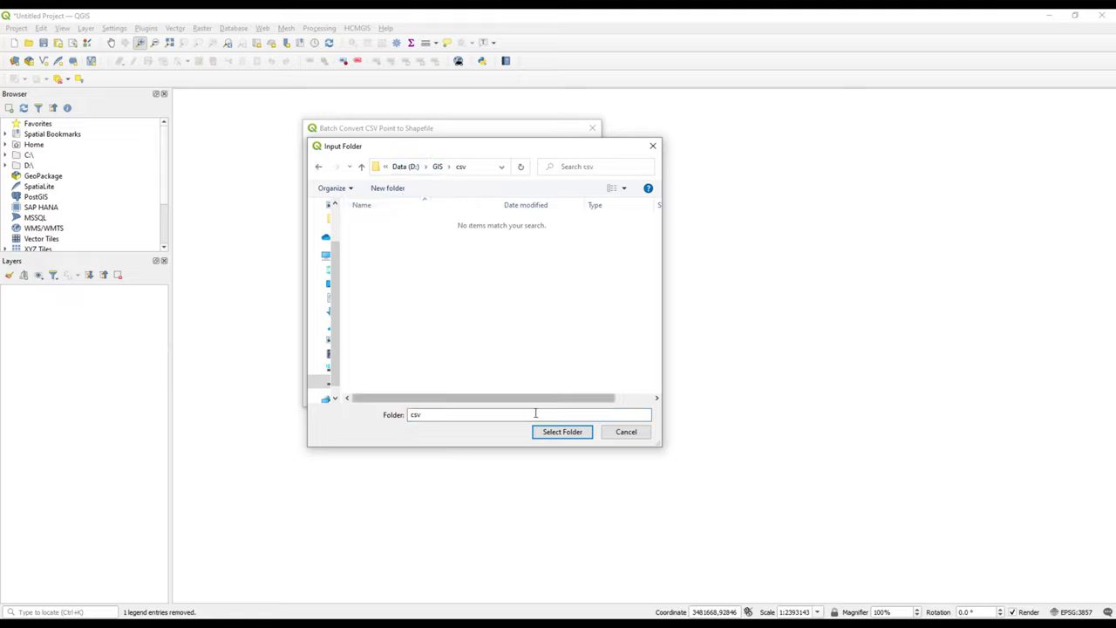
{"action": "left_click", "coordinate": [562, 435]}
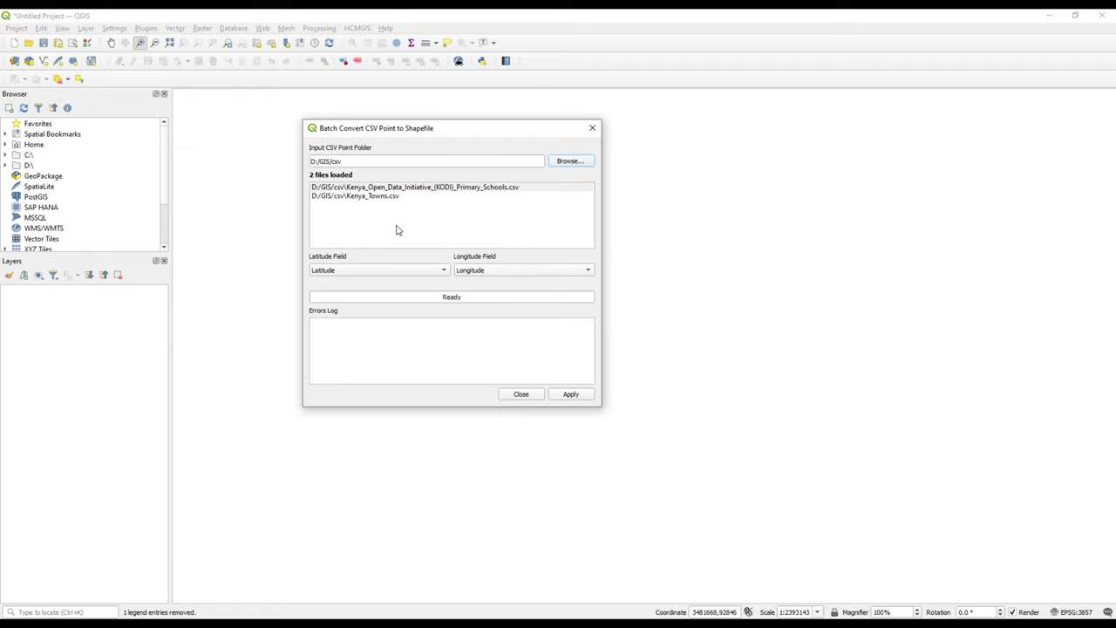
- Check the latitude and longitude fields of the primary schools and Kenya_Towns CSV files, and close the converter
{"action": "left_click", "coordinate": [334, 190]}
{"action": "left_click", "coordinate": [348, 195]}
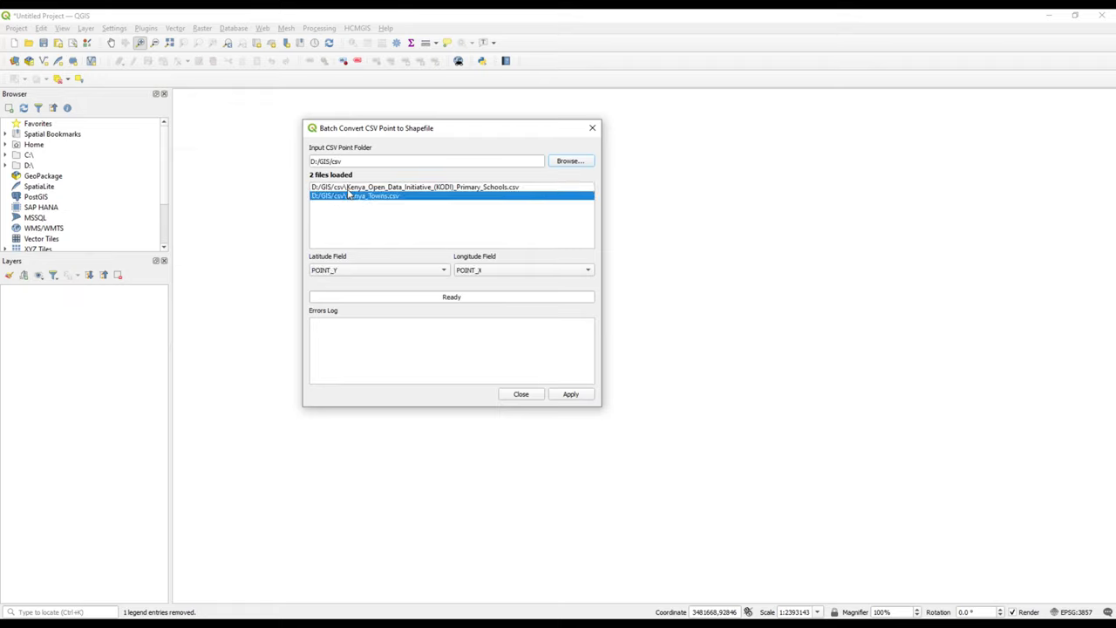
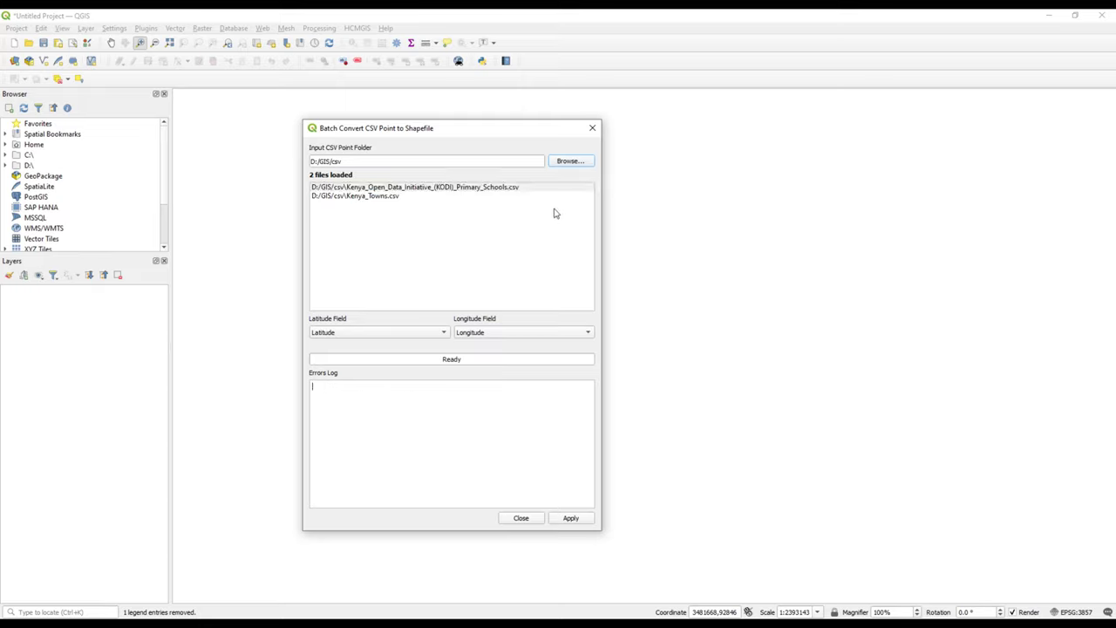
{"action": "left_click", "coordinate": [520, 518]}
- Add both CSV files, Kenya_Open_Data_Initiative_(KODI)_Primary_Schools and Kenya_Towns, from the csv folder to the QGIS project
{"action": "mouse_move", "coordinate": [122, 623]}
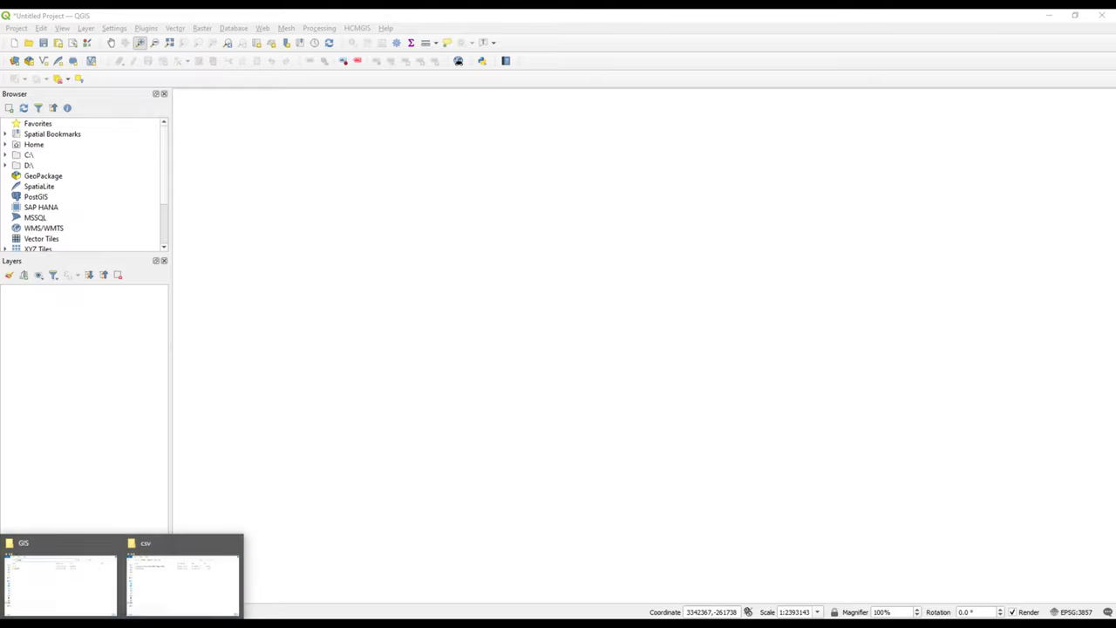
{"action": "left_click", "coordinate": [162, 595]}
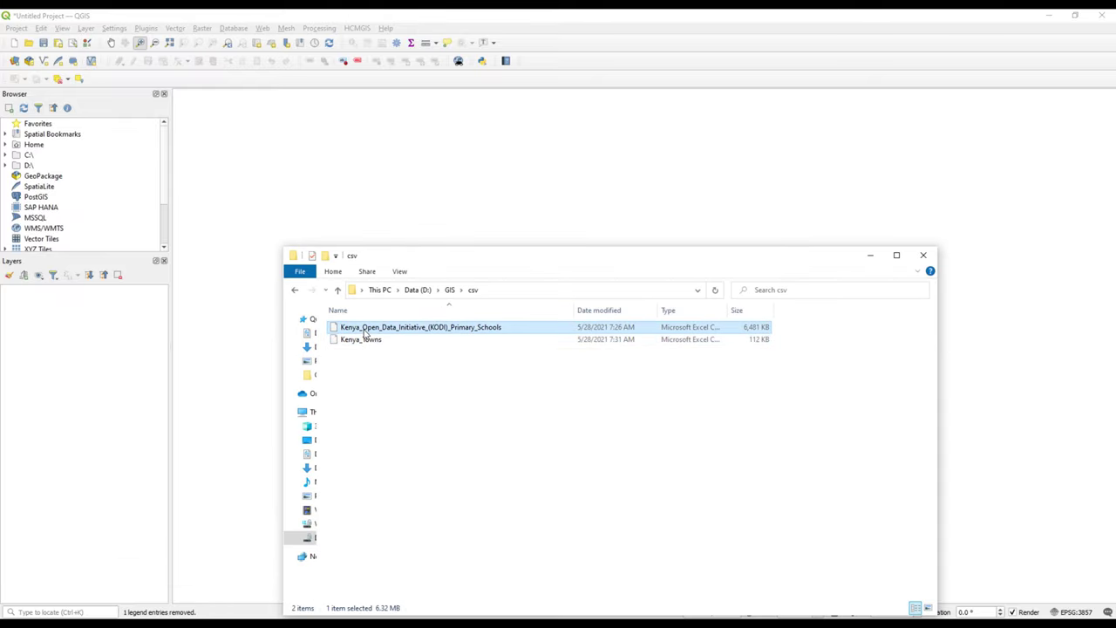
{"action": "left_click", "coordinate": [365, 337], "text": "shift"}
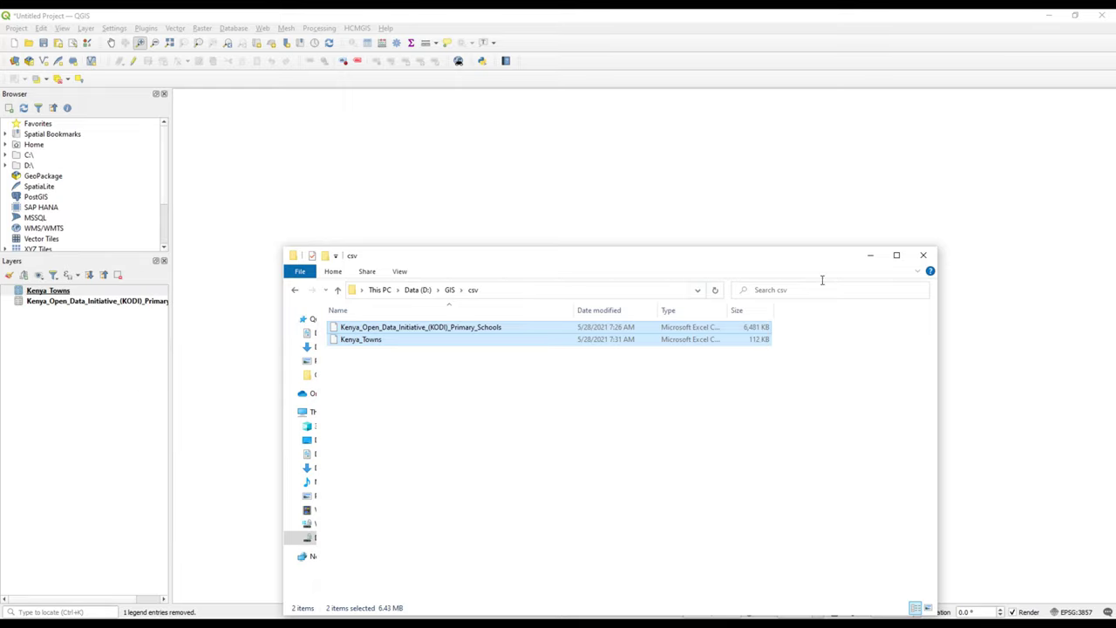
{"action": "left_click", "coordinate": [871, 256]}
- Open the attribute table of the Kenya_Towns layer, examine its coordinate fields and records, and close it
{"action": "right_click", "coordinate": [63, 300]}
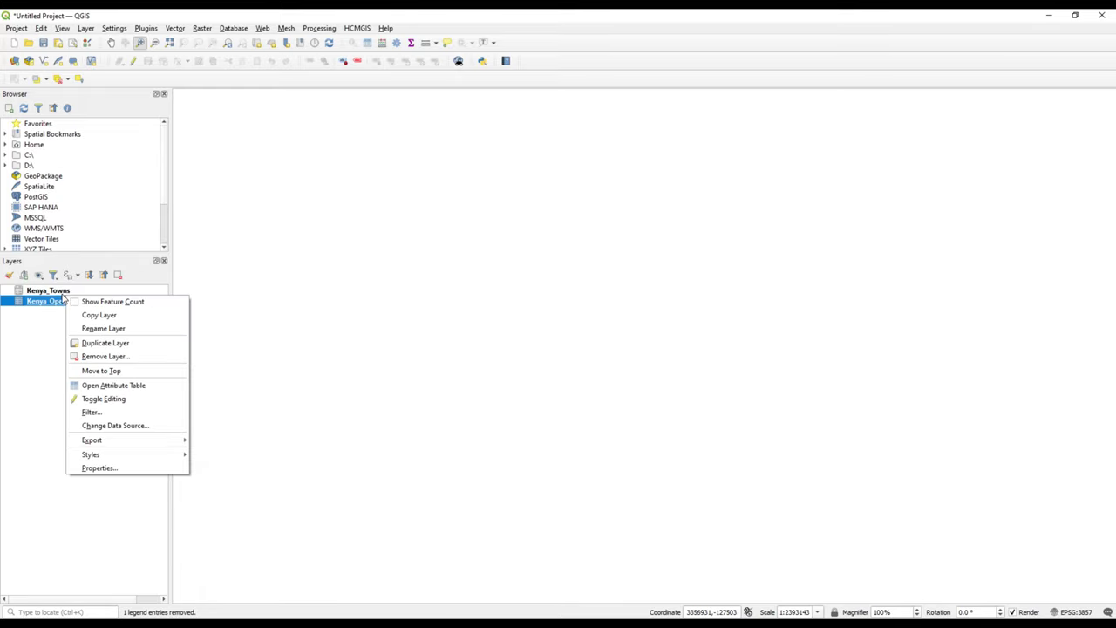
{"action": "key", "text": "Escape"}
{"action": "right_click", "coordinate": [59, 291]}
{"action": "left_click", "coordinate": [109, 376]}
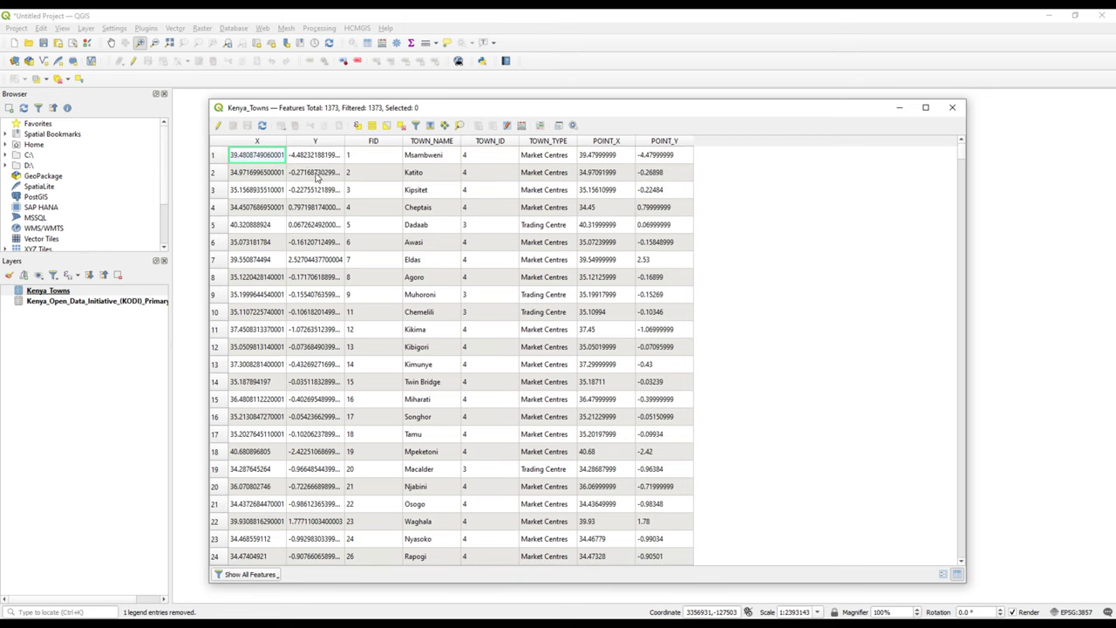
{"action": "scroll", "coordinate": [299, 277], "scroll_direction": "down", "scroll_amount": 9}
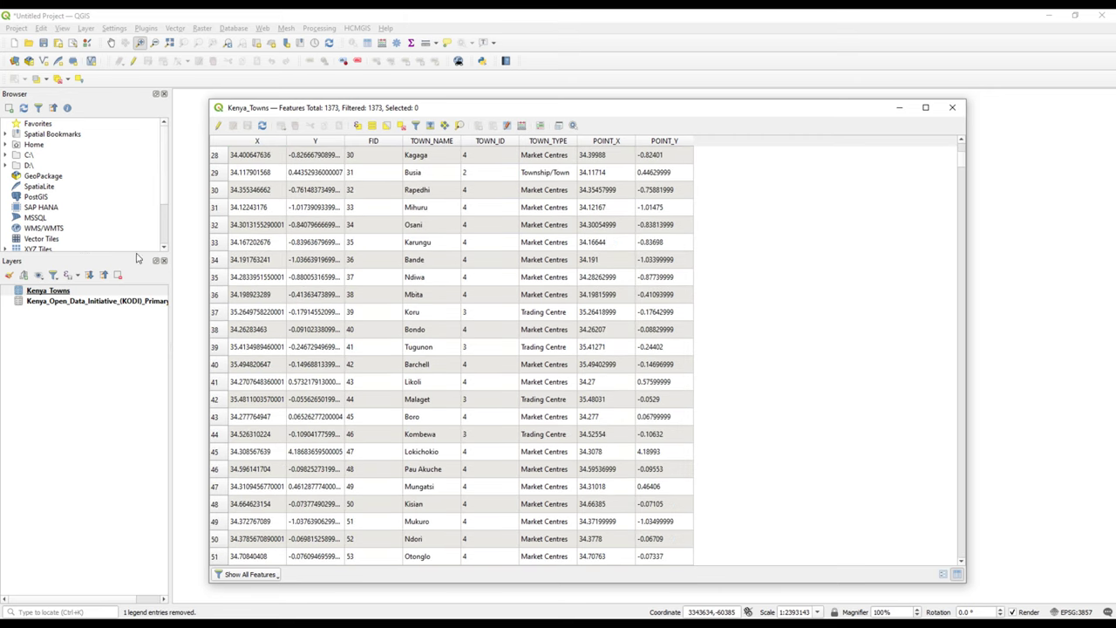
{"action": "left_click", "coordinate": [952, 107]}
- Open the primary schools layer's attribute table, examine its Latitude and Longitude columns, and close it
{"action": "right_click", "coordinate": [102, 301]}
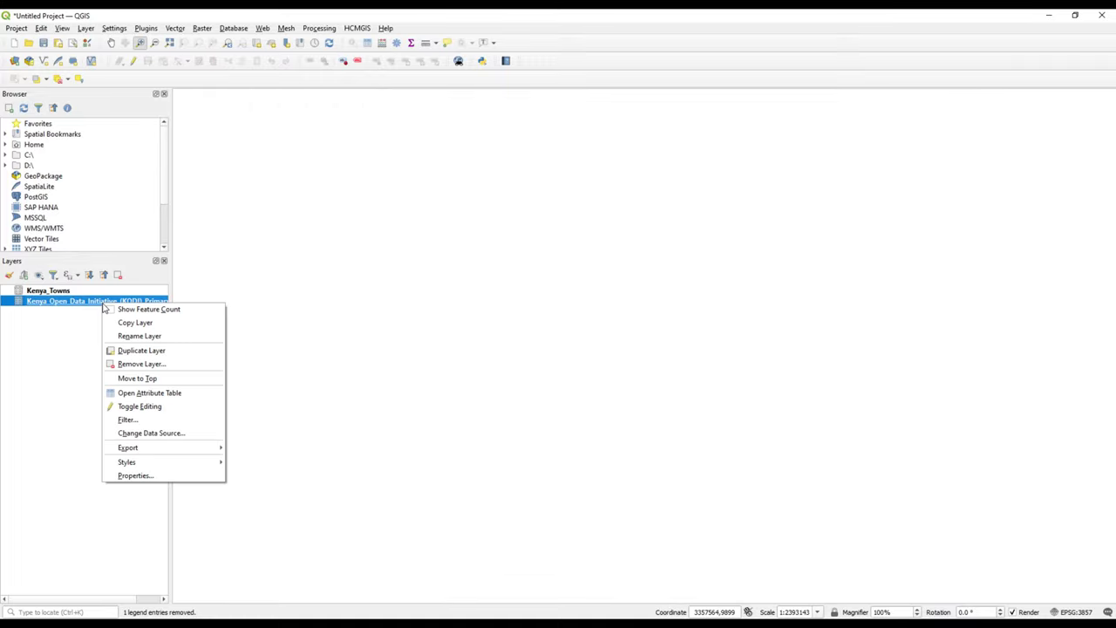
{"action": "left_click", "coordinate": [133, 392]}
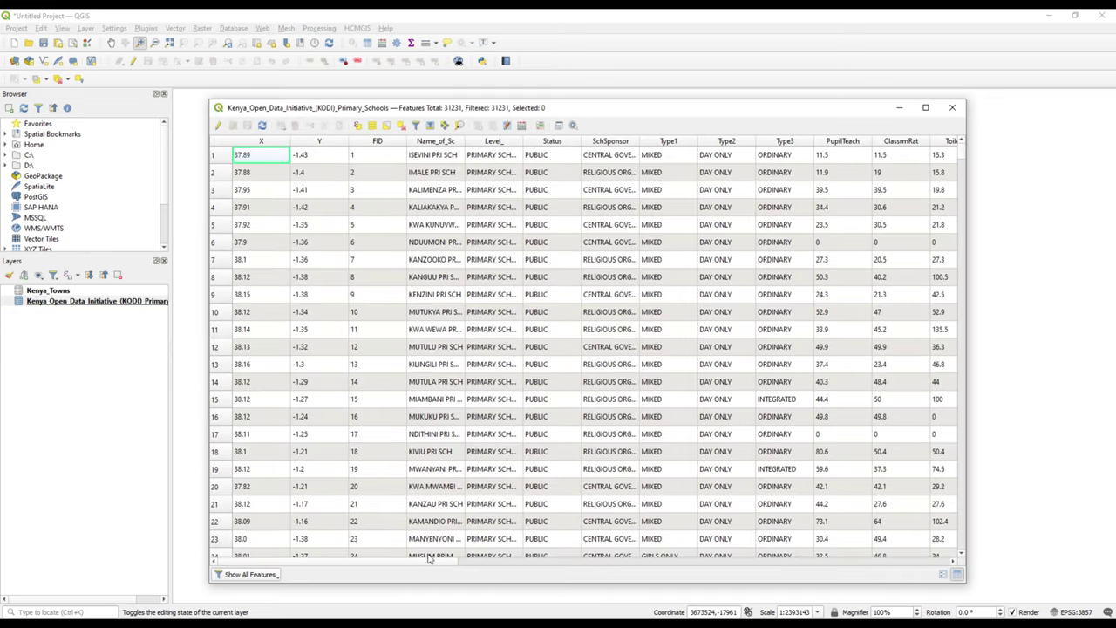
{"action": "left_click_drag", "start_coordinate": [429, 565], "coordinate": [942, 526]}
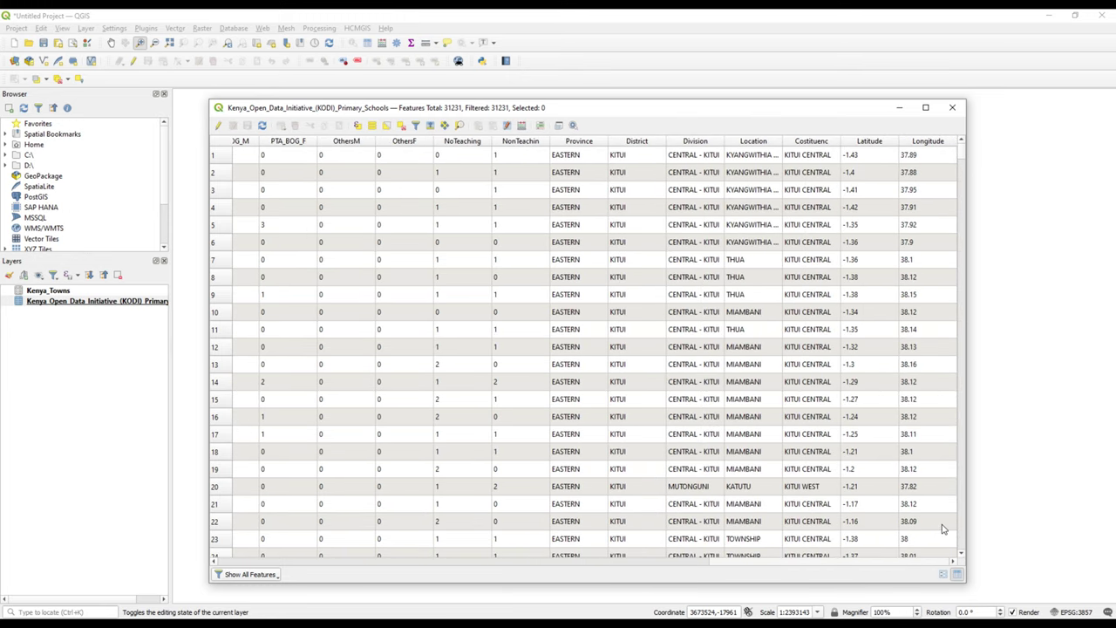
{"action": "left_click", "coordinate": [952, 109]}
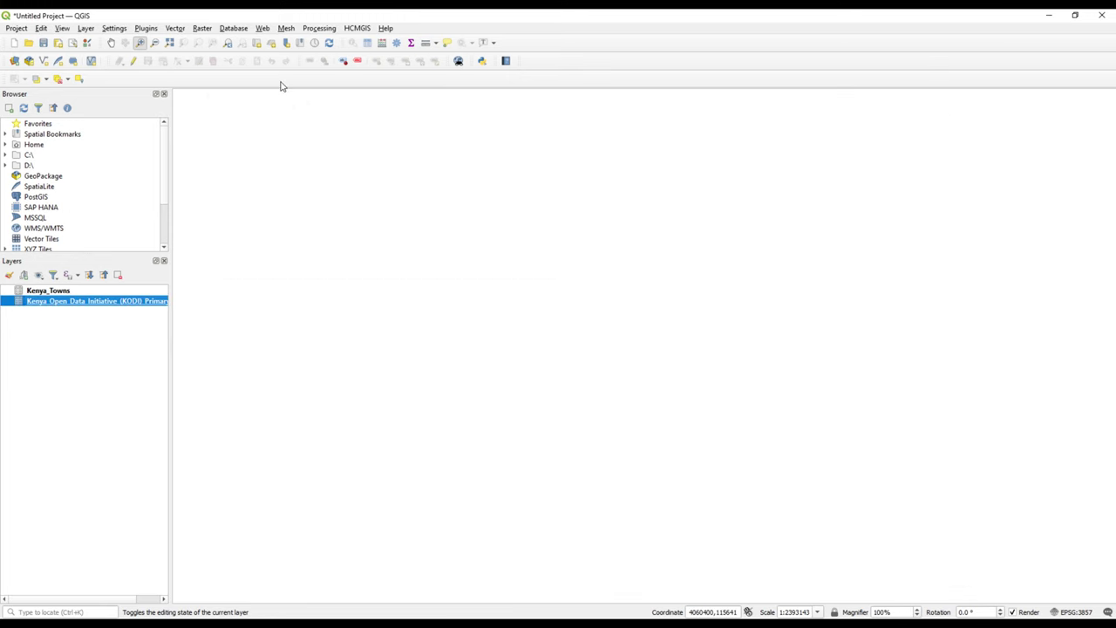
- Remove the Kenya_Towns and primary schools table layers from the project
{"action": "left_click", "coordinate": [70, 292]}
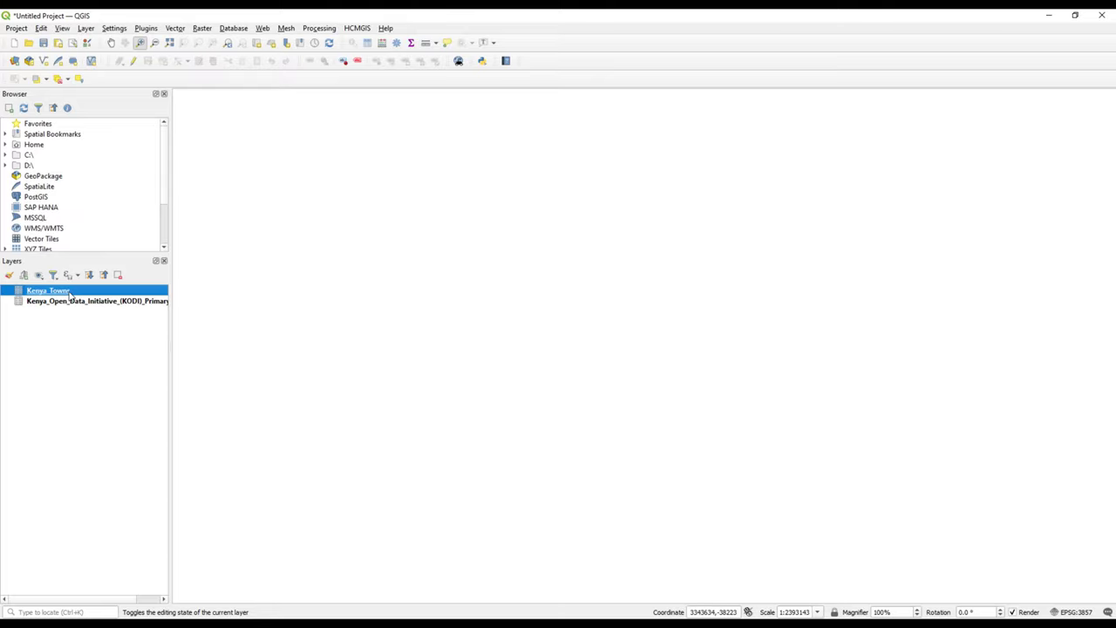
{"action": "left_click", "coordinate": [70, 300], "text": "shift"}
{"action": "left_click", "coordinate": [117, 275]}
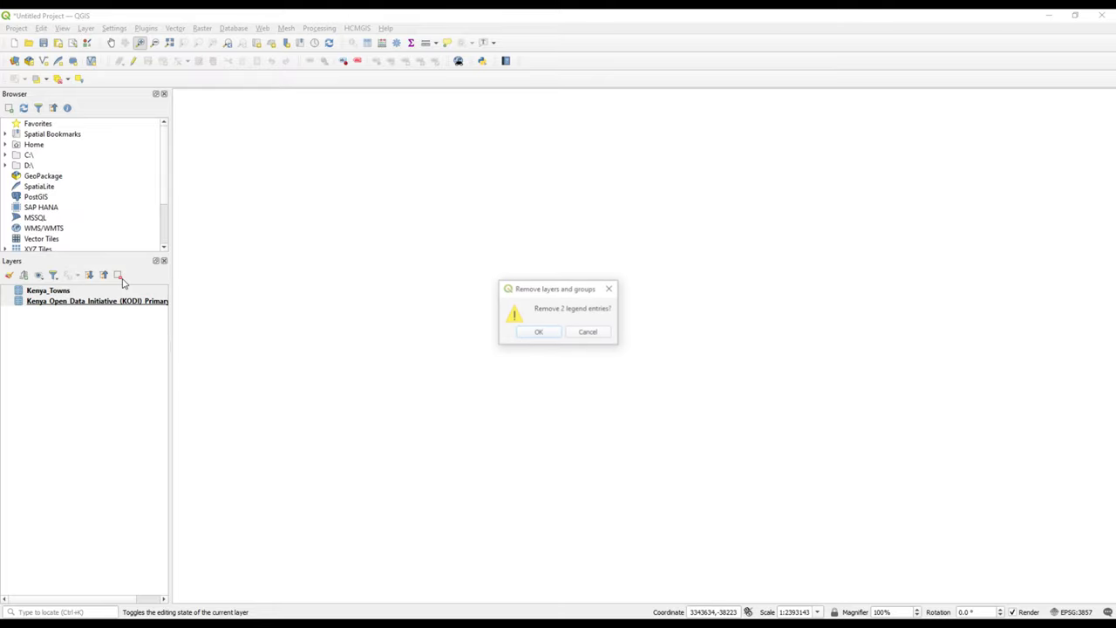
{"action": "left_click", "coordinate": [522, 334]}
- Start the HCMGIS batch CSV to Point converter and load D:/GIS/csv as its input folder
{"action": "left_click", "coordinate": [357, 28]}
{"action": "mouse_move", "coordinate": [449, 58]}
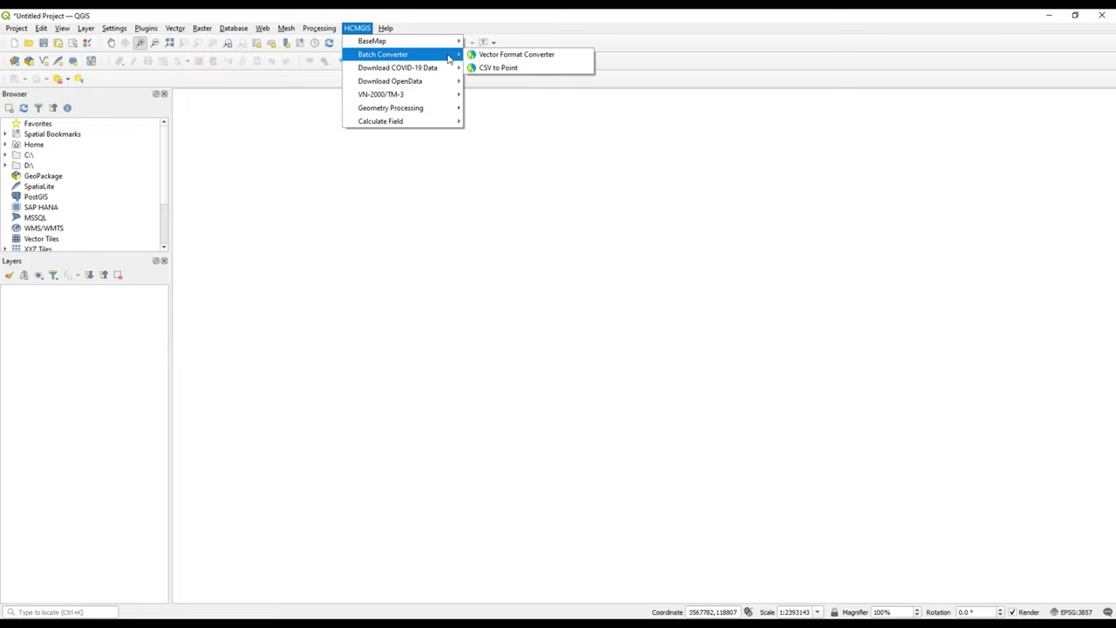
{"action": "left_click", "coordinate": [498, 67]}
{"action": "left_click", "coordinate": [677, 204]}
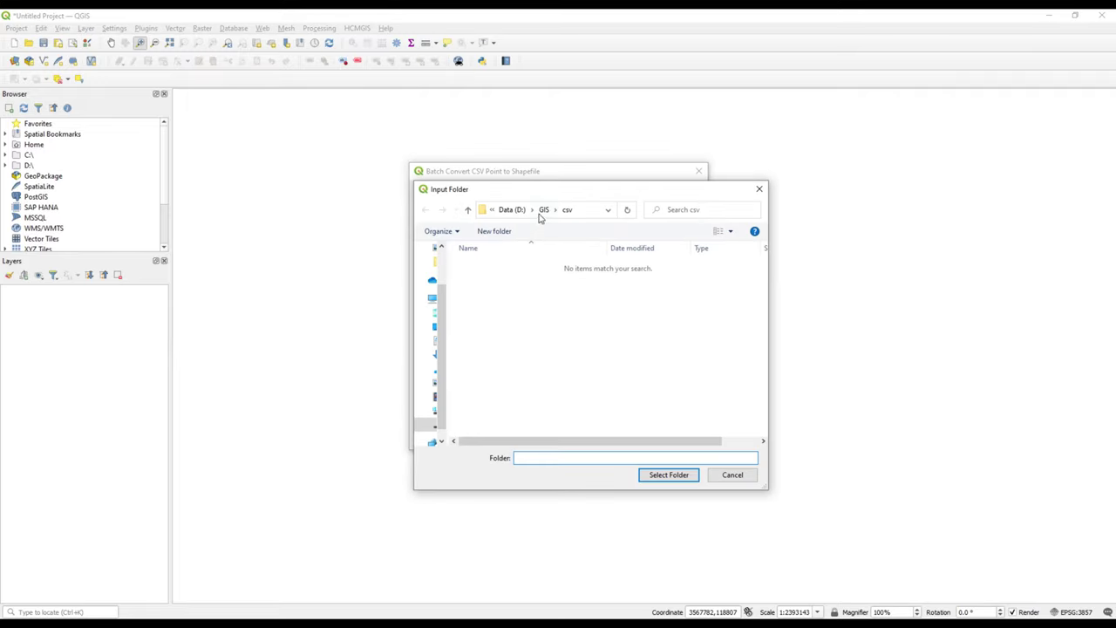
{"action": "left_click", "coordinate": [671, 476]}
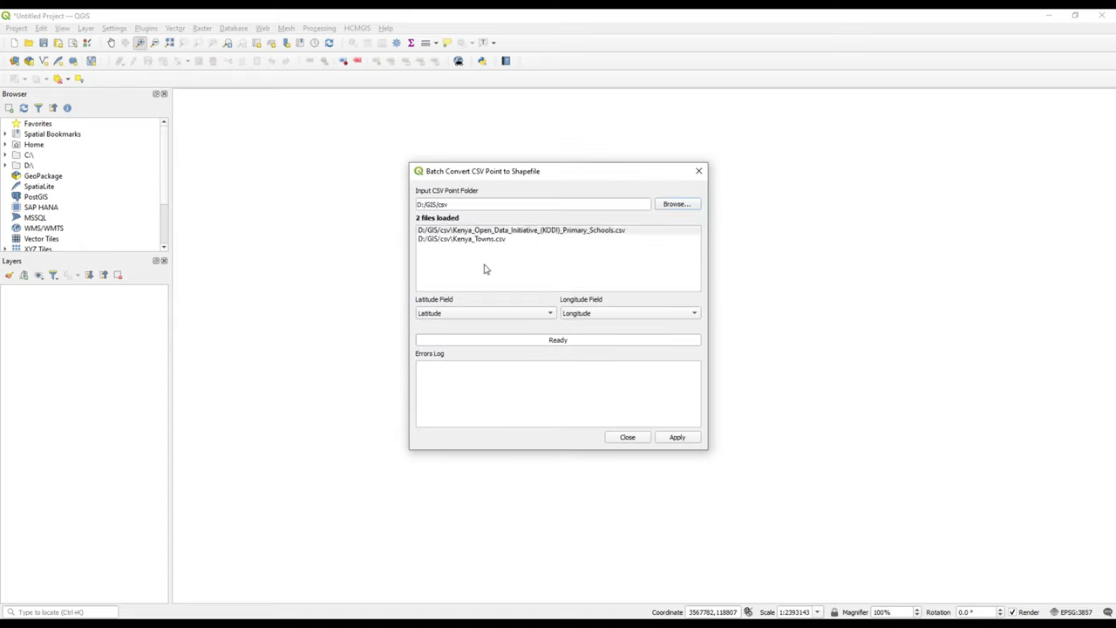
- Compare the latitude and longitude fields detected for the Kenya_Towns and primary schools CSV files
{"action": "left_click", "coordinate": [476, 239]}
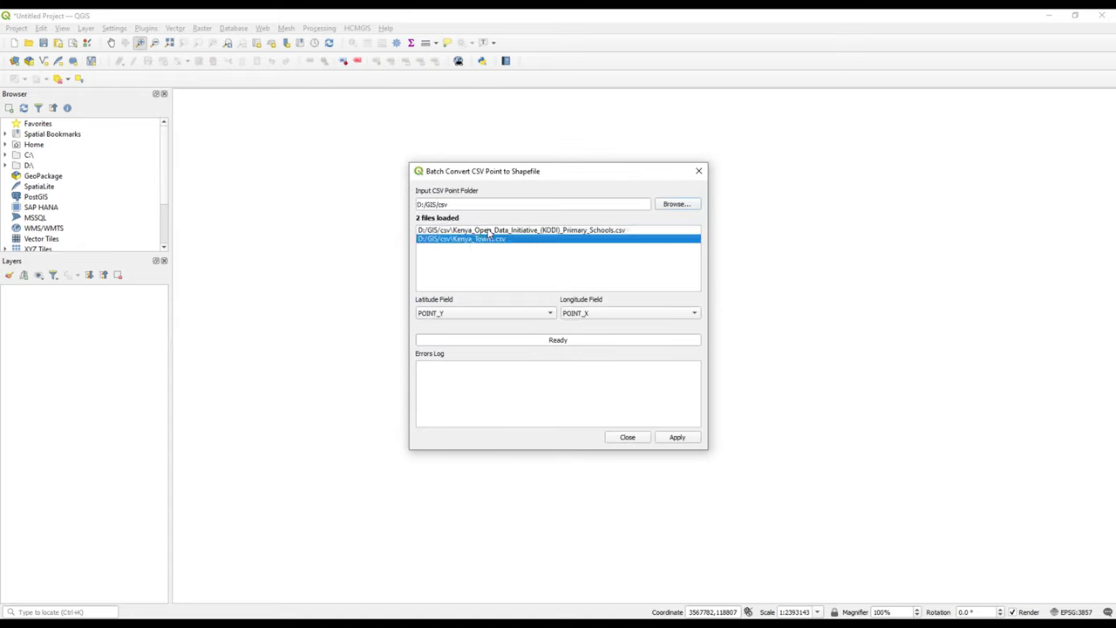
{"action": "left_click", "coordinate": [489, 231]}
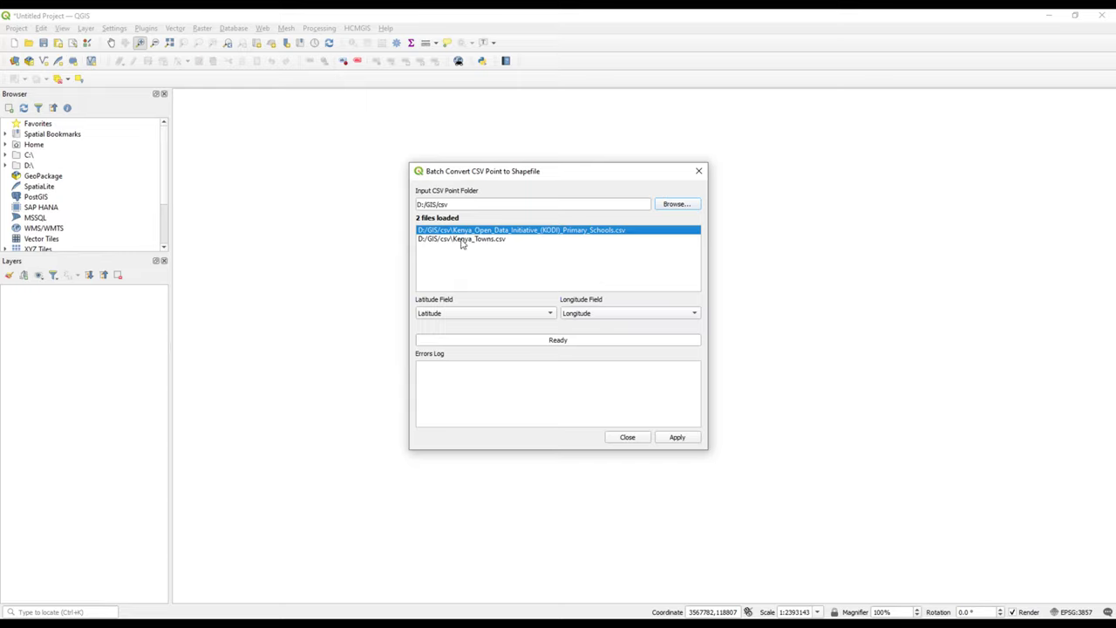
{"action": "left_click", "coordinate": [462, 240]}
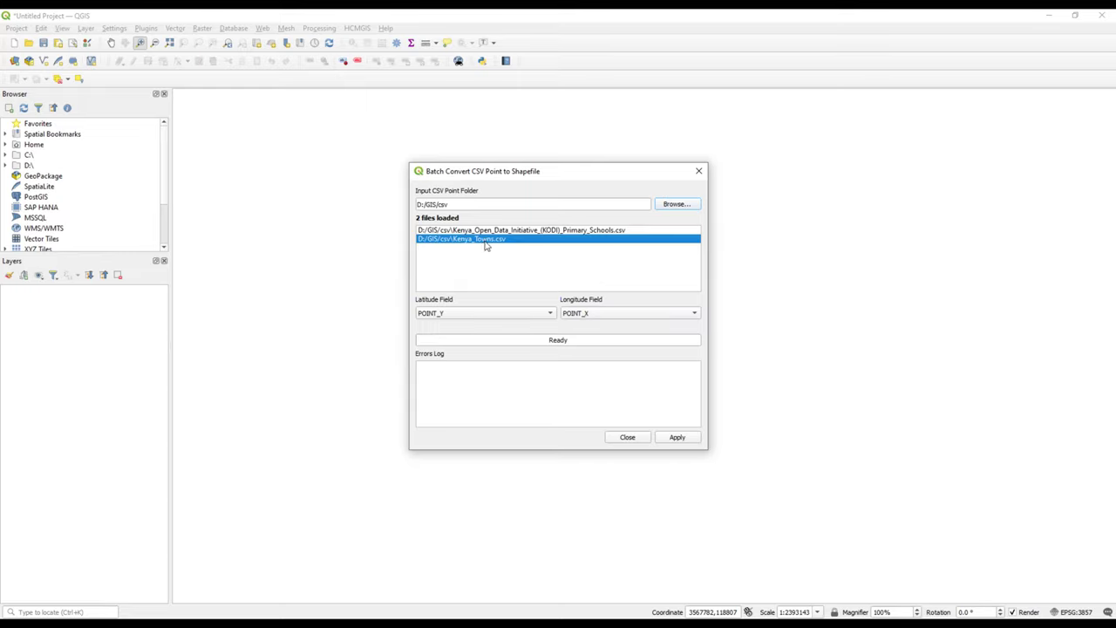
- Try to batch-convert both CSV files to point shapefiles with the primary schools file's Latitude and Longitude fields
{"action": "key", "text": "Up"}
{"action": "left_click", "coordinate": [600, 319]}
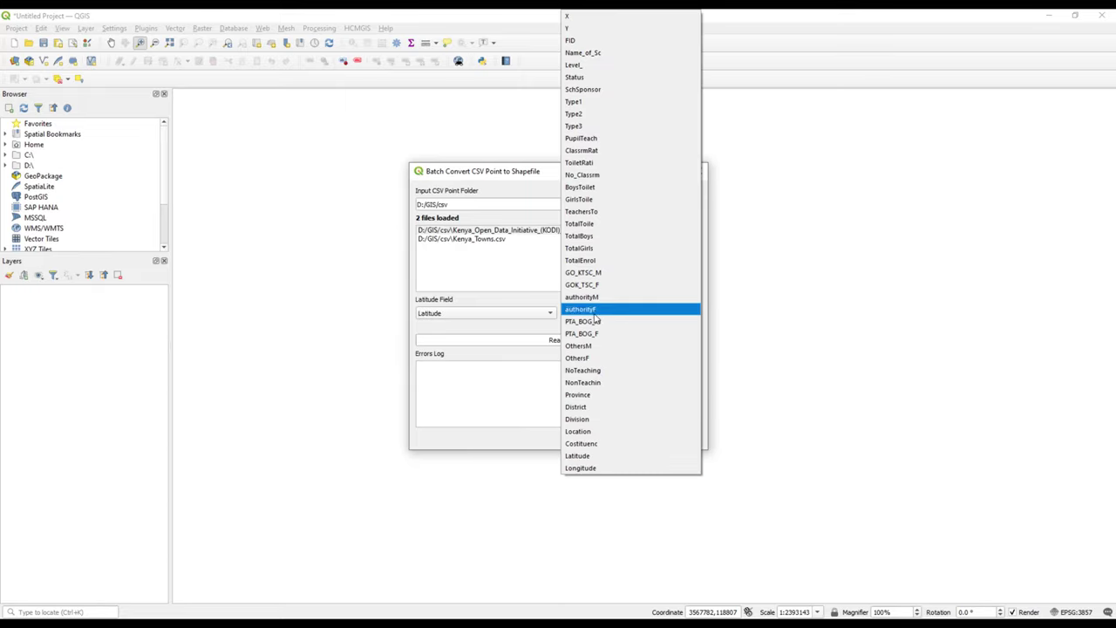
{"action": "left_click", "coordinate": [518, 303]}
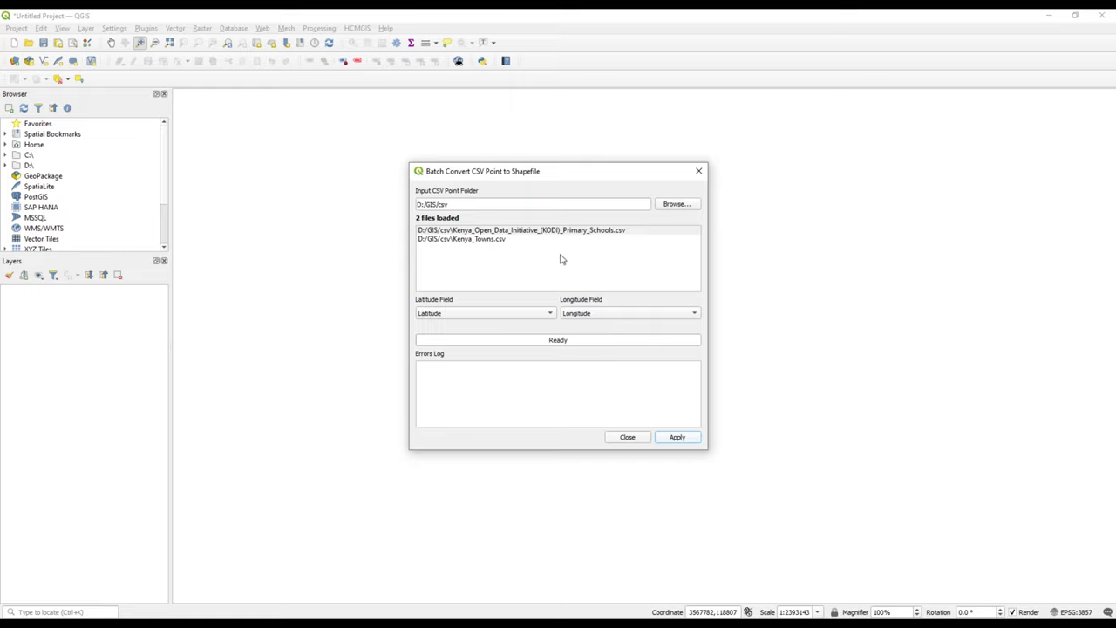
{"action": "key", "text": "Return"}
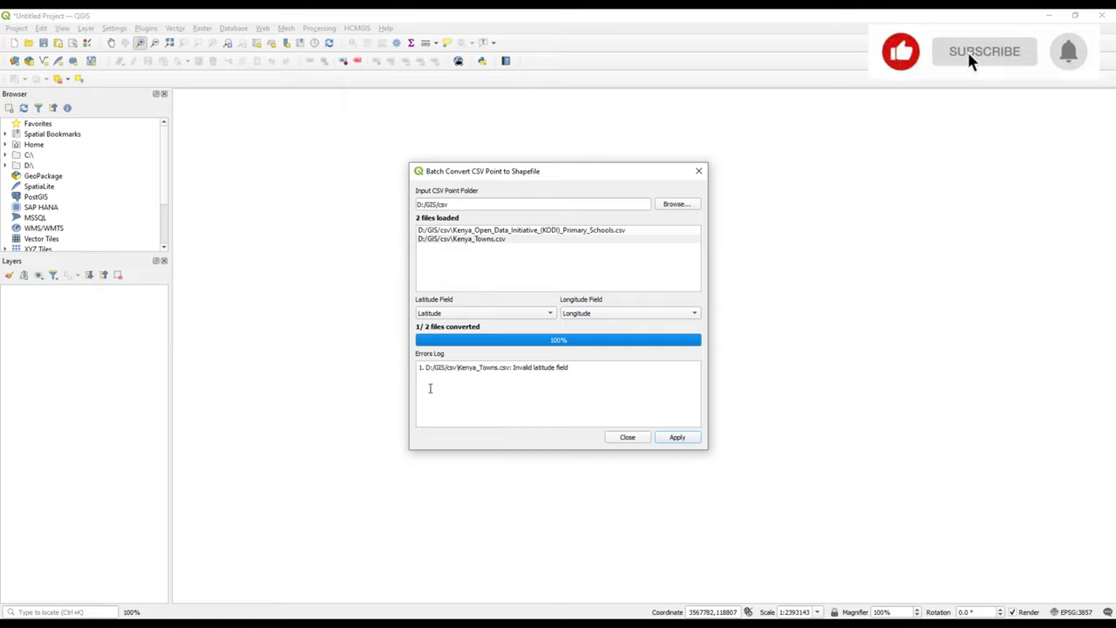
- Set the latitude field to Y and the longitude field to X, rerun the conversion of both CSV files, and close the converter
{"action": "left_click", "coordinate": [474, 241]}
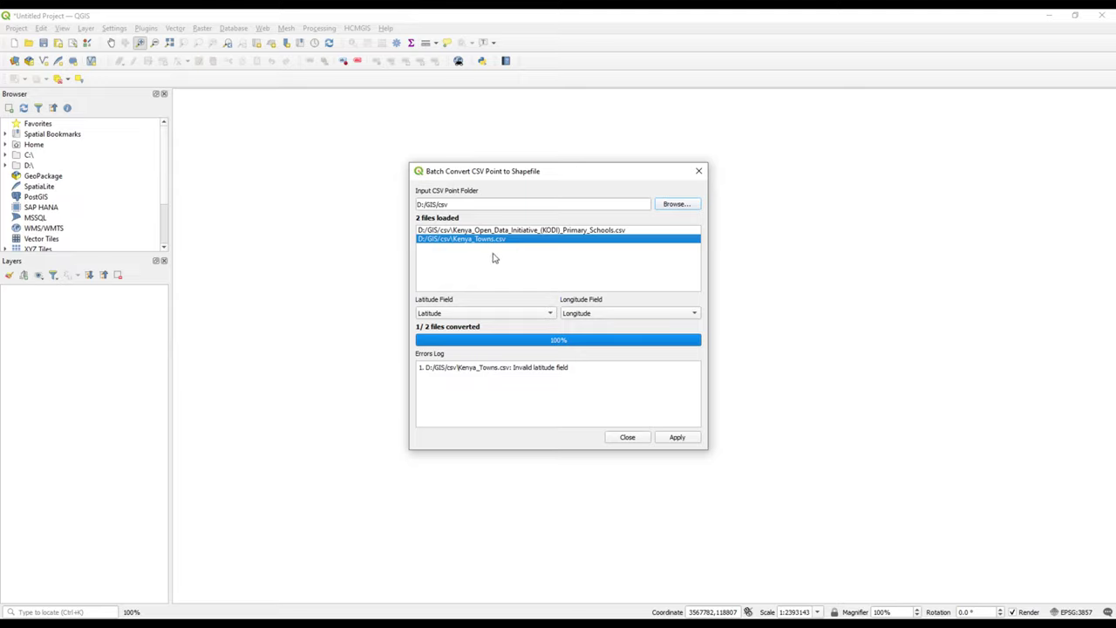
{"action": "left_click", "coordinate": [511, 315]}
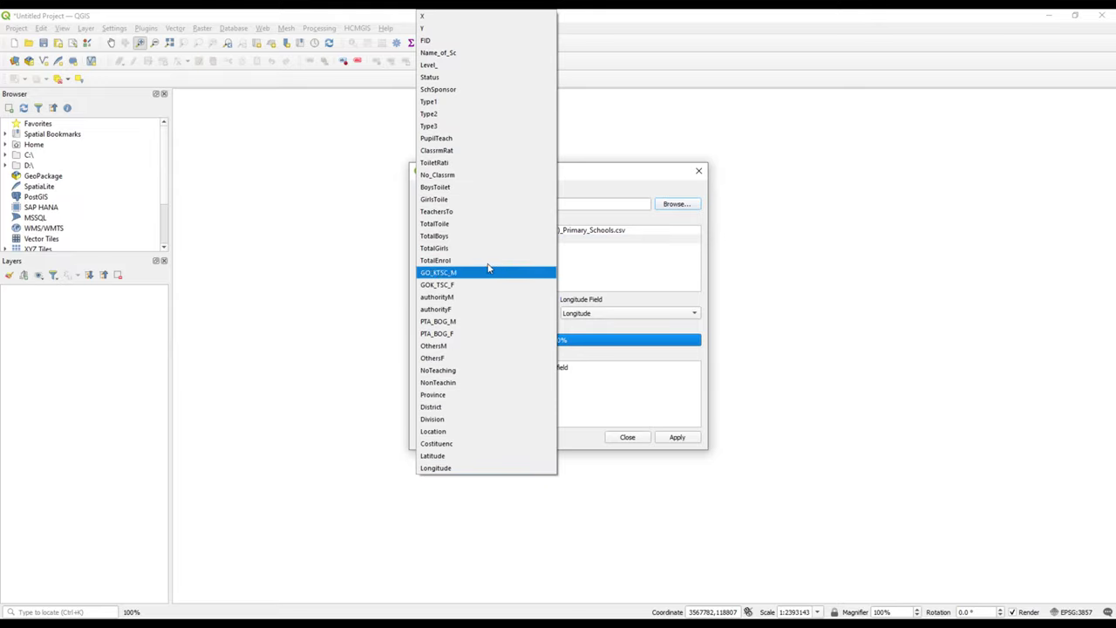
{"action": "left_click", "coordinate": [479, 26]}
{"action": "left_click", "coordinate": [630, 313]}
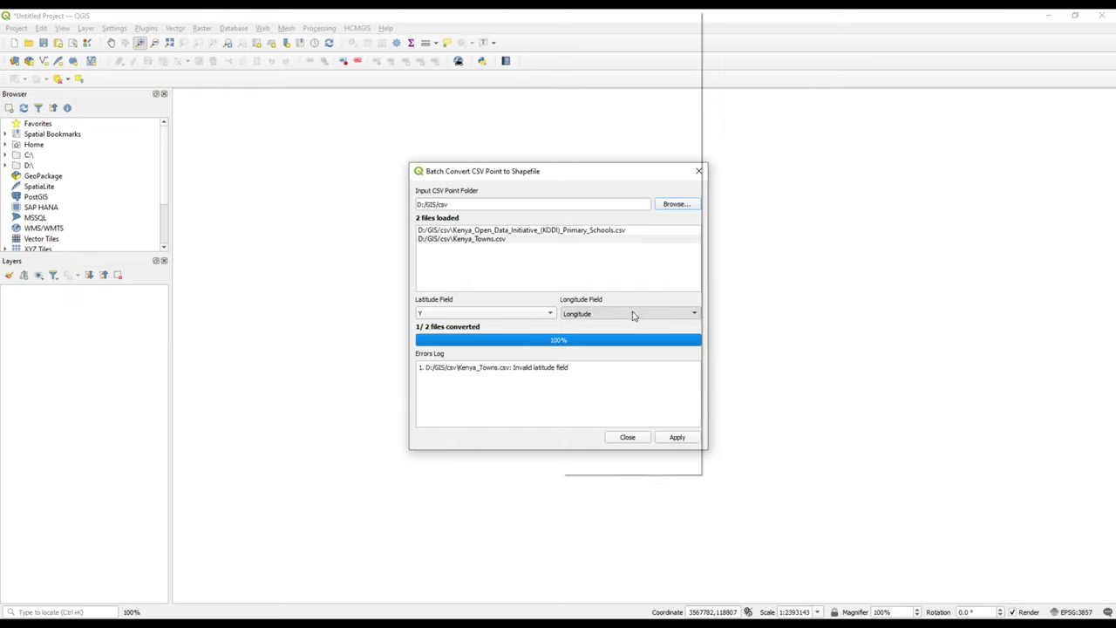
{"action": "left_click", "coordinate": [580, 18]}
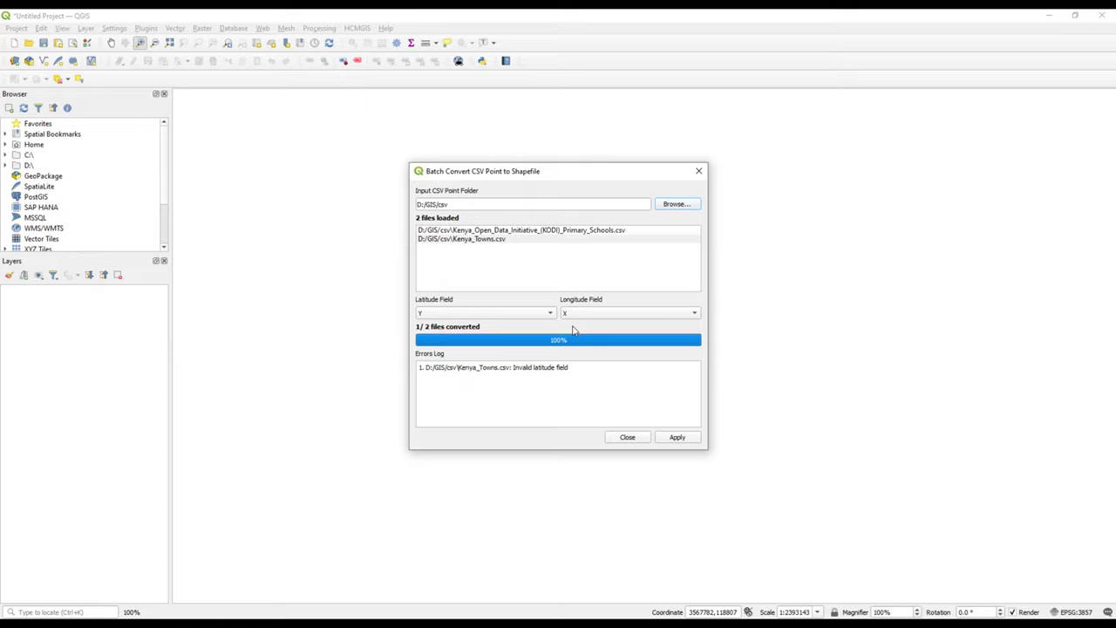
{"action": "left_click", "coordinate": [678, 436]}
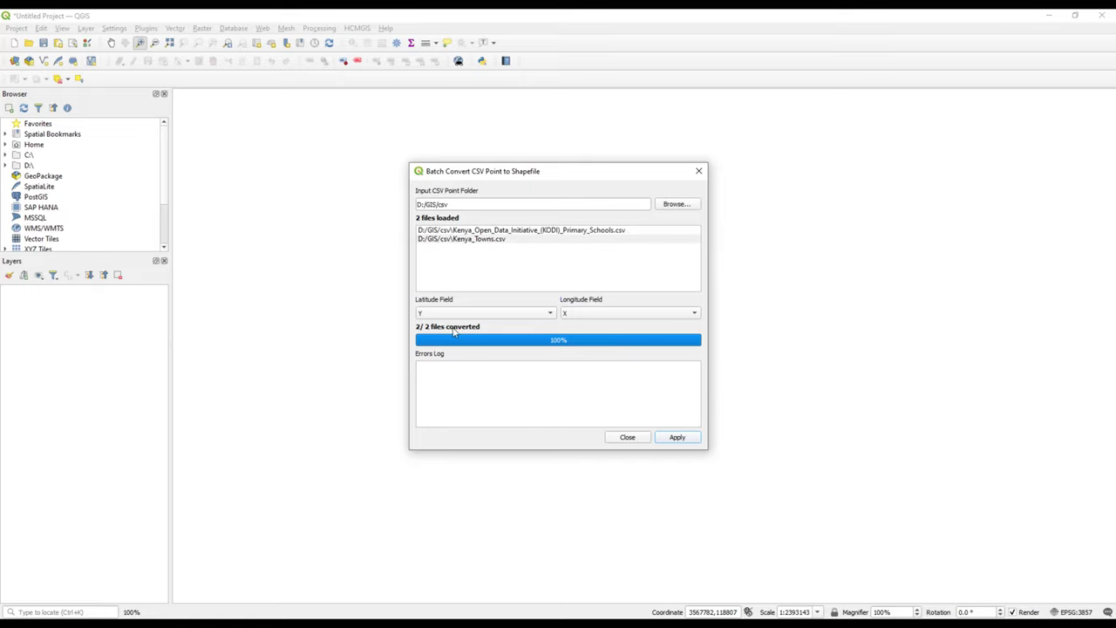
{"action": "left_click", "coordinate": [628, 437]}
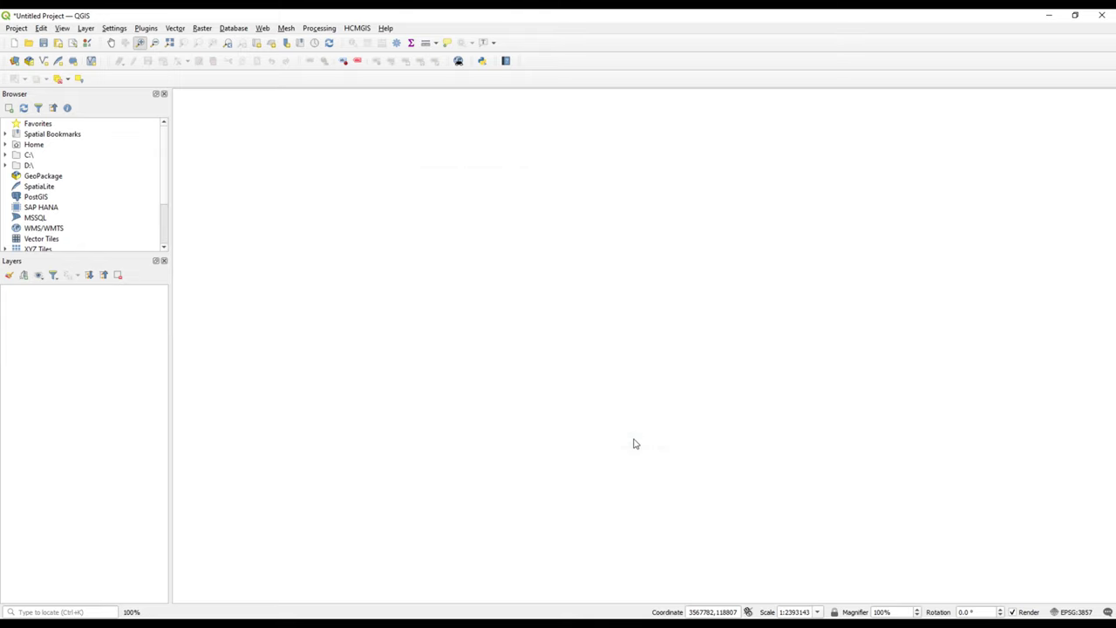
- Switch to the csv folder in File Explorer and examine the converted files, sorting them by type and back by name
{"action": "left_click", "coordinate": [151, 606]}
{"action": "left_click", "coordinate": [165, 594]}
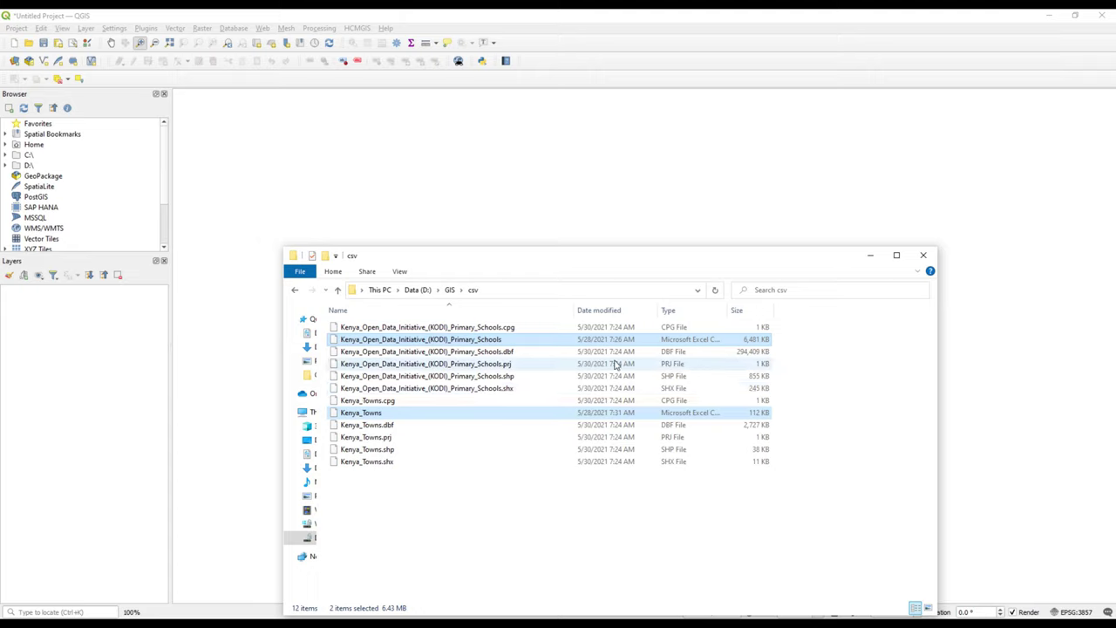
{"action": "left_click_drag", "start_coordinate": [730, 316], "coordinate": [796, 314]}
{"action": "left_click", "coordinate": [745, 314]}
{"action": "left_click", "coordinate": [751, 315]}
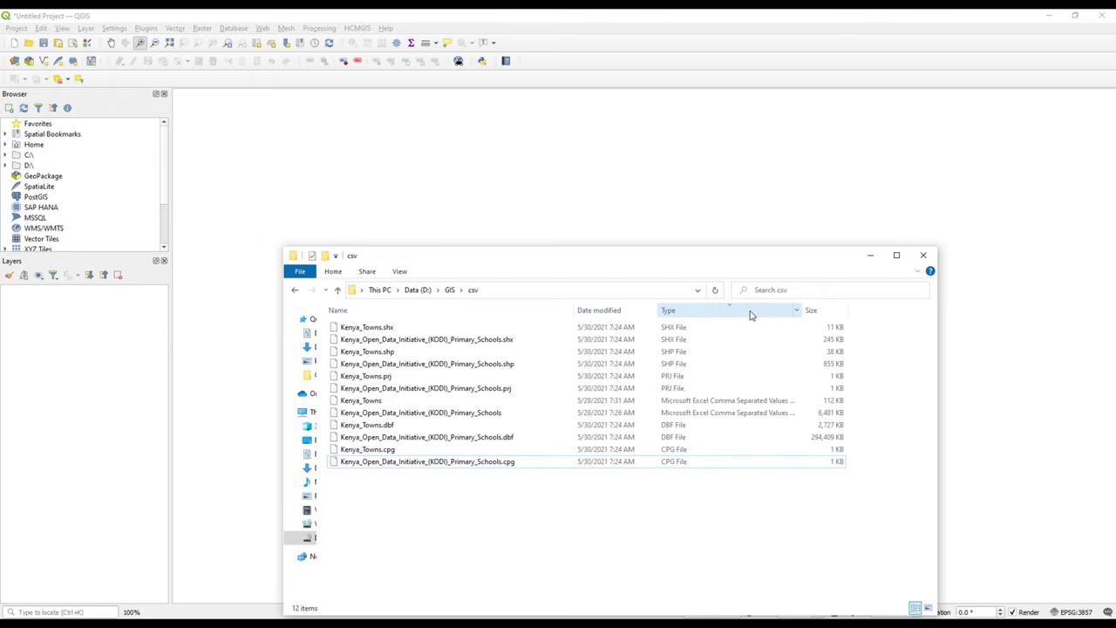
{"action": "left_click", "coordinate": [750, 314]}
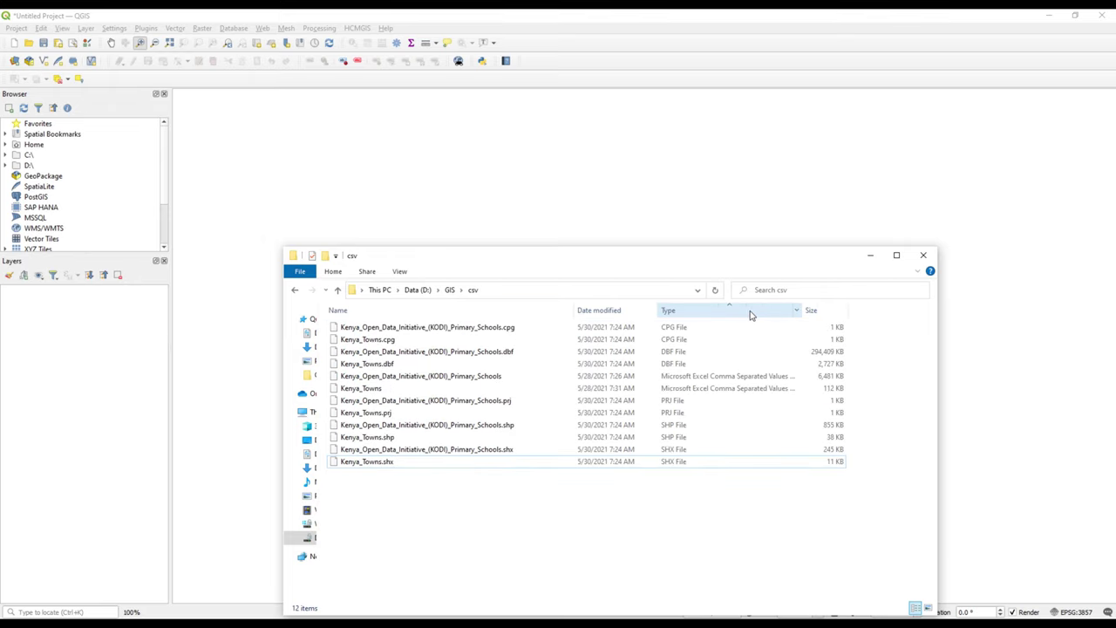
{"action": "left_click", "coordinate": [706, 379]}
{"action": "left_click", "coordinate": [708, 388]}
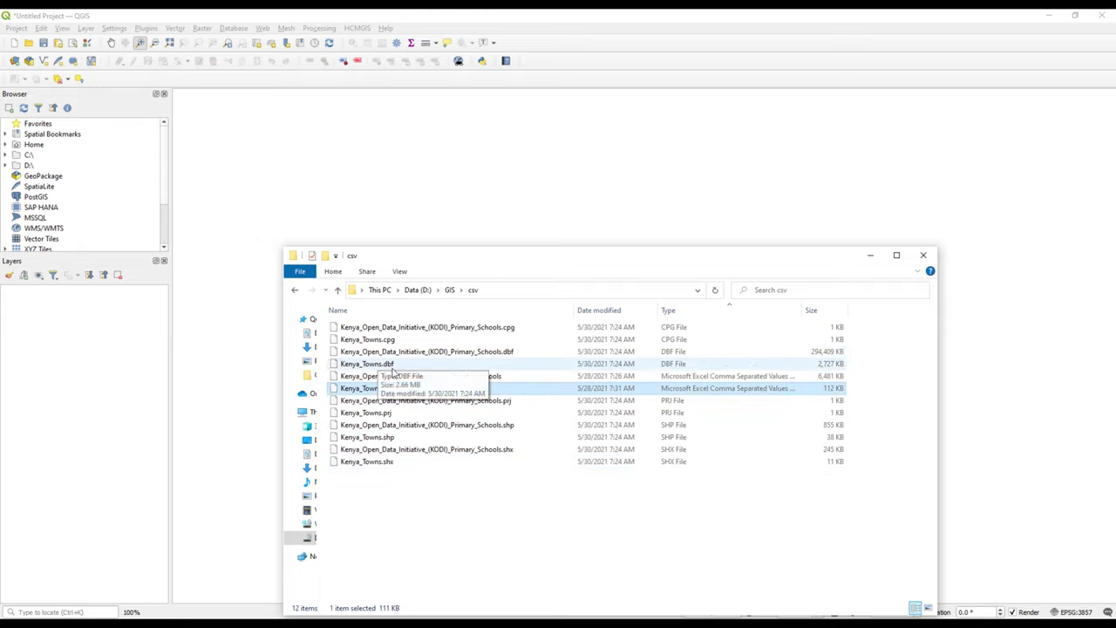
{"action": "left_click", "coordinate": [443, 310]}
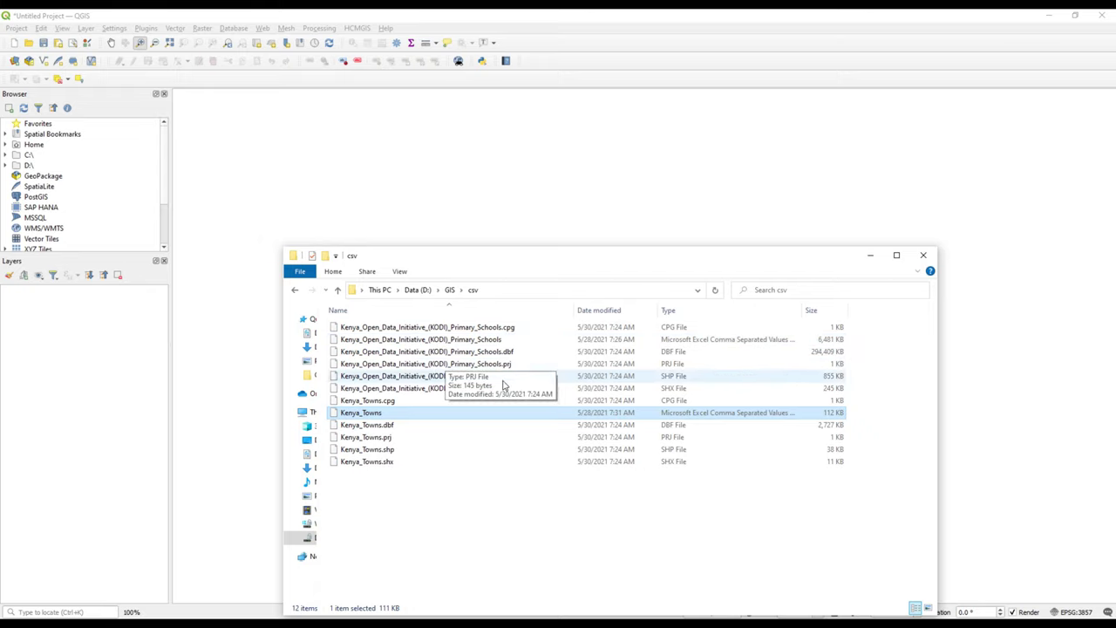
- Add the primary schools and Kenya_Towns .shp files from the csv folder to the QGIS project and minimize File Explorer
{"action": "left_click", "coordinate": [467, 376]}
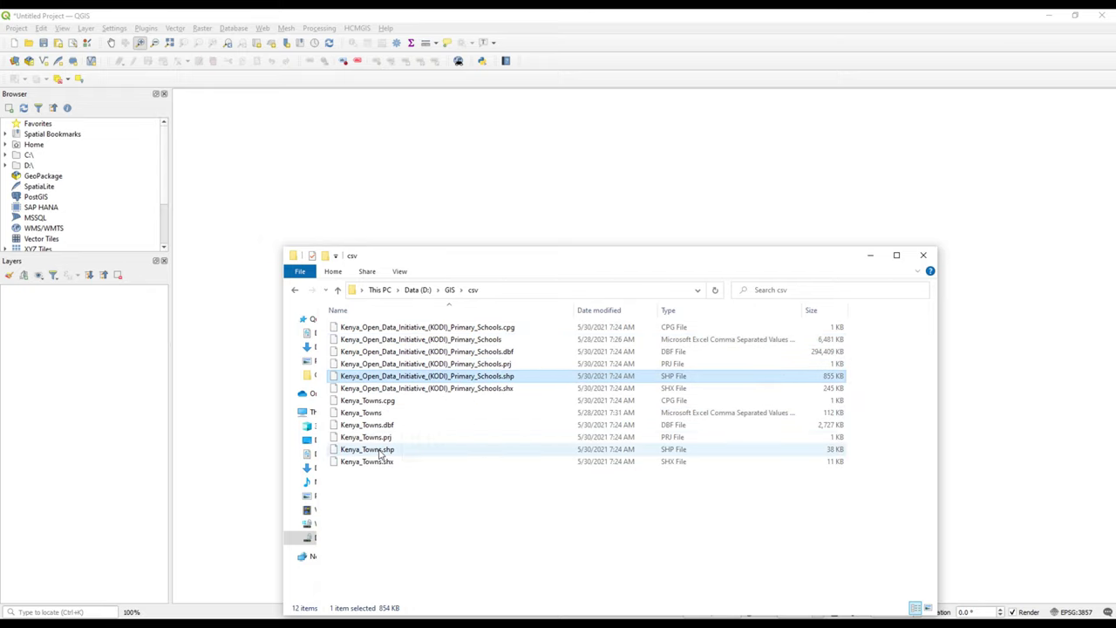
{"action": "left_click", "coordinate": [382, 450], "text": "ctrl"}
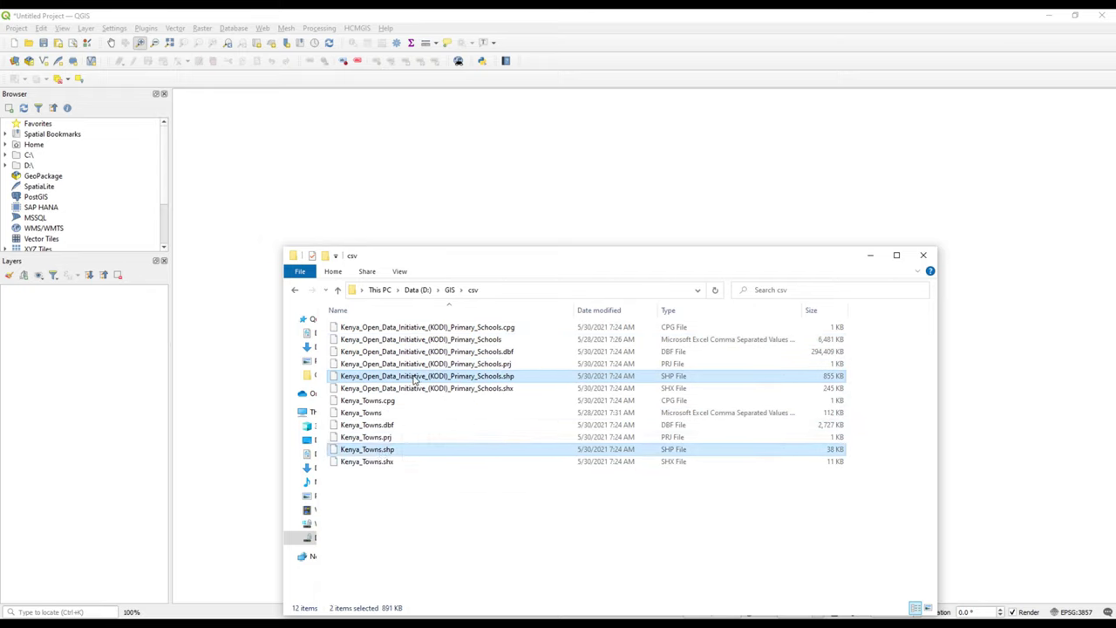
{"action": "left_click_drag", "start_coordinate": [416, 380], "coordinate": [139, 386]}
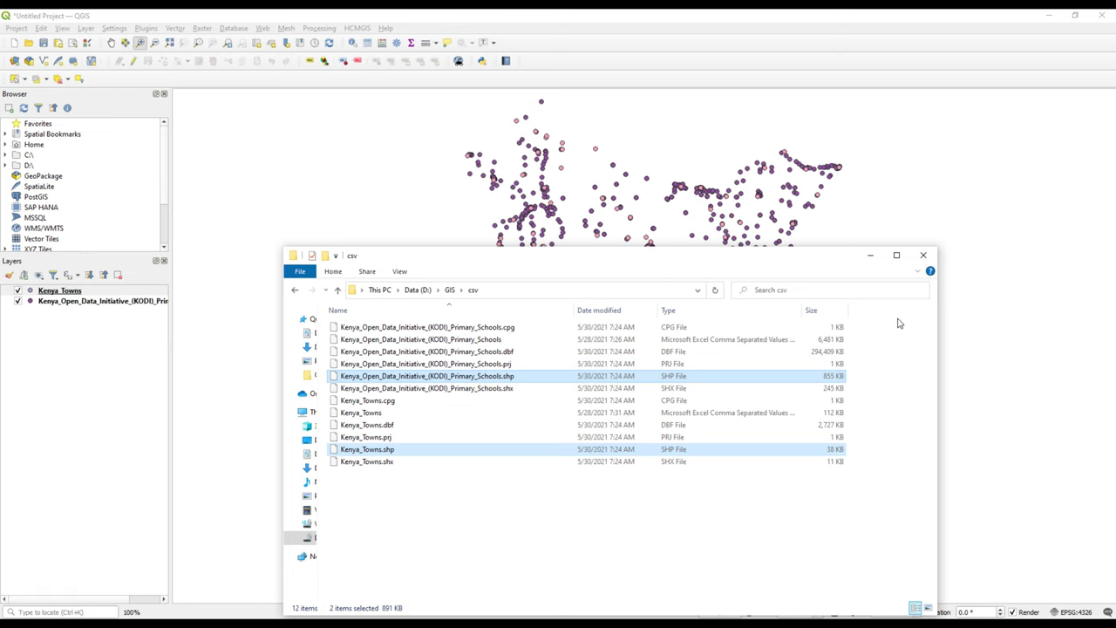
{"action": "left_click", "coordinate": [869, 260]}
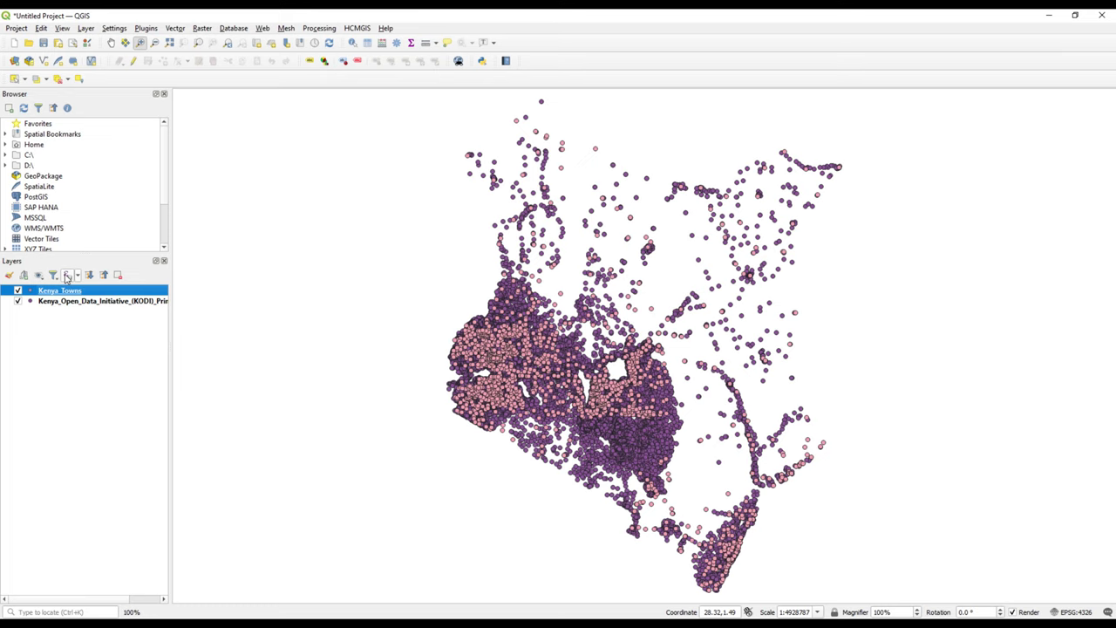
- Add the Google Maps basemap, place it below both point layers, and inspect the points over Kenya
{"action": "left_click", "coordinate": [356, 28]}
{"action": "mouse_move", "coordinate": [366, 39]}
{"action": "left_click", "coordinate": [486, 41]}
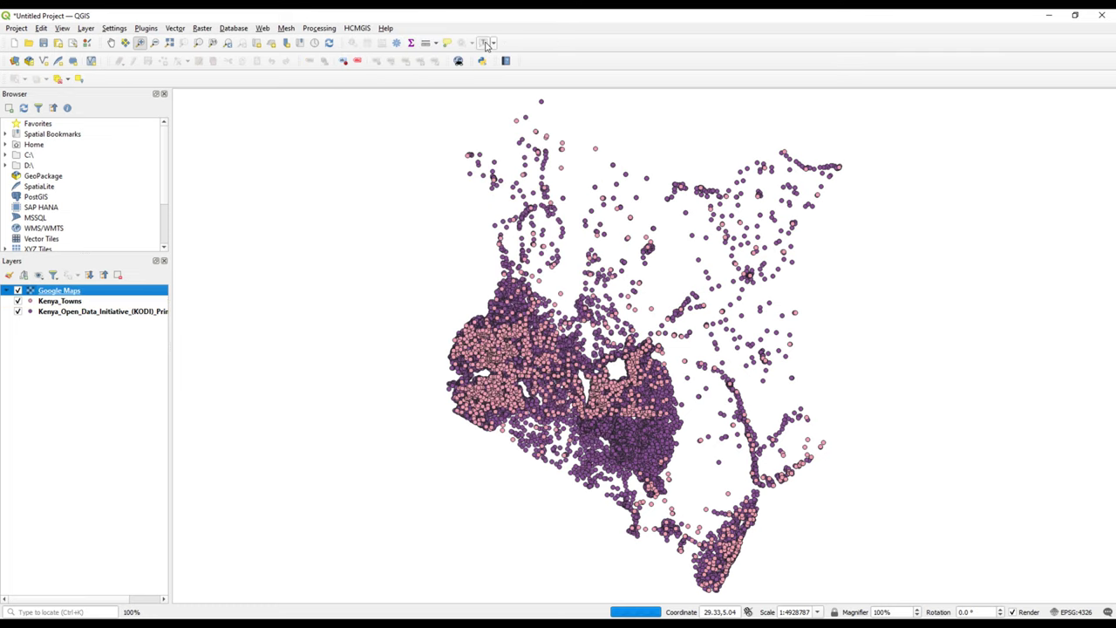
{"action": "left_click_drag", "start_coordinate": [84, 294], "coordinate": [83, 327]}
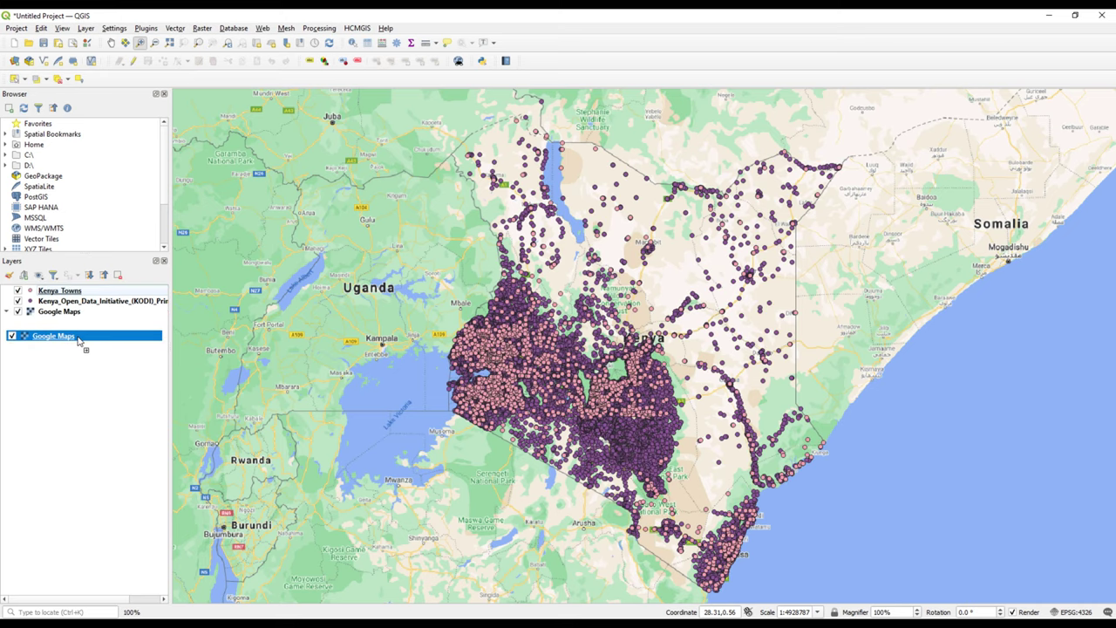
{"action": "scroll", "coordinate": [744, 397], "scroll_direction": "down", "scroll_amount": 1}
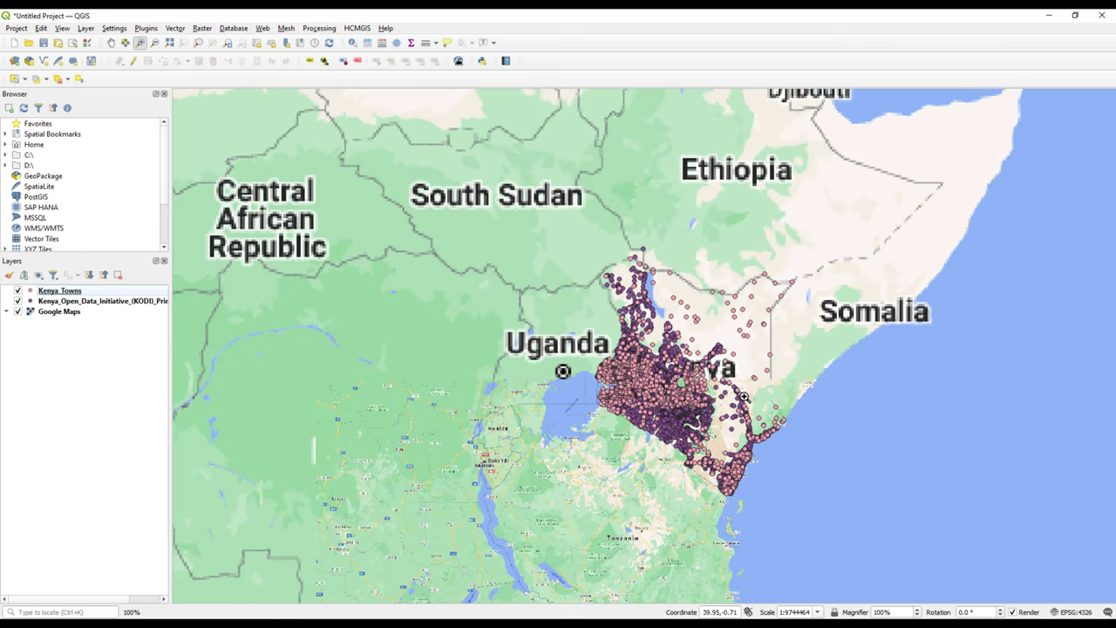
{"action": "scroll", "coordinate": [732, 399], "scroll_direction": "up", "scroll_amount": 1}
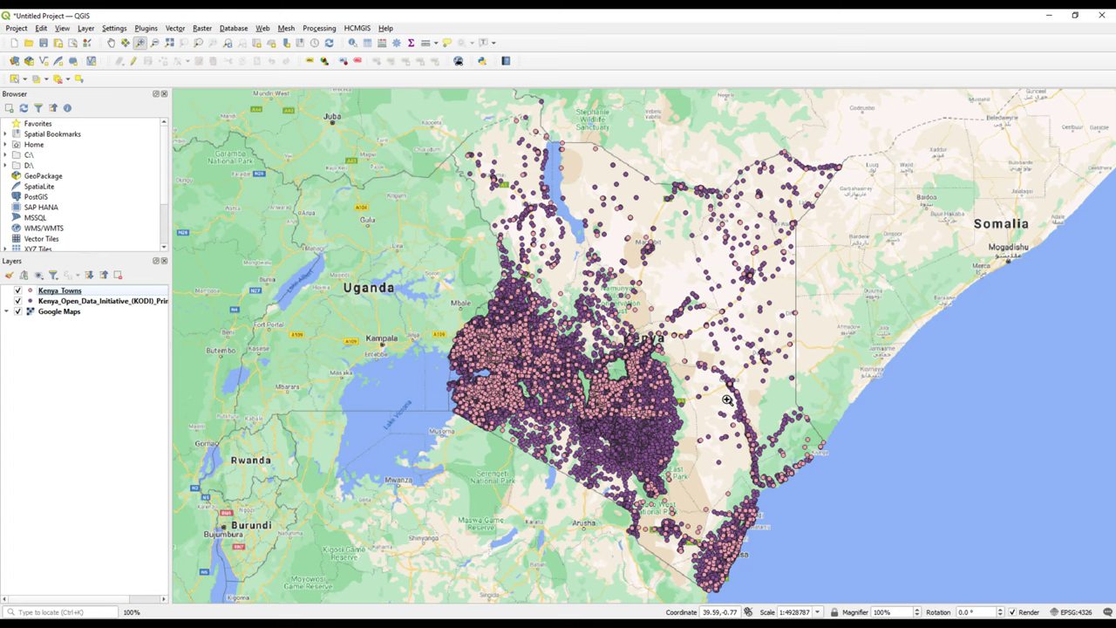
{"action": "scroll", "coordinate": [727, 399], "scroll_direction": "up", "scroll_amount": 1}
{"action": "scroll", "coordinate": [732, 401], "scroll_direction": "down", "scroll_amount": 1}
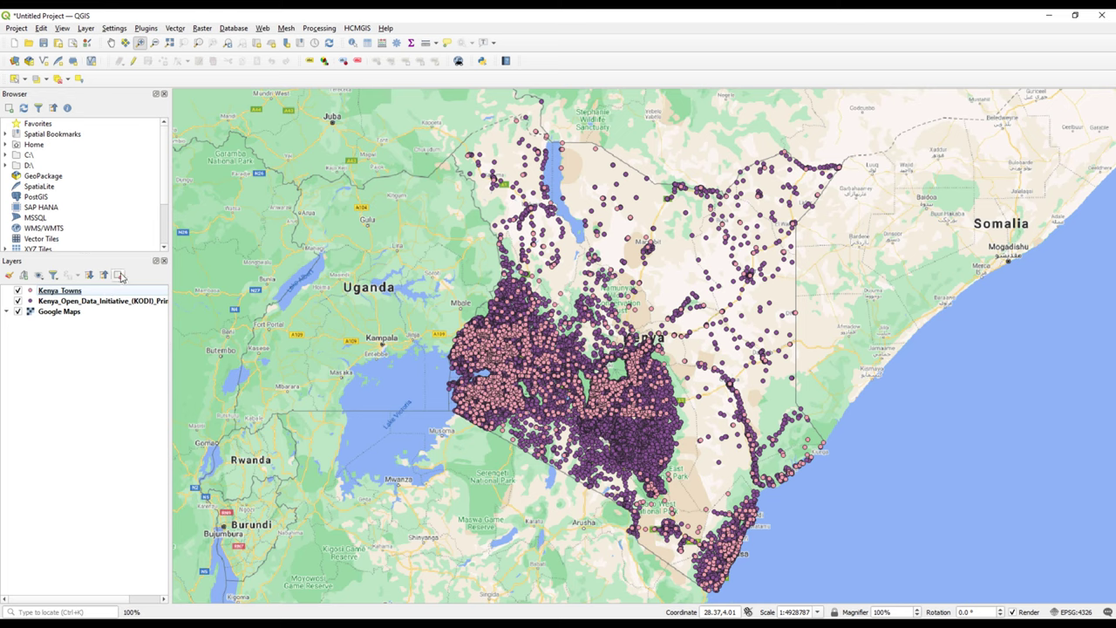
- Remove the Kenya_Towns, primary schools and Google Maps layers from the project
{"action": "left_click", "coordinate": [75, 294]}
{"action": "left_click", "coordinate": [81, 312], "text": "shift"}
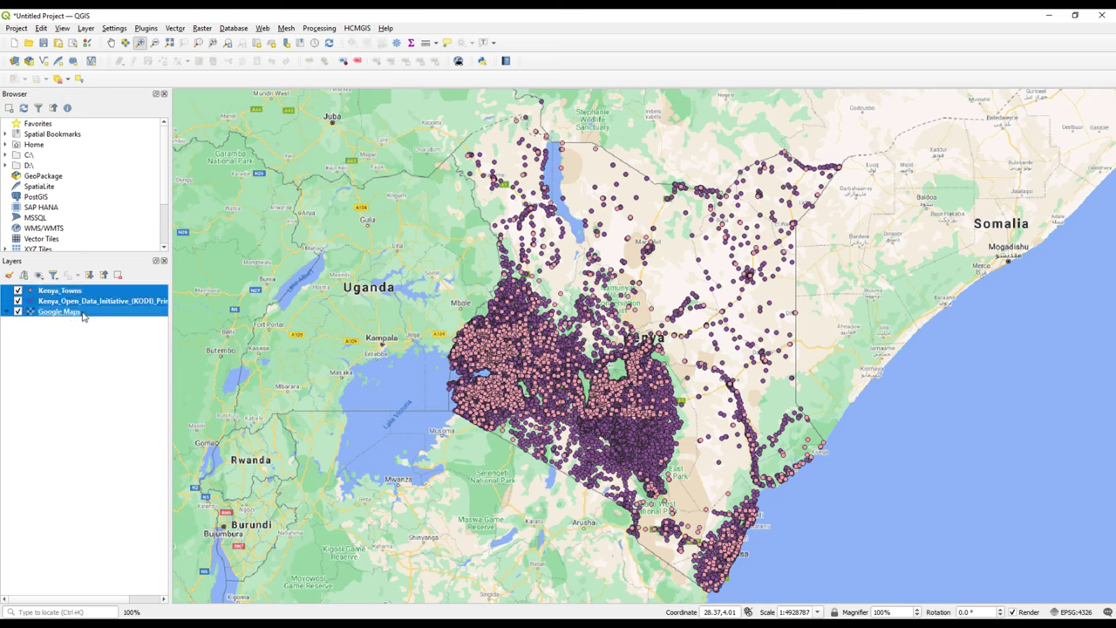
{"action": "right_click", "coordinate": [82, 312]}
{"action": "left_click", "coordinate": [121, 412]}
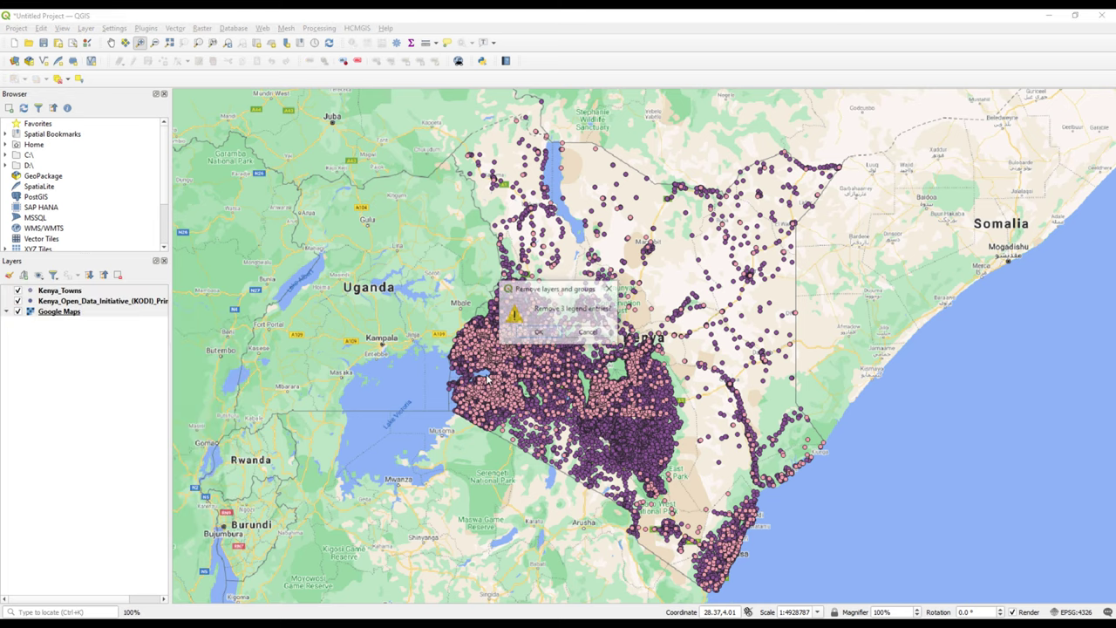
{"action": "left_click", "coordinate": [549, 334]}
- Download the Global COVID-19 Live Update data from Johns Hopkins CSSE with HCMGIS
{"action": "left_click", "coordinate": [358, 28]}
{"action": "mouse_move", "coordinate": [403, 68]}
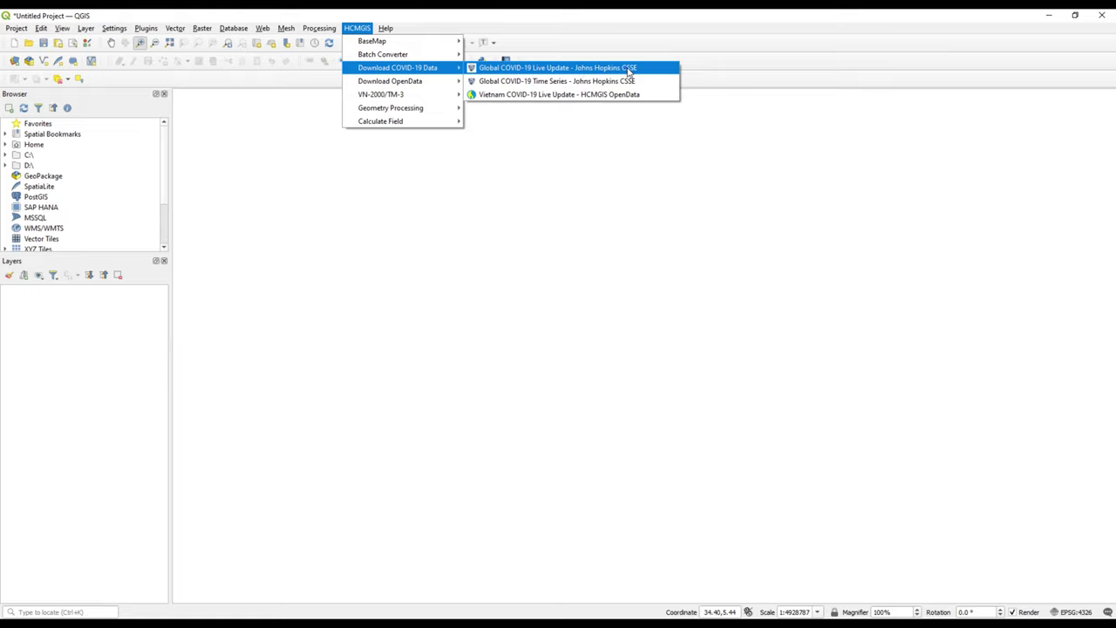
{"action": "left_click", "coordinate": [538, 69]}
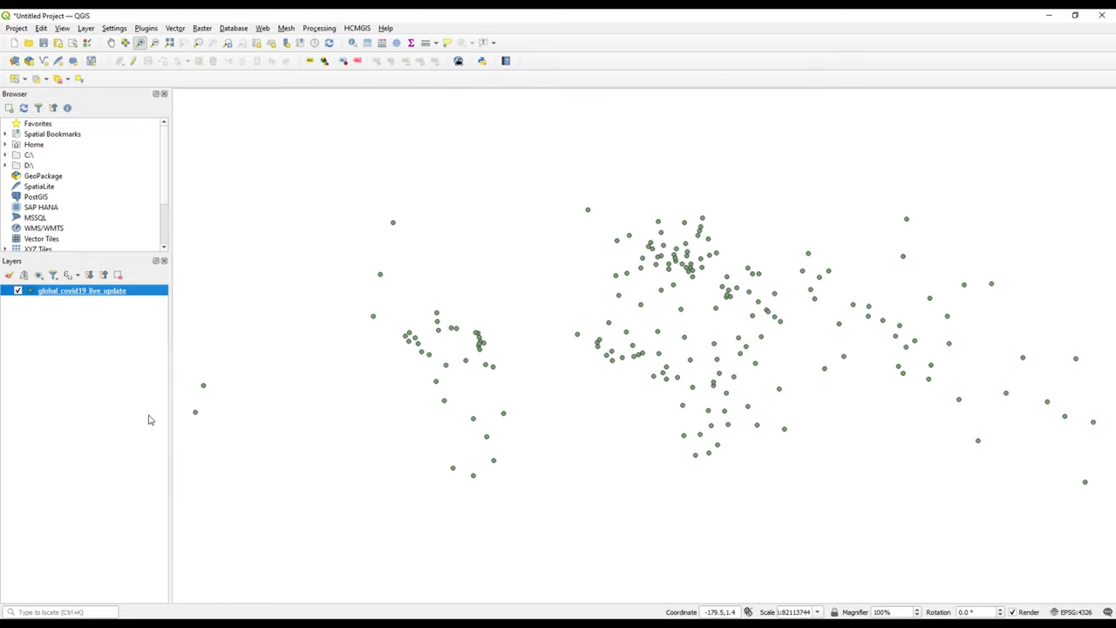
- Add the Google Maps basemap, place it below the global_covid19_live_update layer, and inspect the points over Africa
{"action": "left_click", "coordinate": [357, 28]}
{"action": "mouse_move", "coordinate": [372, 44]}
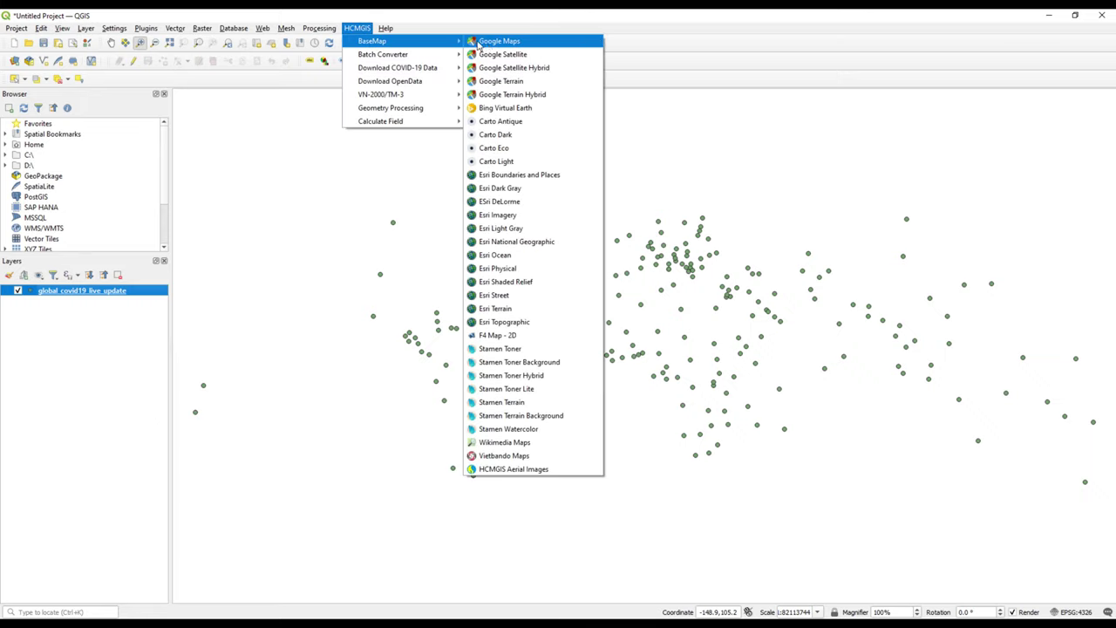
{"action": "left_click", "coordinate": [489, 41]}
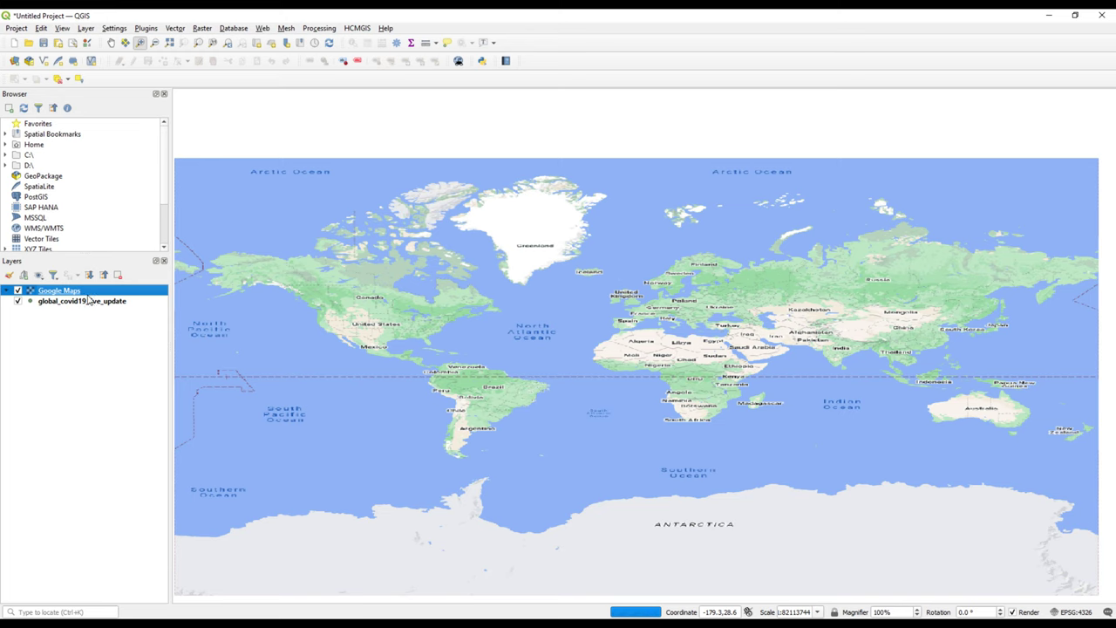
{"action": "left_click_drag", "start_coordinate": [84, 290], "coordinate": [78, 328]}
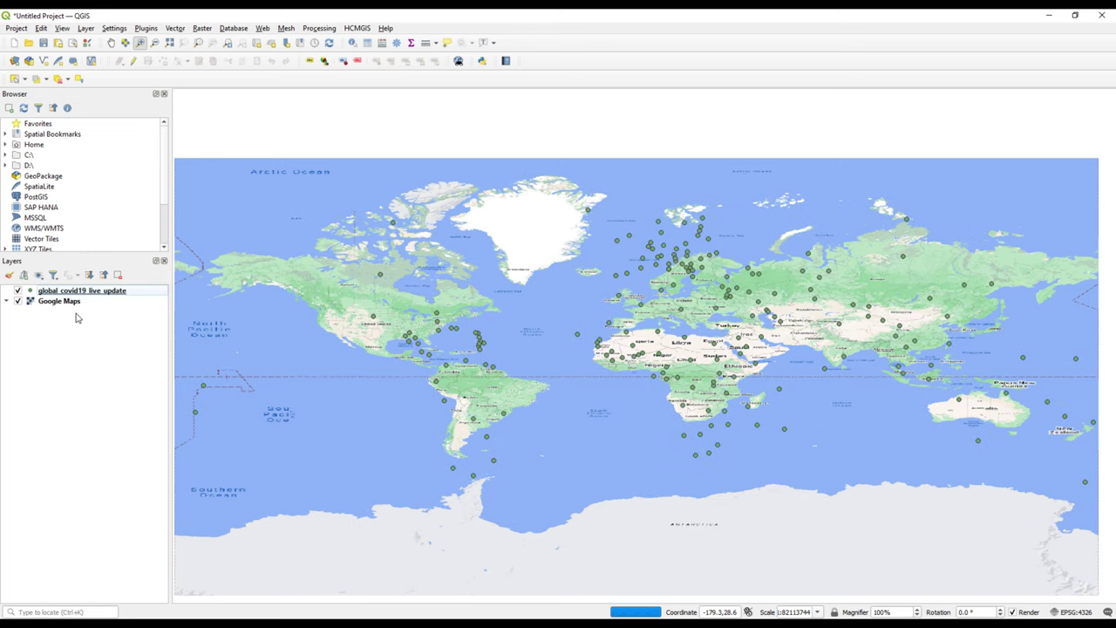
{"action": "left_click", "coordinate": [708, 400]}
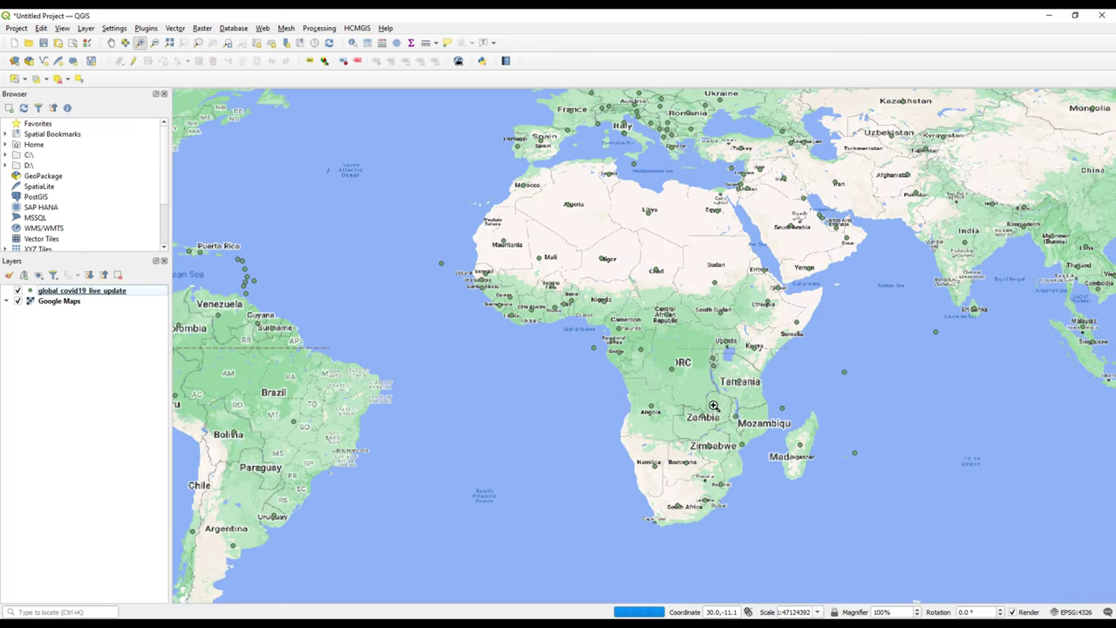
{"action": "left_click", "coordinate": [735, 322]}
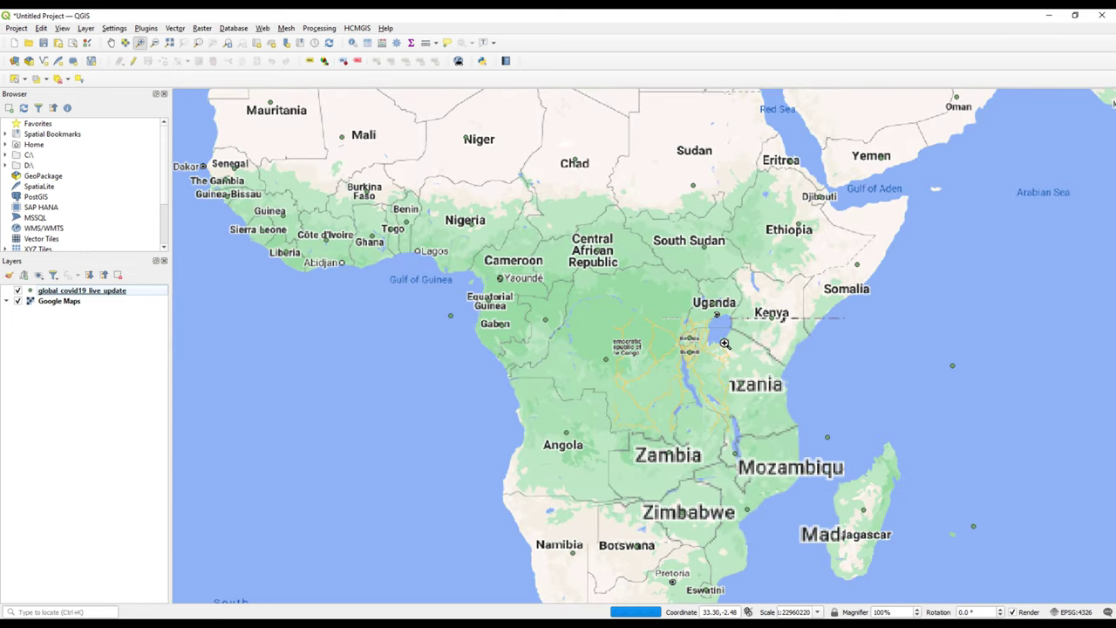
{"action": "scroll", "coordinate": [725, 343], "scroll_direction": "down", "scroll_amount": 1}
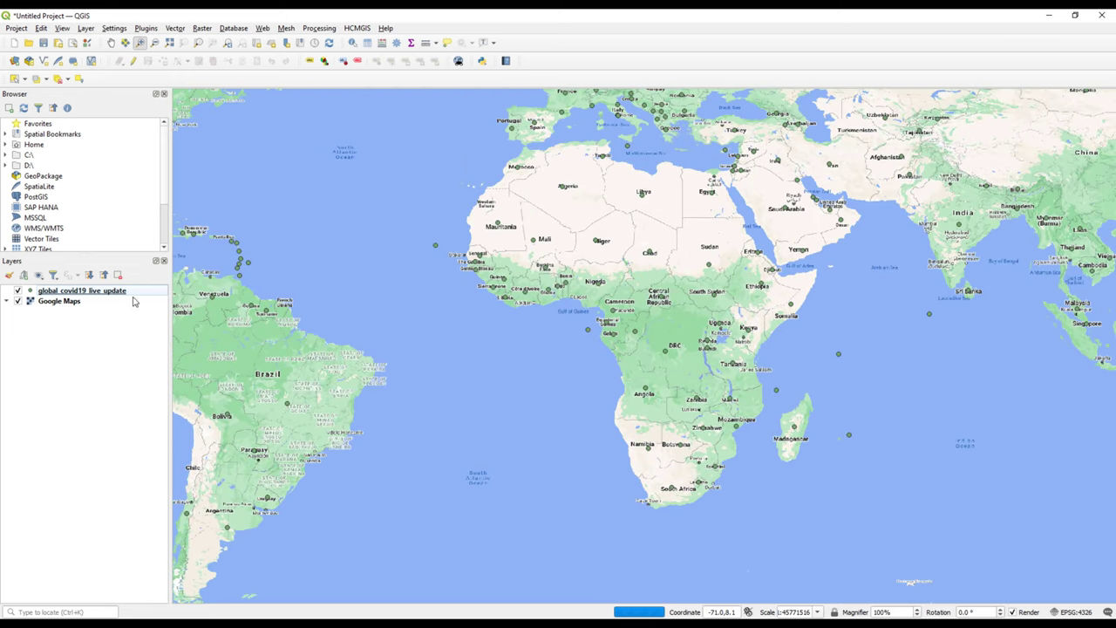
- Style the global_covid19_live_update layer with the dot red marker symbol and close the layer styling
{"action": "left_click", "coordinate": [76, 293]}
{"action": "left_click", "coordinate": [14, 275]}
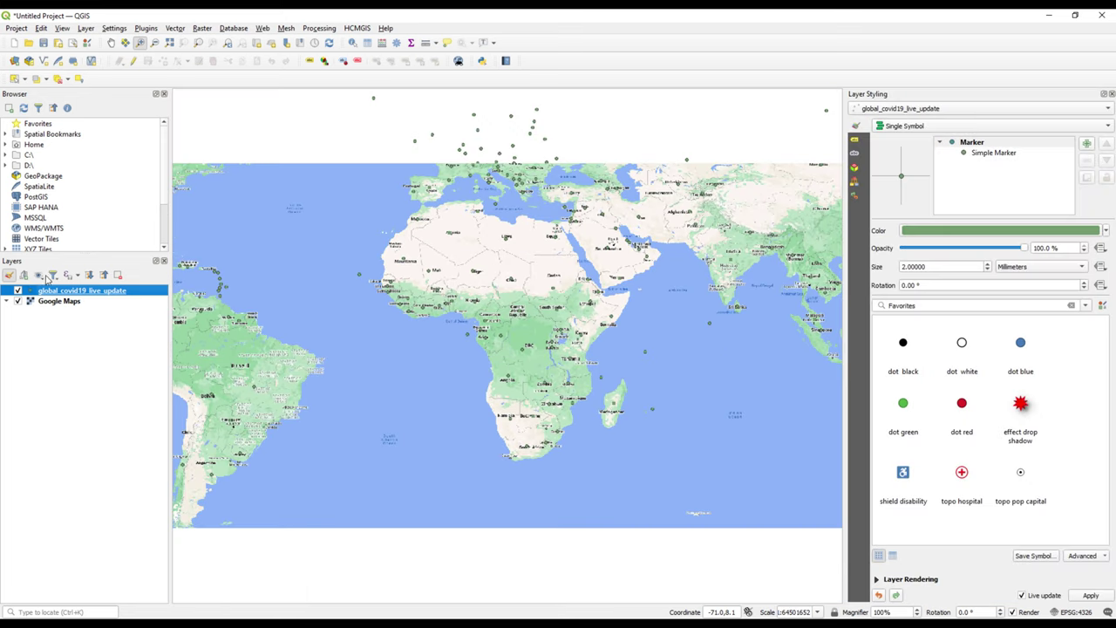
{"action": "left_click", "coordinate": [961, 404]}
{"action": "left_click", "coordinate": [1081, 598]}
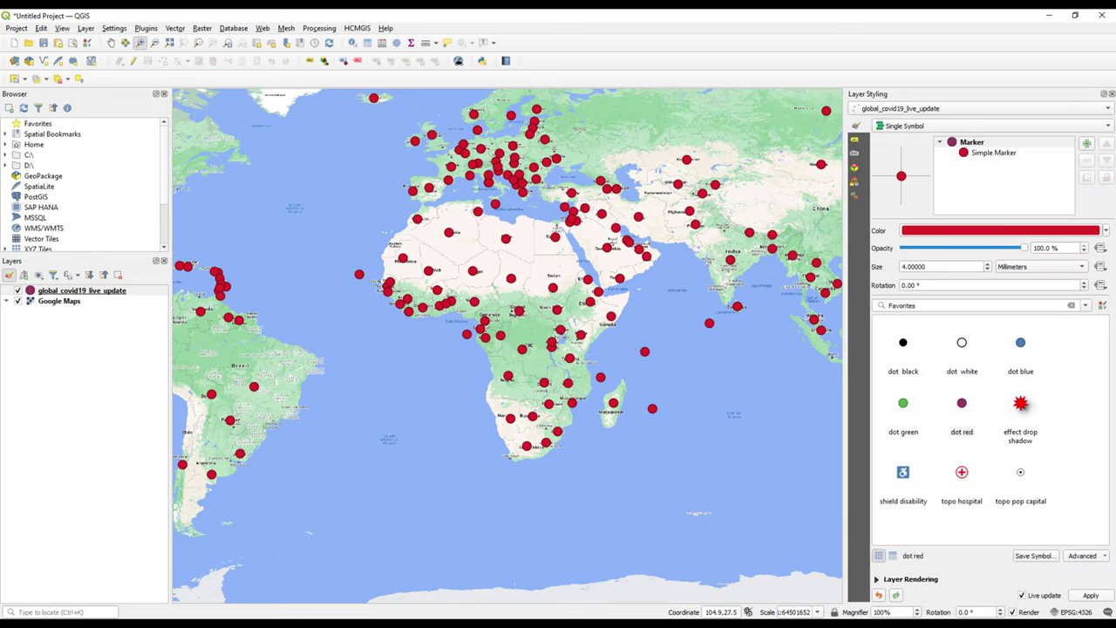
{"action": "left_click", "coordinate": [1111, 94]}
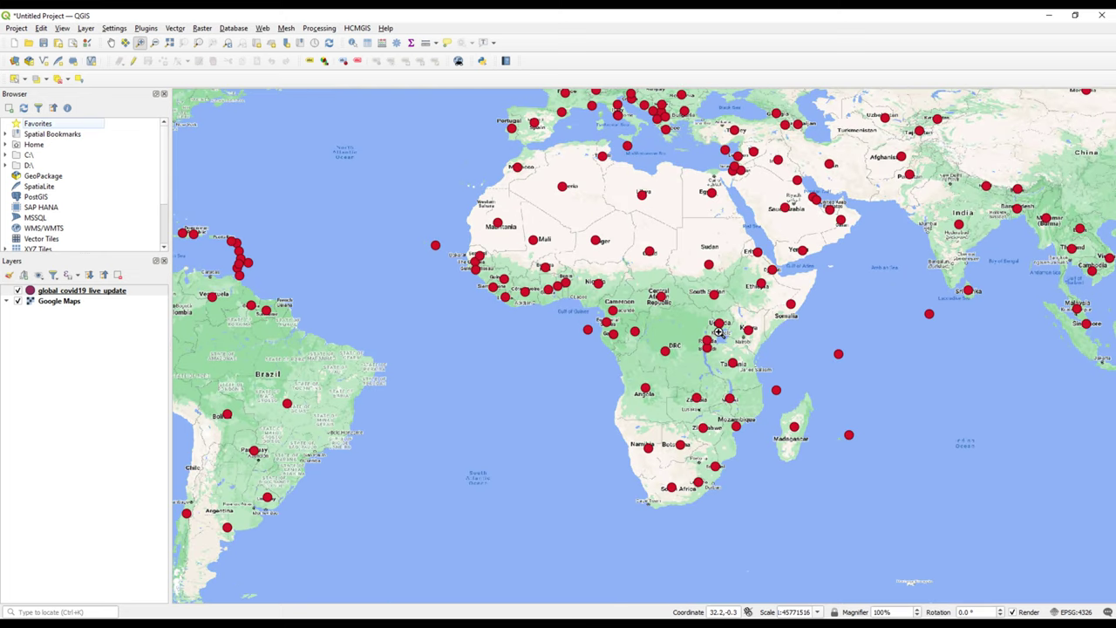
{"action": "scroll", "coordinate": [718, 332], "scroll_direction": "down", "scroll_amount": 1}
{"action": "scroll", "coordinate": [719, 332], "scroll_direction": "up", "scroll_amount": 1}
- Review the global_covid19_live_update attribute table with the Country_Region column widened and sorted in descending and ascending order, and close it
{"action": "right_click", "coordinate": [107, 293]}
{"action": "left_click", "coordinate": [148, 420]}
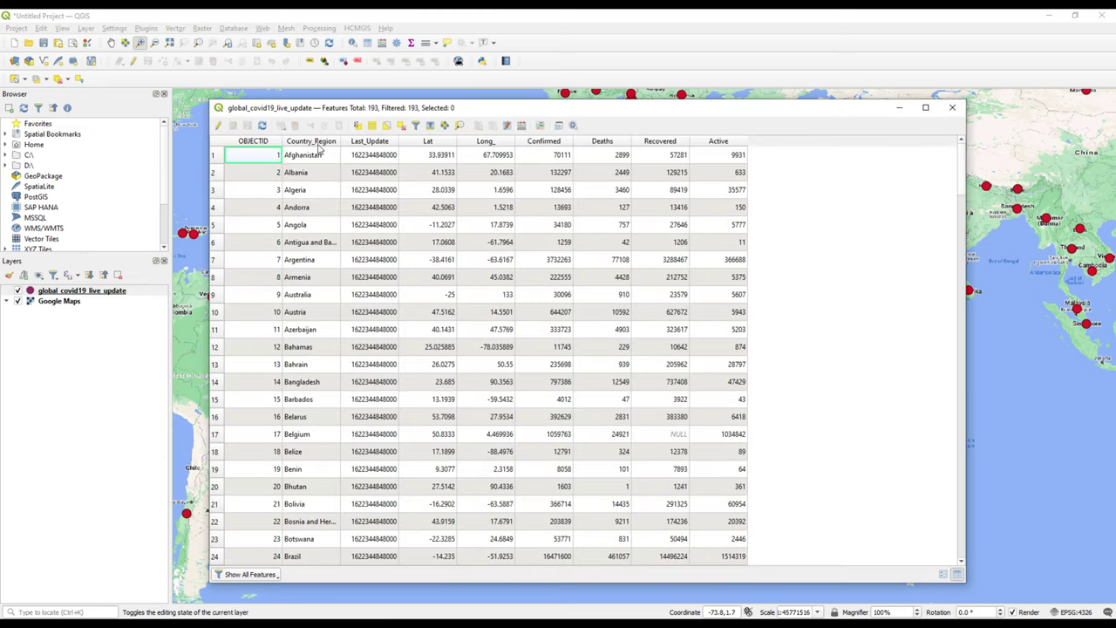
{"action": "double_click", "coordinate": [344, 141]}
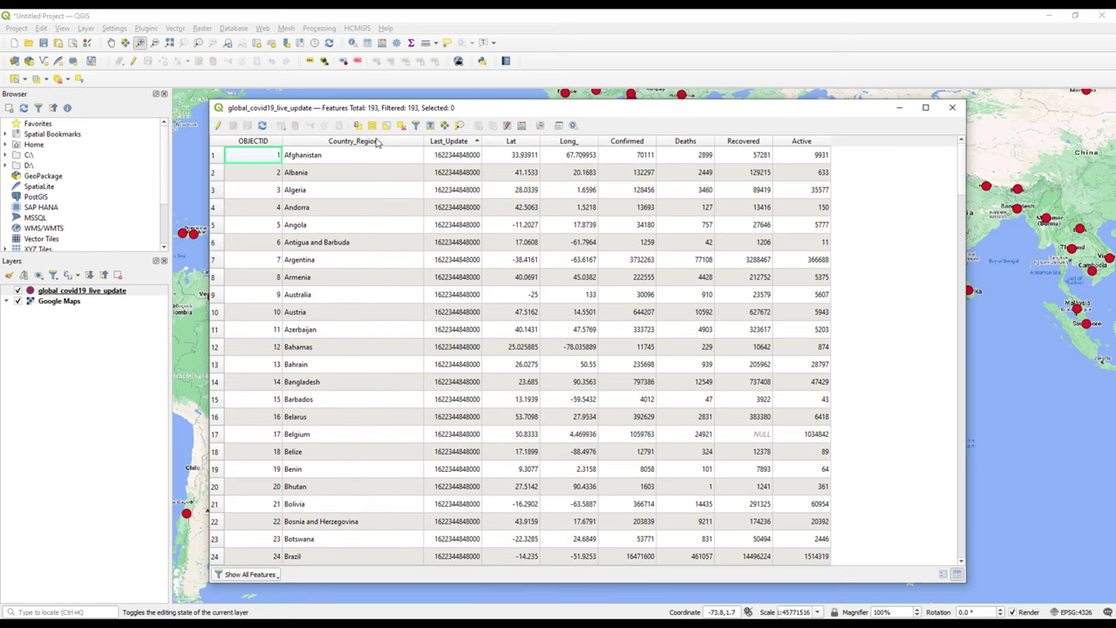
{"action": "left_click", "coordinate": [368, 142]}
{"action": "left_click", "coordinate": [366, 142]}
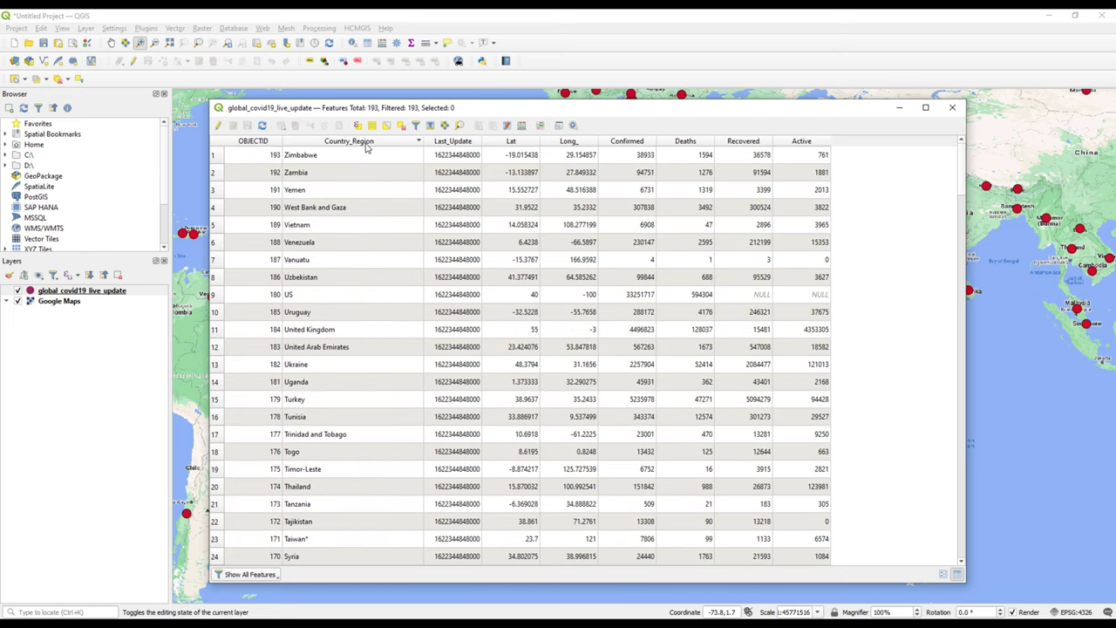
{"action": "left_click", "coordinate": [380, 144]}
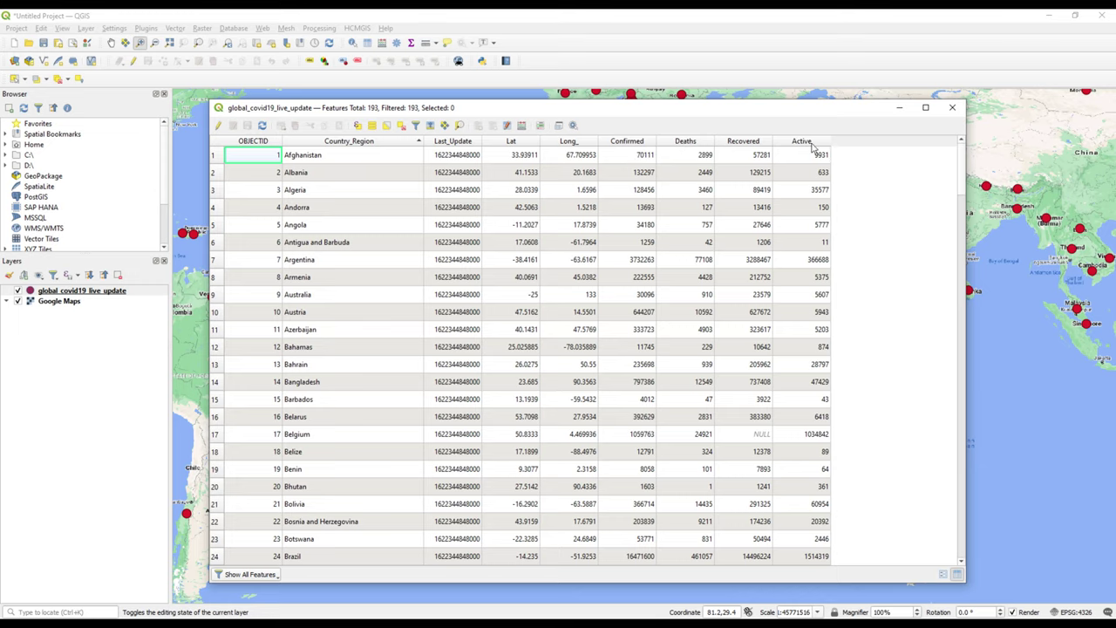
{"action": "mouse_move", "coordinate": [961, 170]}
{"action": "left_mouse_down"}
{"action": "mouse_move", "coordinate": [955, 554]}
{"action": "mouse_move", "coordinate": [958, 159]}
{"action": "left_mouse_up"}
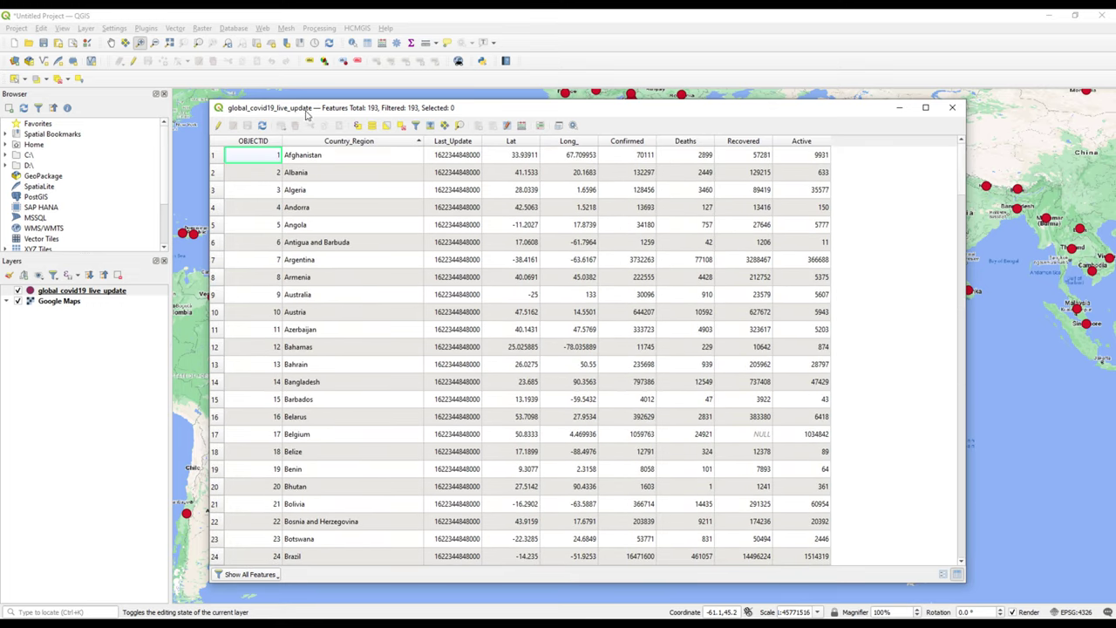
{"action": "left_click", "coordinate": [952, 108]}
{"action": "left_click", "coordinate": [358, 29]}
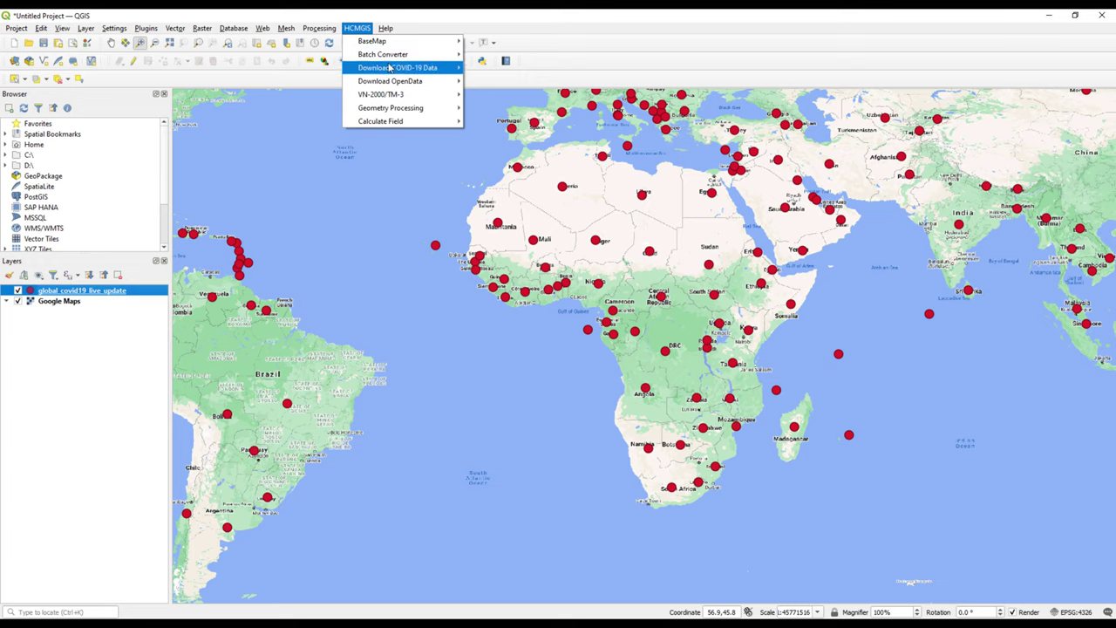
{"action": "mouse_move", "coordinate": [401, 68]}
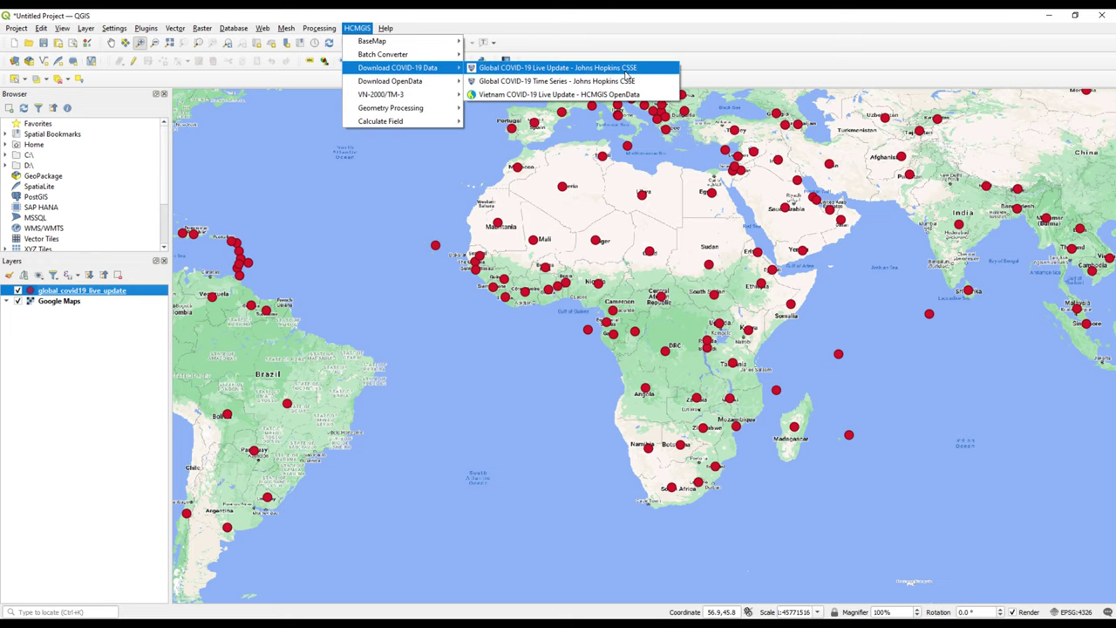
{"action": "left_click", "coordinate": [611, 48]}
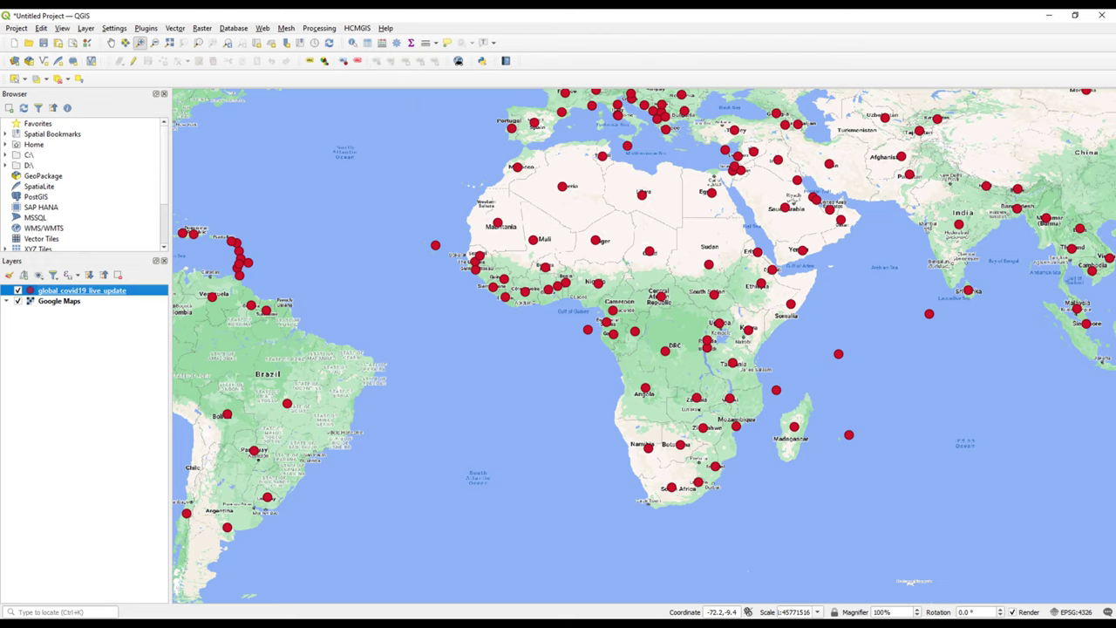
- Switch to the web browser and search for "joshn hopkins covid 19 repository" in a new tab
{"action": "key", "text": "alt+Tab"}
{"action": "left_click", "coordinate": [174, 18]}
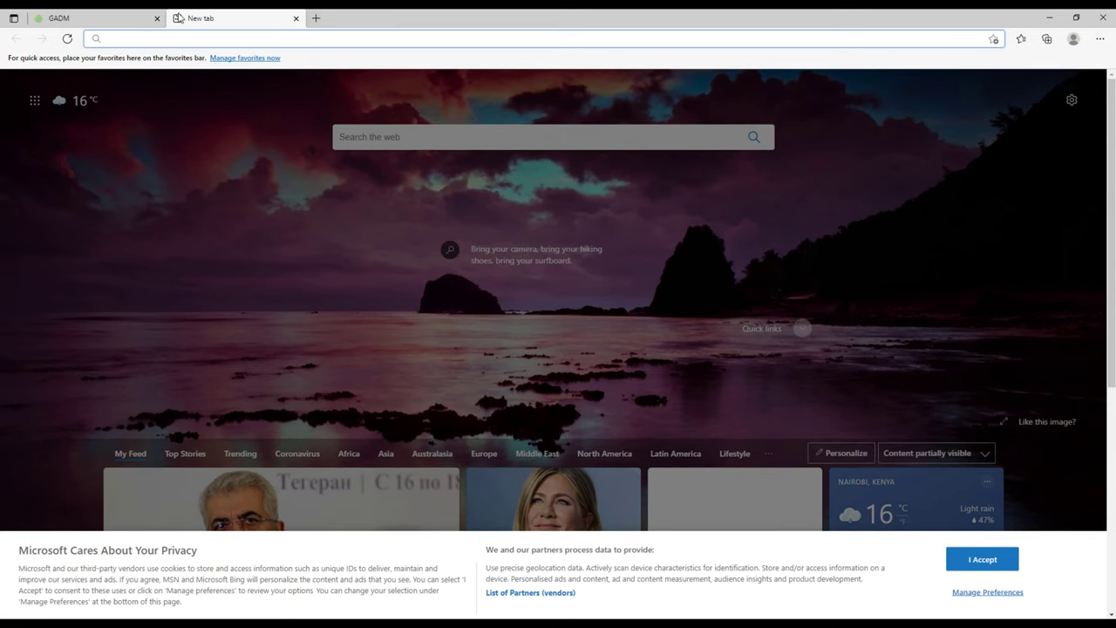
{"action": "type", "text": "joshn ho"}
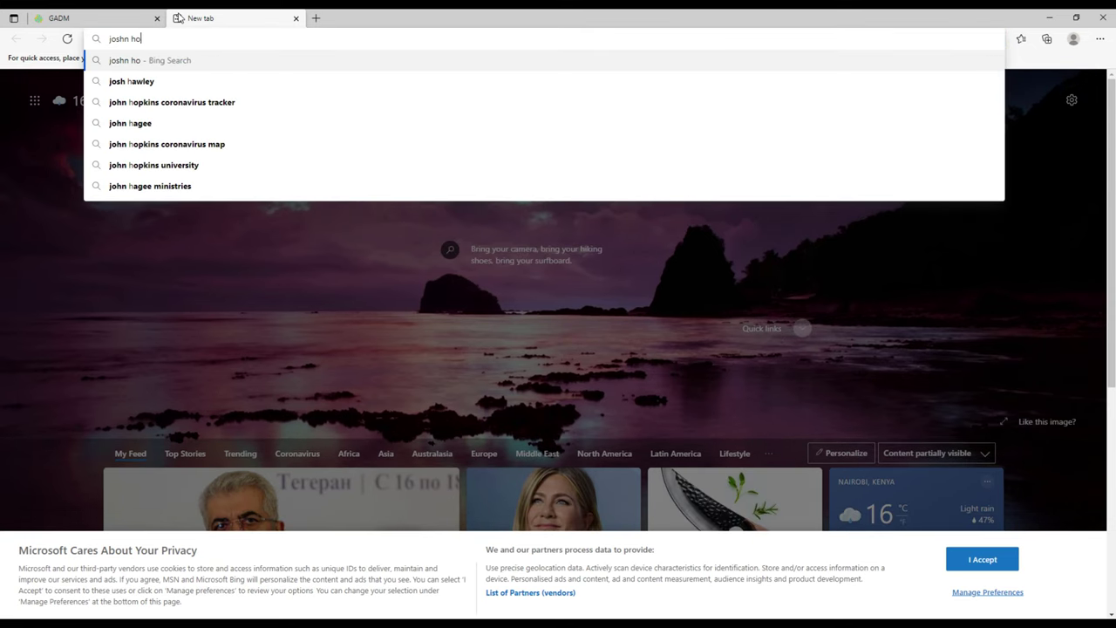
{"action": "type", "text": "pkins co"}
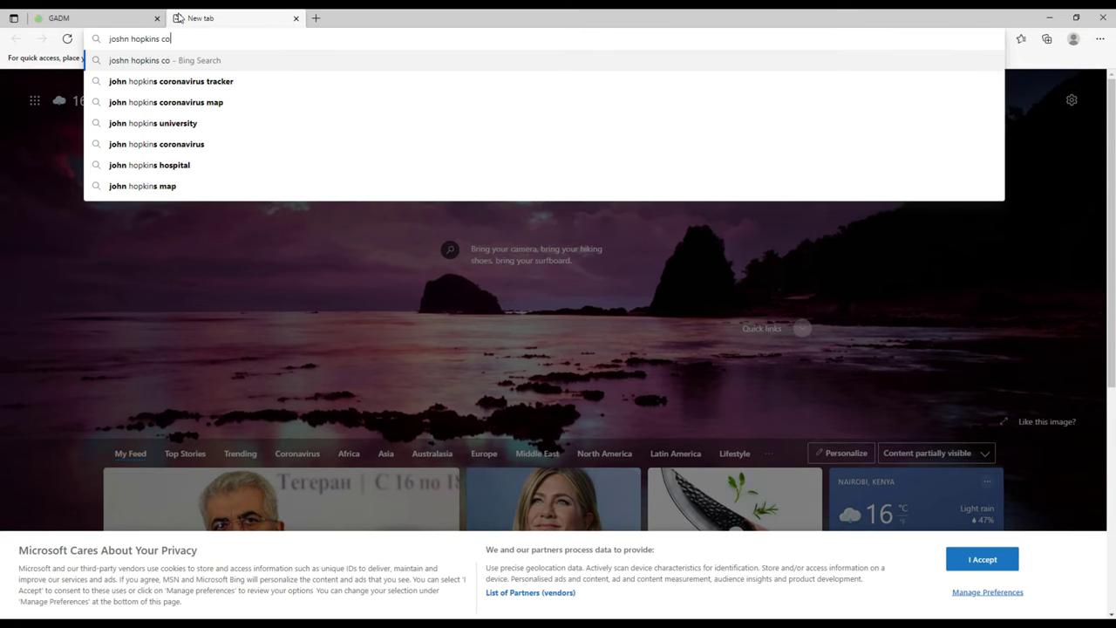
{"action": "type", "text": "vi"}
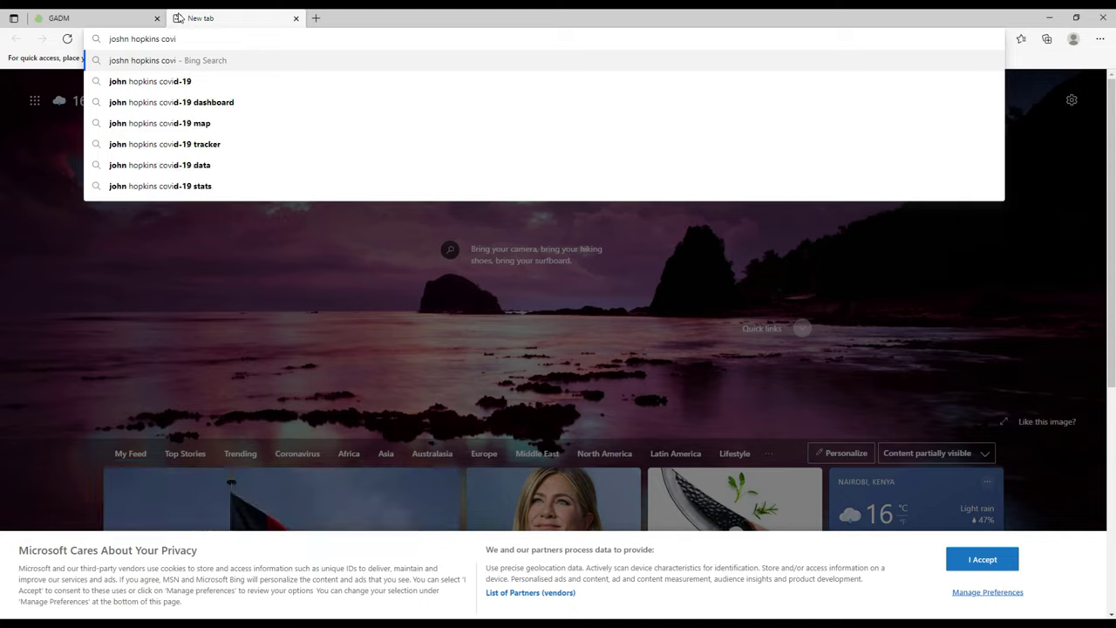
{"action": "type", "text": "d 19 repository"}
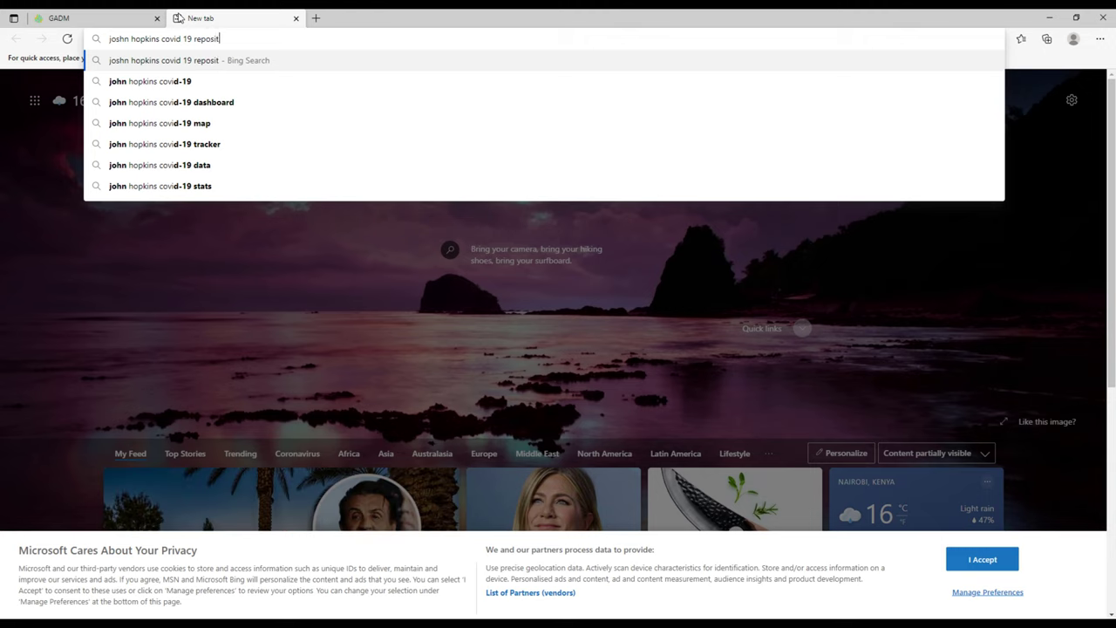
{"action": "key", "text": "Return"}
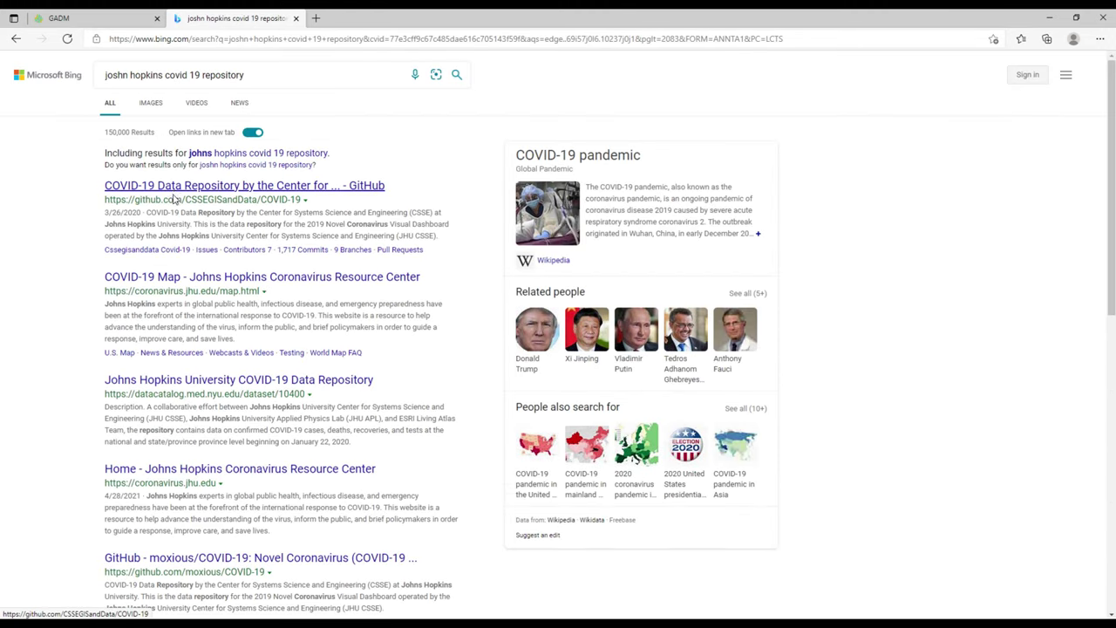
- Open the CSSEGISandData COVID-19 repository on GitHub, close the search results, look through its page, and minimize the browser
{"action": "left_click", "coordinate": [171, 186]}
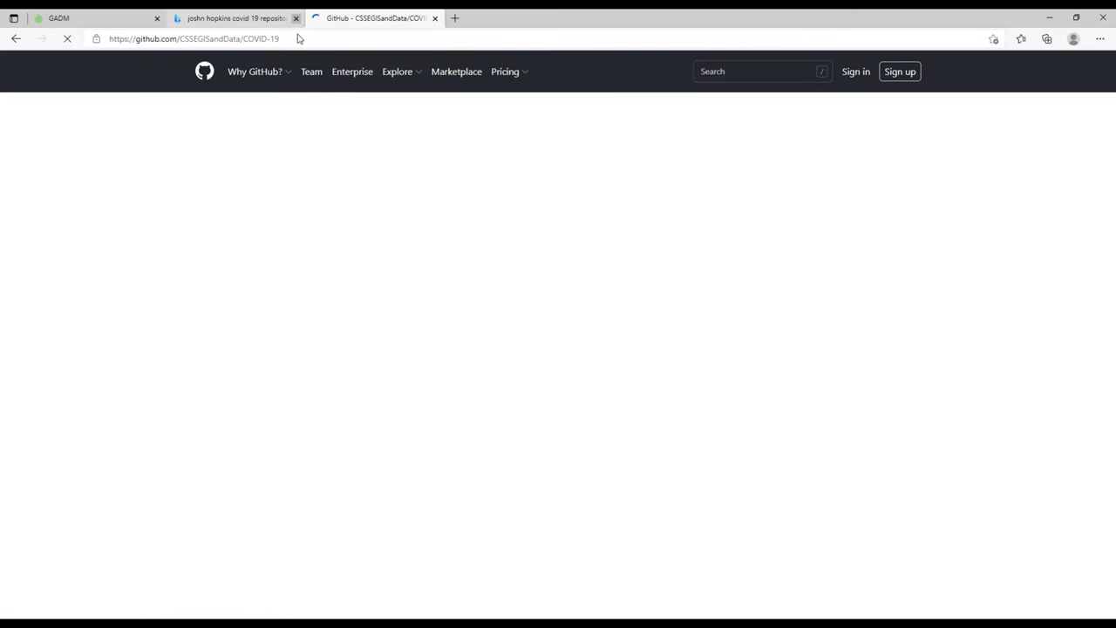
{"action": "left_click", "coordinate": [295, 18]}
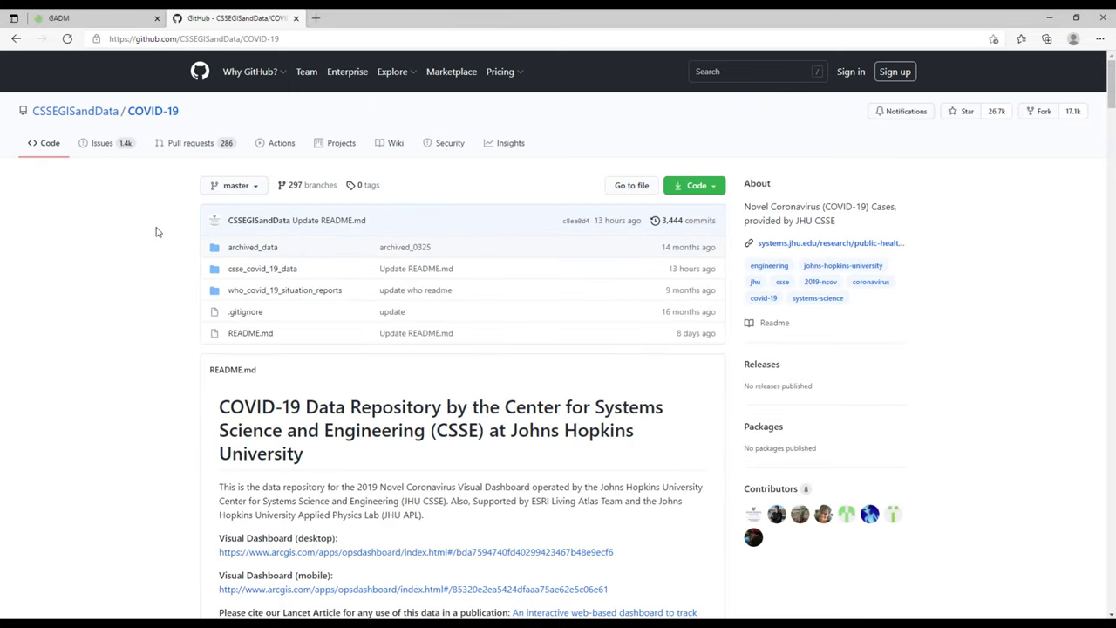
{"action": "scroll", "coordinate": [192, 285], "scroll_direction": "down", "scroll_amount": 3}
{"action": "scroll", "coordinate": [185, 289], "scroll_direction": "up", "scroll_amount": 3}
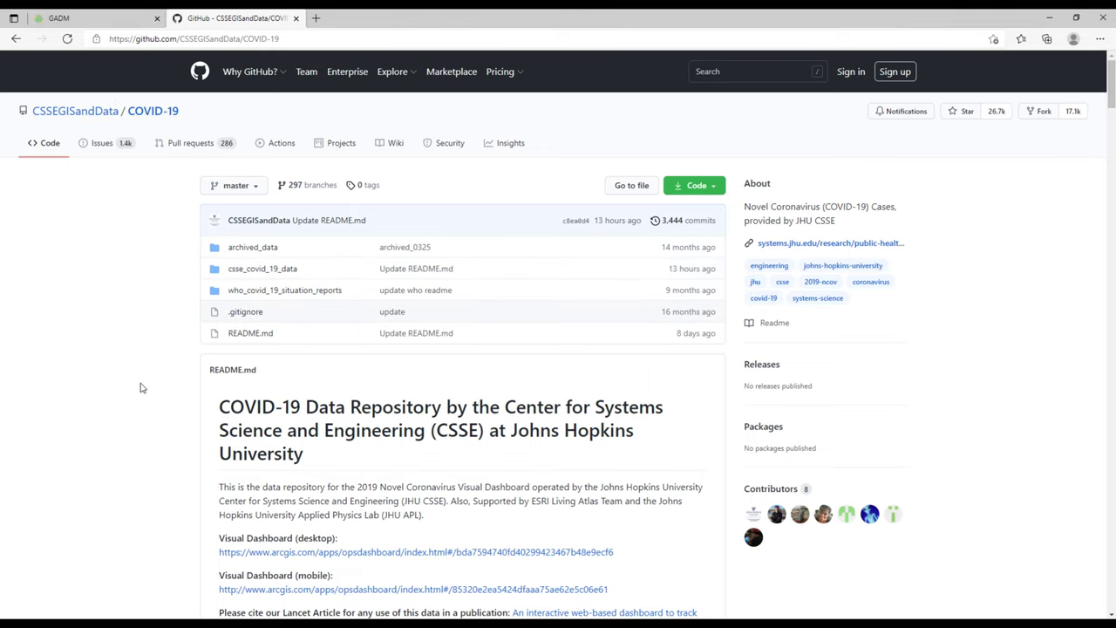
{"action": "scroll", "coordinate": [393, 401], "scroll_direction": "down", "scroll_amount": 4}
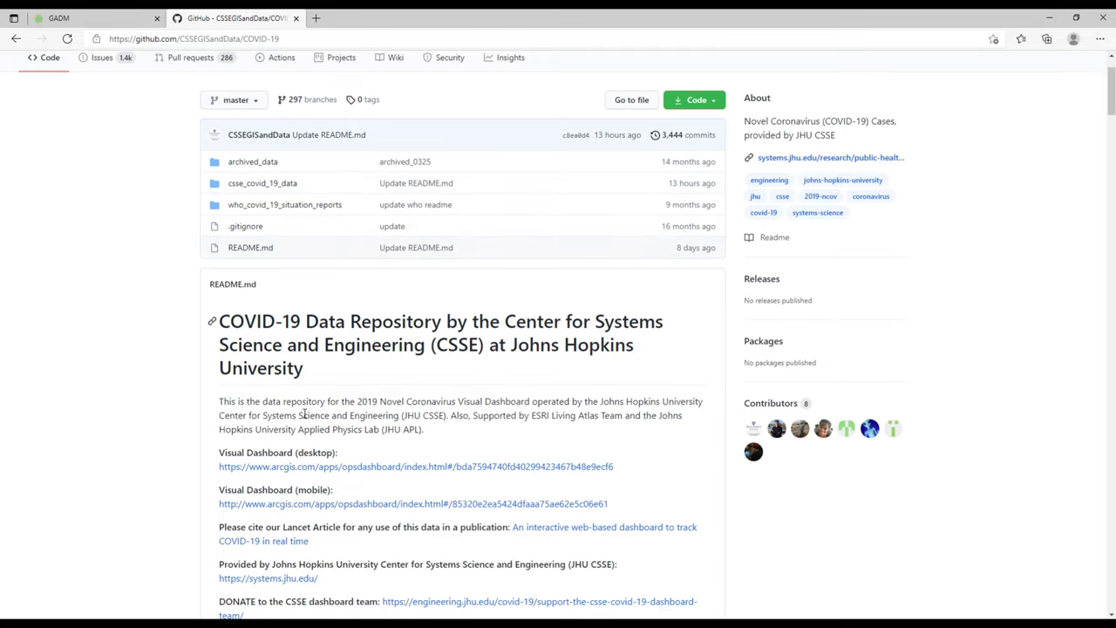
{"action": "scroll", "coordinate": [305, 415], "scroll_direction": "up", "scroll_amount": 4}
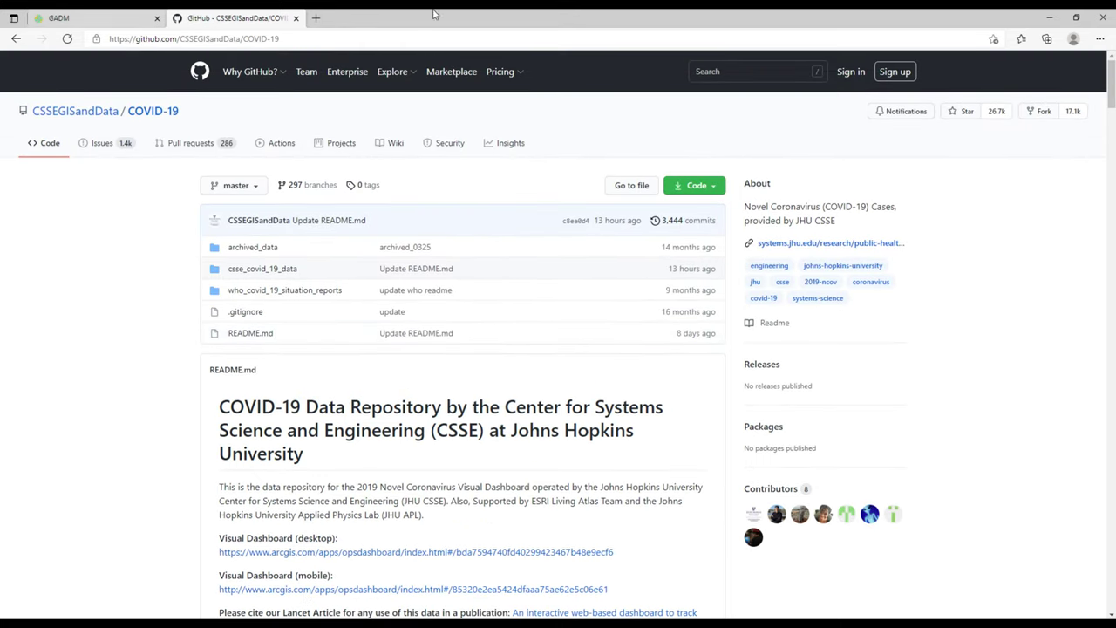
{"action": "left_click", "coordinate": [1048, 18]}
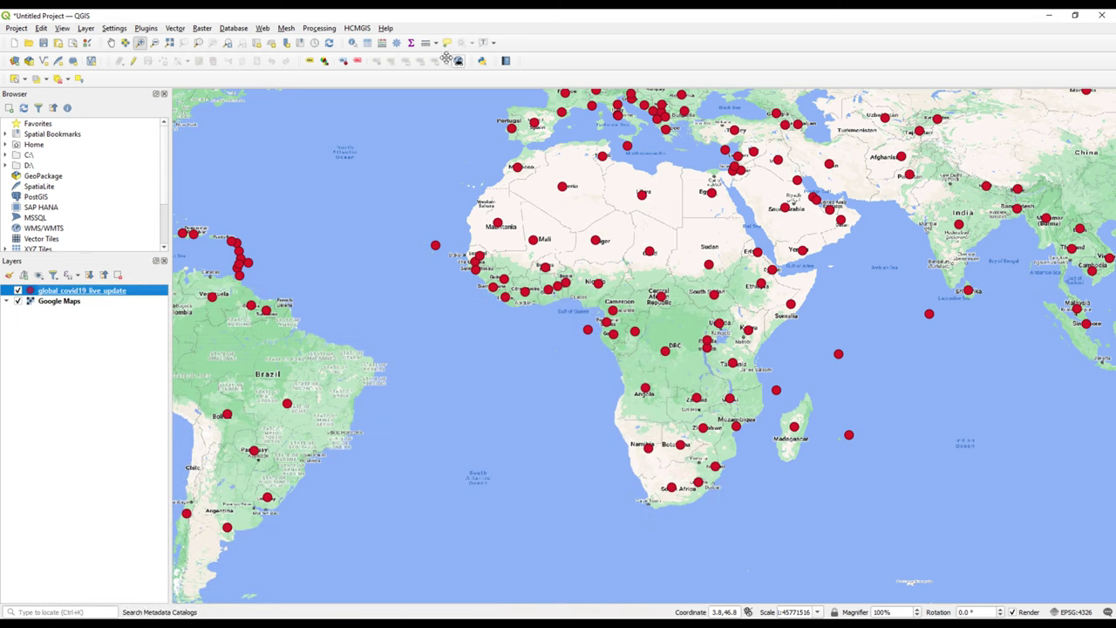
{"action": "left_click", "coordinate": [358, 28]}
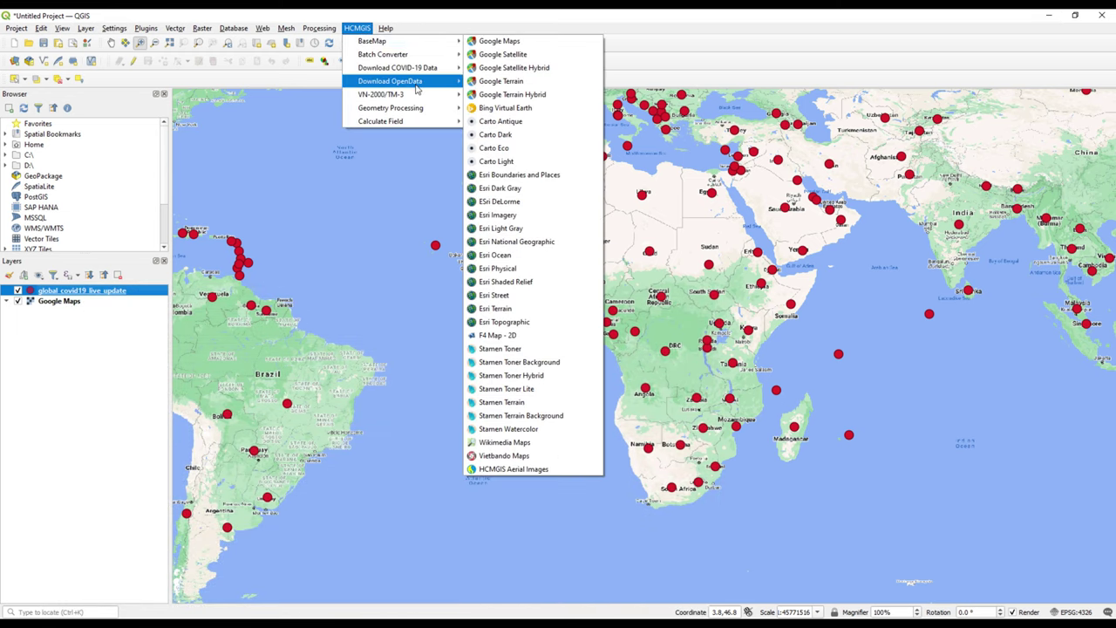
{"action": "left_click", "coordinate": [418, 24]}
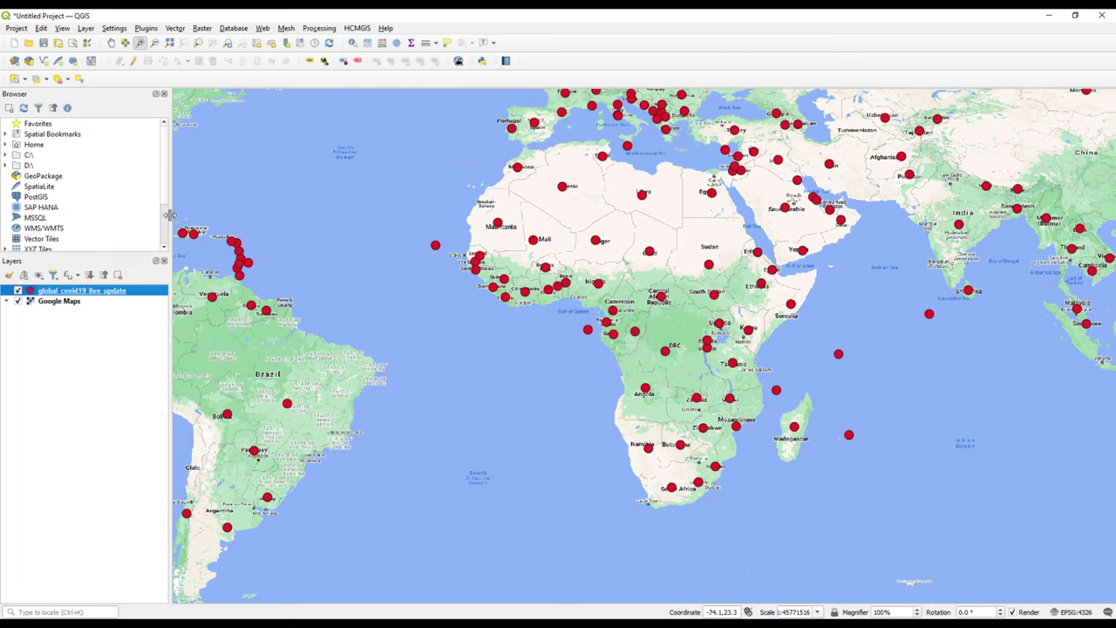
- Start a new empty QGIS project and discard the changes to the current one
{"action": "left_click", "coordinate": [16, 28]}
{"action": "left_click", "coordinate": [26, 40]}
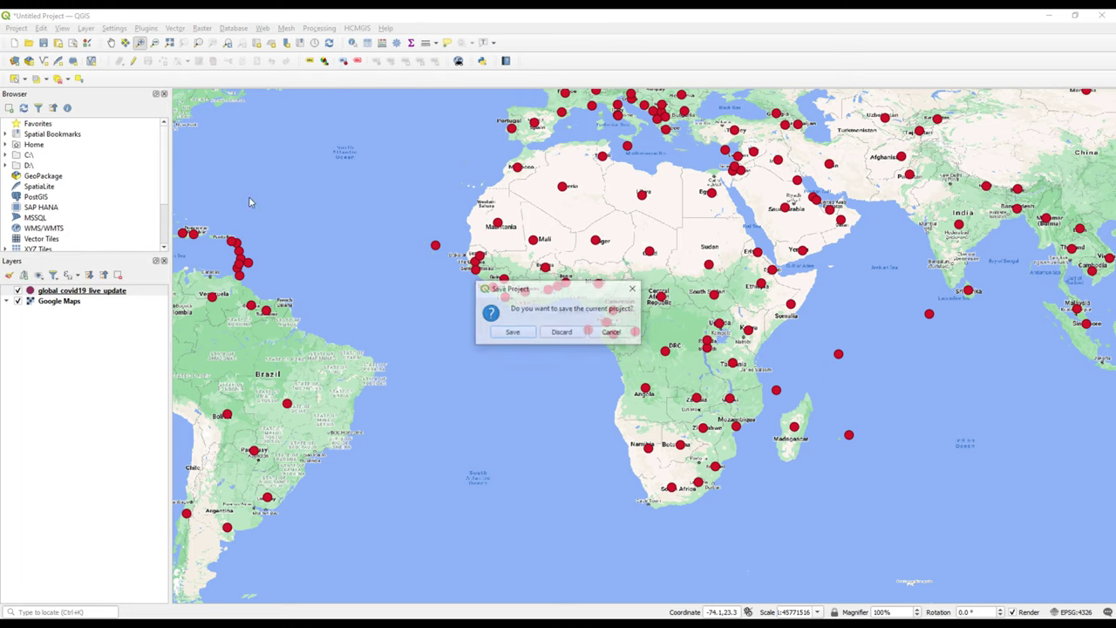
{"action": "left_click", "coordinate": [568, 330]}
- Open the HCMGIS download of OSM data by country from Geofabrik and set the shapefile output folder to D:/GIS
{"action": "left_click", "coordinate": [356, 28]}
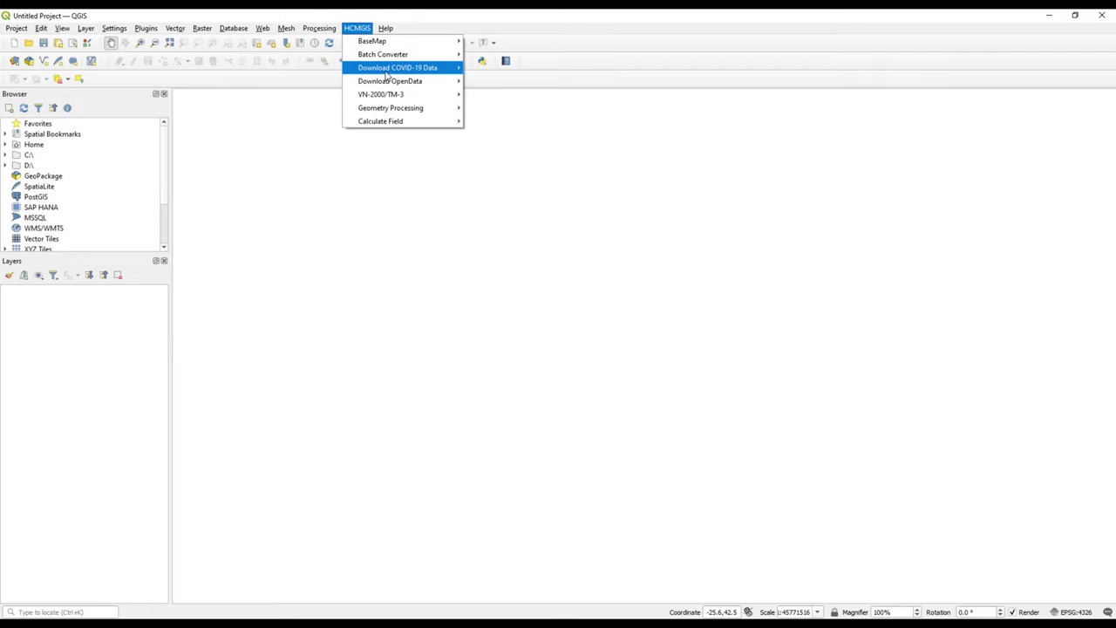
{"action": "mouse_move", "coordinate": [395, 85]}
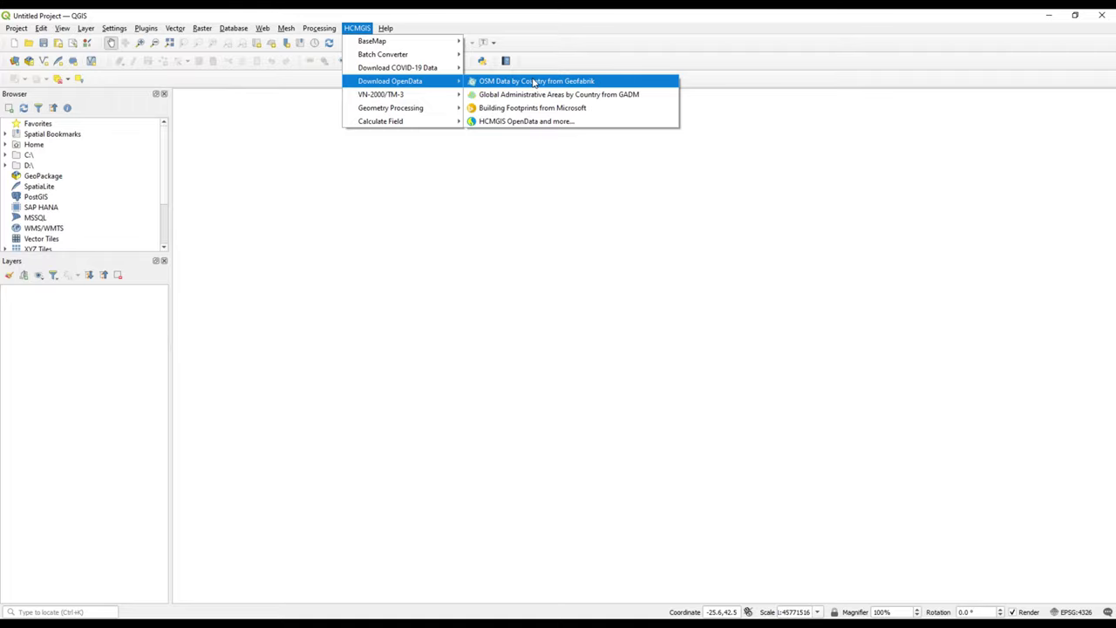
{"action": "left_click", "coordinate": [580, 82]}
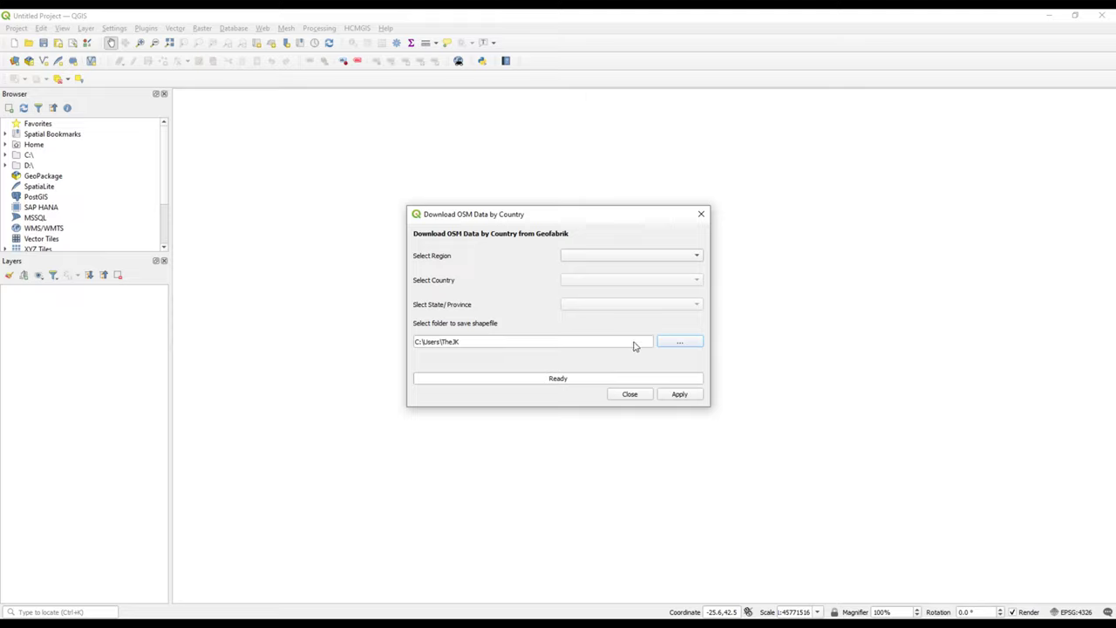
{"action": "left_click", "coordinate": [670, 341]}
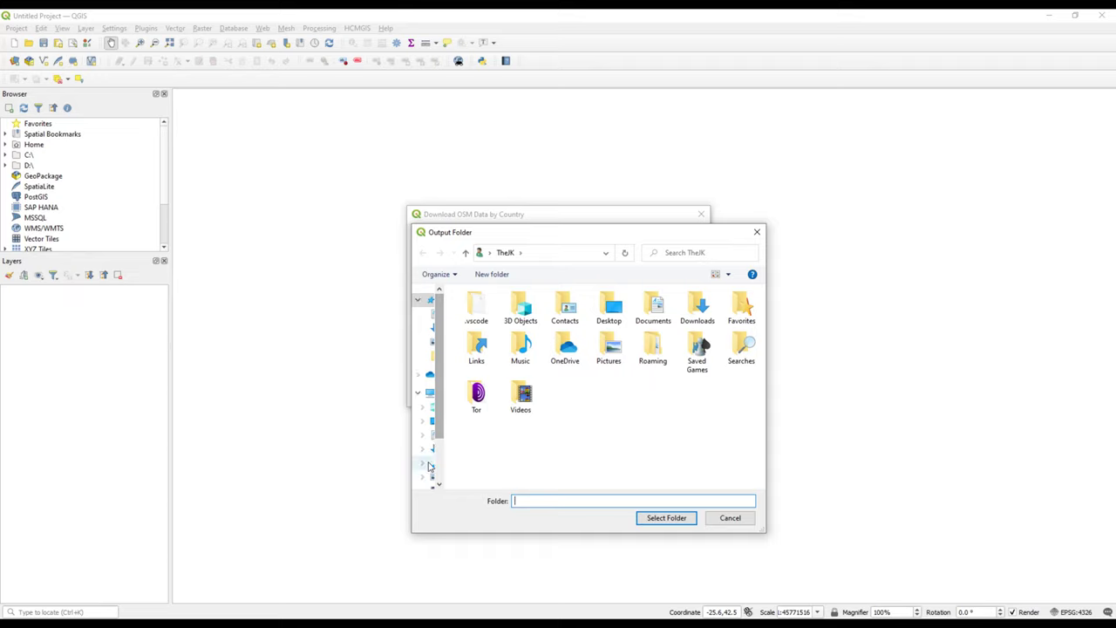
{"action": "left_click", "coordinate": [489, 252]}
{"action": "left_click", "coordinate": [508, 311]}
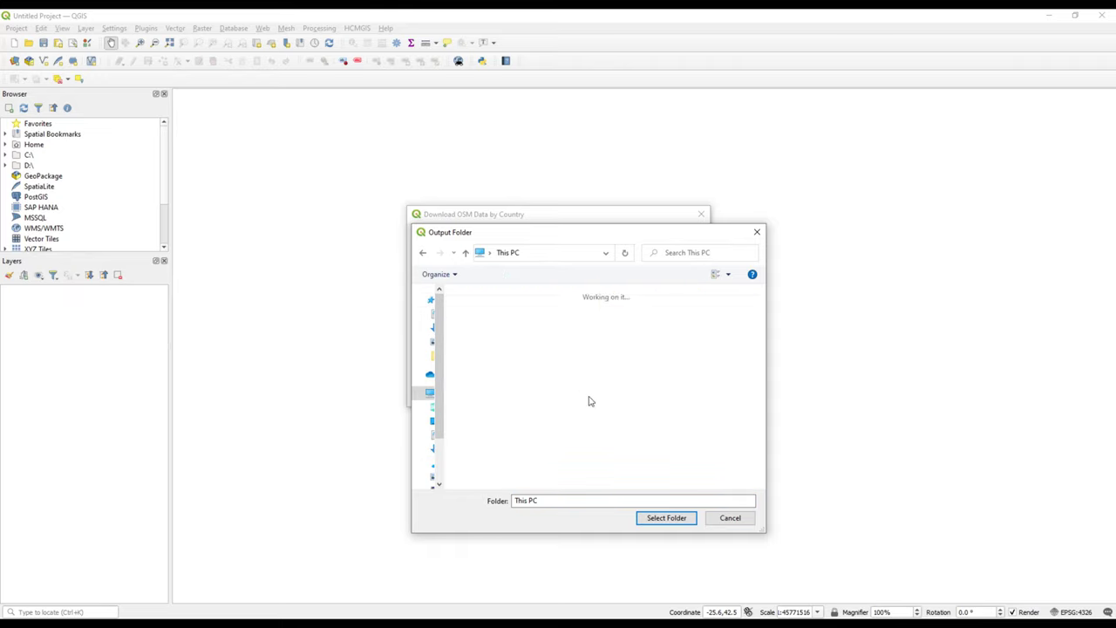
{"action": "double_click", "coordinate": [663, 462]}
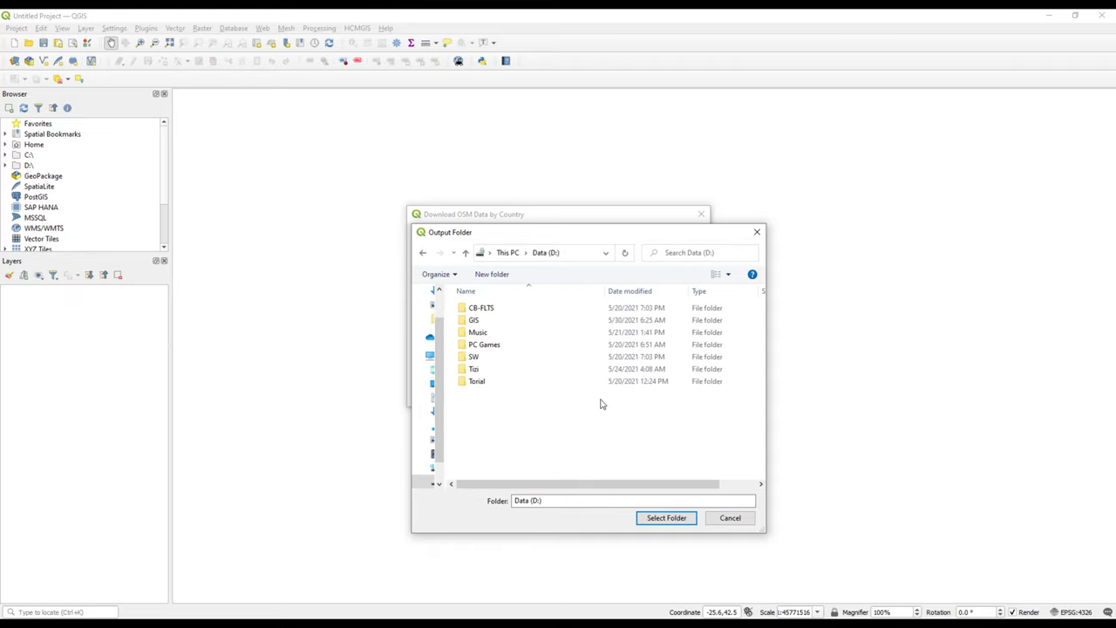
{"action": "double_click", "coordinate": [473, 320]}
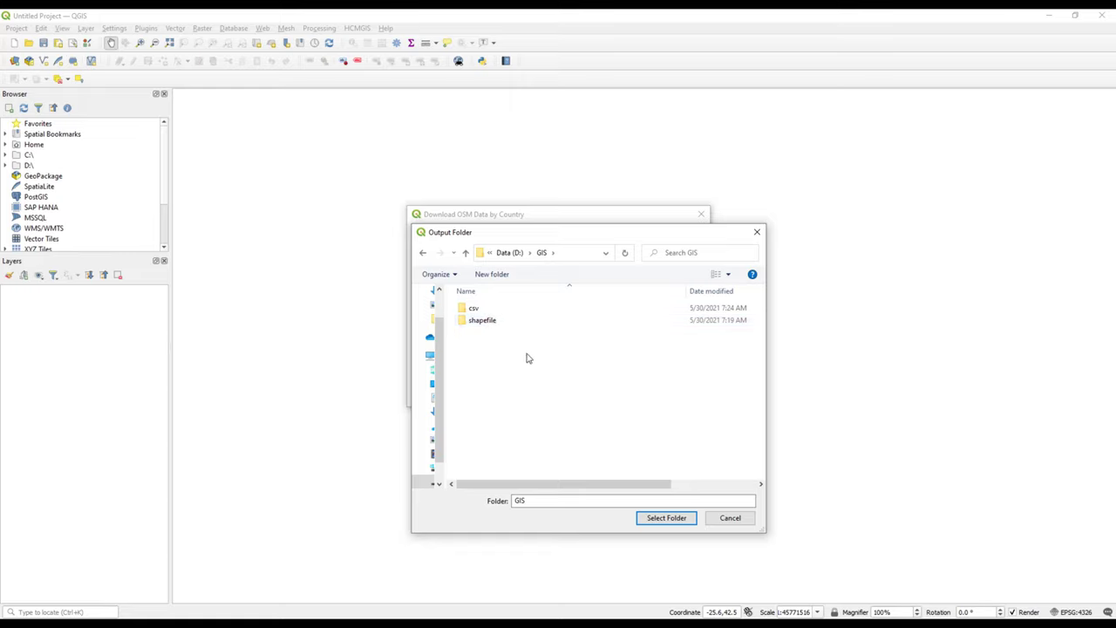
{"action": "left_click", "coordinate": [670, 520]}
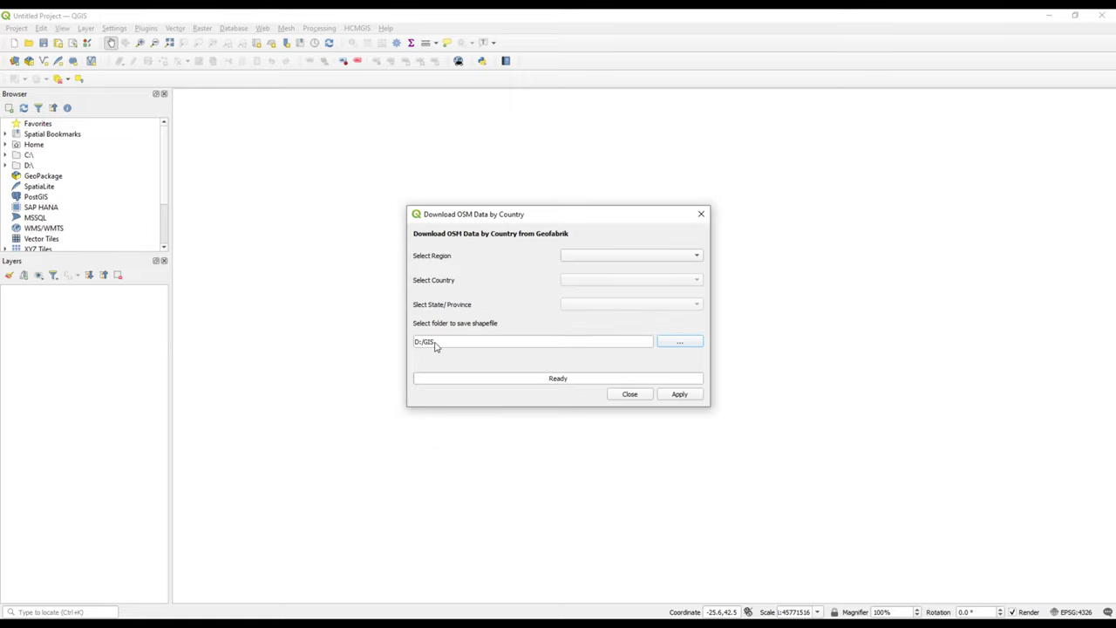
{"action": "left_click", "coordinate": [436, 345]}
- Choose the region Africa and the country Sao Tome and Principe, and confirm the OSM shapefile download
{"action": "left_click", "coordinate": [619, 260]}
{"action": "left_click", "coordinate": [601, 258]}
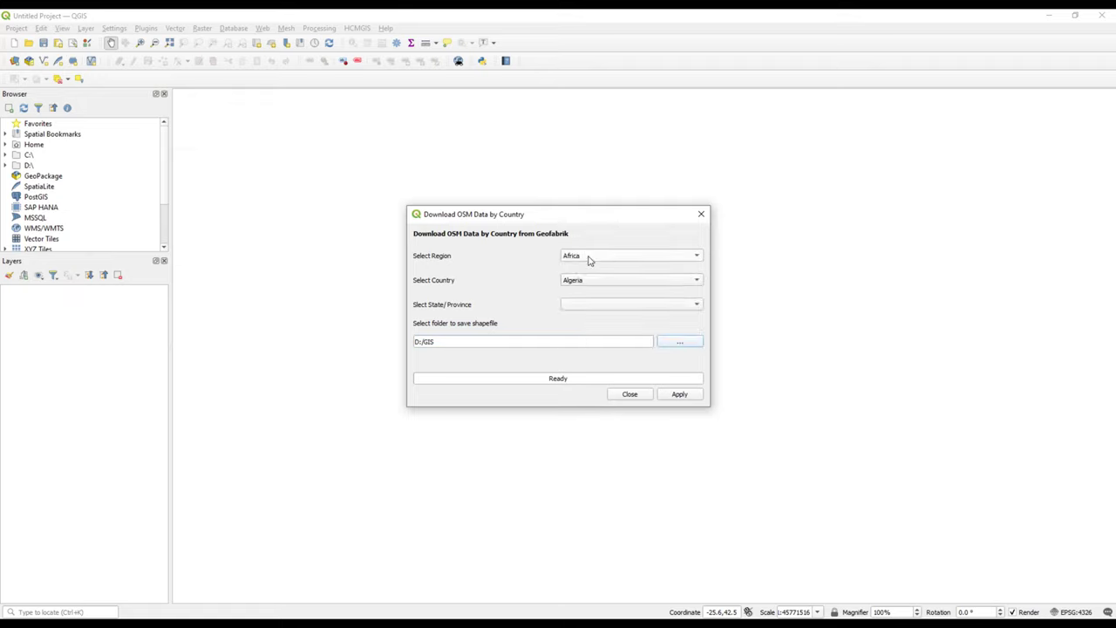
{"action": "left_click", "coordinate": [625, 284]}
{"action": "scroll", "coordinate": [623, 296], "scroll_direction": "down", "scroll_amount": 2}
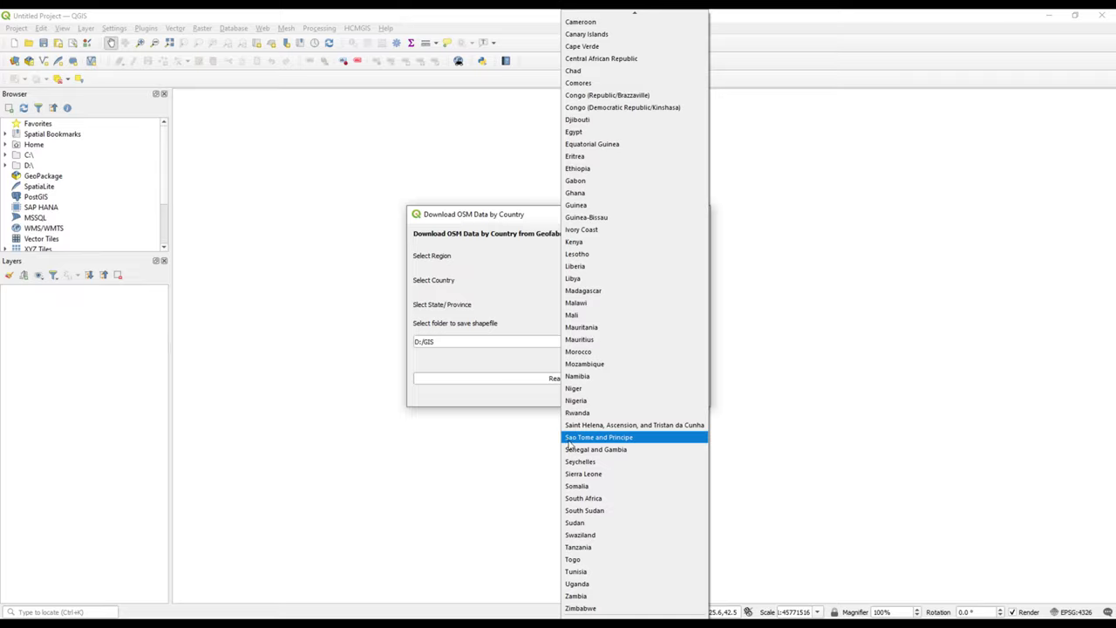
{"action": "left_click", "coordinate": [607, 439]}
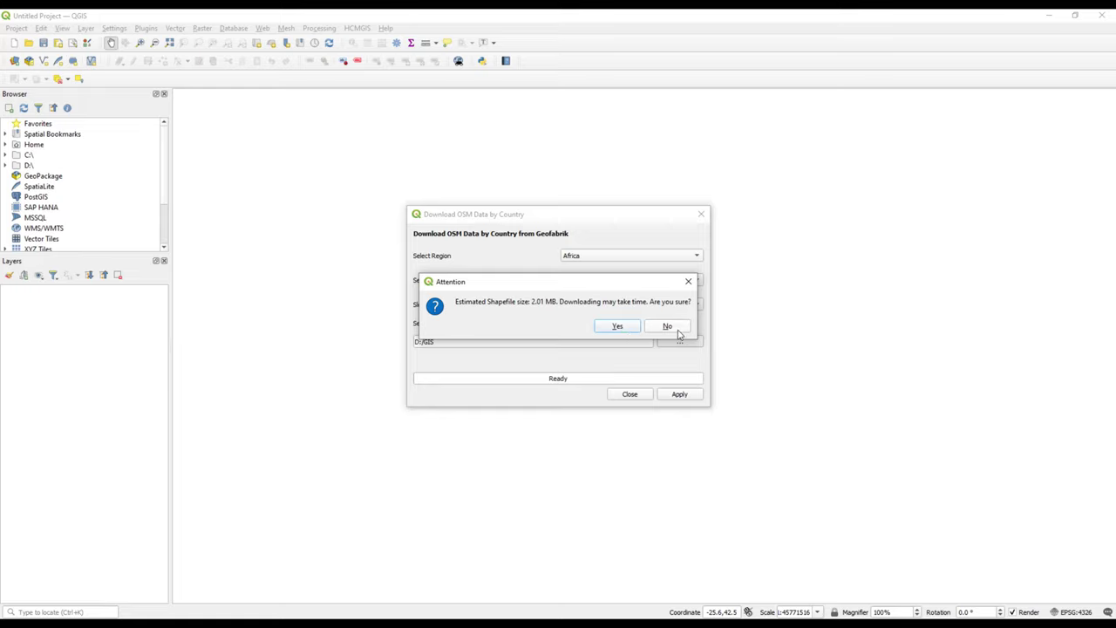
{"action": "left_click", "coordinate": [620, 327]}
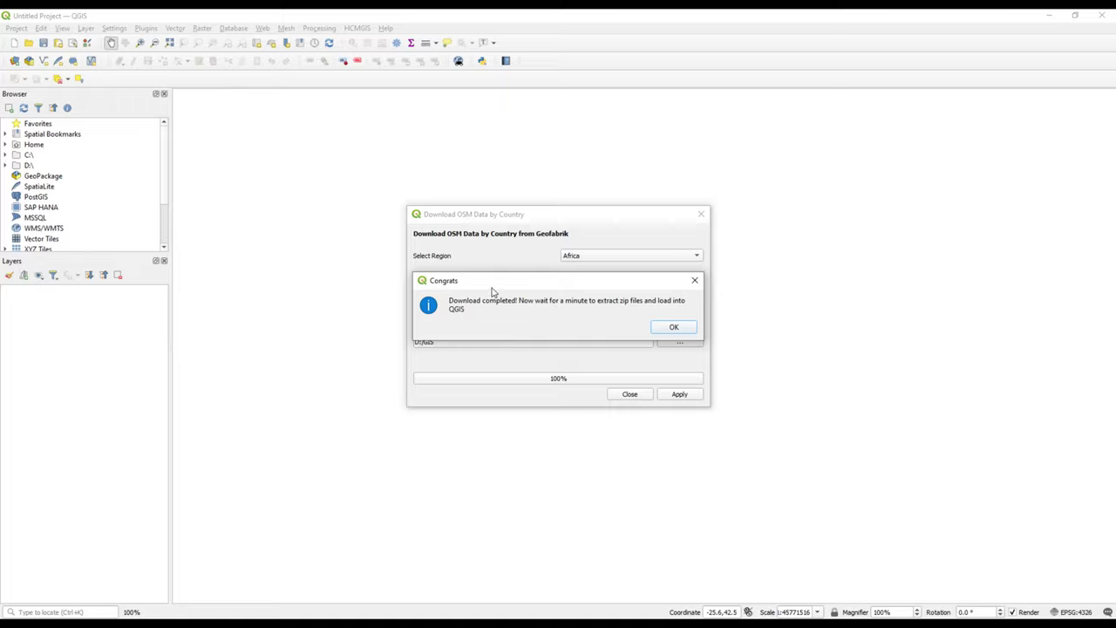
- Check the D:\GIS folder in File Explorer for the downloaded Sao Tome and Principe zip file, and minimize the window
{"action": "left_click", "coordinate": [127, 618]}
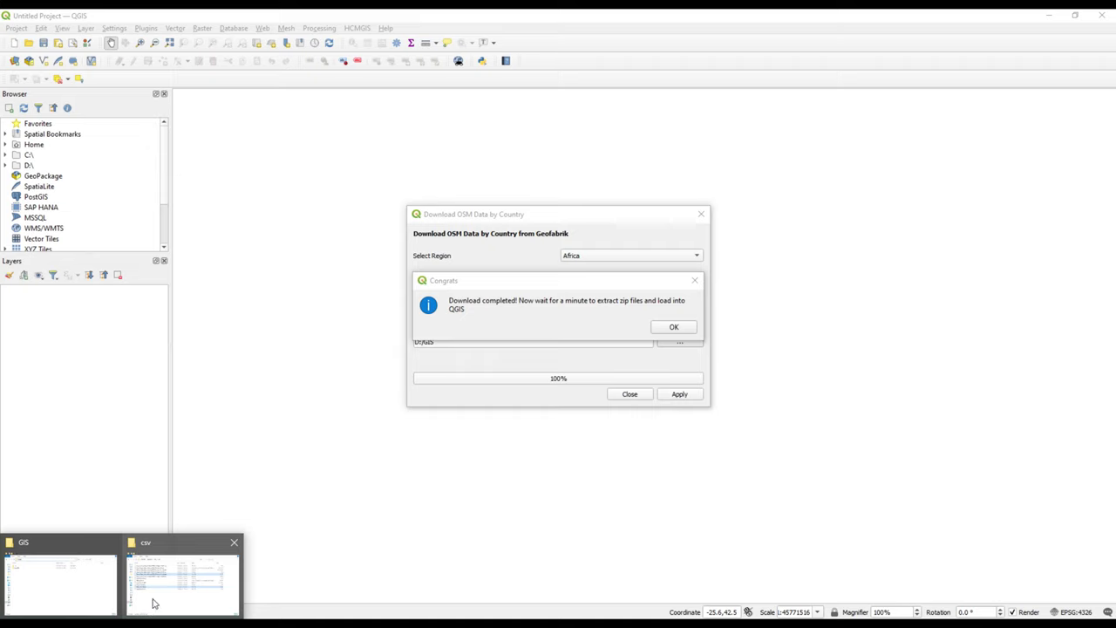
{"action": "left_click", "coordinate": [156, 601]}
{"action": "left_click", "coordinate": [449, 289]}
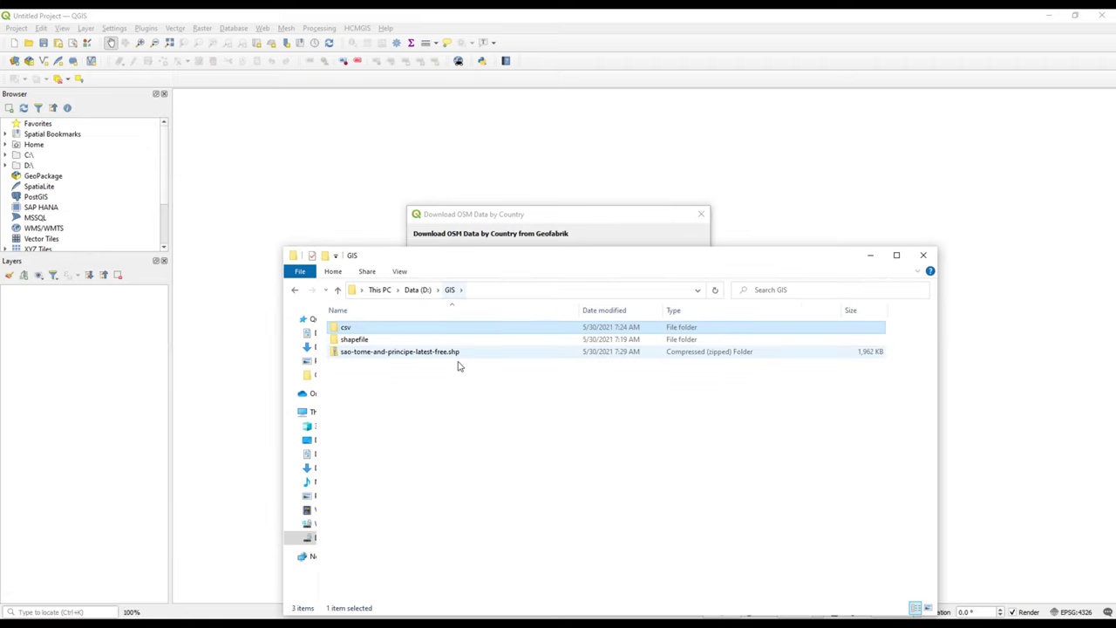
{"action": "left_click_drag", "start_coordinate": [463, 263], "coordinate": [895, 216]}
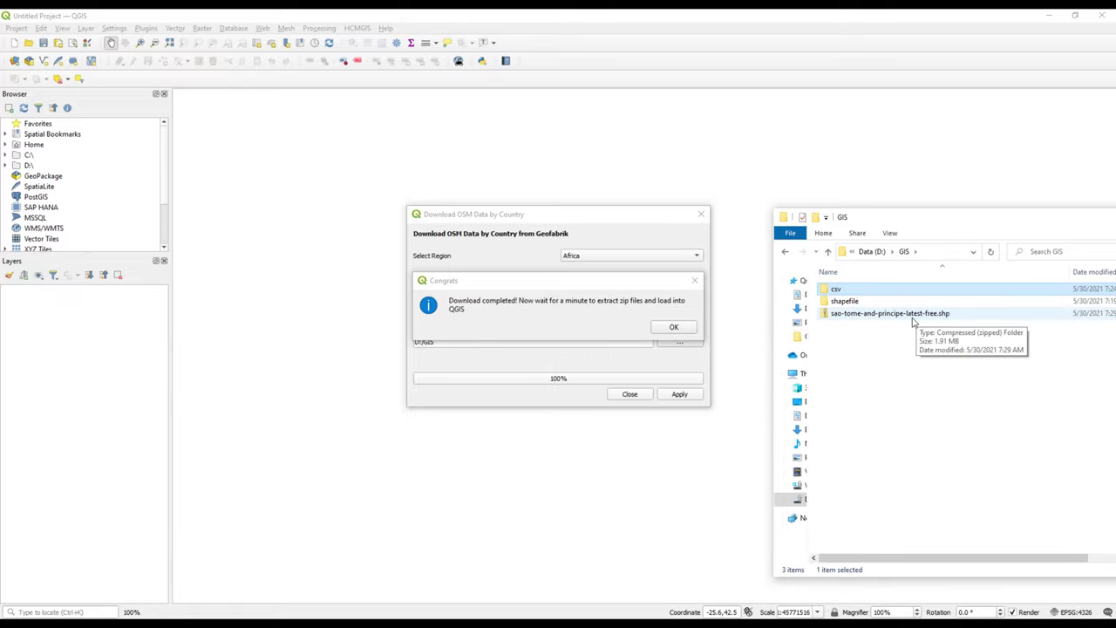
{"action": "left_click_drag", "start_coordinate": [924, 217], "coordinate": [717, 167]}
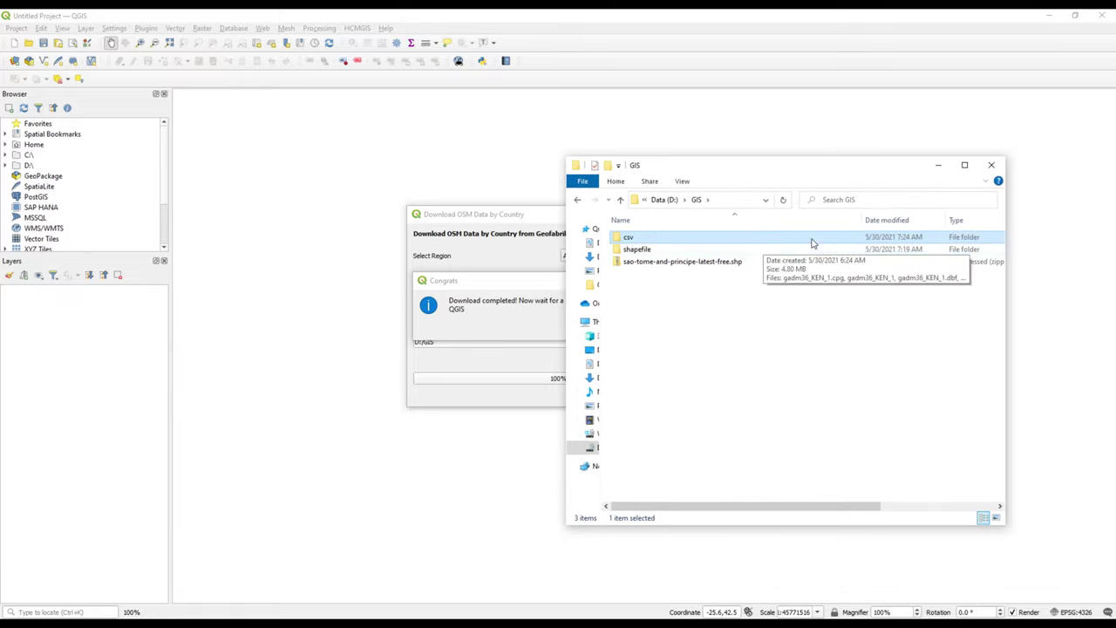
{"action": "left_click", "coordinate": [938, 165]}
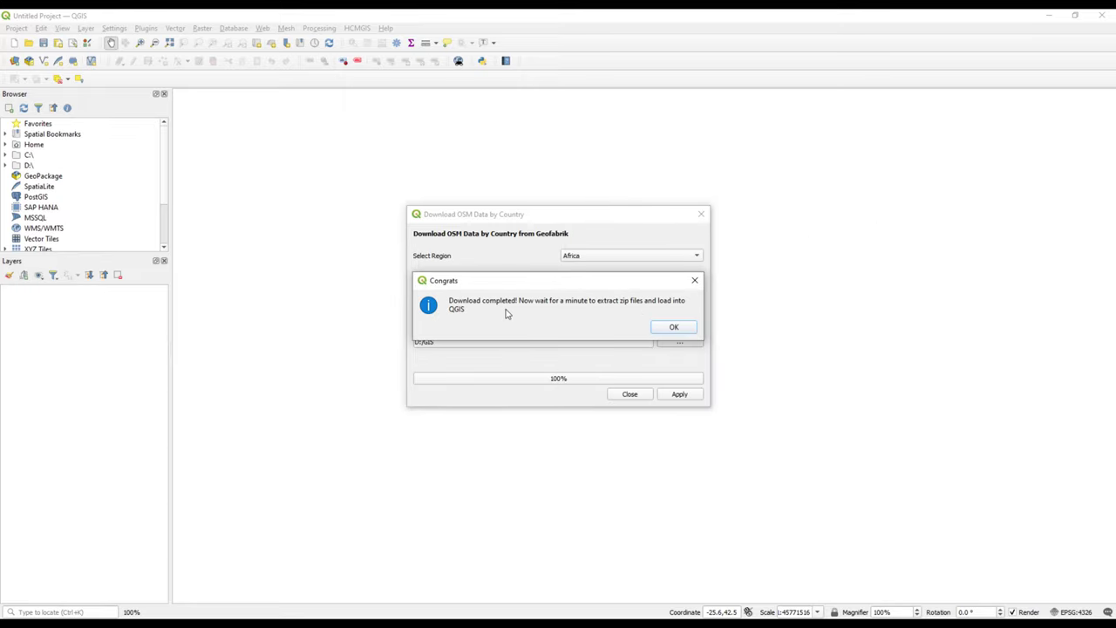
- Extract and load the downloaded Sao Tome and Principe OSM layers into the project, and close the download dialog
{"action": "left_click", "coordinate": [674, 329]}
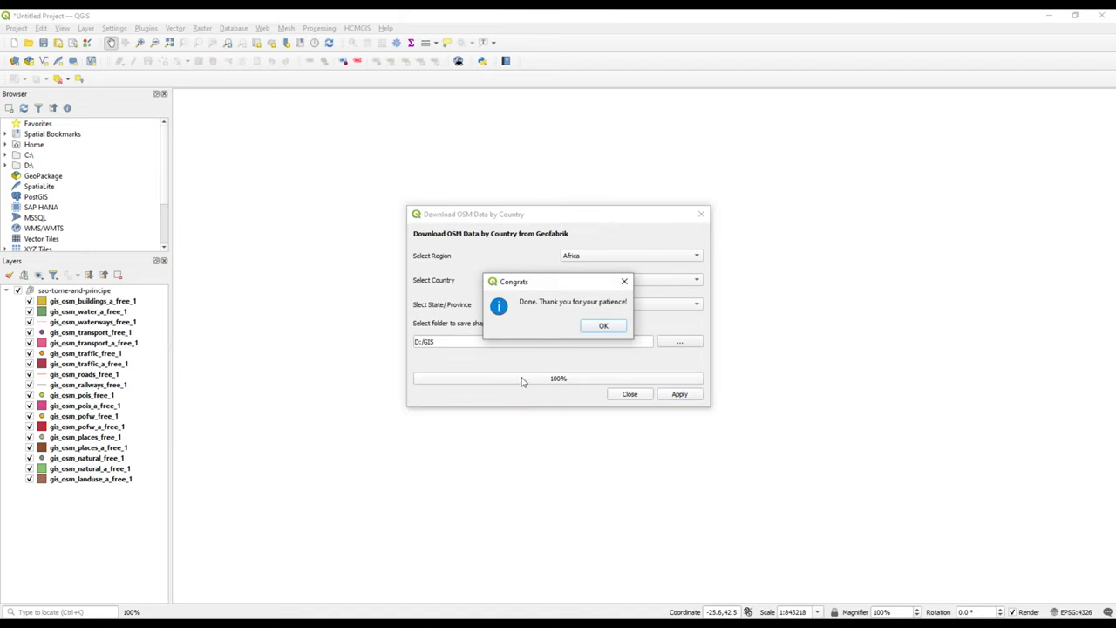
{"action": "left_click", "coordinate": [603, 327]}
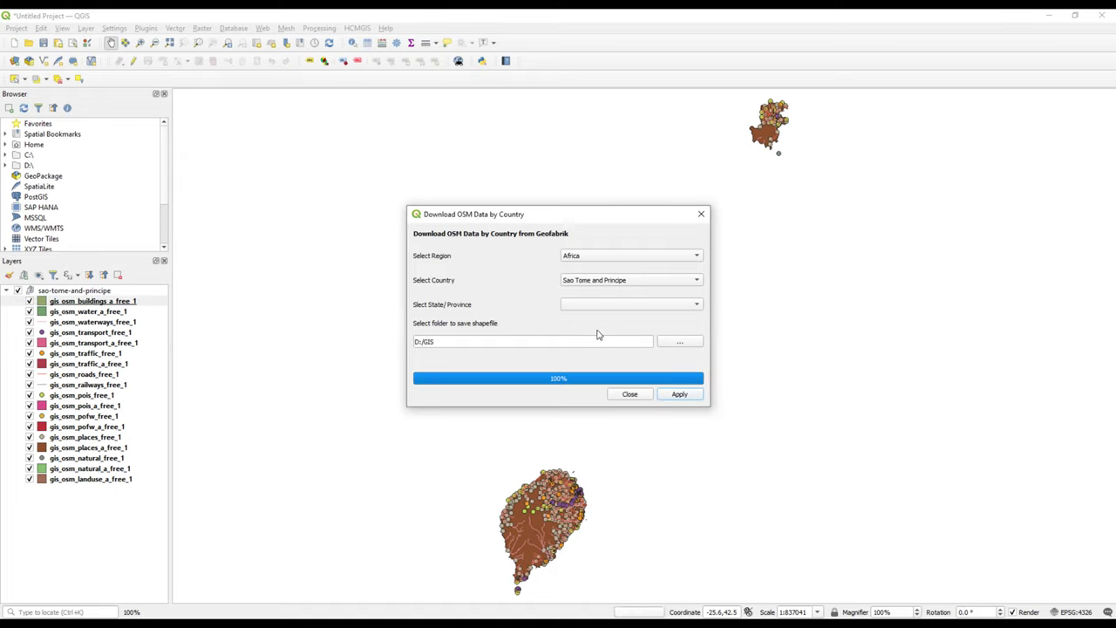
{"action": "left_click", "coordinate": [629, 394]}
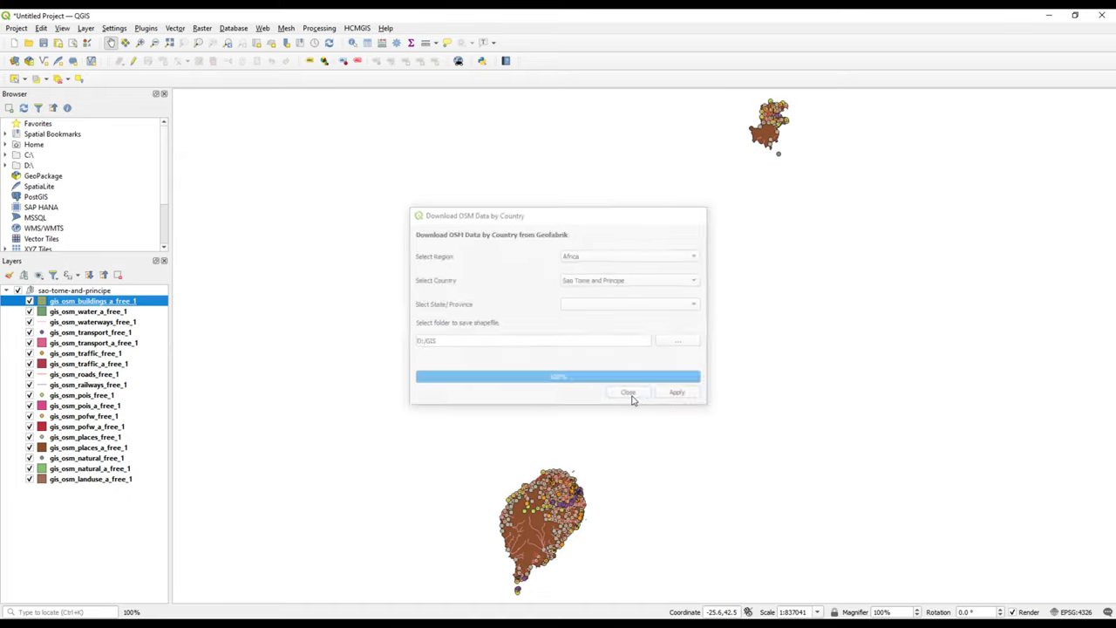
- Look through the extracted sao-tome-and-principe-latest-free.shp folder inside D:\GIS in File Explorer, and minimize the window
{"action": "mouse_move", "coordinate": [117, 623]}
{"action": "left_click", "coordinate": [179, 584]}
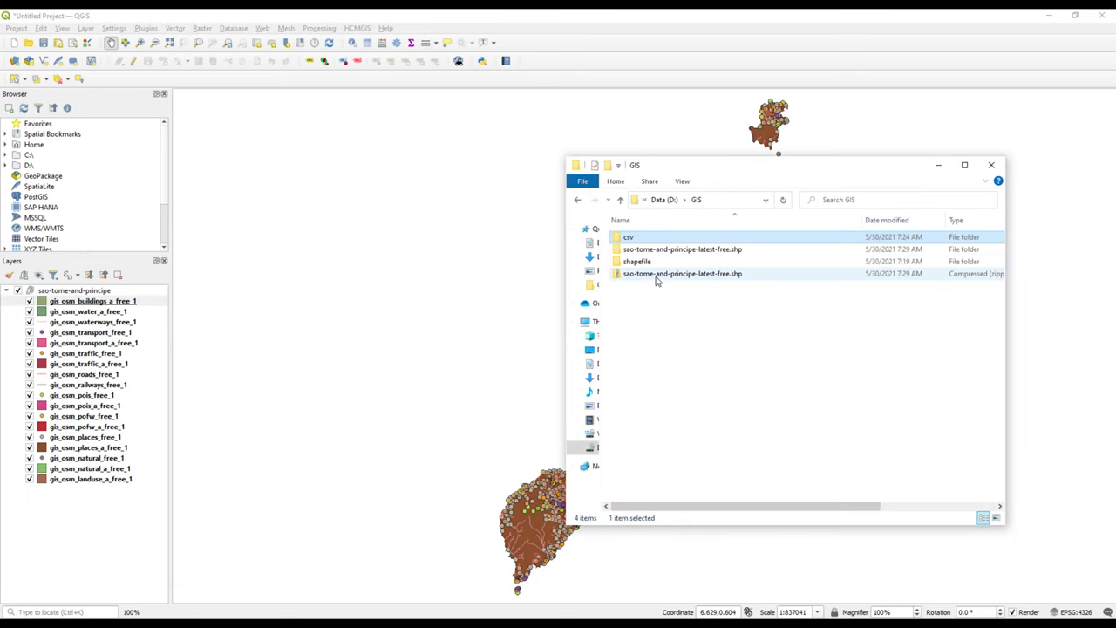
{"action": "double_click", "coordinate": [652, 241]}
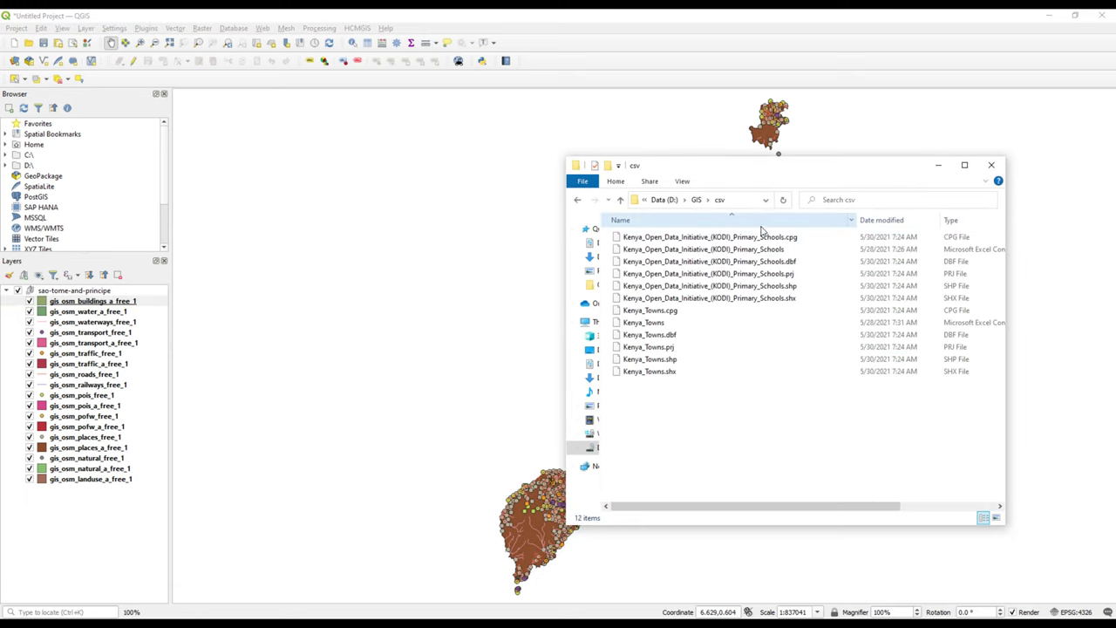
{"action": "left_click", "coordinate": [577, 199]}
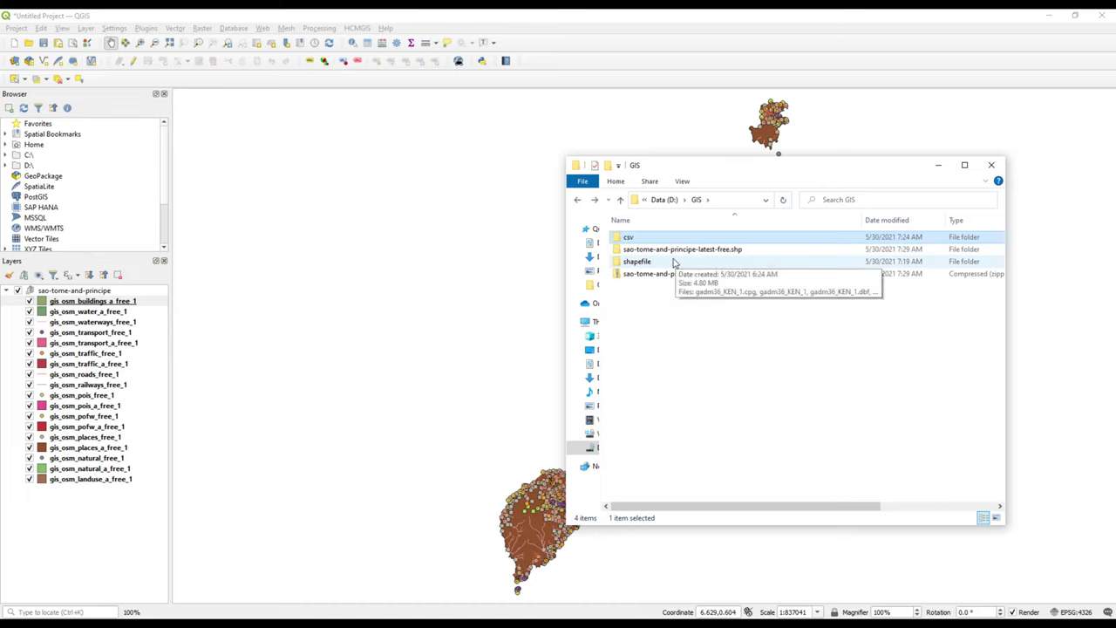
{"action": "left_click", "coordinate": [638, 252]}
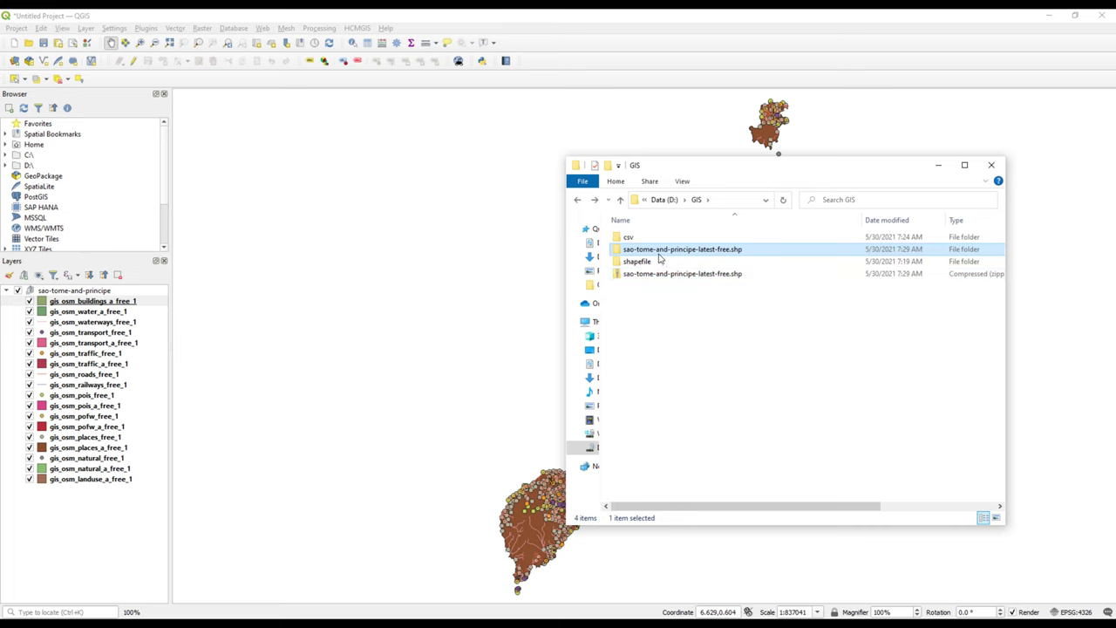
{"action": "double_click", "coordinate": [660, 250]}
{"action": "scroll", "coordinate": [697, 436], "scroll_direction": "down", "scroll_amount": 20}
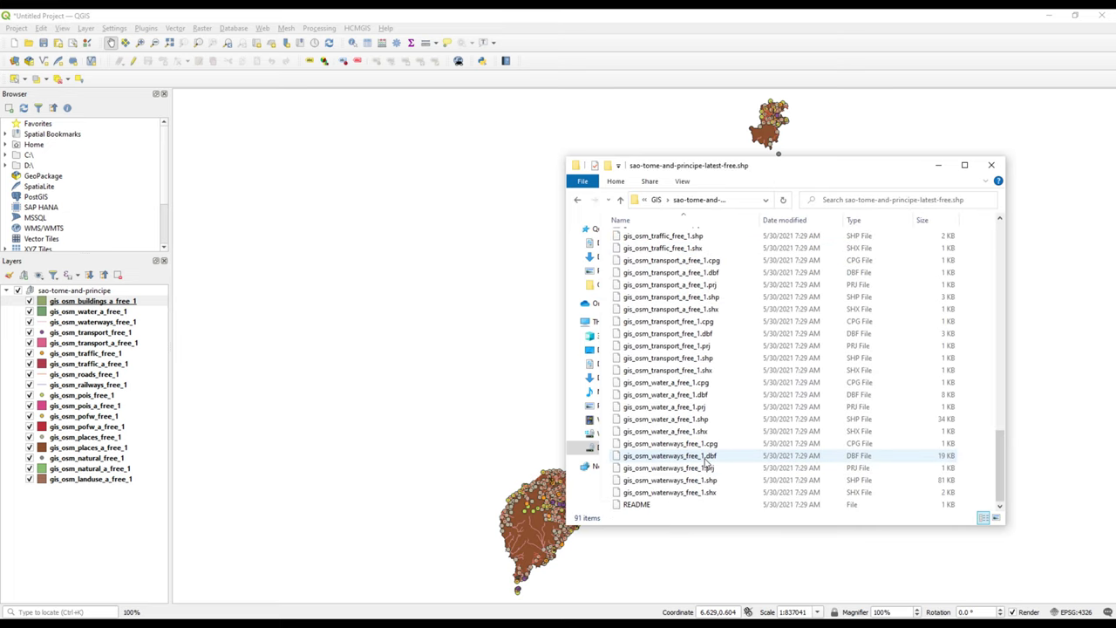
{"action": "scroll", "coordinate": [707, 462], "scroll_direction": "up", "scroll_amount": 20}
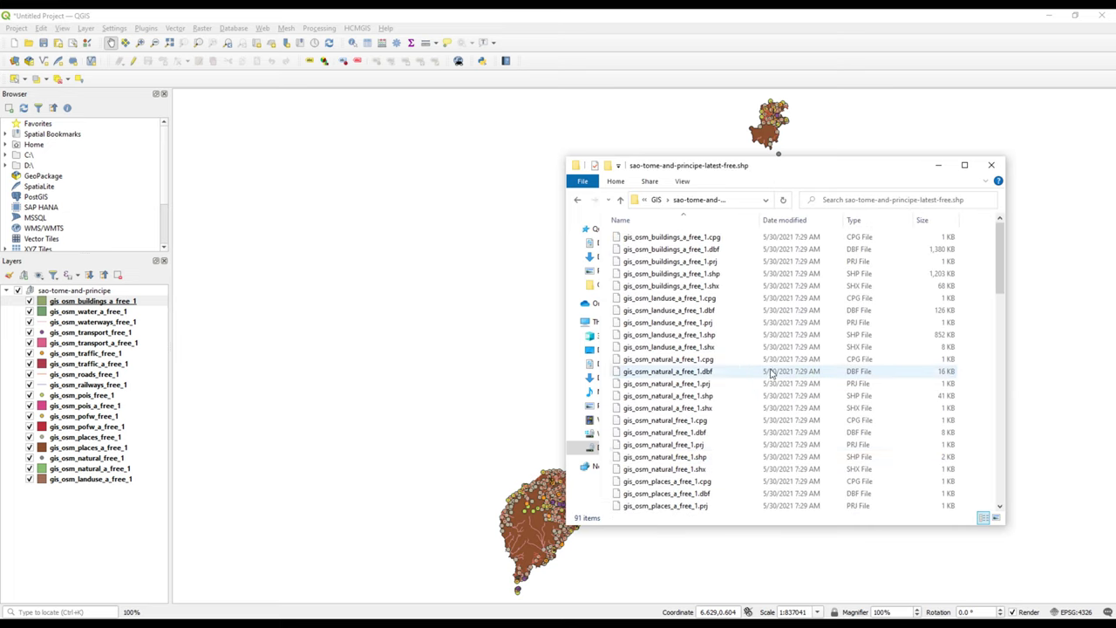
{"action": "left_click", "coordinate": [936, 168]}
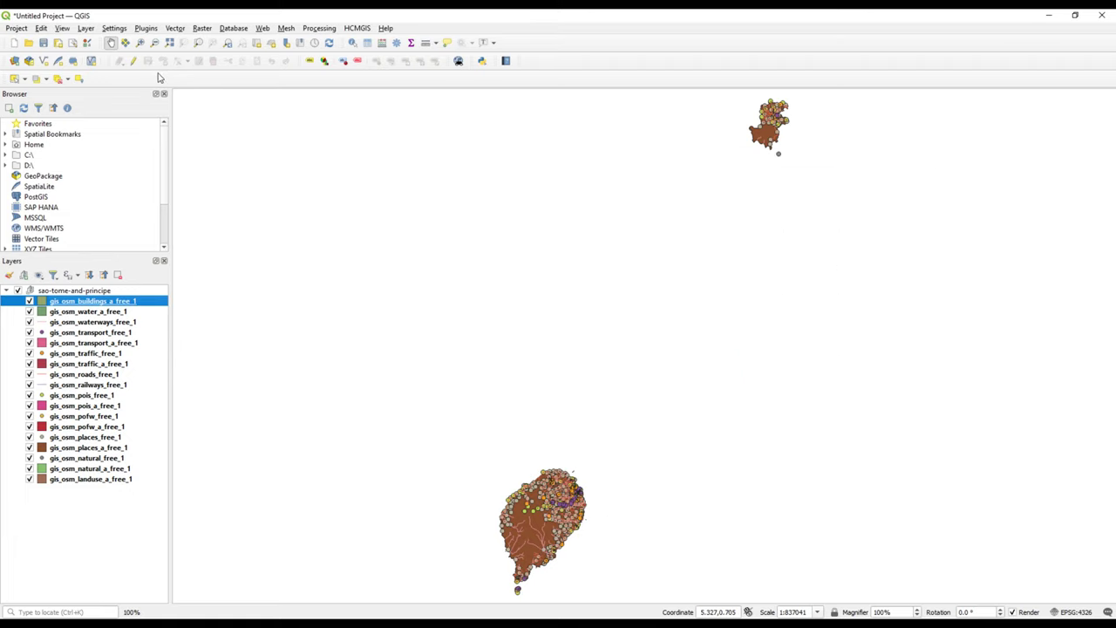
- Add the Google Maps basemap from HCMGIS and place it below the sao-tome-and-principe layer group
{"action": "left_click", "coordinate": [357, 28]}
{"action": "mouse_move", "coordinate": [383, 41]}
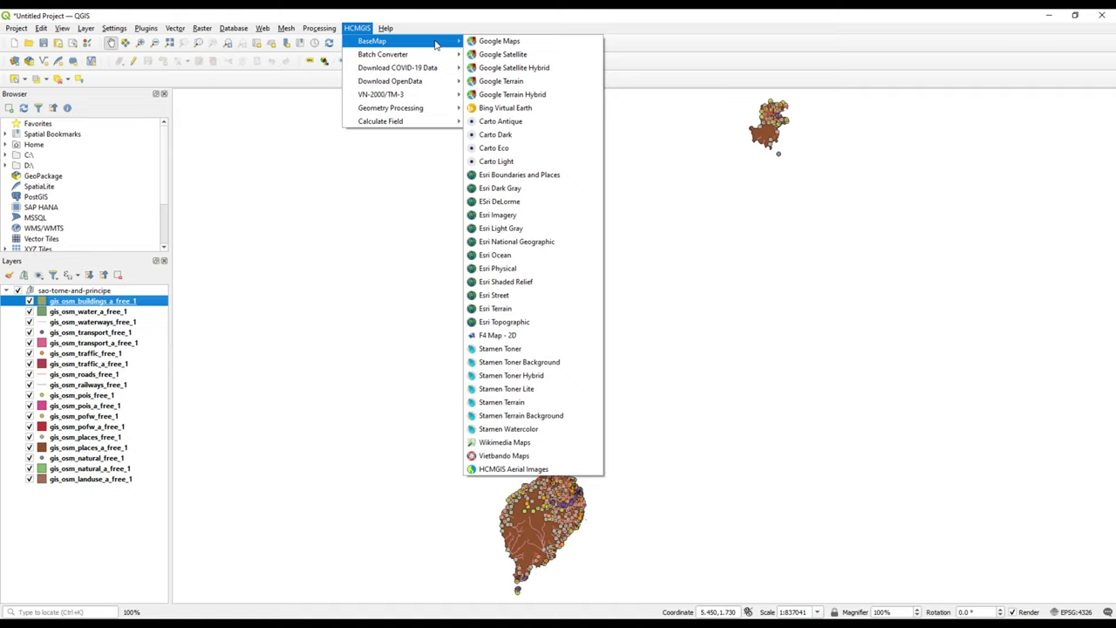
{"action": "left_click", "coordinate": [499, 41]}
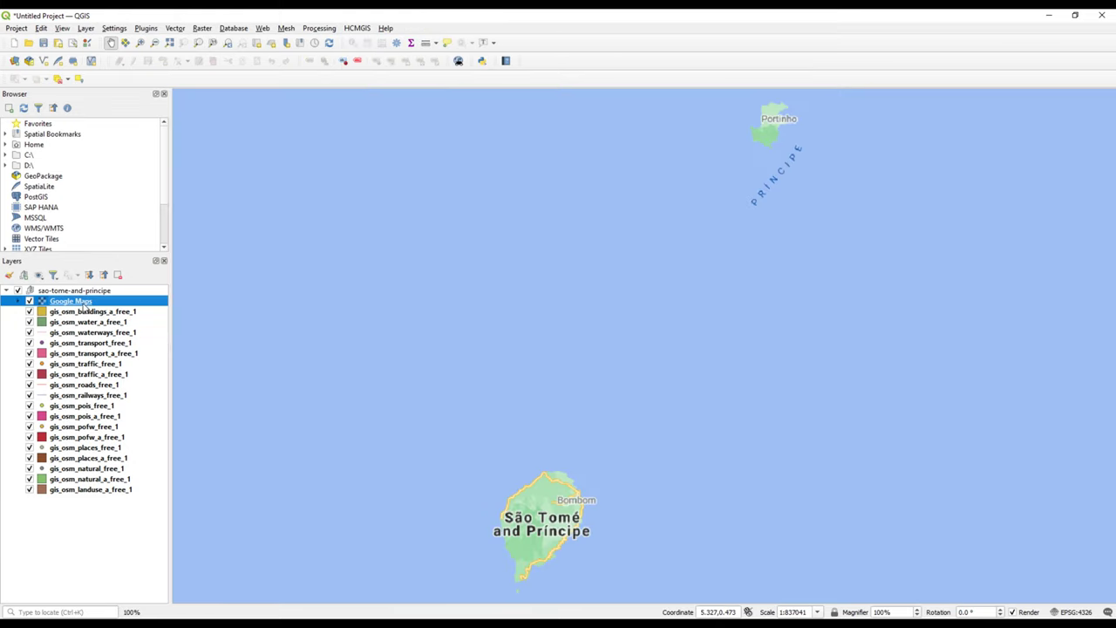
{"action": "left_click_drag", "start_coordinate": [85, 307], "coordinate": [90, 510]}
- Examine where the Sao Tome and Principe OSM data lies on the basemap, from world scale down to the islands
{"action": "scroll", "coordinate": [707, 341], "scroll_direction": "down", "scroll_amount": 1}
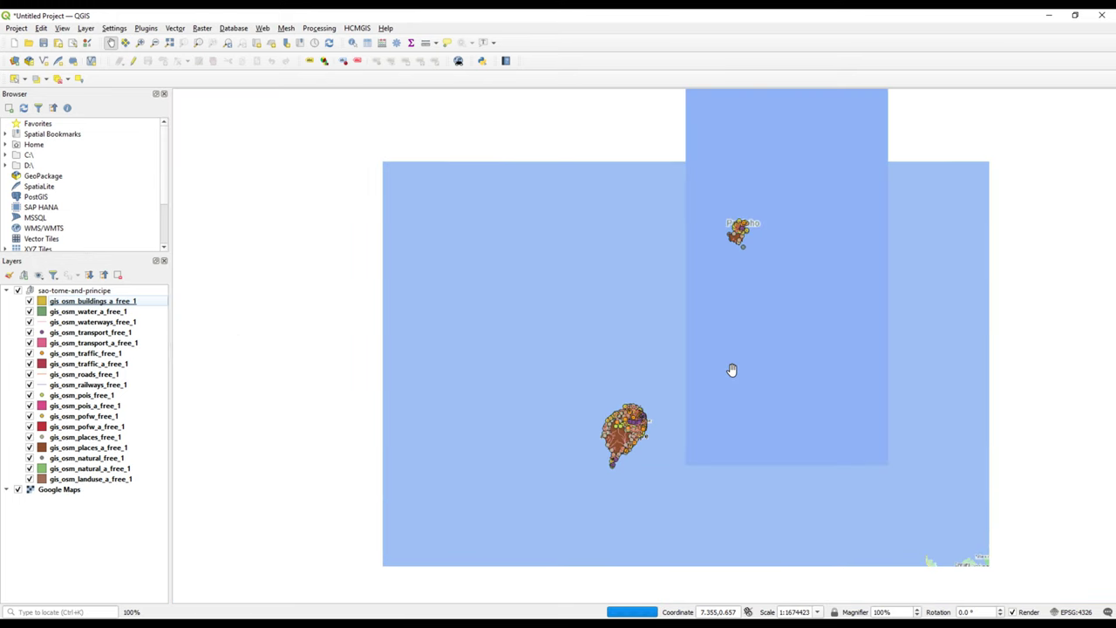
{"action": "scroll", "coordinate": [733, 369], "scroll_direction": "down", "scroll_amount": 3}
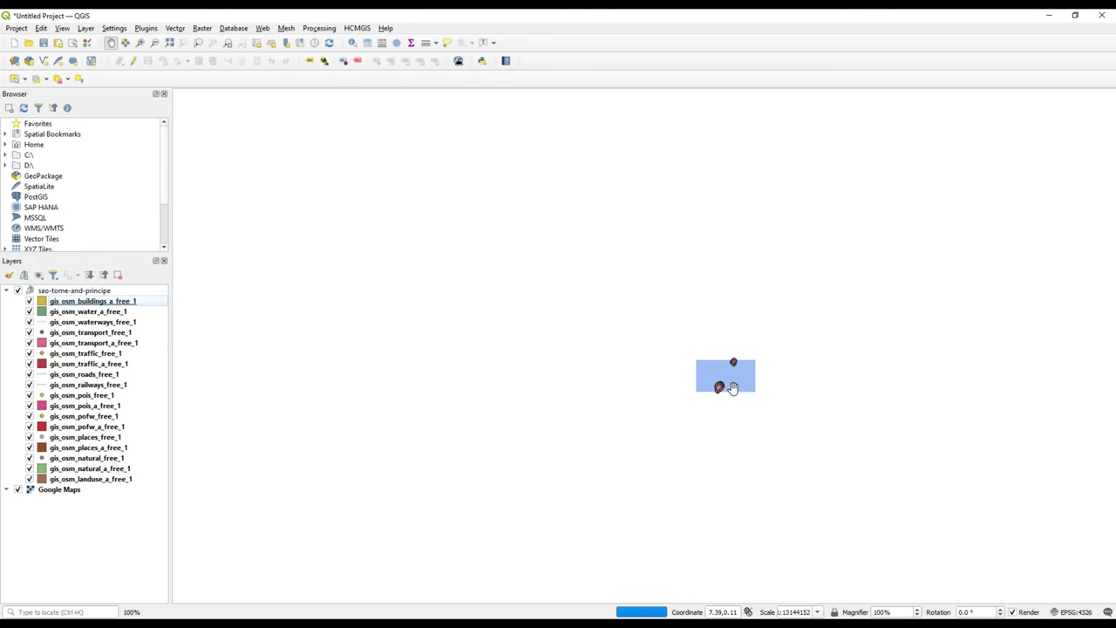
{"action": "scroll", "coordinate": [733, 387], "scroll_direction": "up", "scroll_amount": 1}
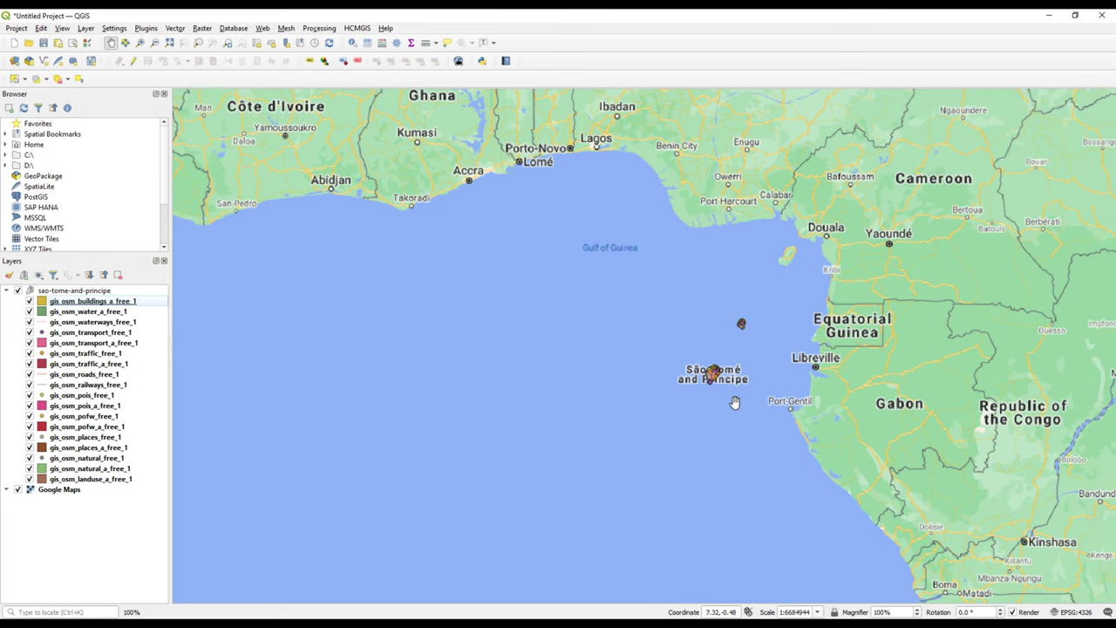
{"action": "scroll", "coordinate": [733, 398], "scroll_direction": "up", "scroll_amount": 1}
{"action": "scroll", "coordinate": [720, 390], "scroll_direction": "down", "scroll_amount": 2}
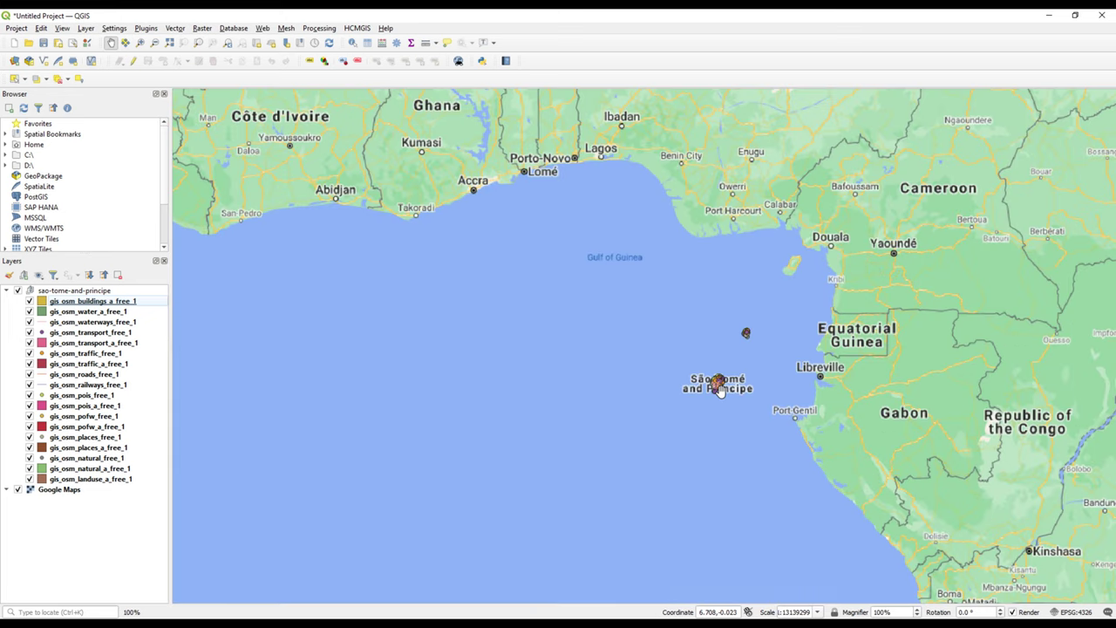
{"action": "scroll", "coordinate": [721, 389], "scroll_direction": "down", "scroll_amount": 2}
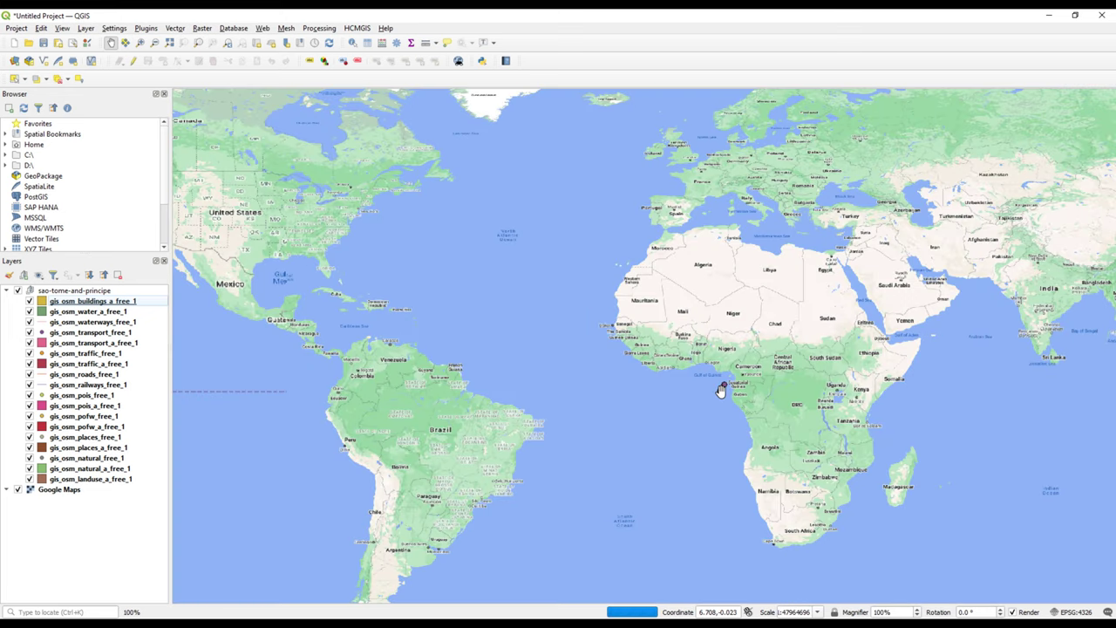
{"action": "scroll", "coordinate": [720, 390], "scroll_direction": "up", "scroll_amount": 5}
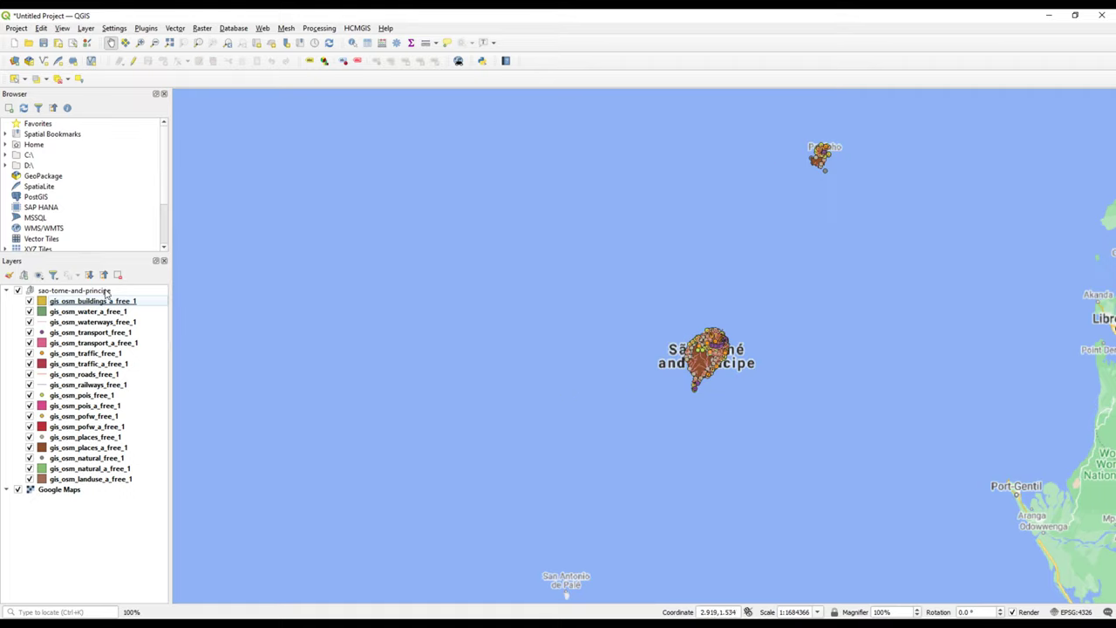
- Remove the sao-tome-and-principe layer group and the Google Maps basemap from the project
{"action": "right_click", "coordinate": [106, 293]}
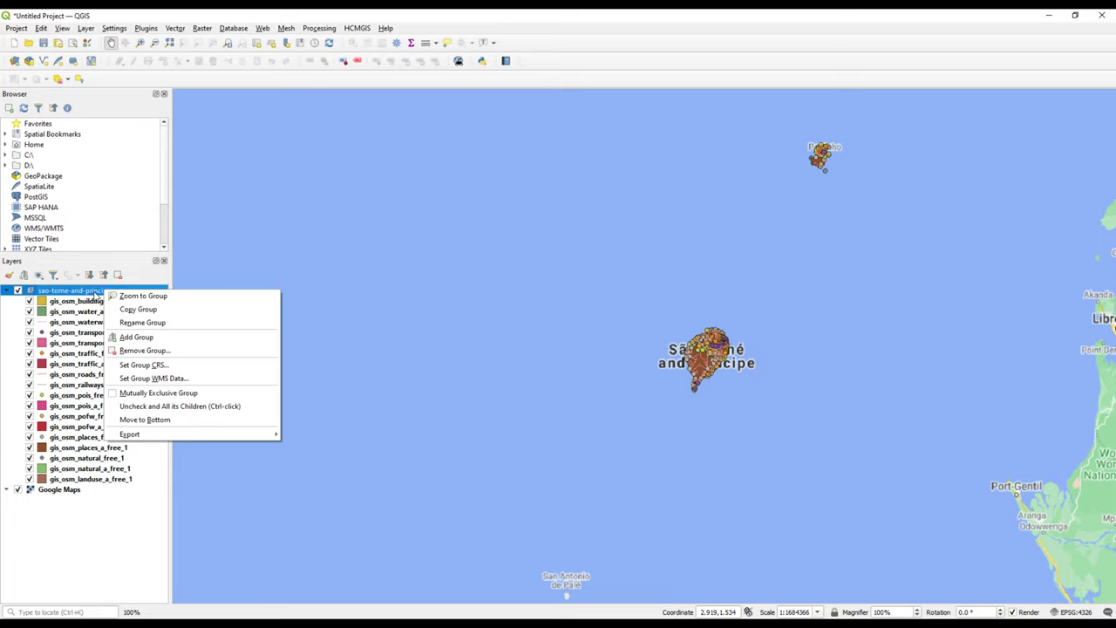
{"action": "left_click", "coordinate": [7, 293]}
{"action": "left_click", "coordinate": [7, 291]}
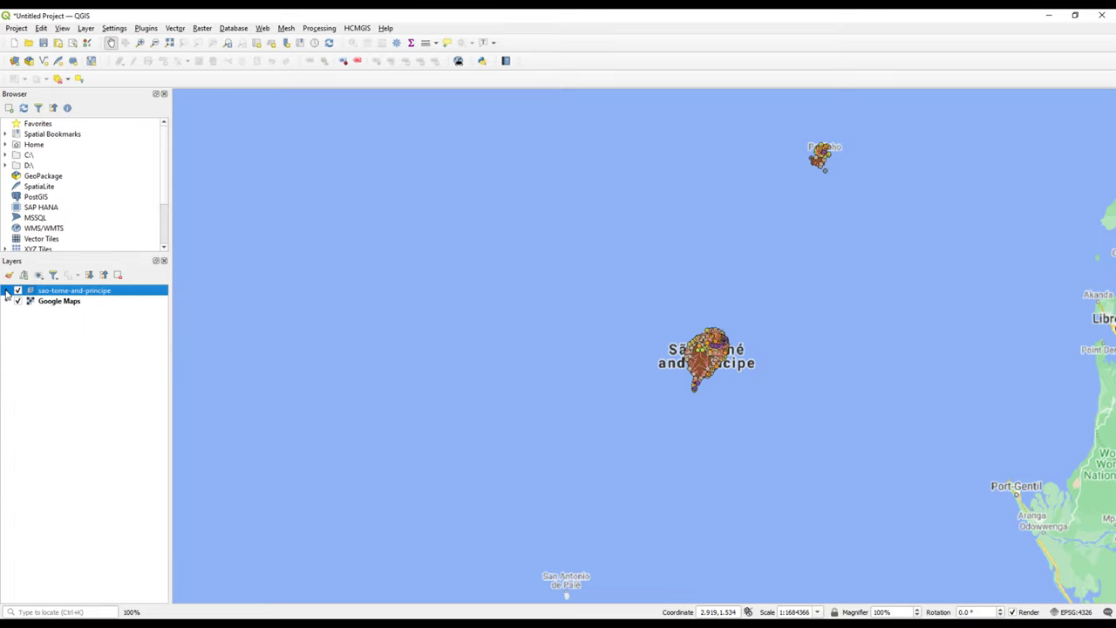
{"action": "left_click", "coordinate": [39, 302], "text": "shift"}
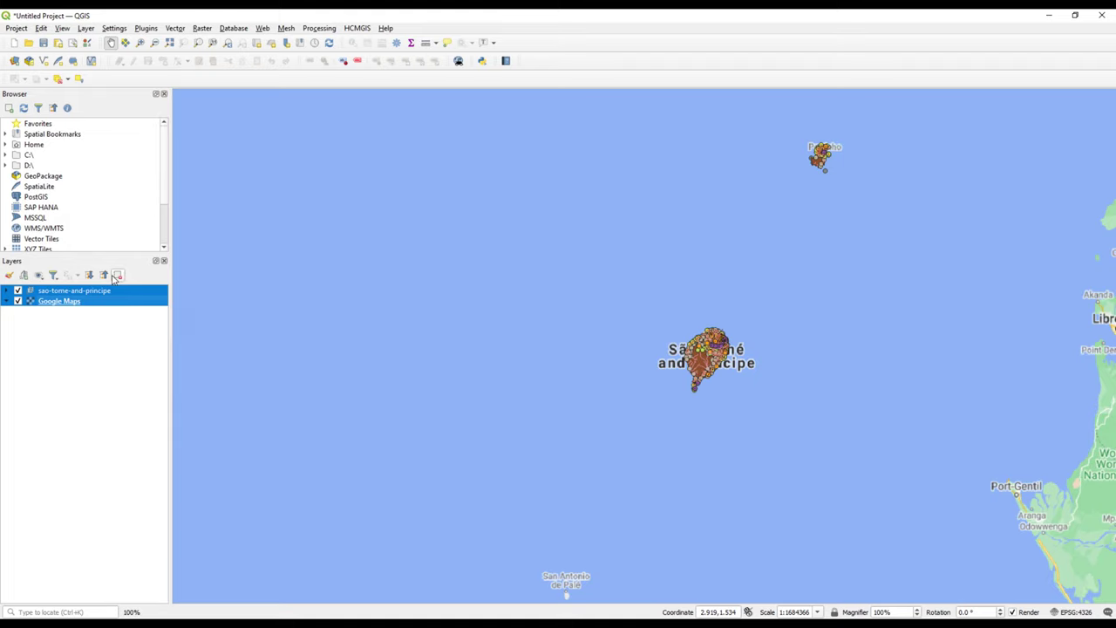
{"action": "left_click", "coordinate": [117, 274]}
{"action": "left_click", "coordinate": [532, 332]}
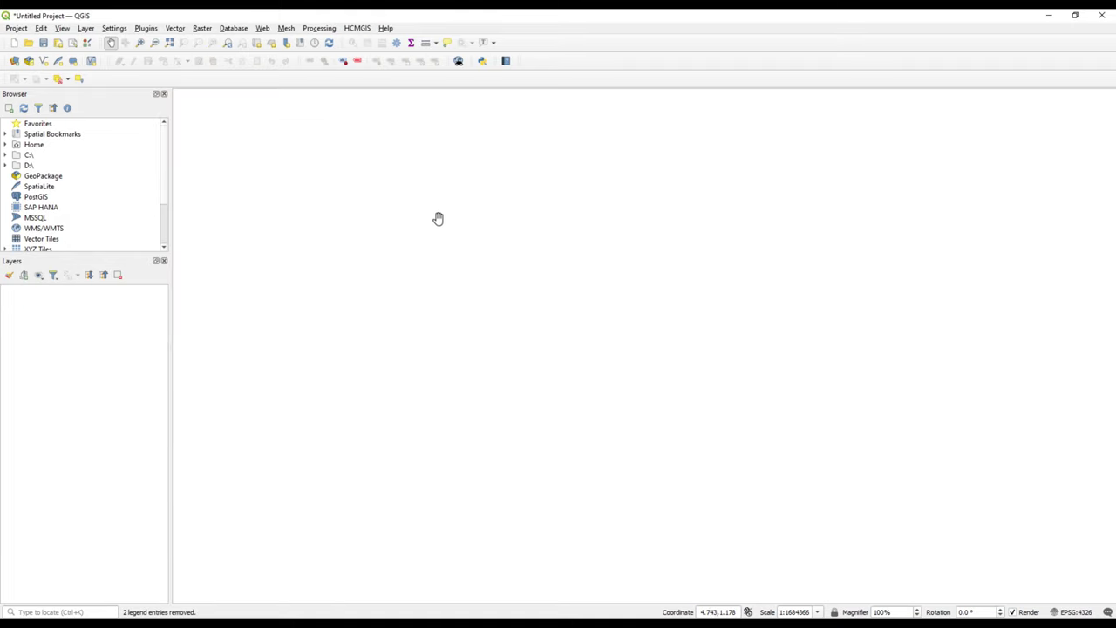
- Open the HCMGIS download for GADM global administrative areas by country and choose Sao Tome and Principe
{"action": "left_click", "coordinate": [358, 29]}
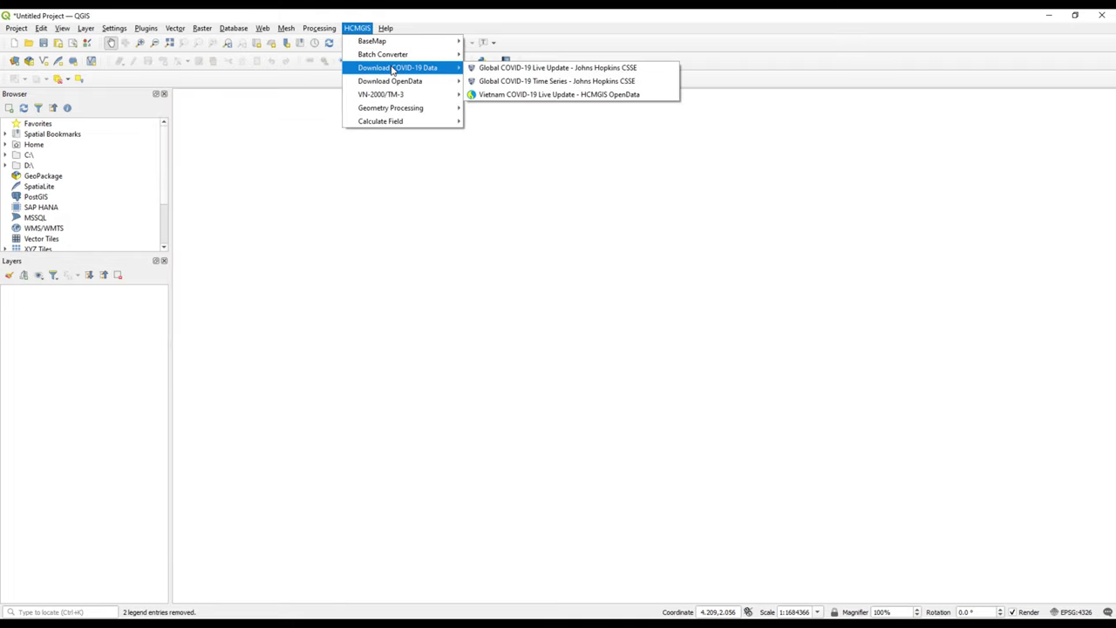
{"action": "mouse_move", "coordinate": [395, 81]}
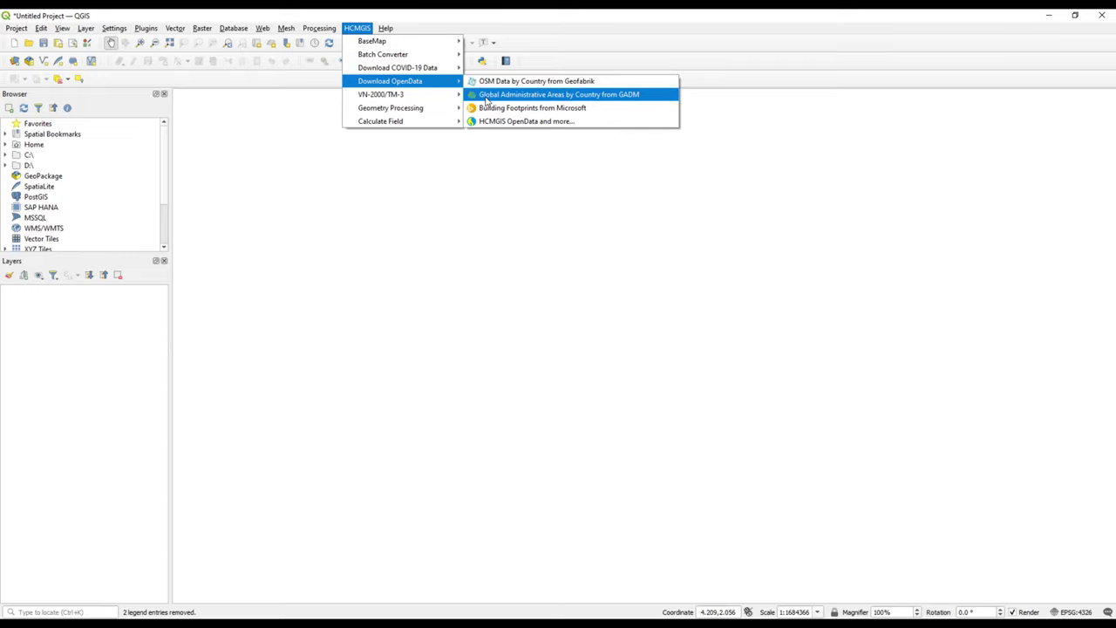
{"action": "left_click", "coordinate": [585, 98]}
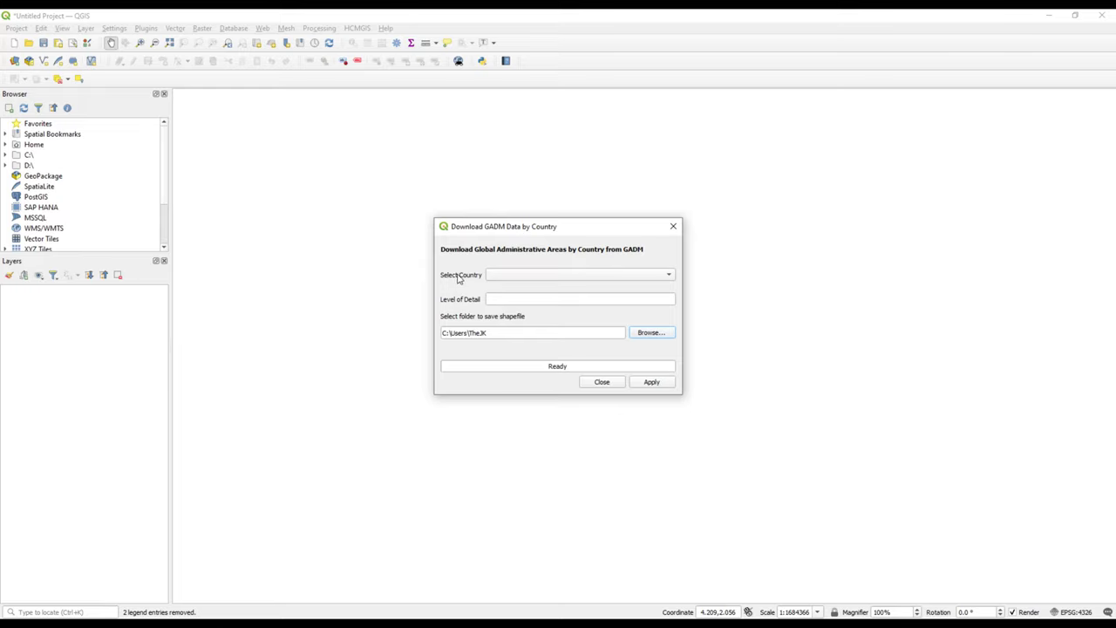
{"action": "left_click", "coordinate": [532, 279]}
{"action": "scroll", "coordinate": [552, 332], "scroll_direction": "down", "scroll_amount": 15}
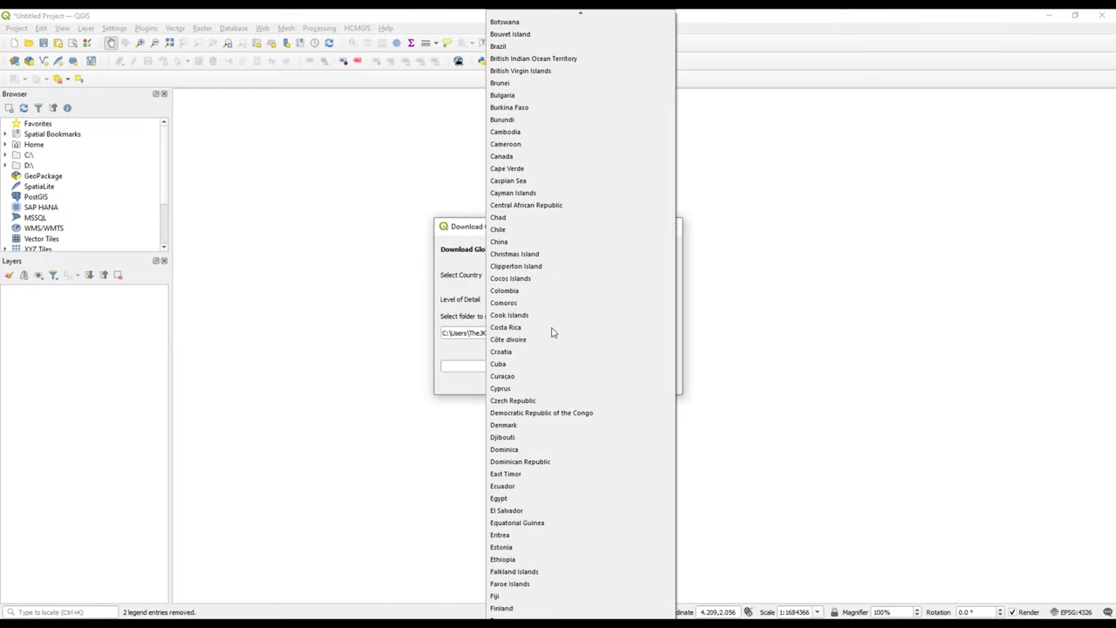
{"action": "left_click", "coordinate": [449, 257]}
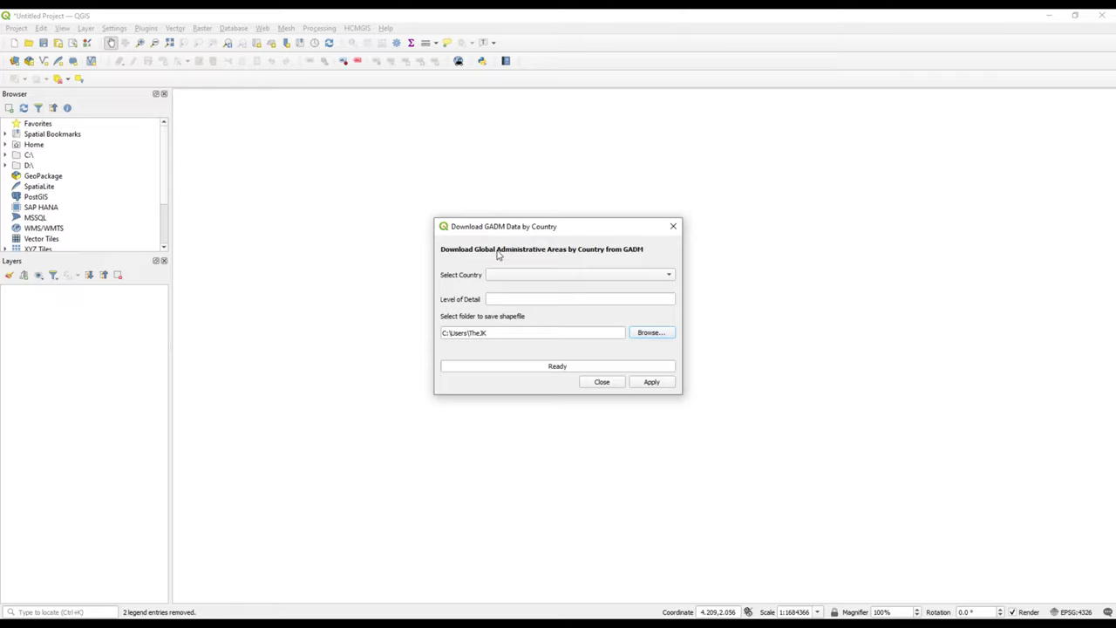
{"action": "left_click", "coordinate": [549, 279]}
{"action": "scroll", "coordinate": [558, 432], "scroll_direction": "down", "scroll_amount": 10}
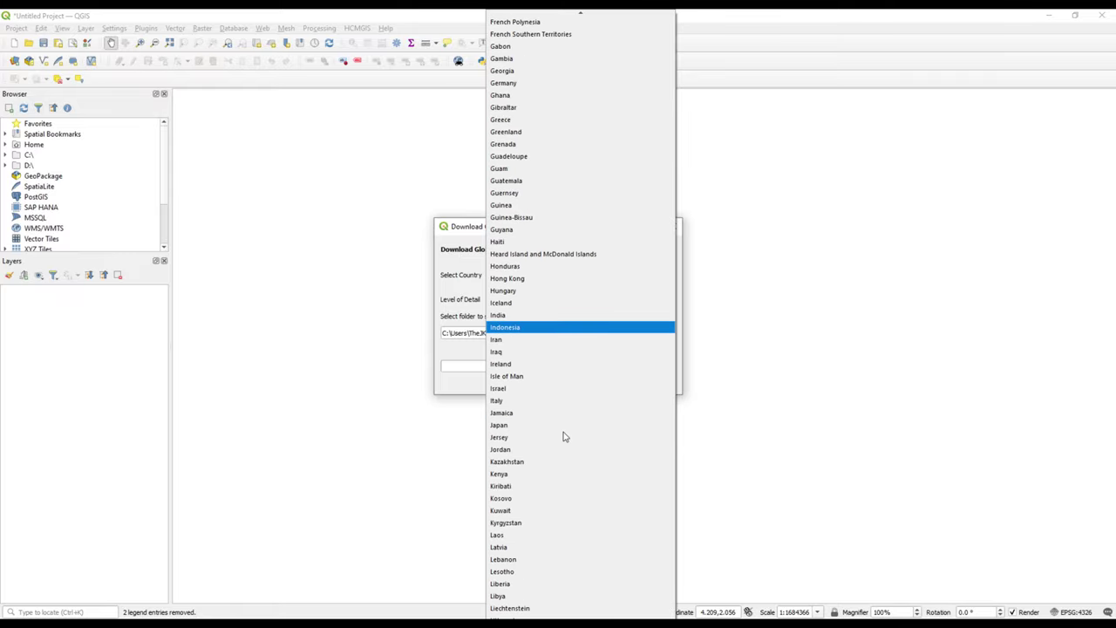
{"action": "scroll", "coordinate": [563, 436], "scroll_direction": "down", "scroll_amount": 20}
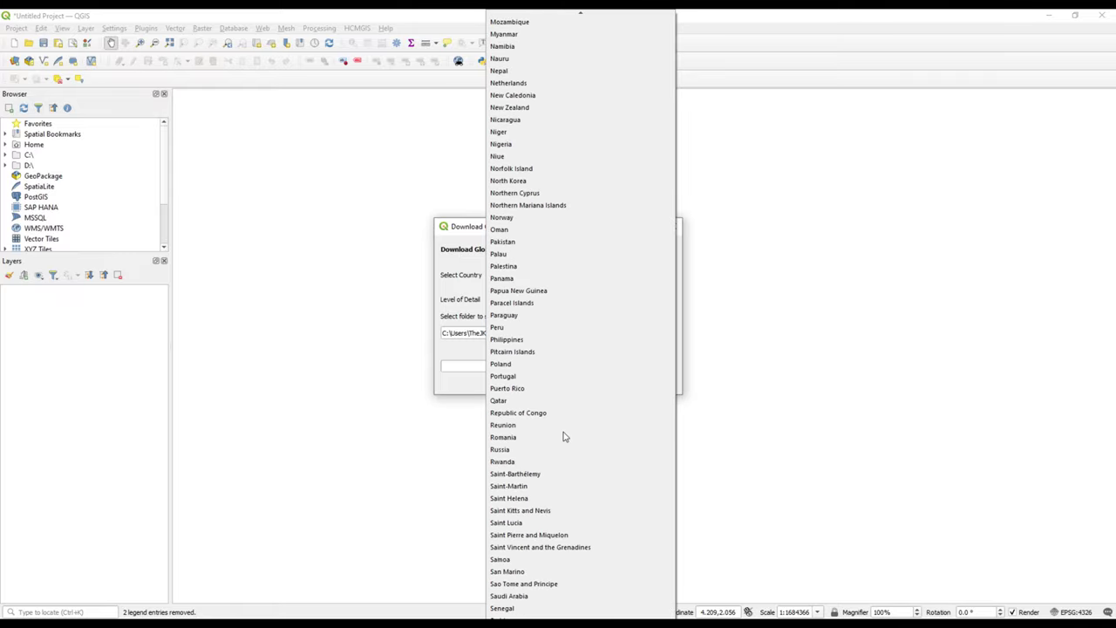
{"action": "scroll", "coordinate": [562, 440], "scroll_direction": "down", "scroll_amount": 2}
{"action": "scroll", "coordinate": [541, 518], "scroll_direction": "down", "scroll_amount": 2}
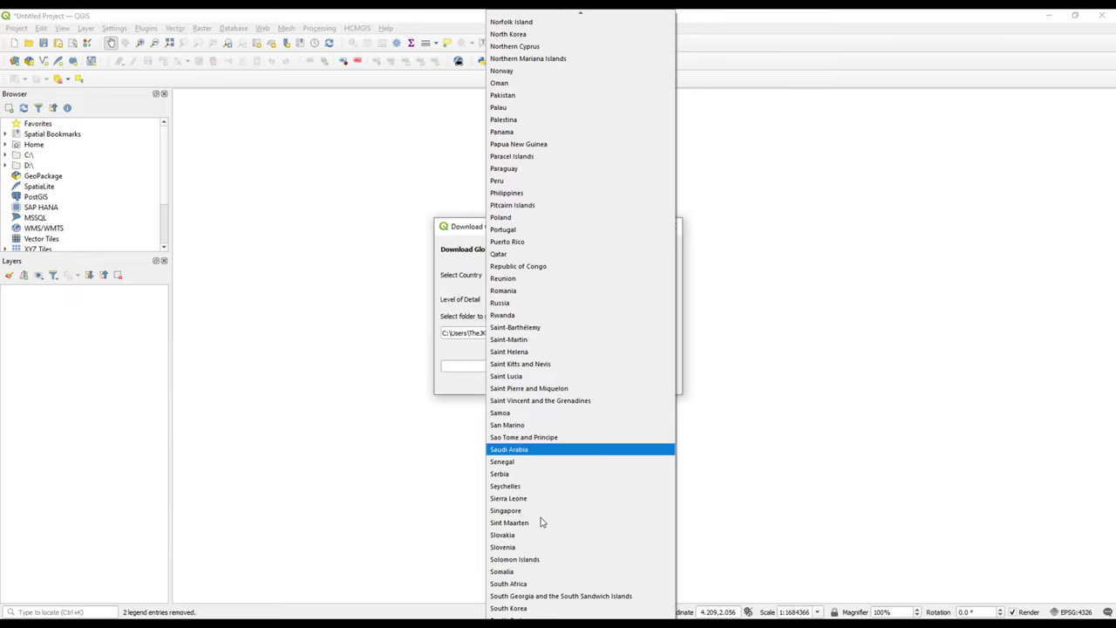
{"action": "left_click", "coordinate": [546, 438]}
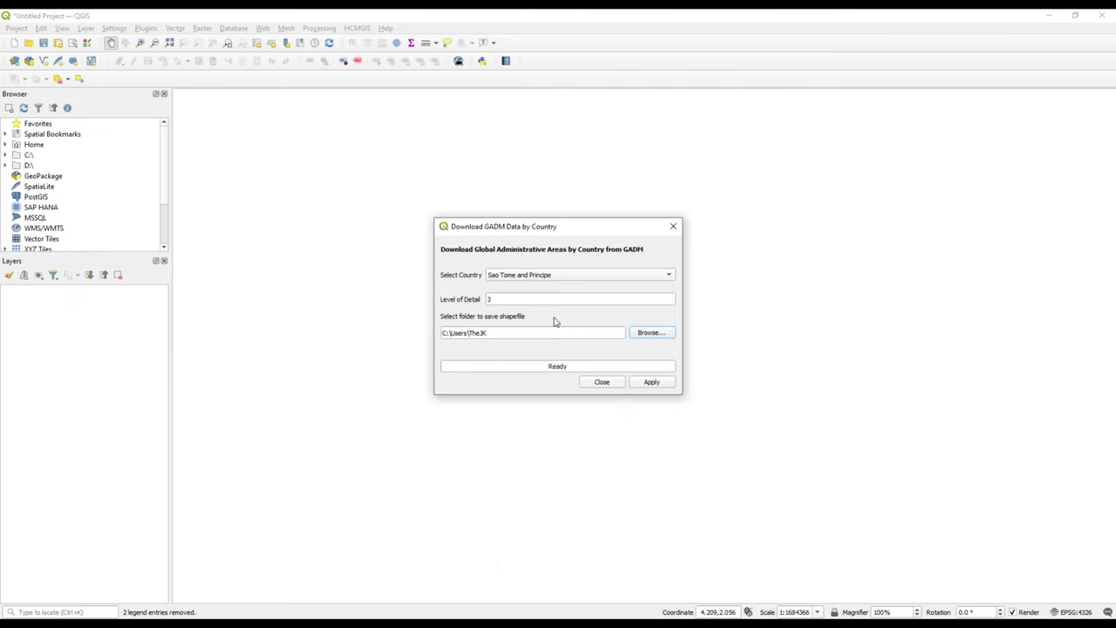
- Set the GADM shapefile output folder to D:\GIS and start the download
{"action": "left_click", "coordinate": [650, 333]}
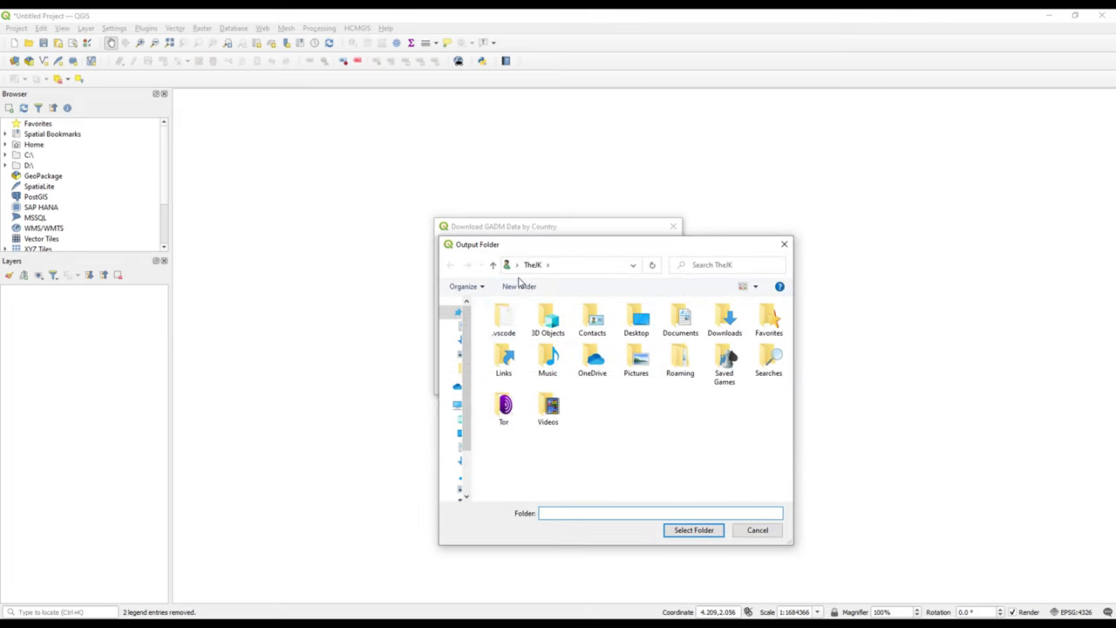
{"action": "left_click", "coordinate": [516, 264]}
{"action": "left_click", "coordinate": [533, 323]}
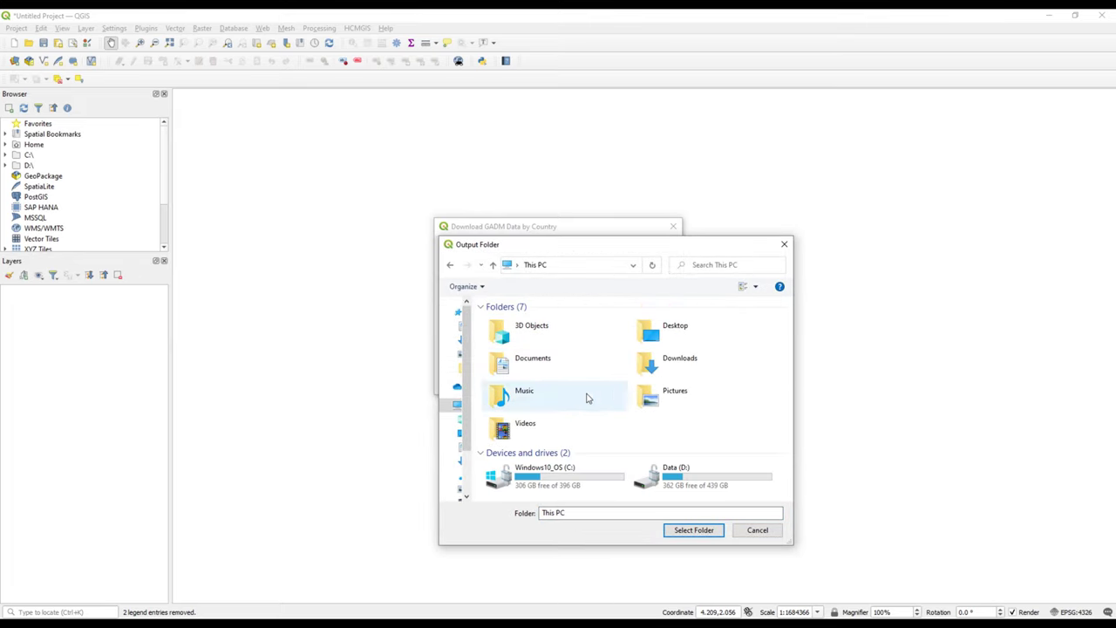
{"action": "double_click", "coordinate": [687, 476]}
{"action": "double_click", "coordinate": [501, 331]}
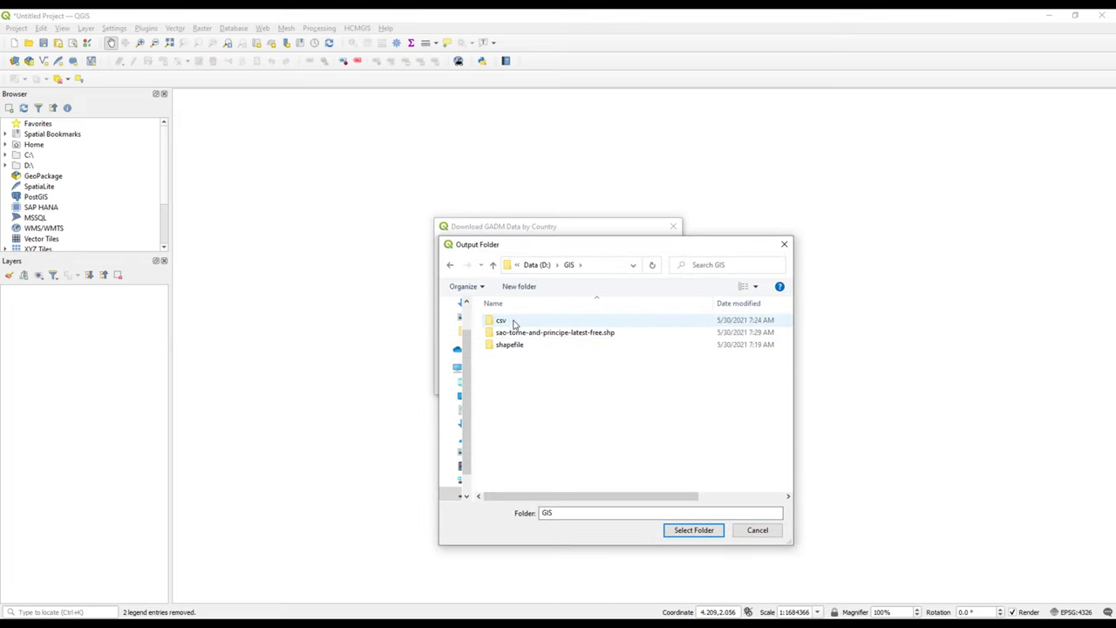
{"action": "left_click", "coordinate": [691, 529]}
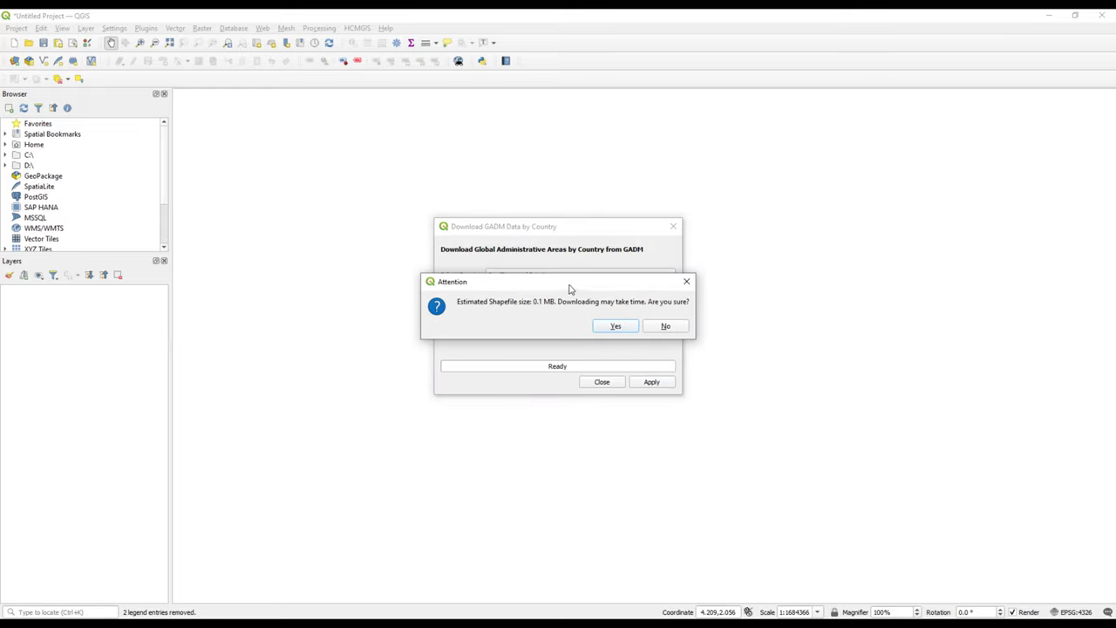
- Confirm the GADM download, load the extracted Sao Tome and Principe layers into the project, and close the download dialog
{"action": "left_click_drag", "start_coordinate": [570, 288], "coordinate": [524, 361]}
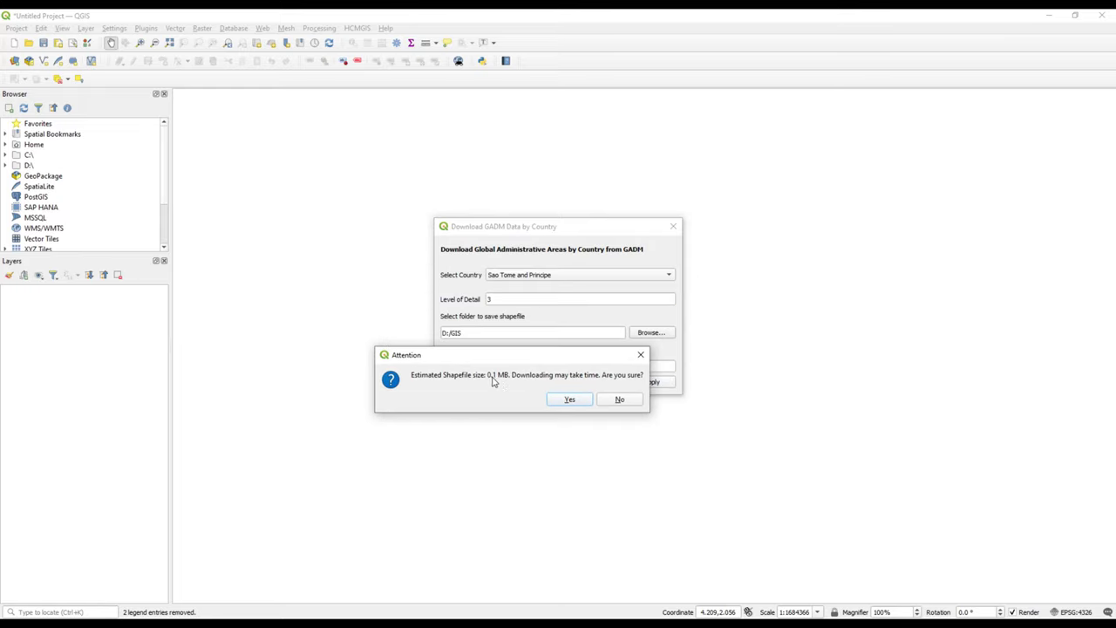
{"action": "left_click", "coordinate": [570, 399]}
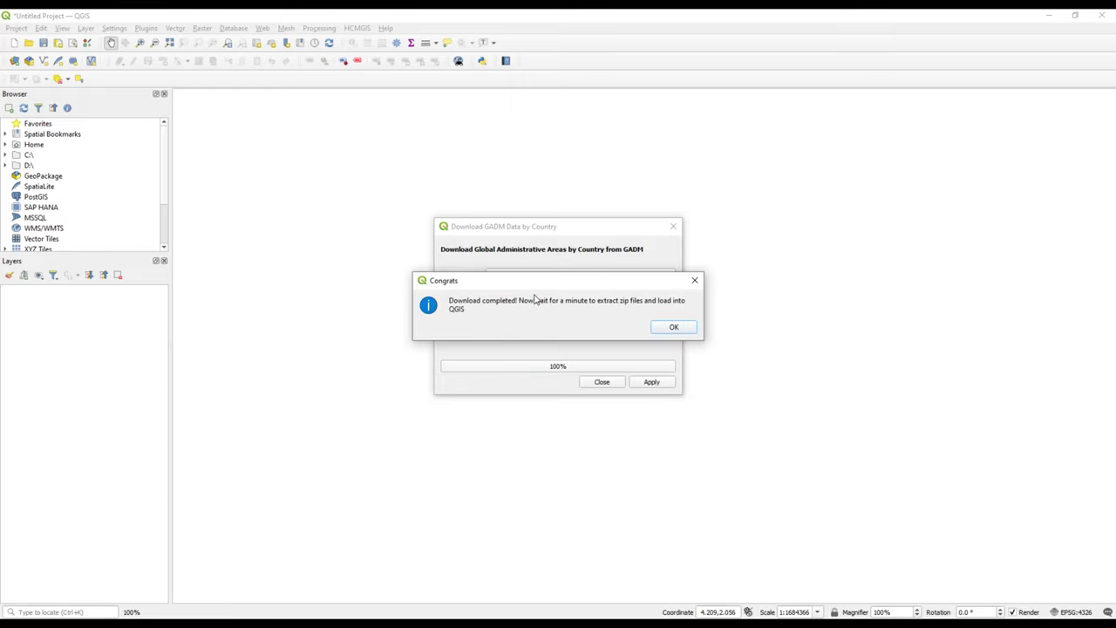
{"action": "left_click_drag", "start_coordinate": [535, 299], "coordinate": [543, 398]}
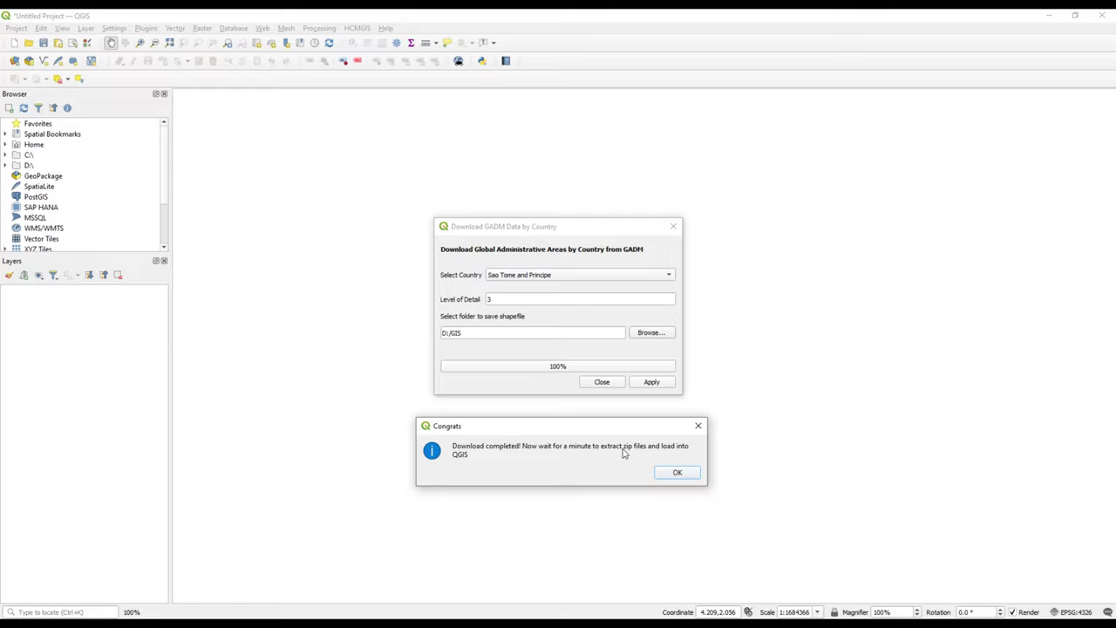
{"action": "left_click", "coordinate": [677, 475]}
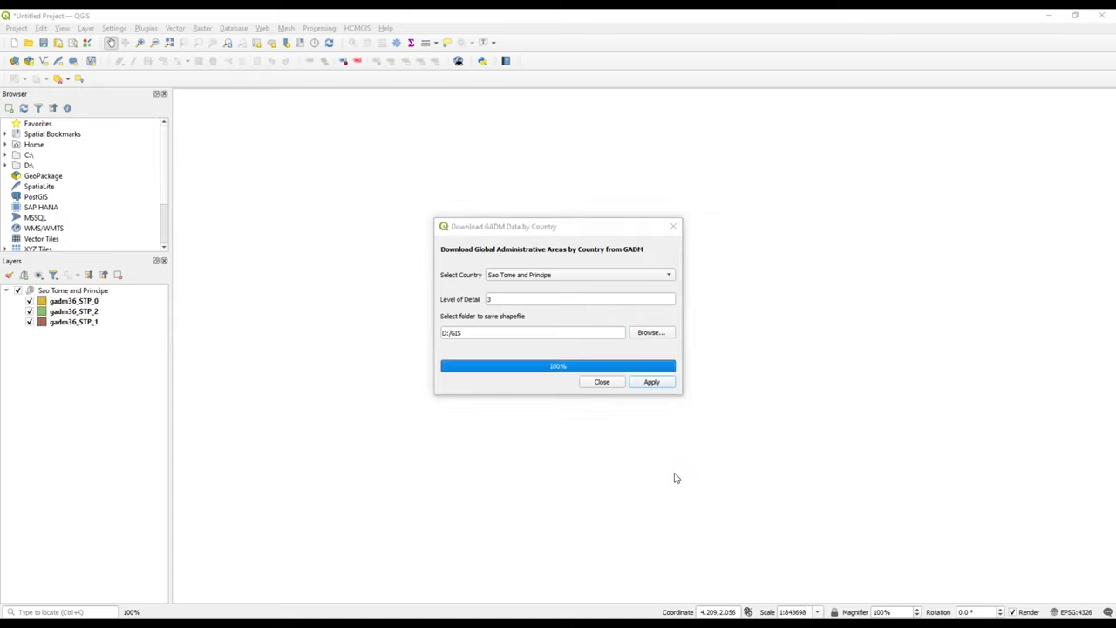
{"action": "key", "text": "Return"}
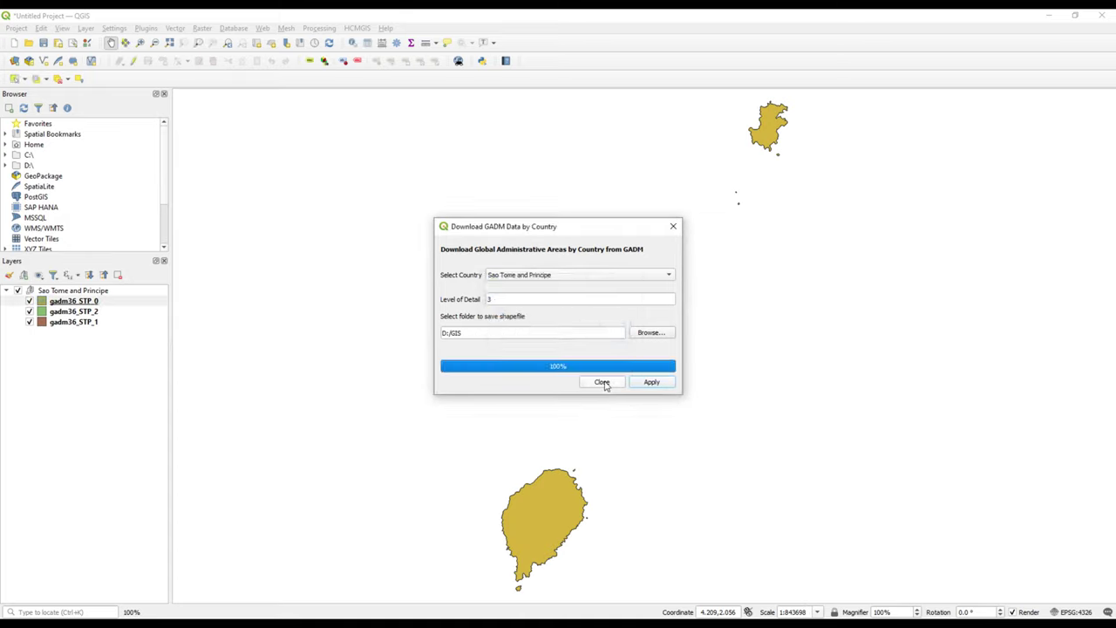
{"action": "left_click", "coordinate": [602, 381]}
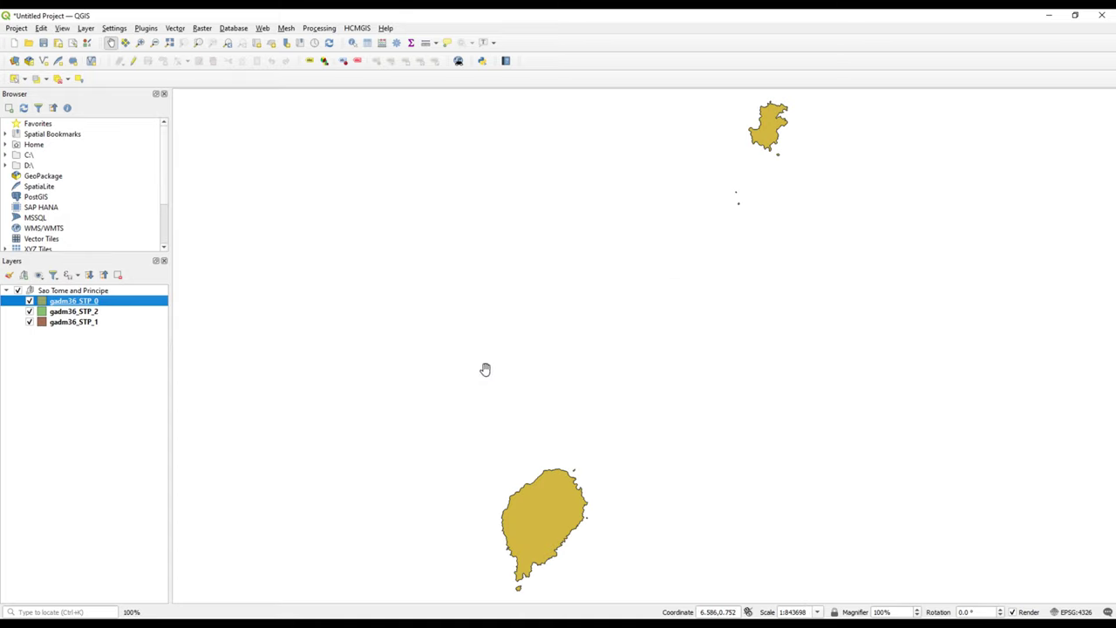
- Toggle the gadm36_STP_0 layer's visibility and examine the country record in its attribute table
{"action": "left_click", "coordinate": [29, 301]}
{"action": "left_click", "coordinate": [30, 301]}
{"action": "right_click", "coordinate": [77, 300]}
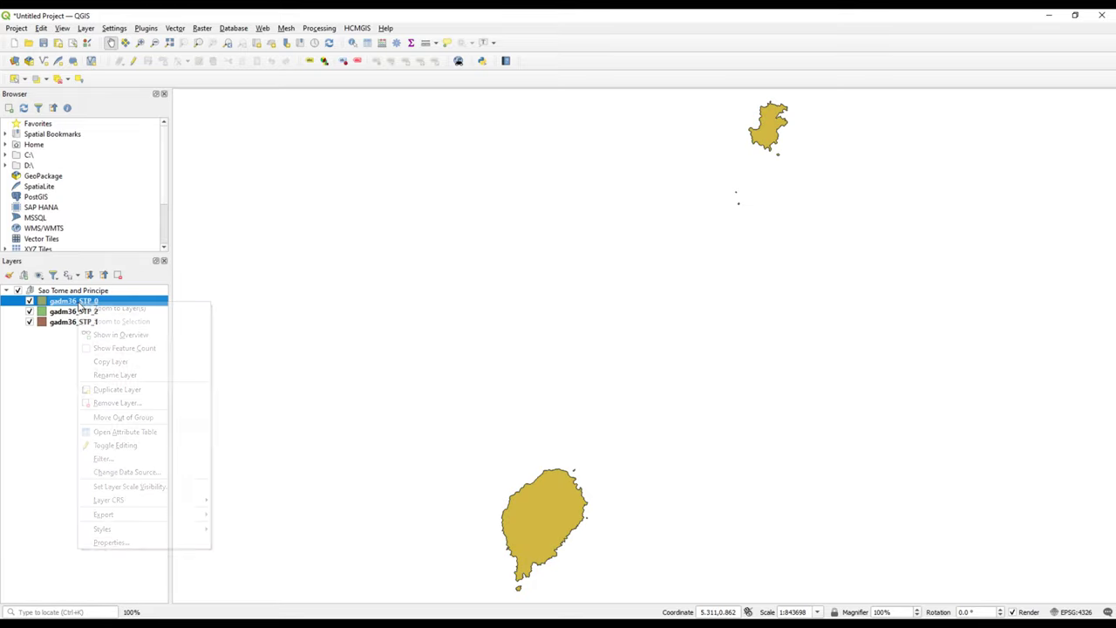
{"action": "left_click", "coordinate": [190, 438]}
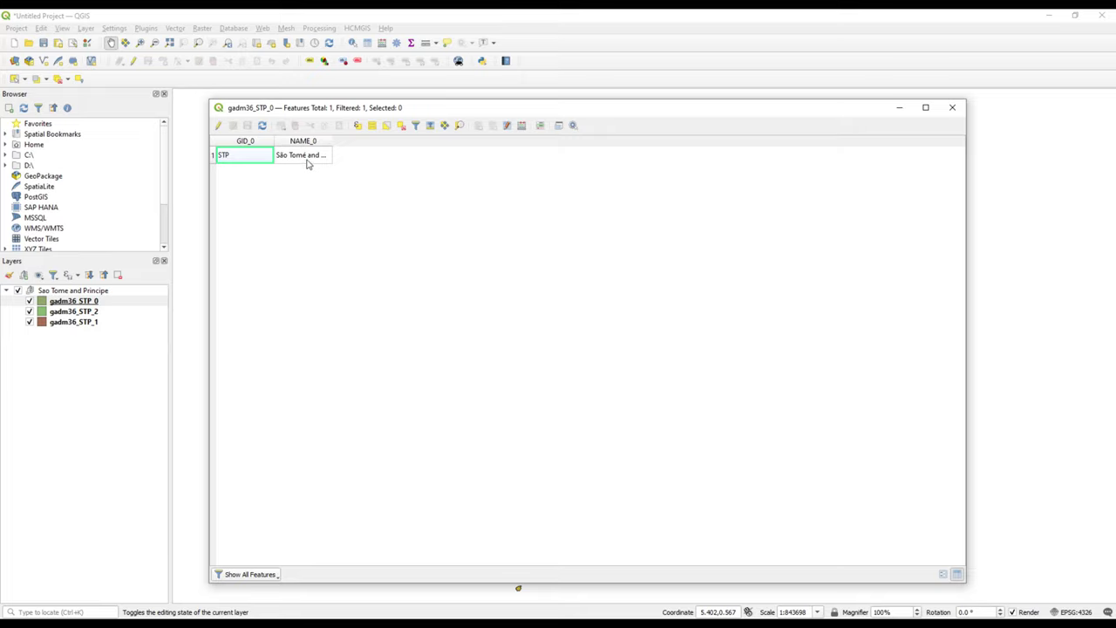
{"action": "left_click", "coordinate": [952, 107]}
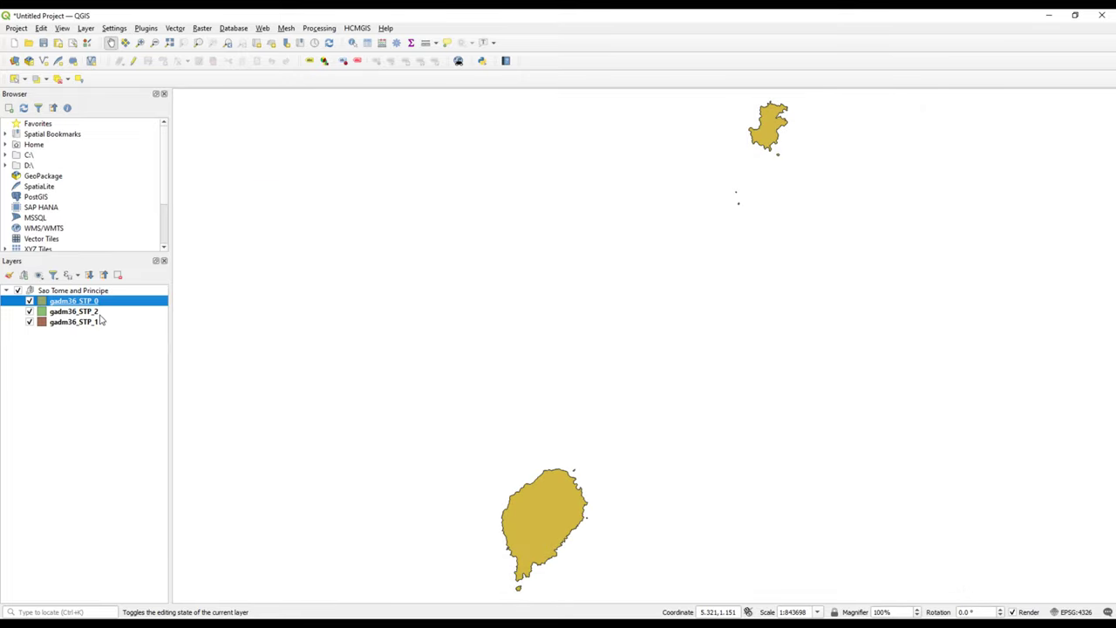
- Show only the gadm36_STP_1 layer and examine the names and administrative types in its attribute table
{"action": "left_click", "coordinate": [30, 311]}
{"action": "left_click", "coordinate": [30, 301]}
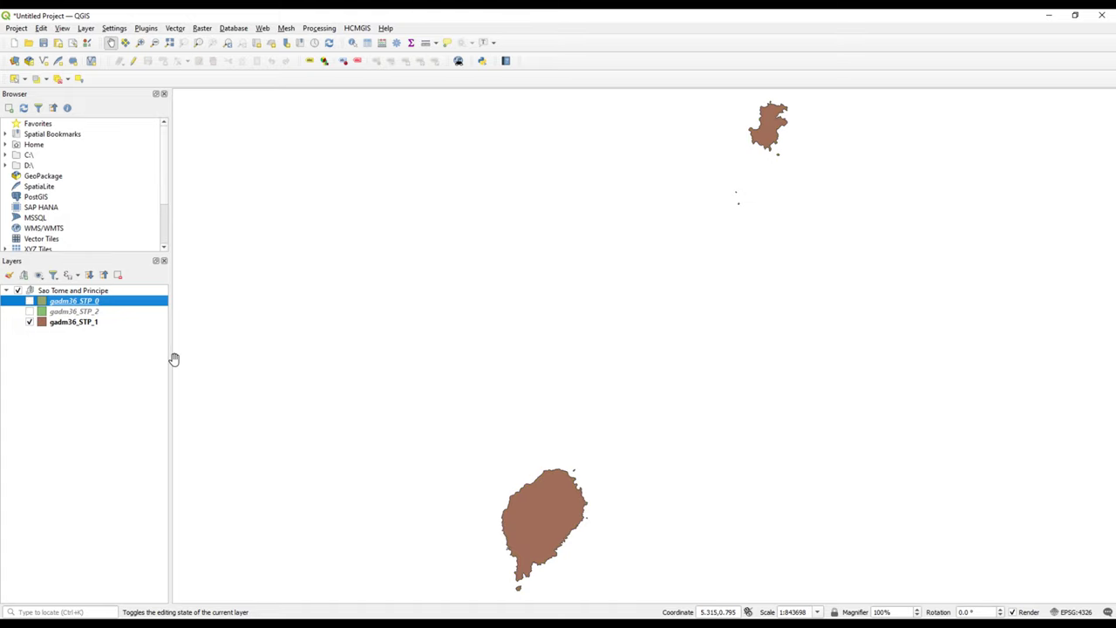
{"action": "right_click", "coordinate": [88, 324]}
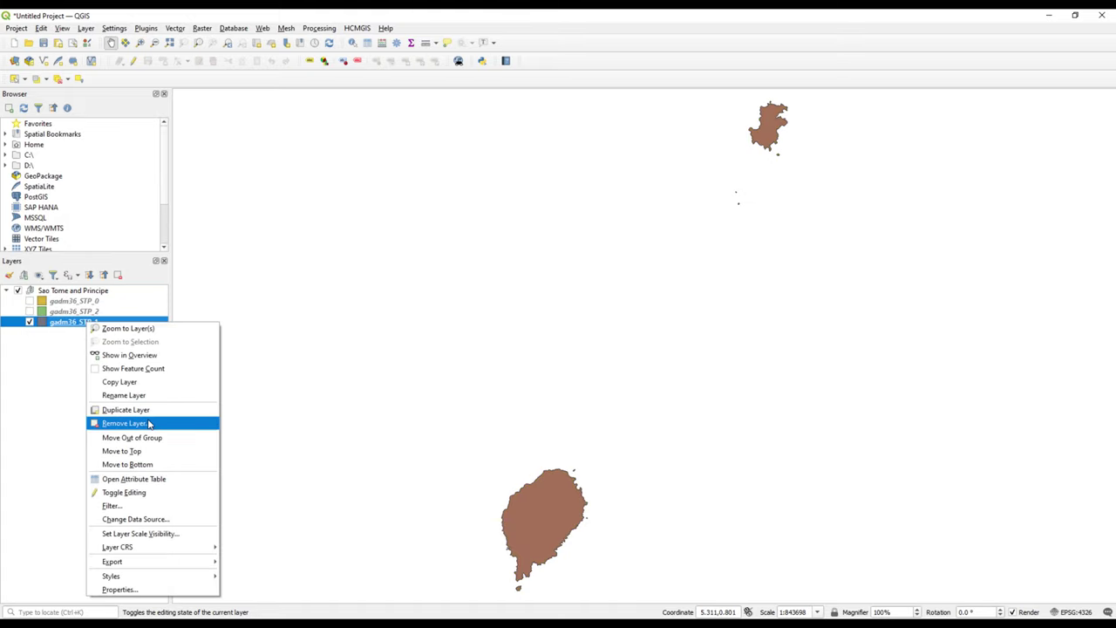
{"action": "left_click", "coordinate": [149, 478]}
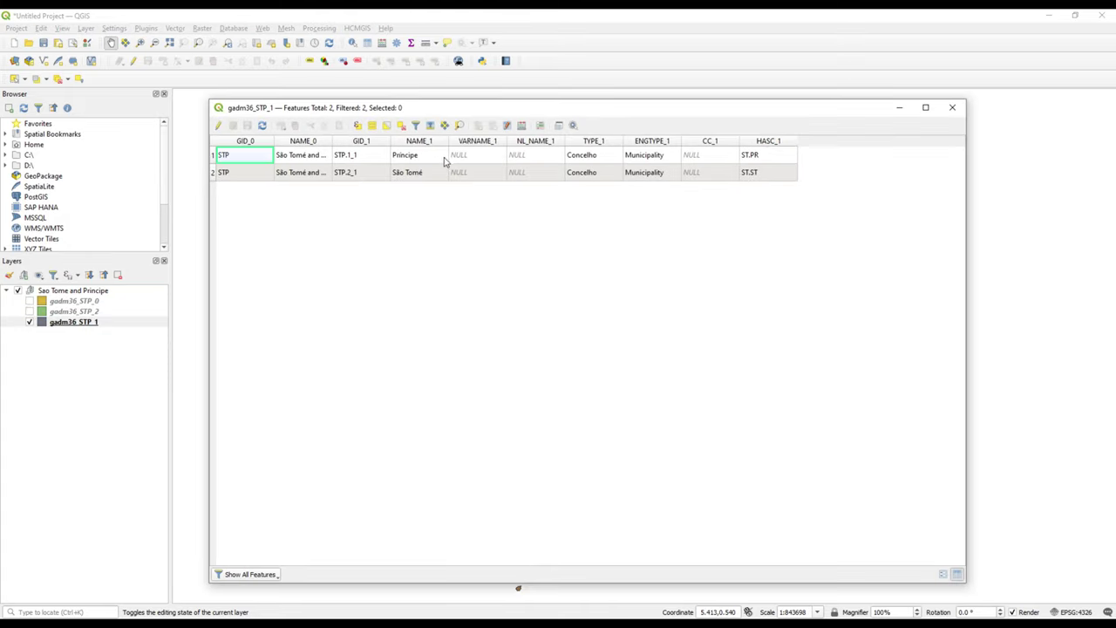
{"action": "left_click", "coordinate": [634, 160]}
{"action": "left_click", "coordinate": [633, 176]}
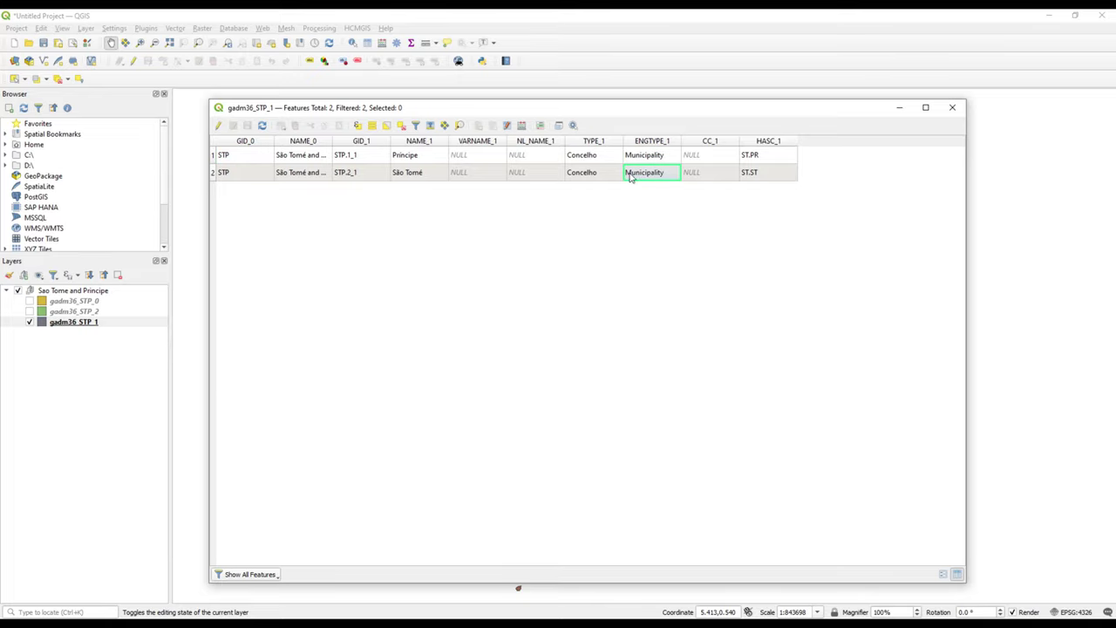
{"action": "left_click", "coordinate": [954, 109]}
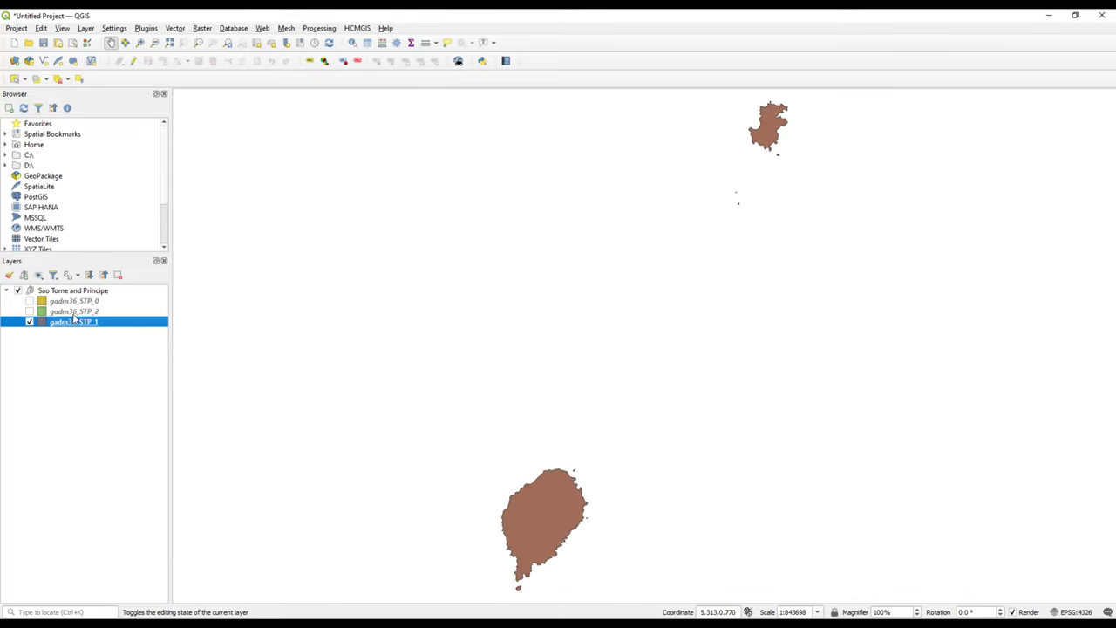
- Show only the gadm36_STP_2 layer to examine its attribute table, and make gadm36_STP_0 visible again
{"action": "left_click", "coordinate": [30, 322]}
{"action": "left_click", "coordinate": [30, 311]}
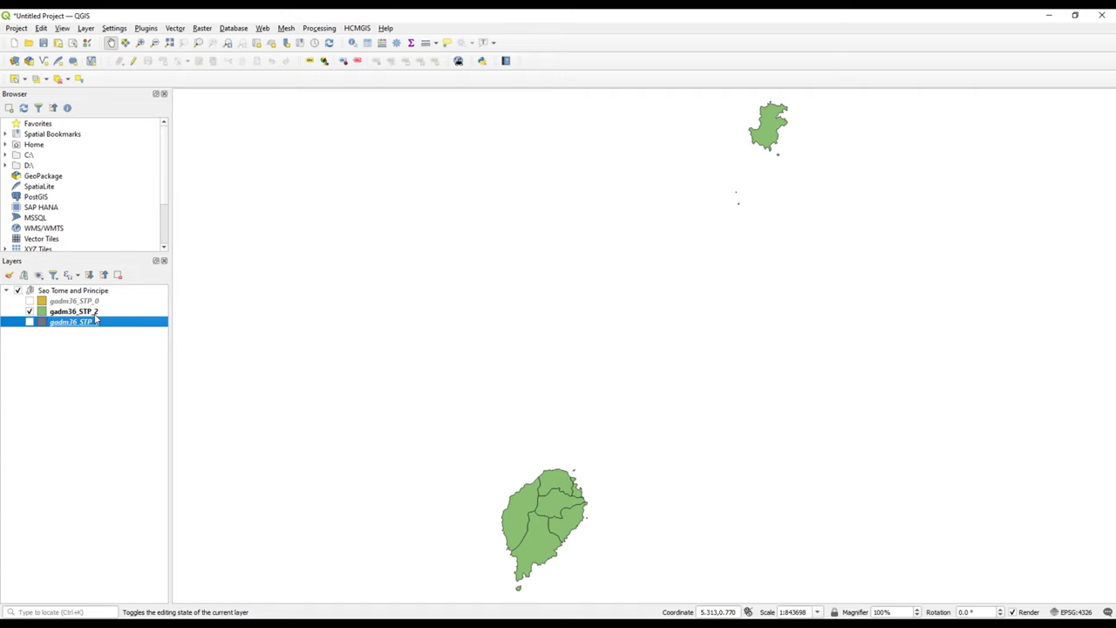
{"action": "right_click", "coordinate": [94, 312]}
{"action": "left_click", "coordinate": [131, 469]}
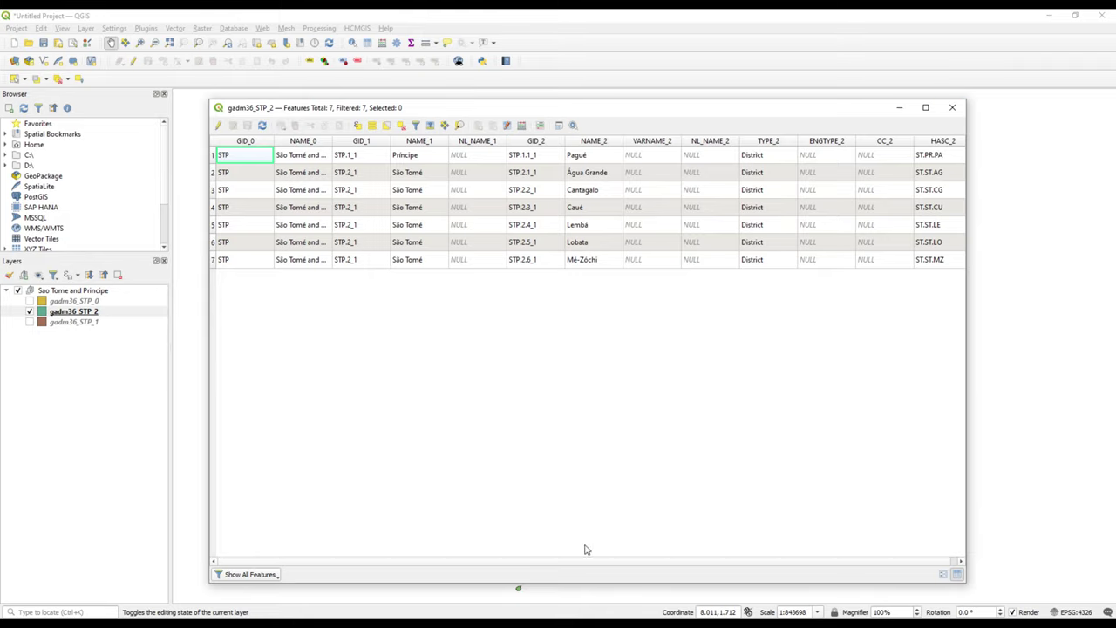
{"action": "left_click", "coordinate": [952, 107]}
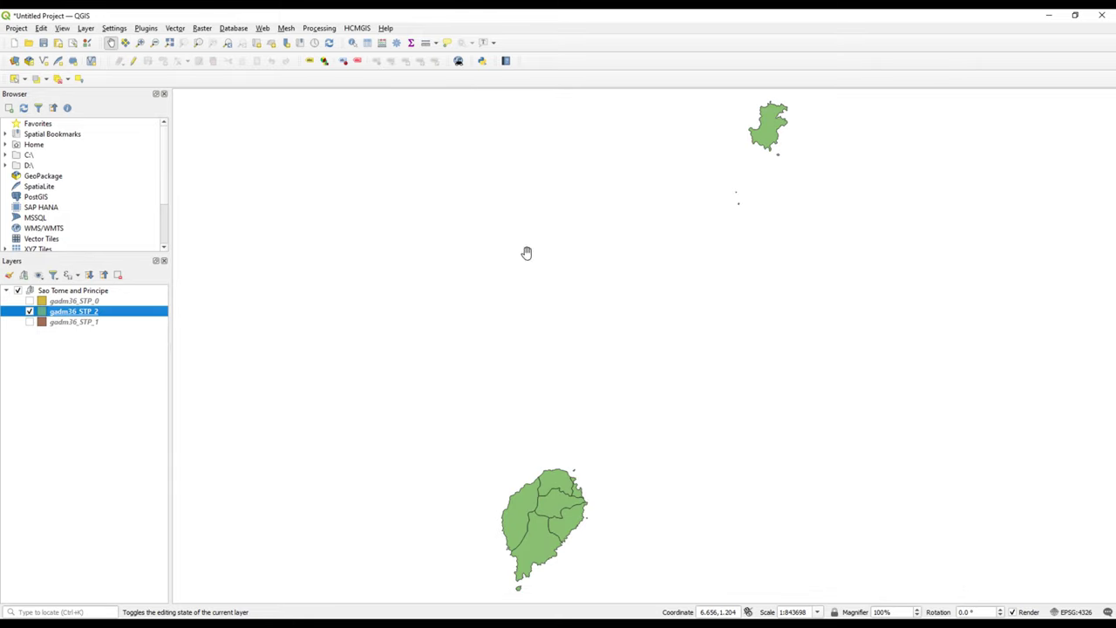
{"action": "left_click", "coordinate": [30, 301]}
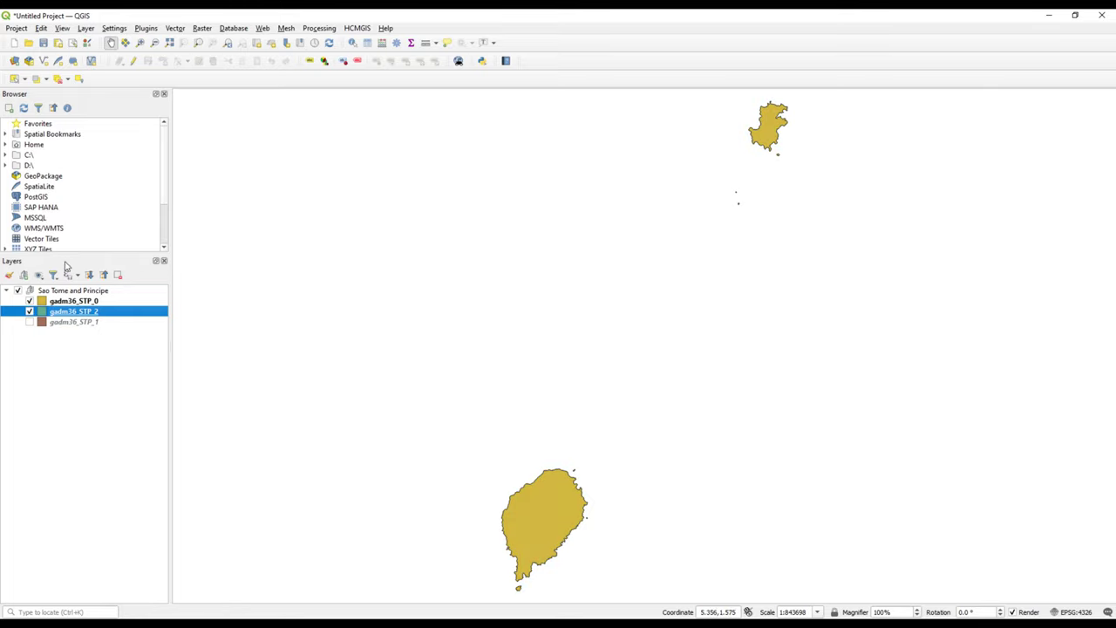
- Remove the Sao Tome and Principe layer group from the project
{"action": "left_click", "coordinate": [52, 291]}
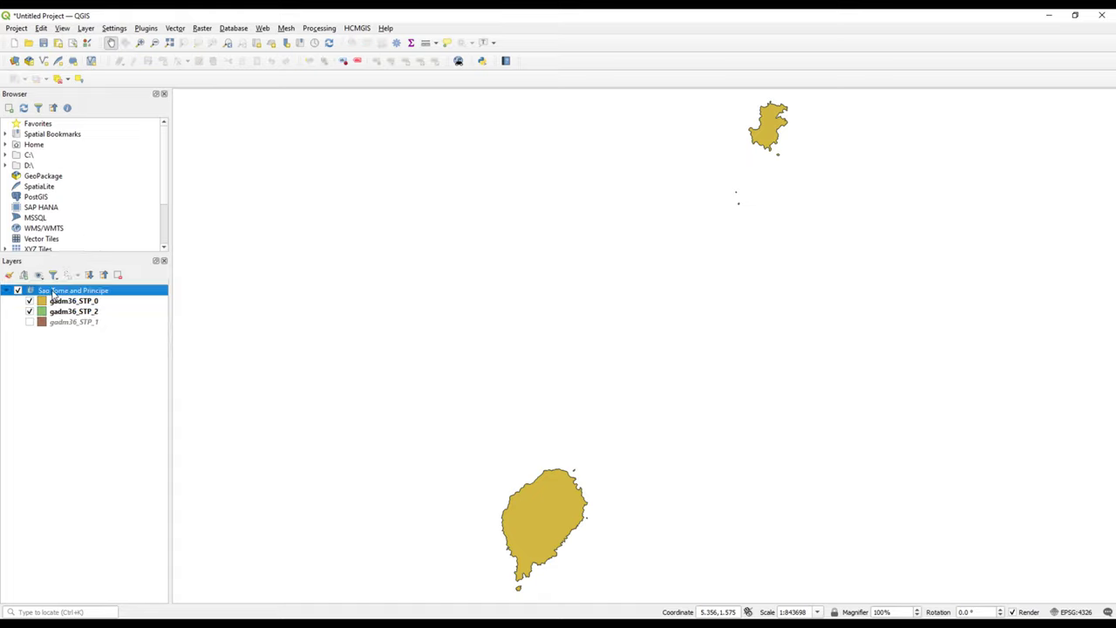
{"action": "left_click", "coordinate": [118, 274]}
{"action": "left_click", "coordinate": [533, 336]}
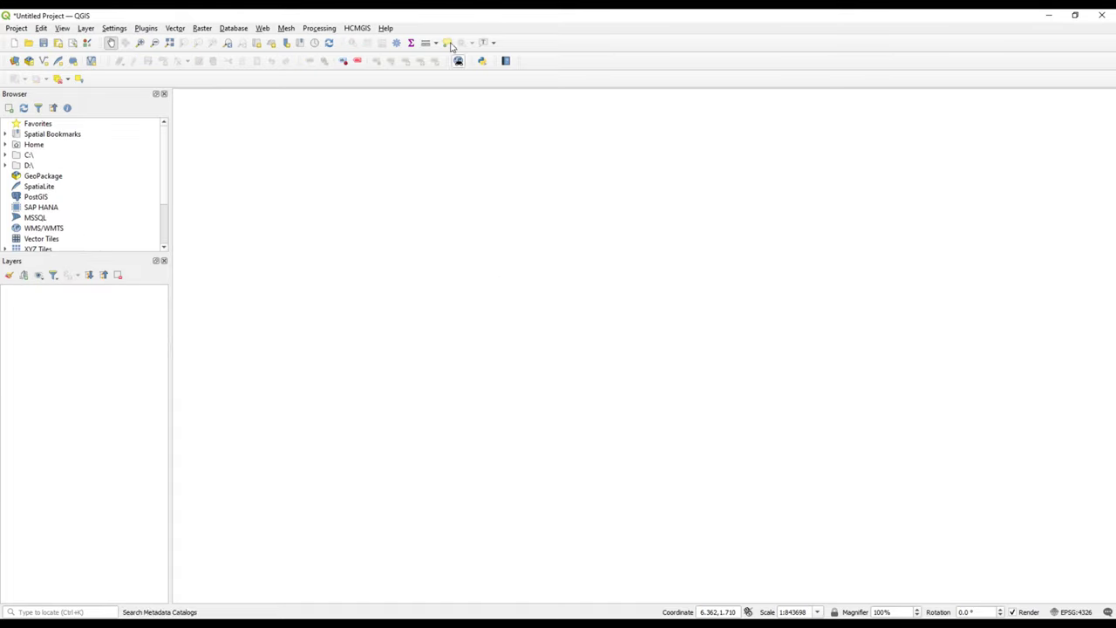
- Open HCMGIS's Microsoft building footprints downloader and browse to the GIS folder on drive D for the output
{"action": "left_click", "coordinate": [357, 28]}
{"action": "mouse_move", "coordinate": [416, 83]}
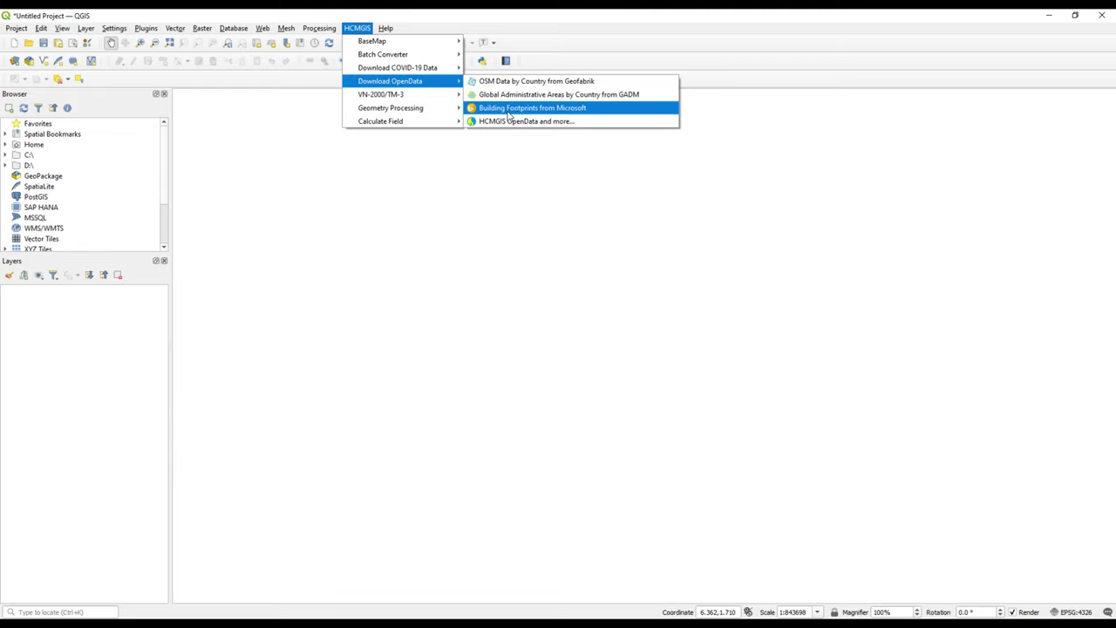
{"action": "left_click", "coordinate": [562, 108]}
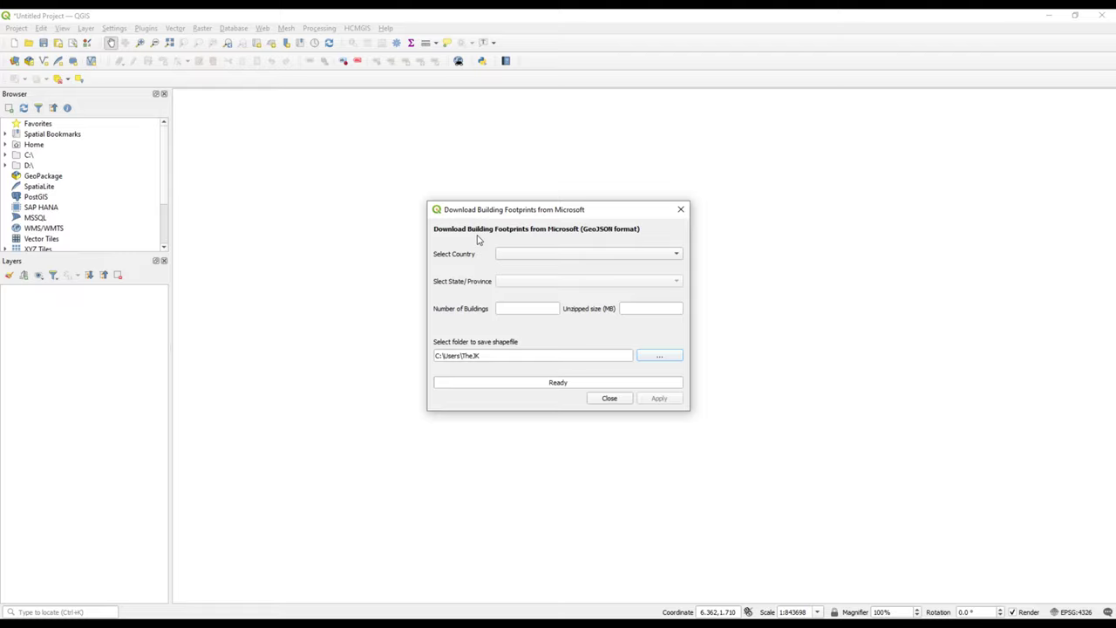
{"action": "left_click", "coordinate": [660, 356]}
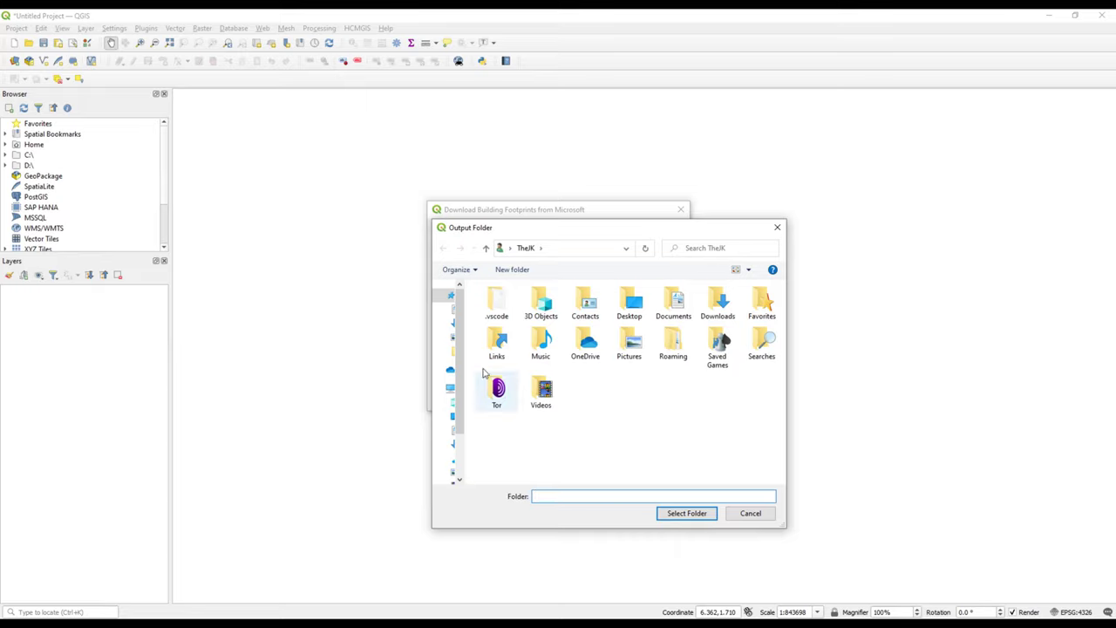
{"action": "left_click", "coordinate": [510, 248]}
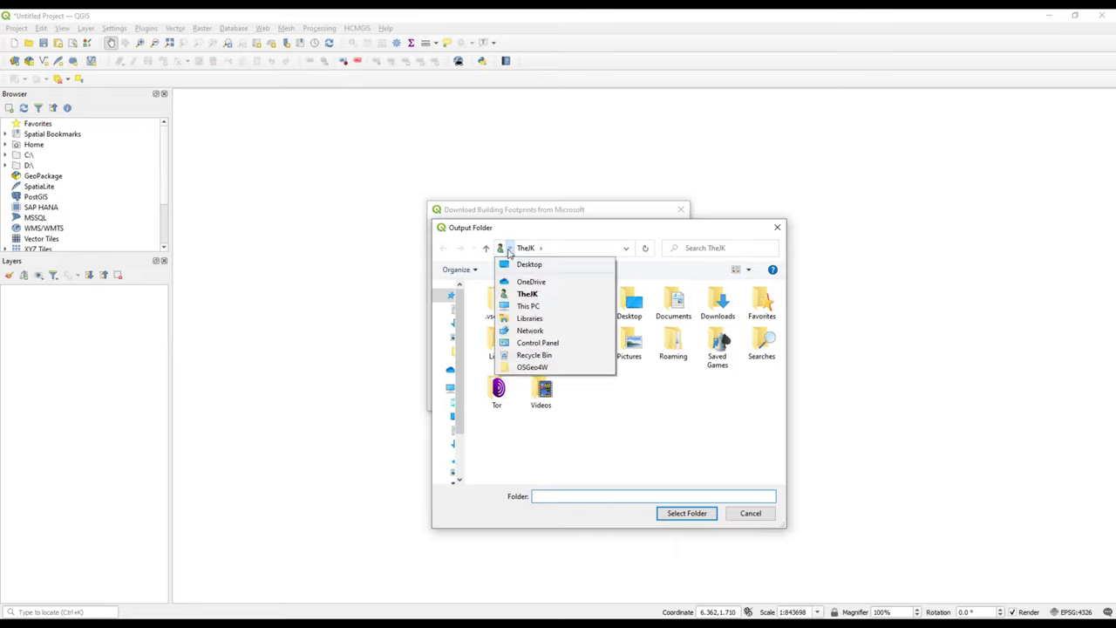
{"action": "left_click", "coordinate": [527, 293]}
{"action": "left_click", "coordinate": [510, 248]}
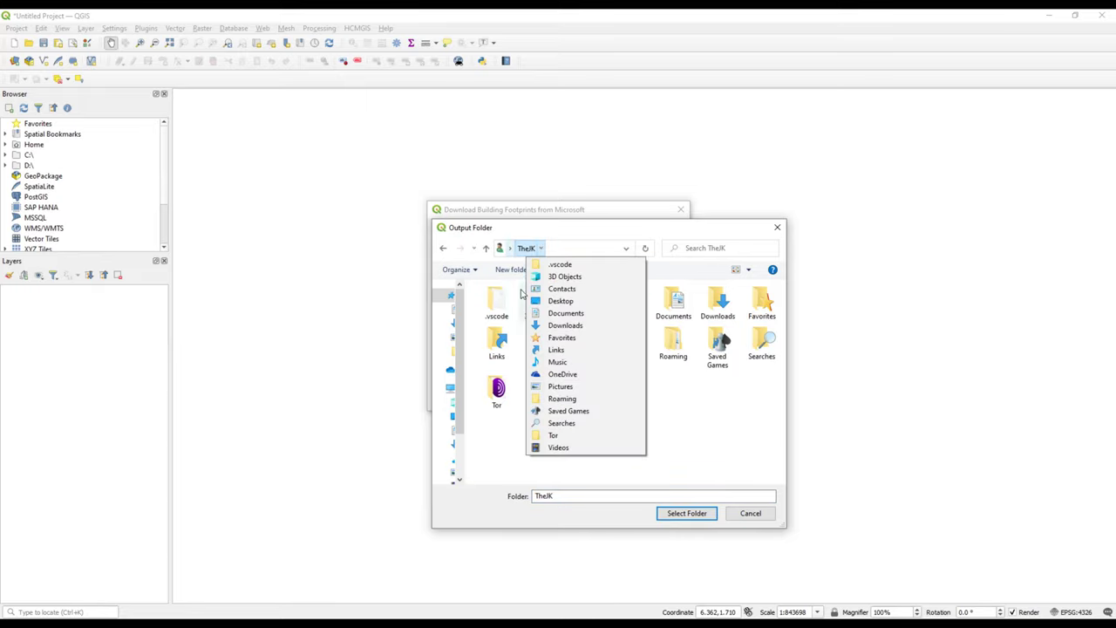
{"action": "left_click", "coordinate": [528, 306]}
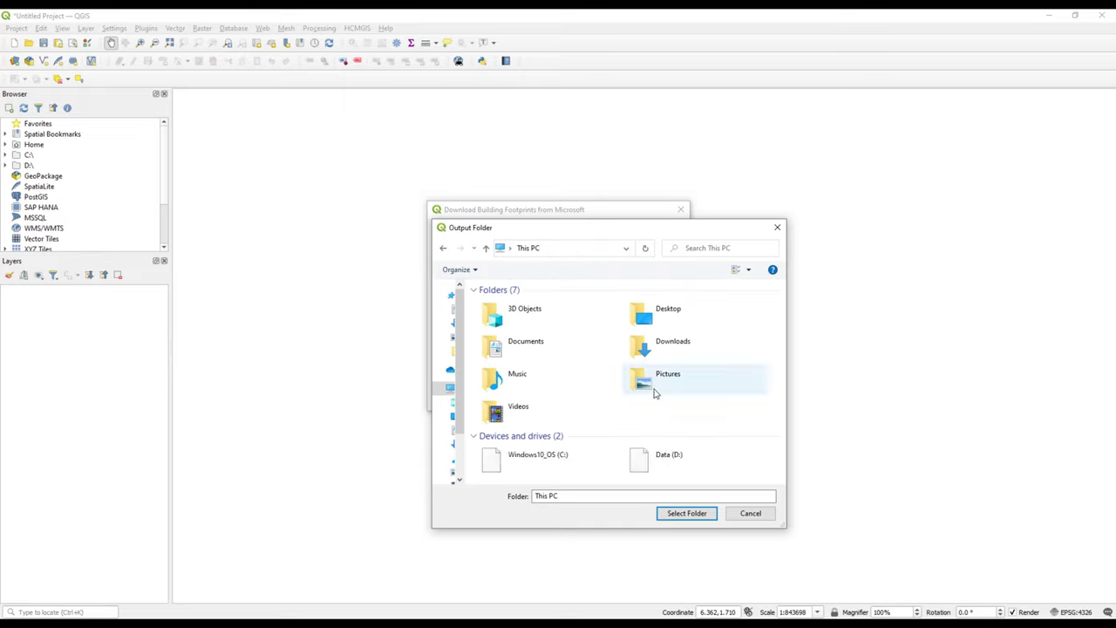
{"action": "double_click", "coordinate": [677, 461]}
{"action": "double_click", "coordinate": [499, 316]}
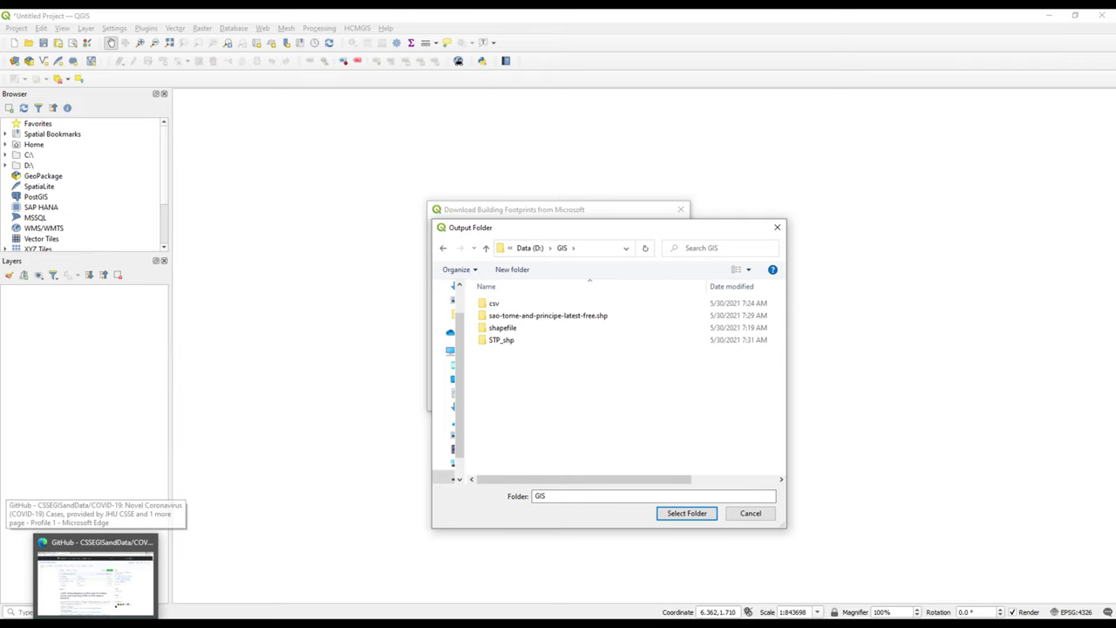
- Switch to Microsoft Edge and search the web in a new tab for "microsoft building data footprint"
{"action": "left_click", "coordinate": [94, 575]}
{"action": "left_click", "coordinate": [315, 17]}
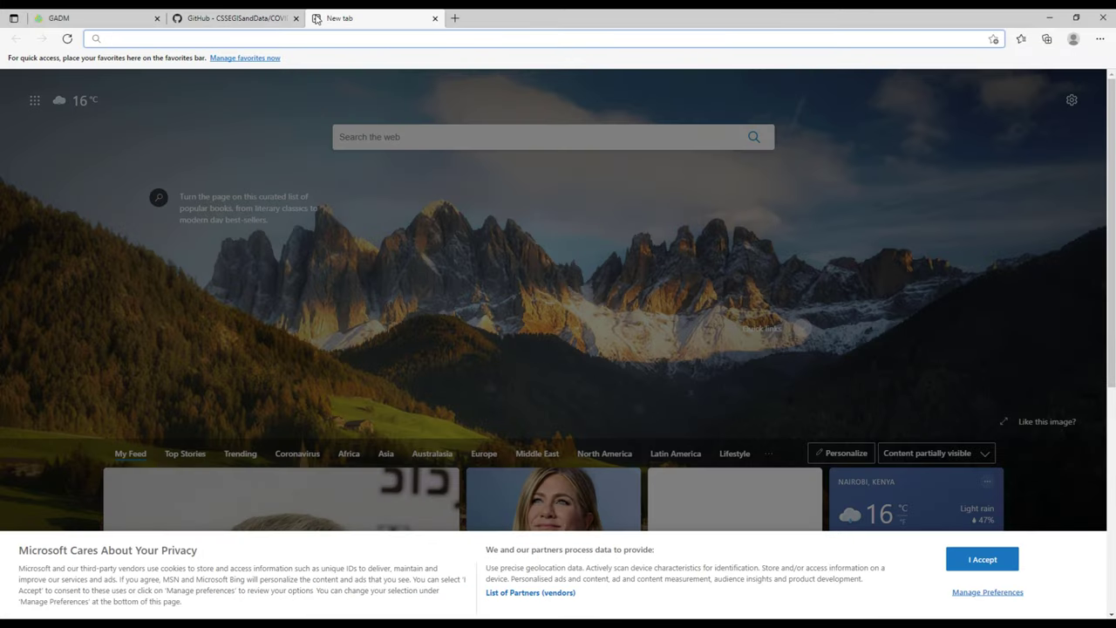
{"action": "type", "text": "microsoft "}
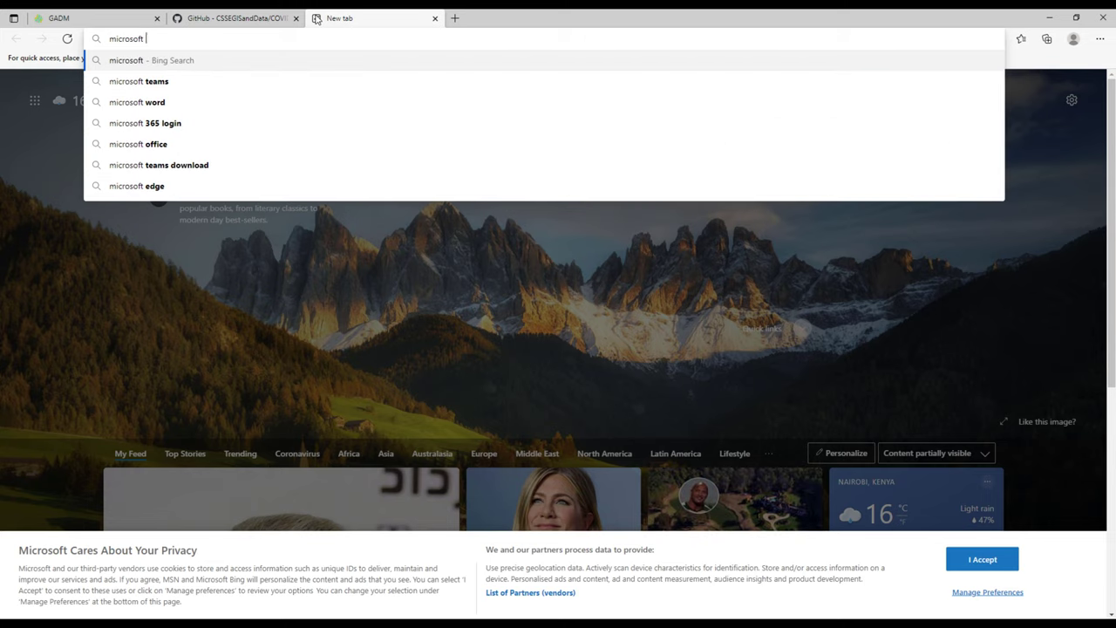
{"action": "type", "text": "buili"}
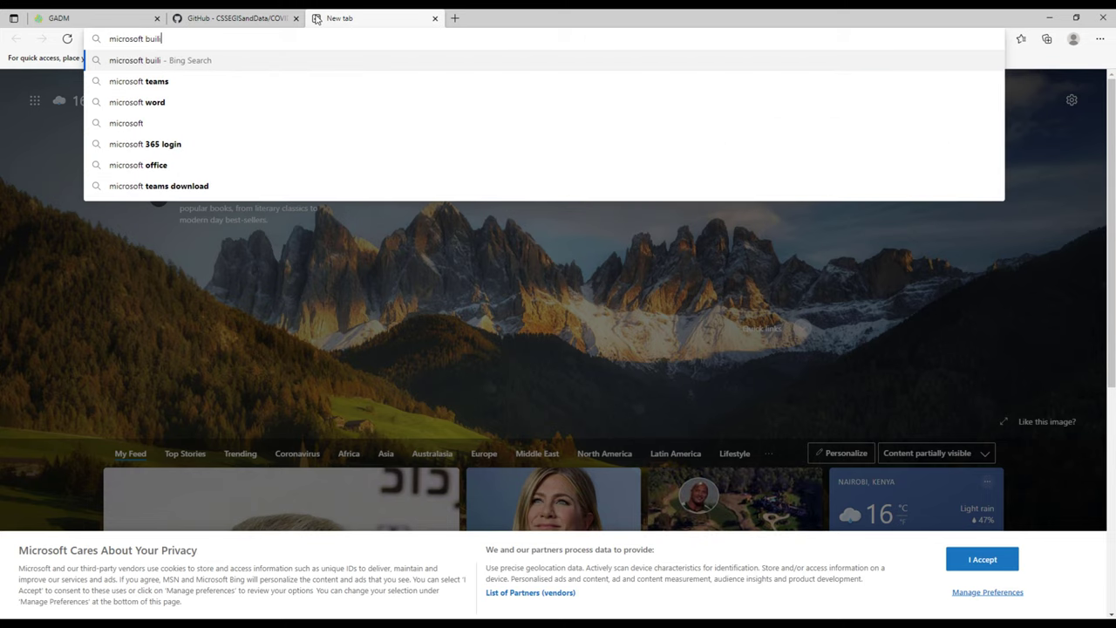
{"action": "key", "text": "BackSpace"}
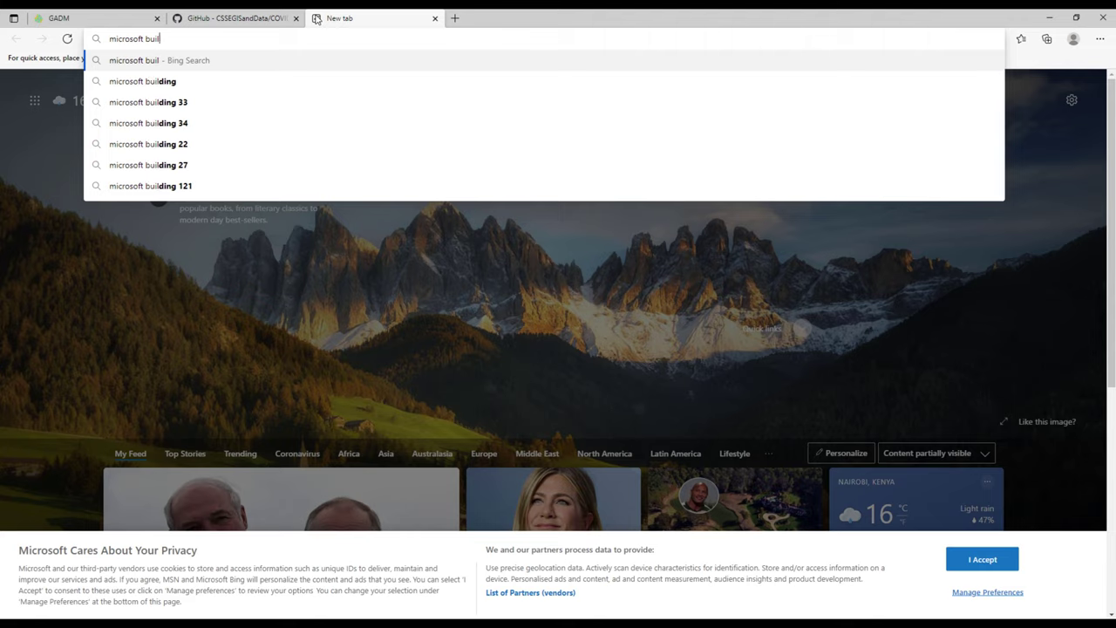
{"action": "type", "text": "ding "}
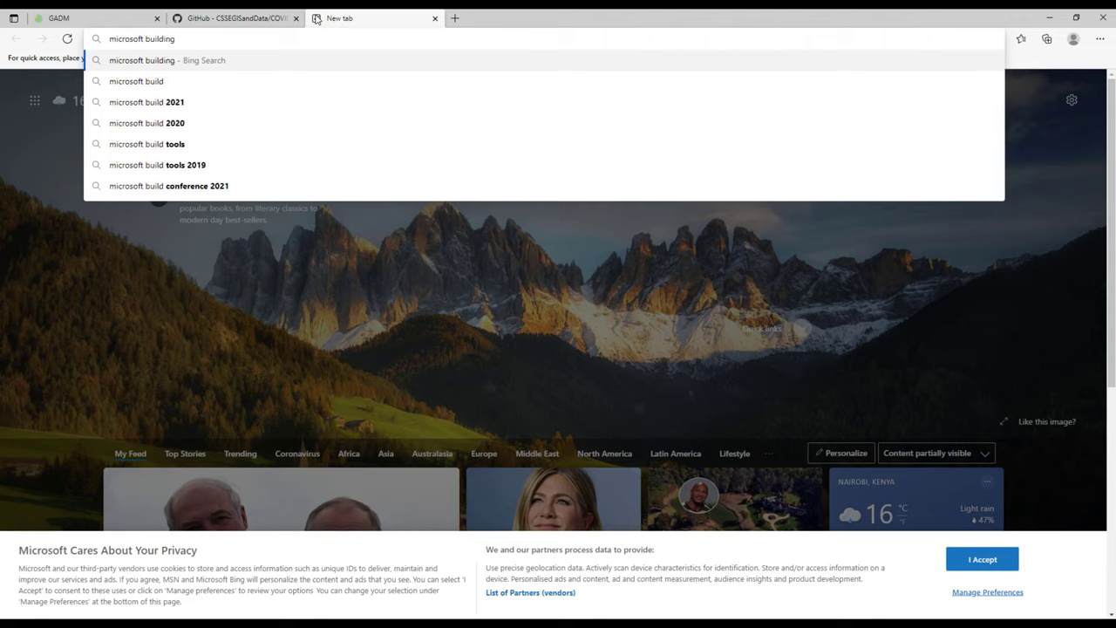
{"action": "type", "text": "data foot"}
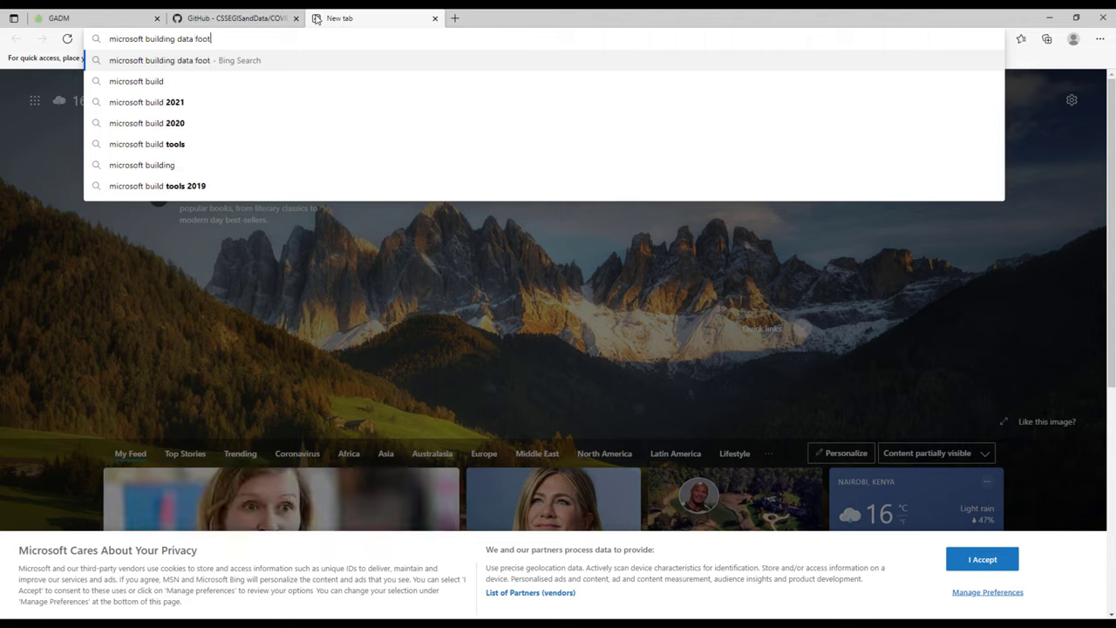
{"action": "type", "text": "p"}
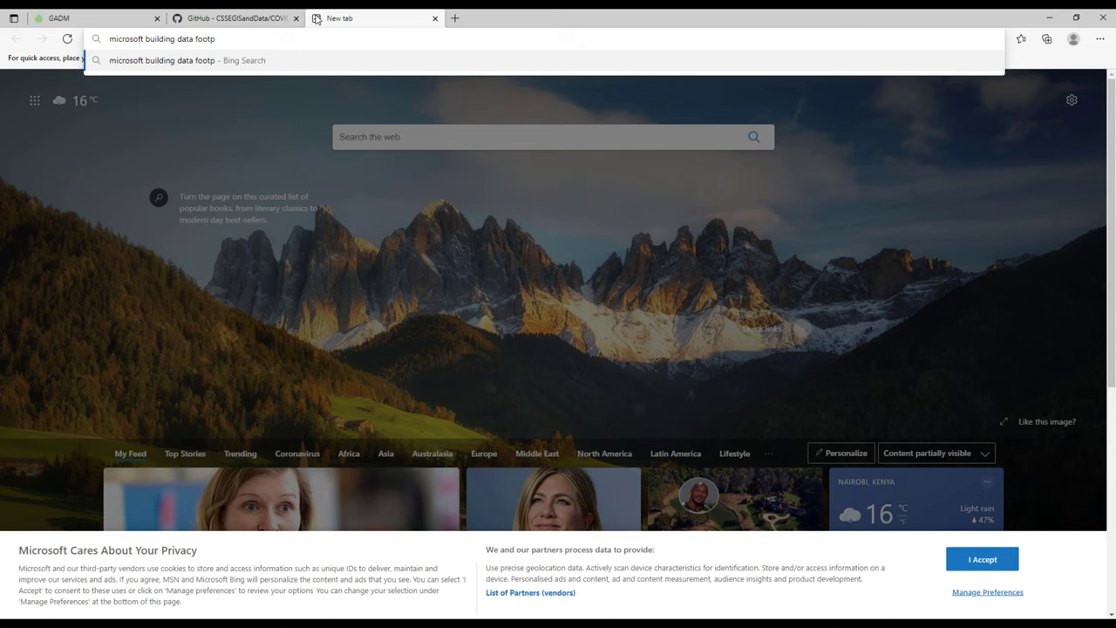
{"action": "type", "text": "rint"}
{"action": "key", "text": "Return"}
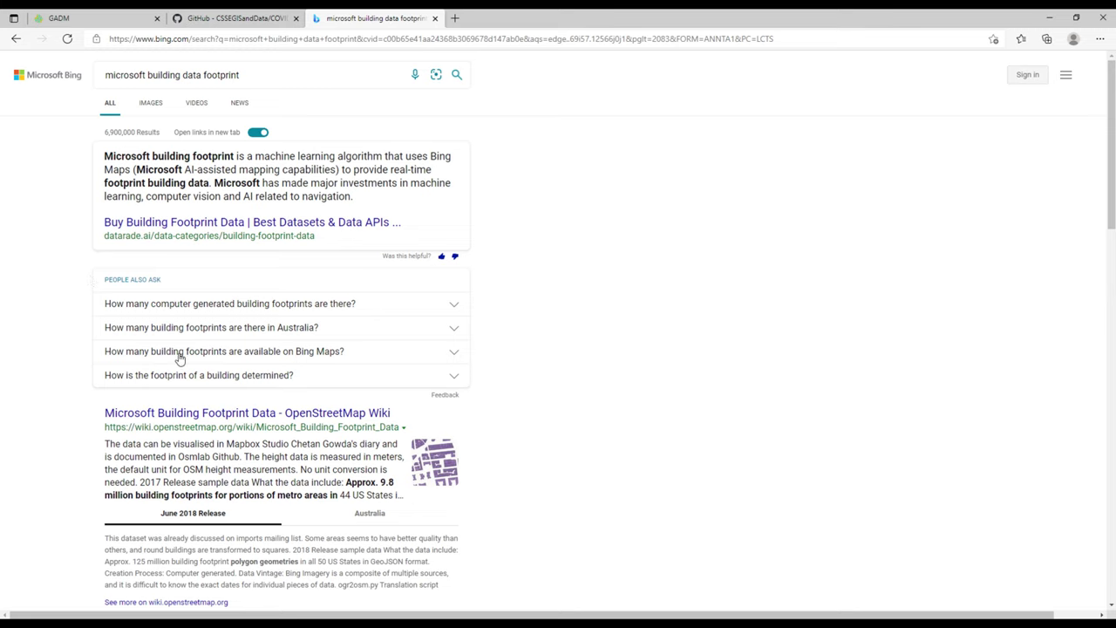
- Open the OpenStreetMap Wiki page on Microsoft Building Footprint Data, examine which countries are covered, and return to QGIS
{"action": "left_click", "coordinate": [255, 413]}
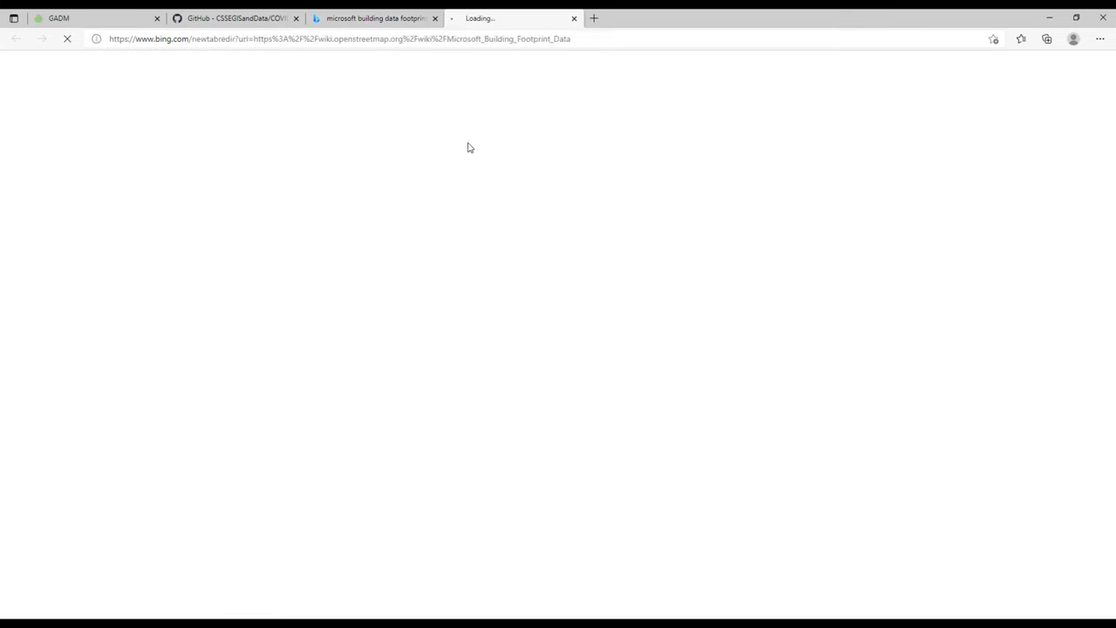
{"action": "left_click", "coordinate": [434, 18]}
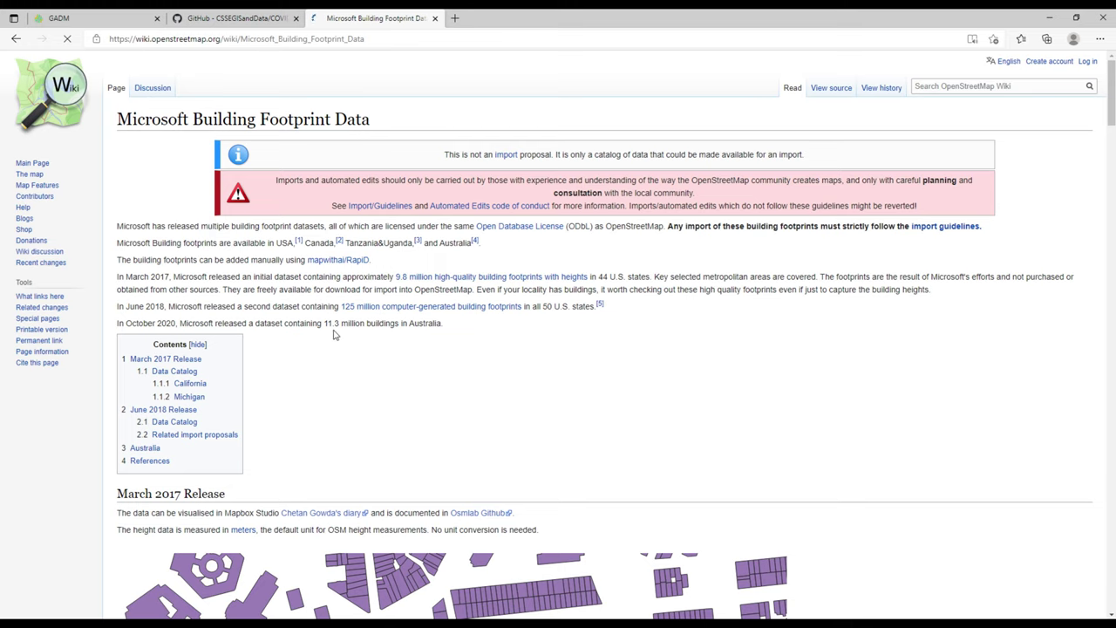
{"action": "scroll", "coordinate": [356, 333], "scroll_direction": "down", "scroll_amount": 1}
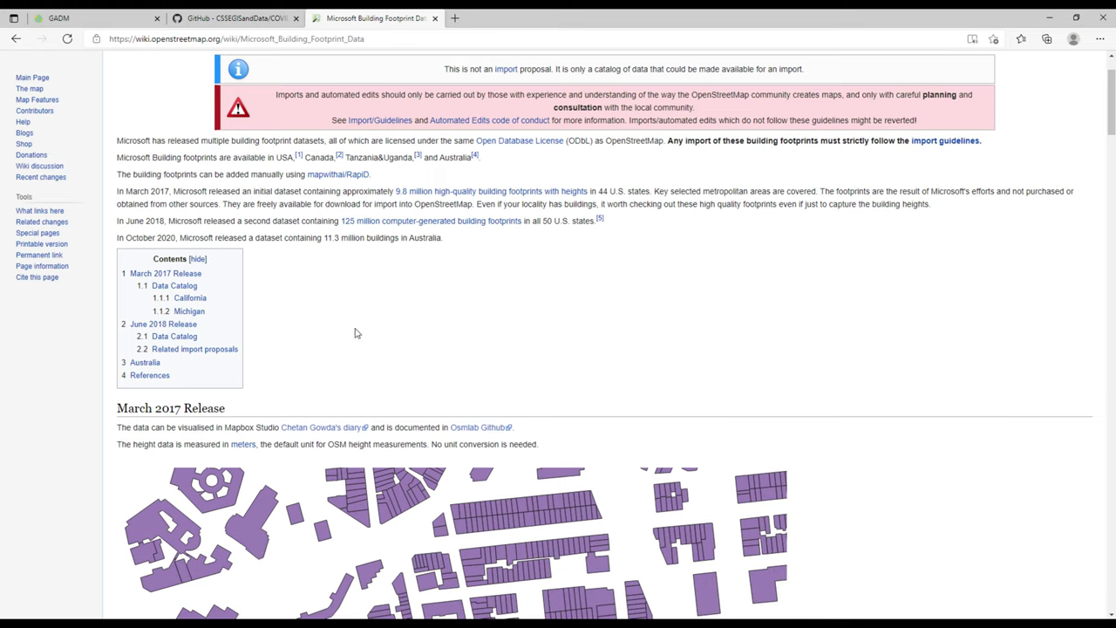
{"action": "scroll", "coordinate": [450, 295], "scroll_direction": "up", "scroll_amount": 1}
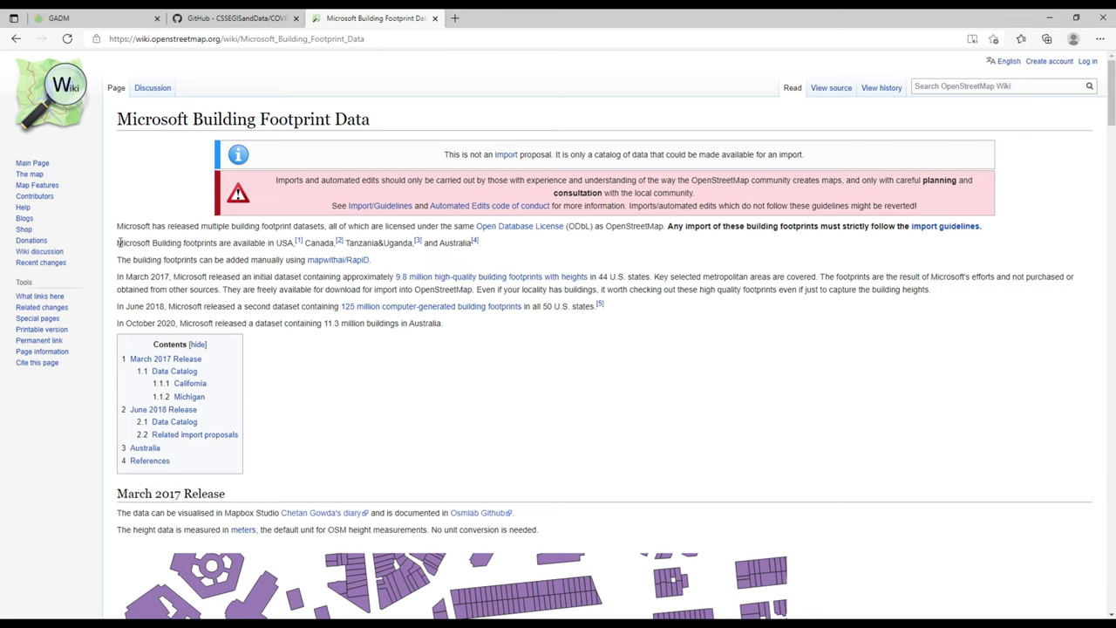
{"action": "left_click_drag", "start_coordinate": [118, 243], "coordinate": [483, 247]}
{"action": "left_click", "coordinate": [543, 252]}
{"action": "left_click", "coordinate": [1047, 14]}
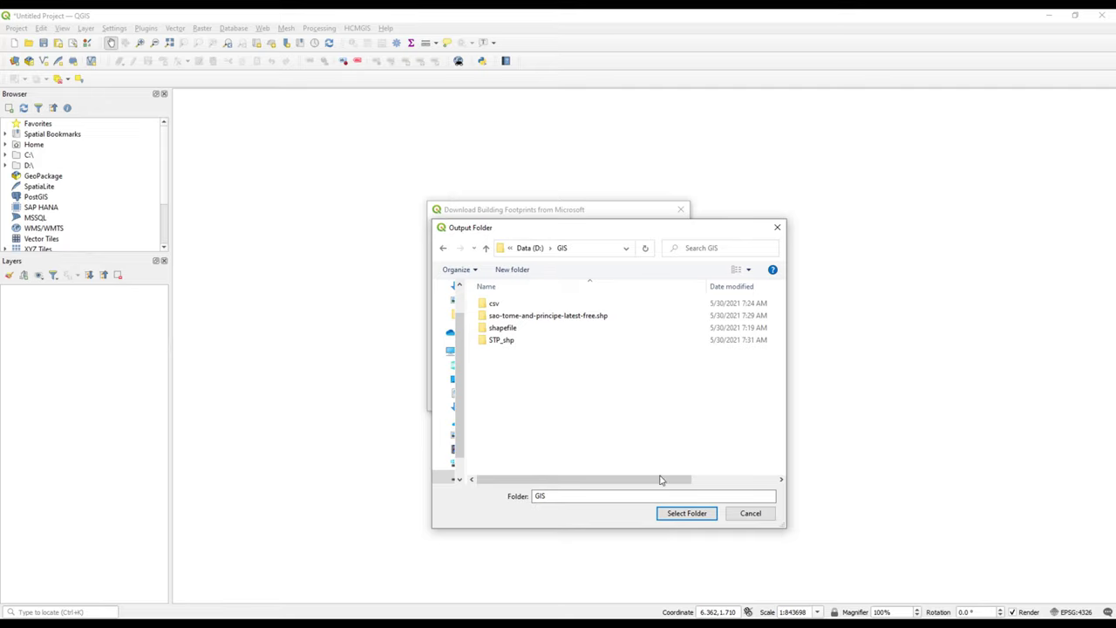
- Confirm D:/GIS as the save folder and choose Uganda as the country for the building footprints
{"action": "left_click", "coordinate": [691, 513]}
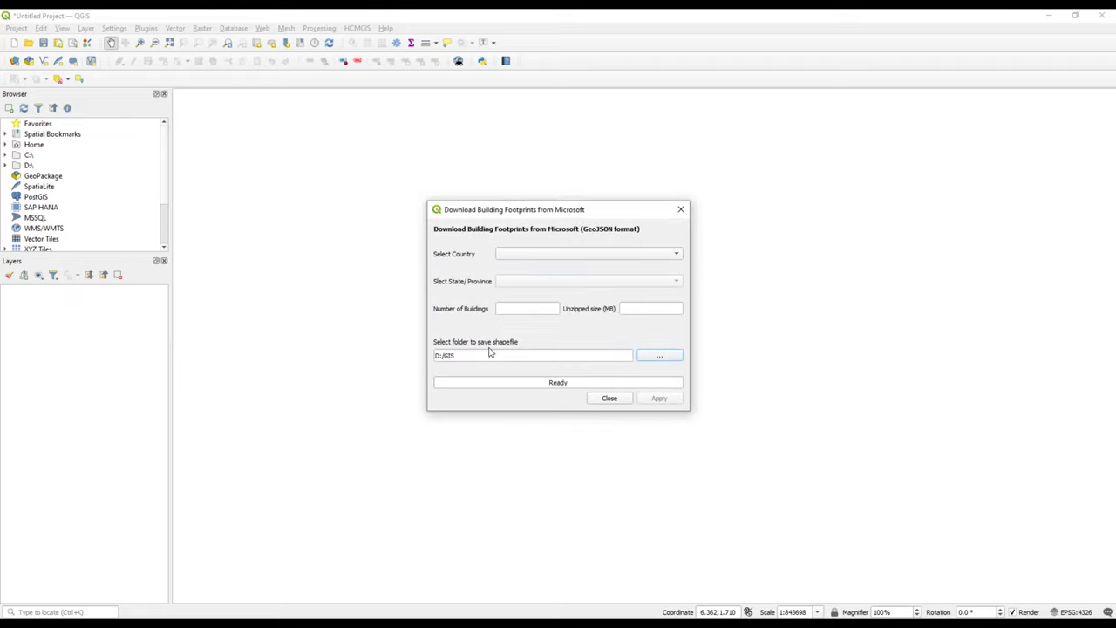
{"action": "left_click", "coordinate": [567, 254]}
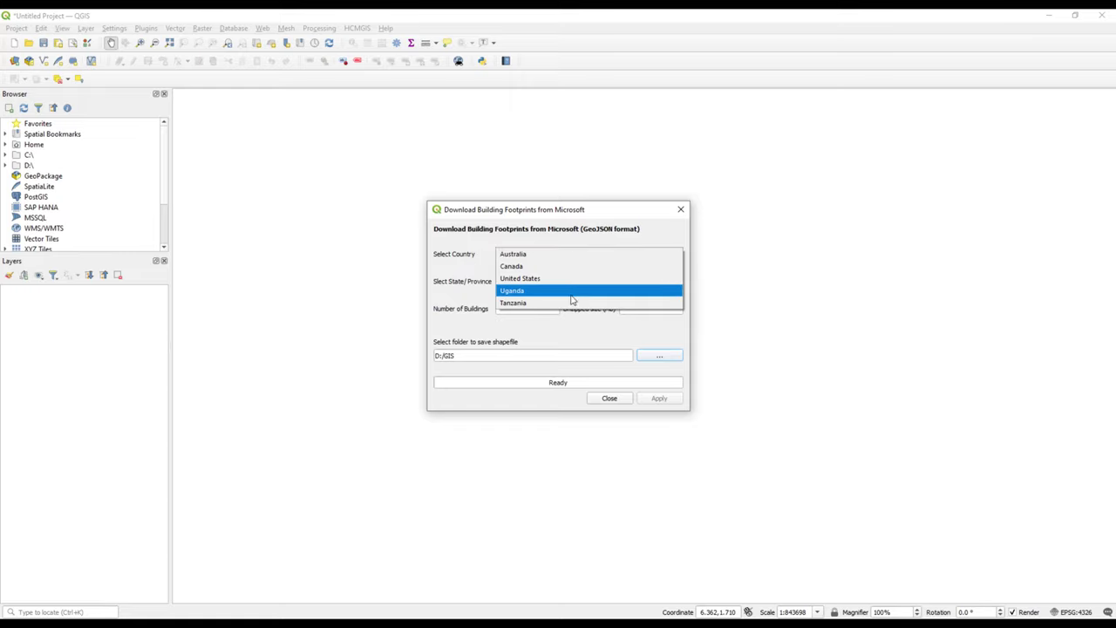
{"action": "left_click", "coordinate": [569, 292]}
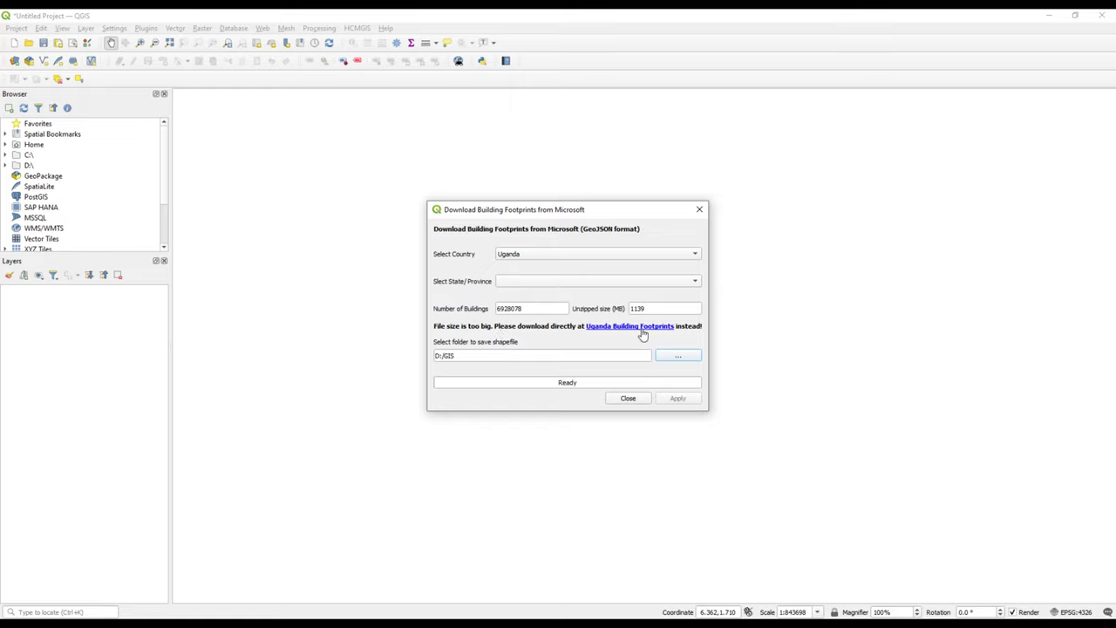
- Change the country to Tanzania to check its building count and unzipped size
{"action": "left_click", "coordinate": [564, 255]}
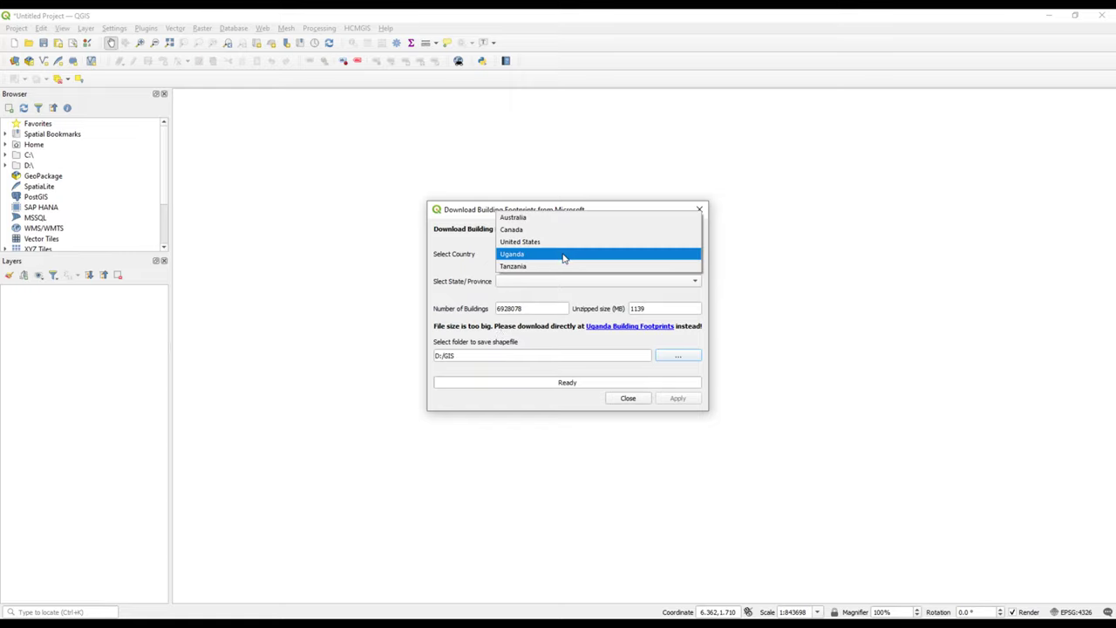
{"action": "left_click", "coordinate": [563, 278]}
{"action": "left_click", "coordinate": [546, 253]}
{"action": "left_click", "coordinate": [532, 268]}
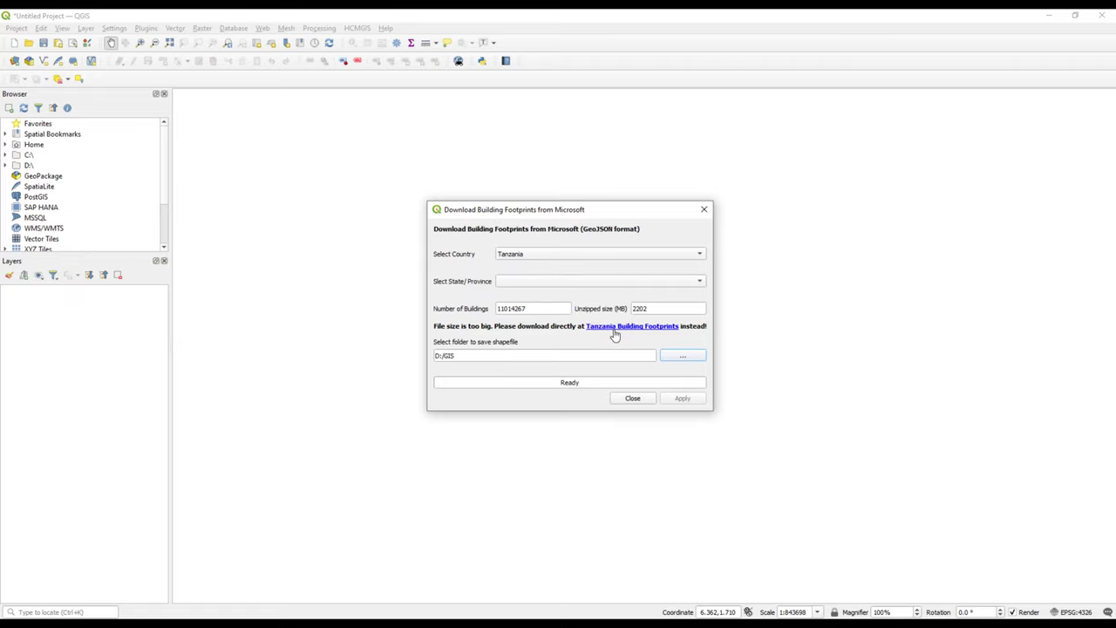
- Choose Canada as the country and Alberta as the province, and download the building footprints
{"action": "left_click", "coordinate": [563, 256]}
{"action": "left_click", "coordinate": [532, 217]}
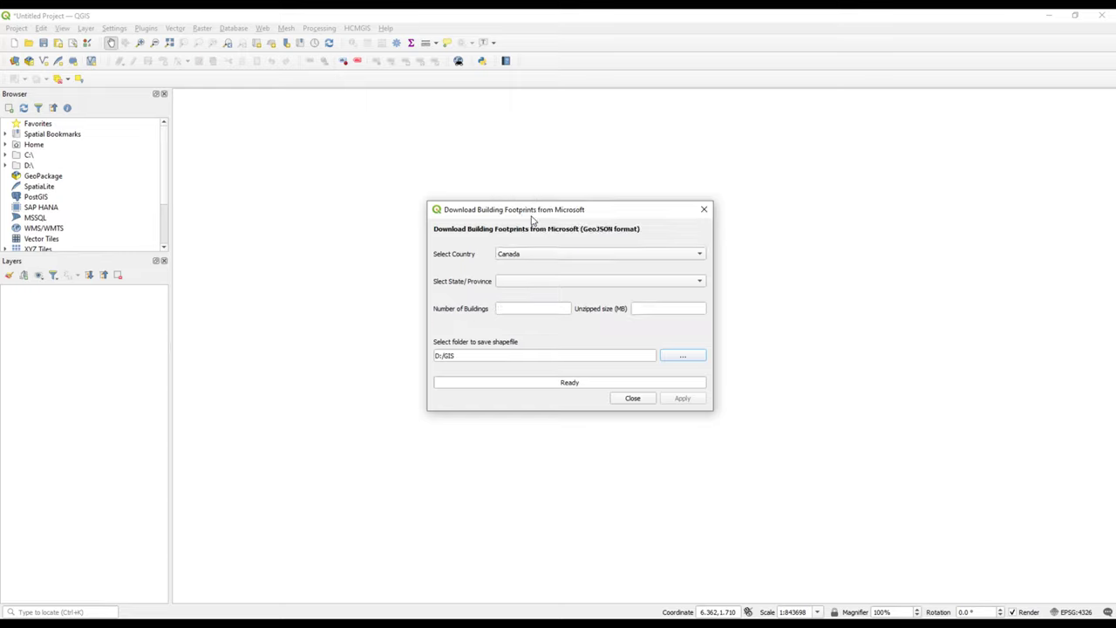
{"action": "left_click", "coordinate": [559, 284]}
{"action": "left_click", "coordinate": [556, 283]}
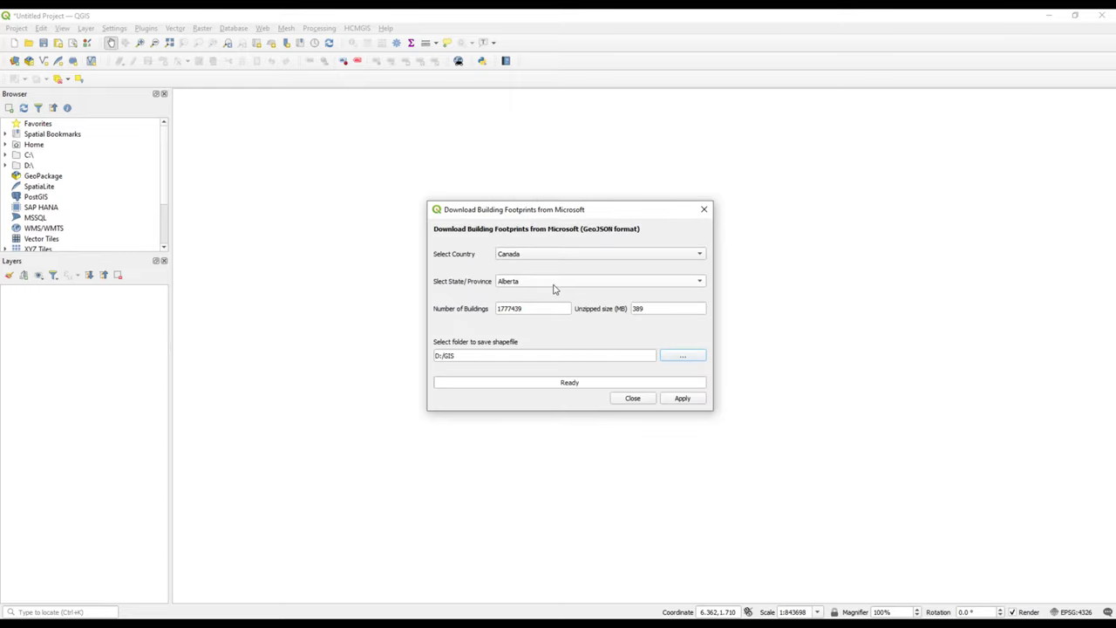
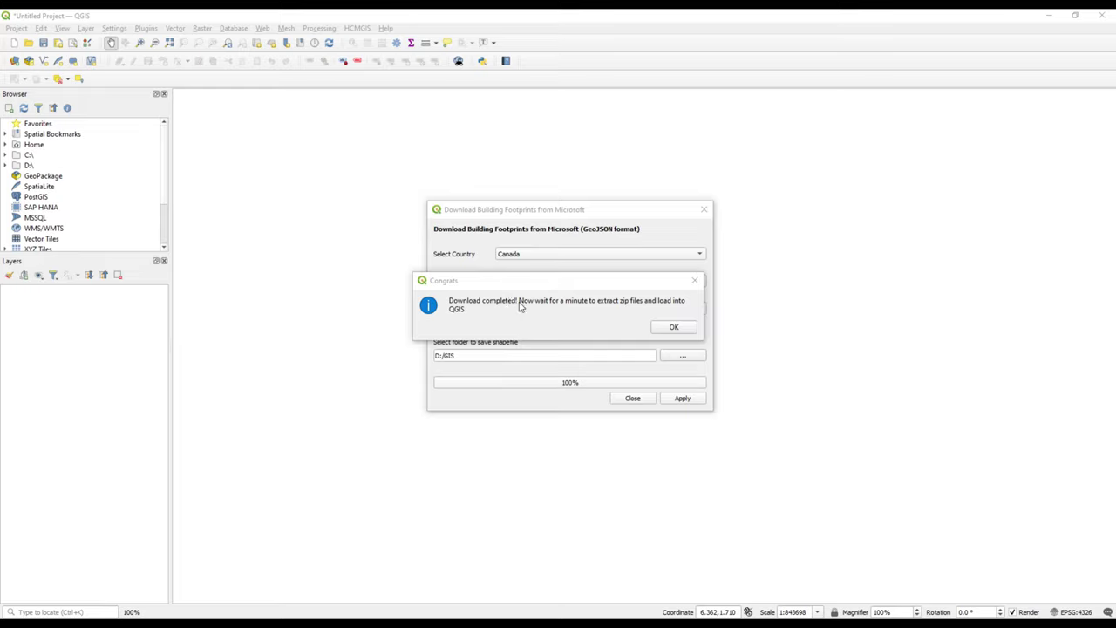
- Move the download message aside and check the D:/GIS folder in File Explorer for the downloaded archives
{"action": "left_click", "coordinate": [462, 293]}
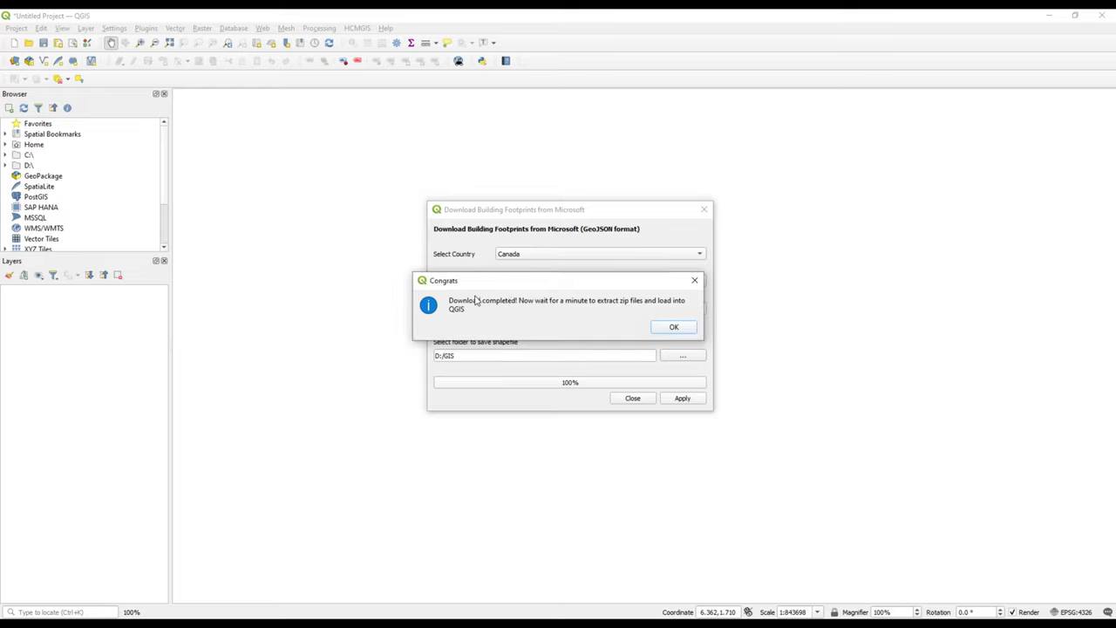
{"action": "left_click_drag", "start_coordinate": [505, 287], "coordinate": [506, 249]}
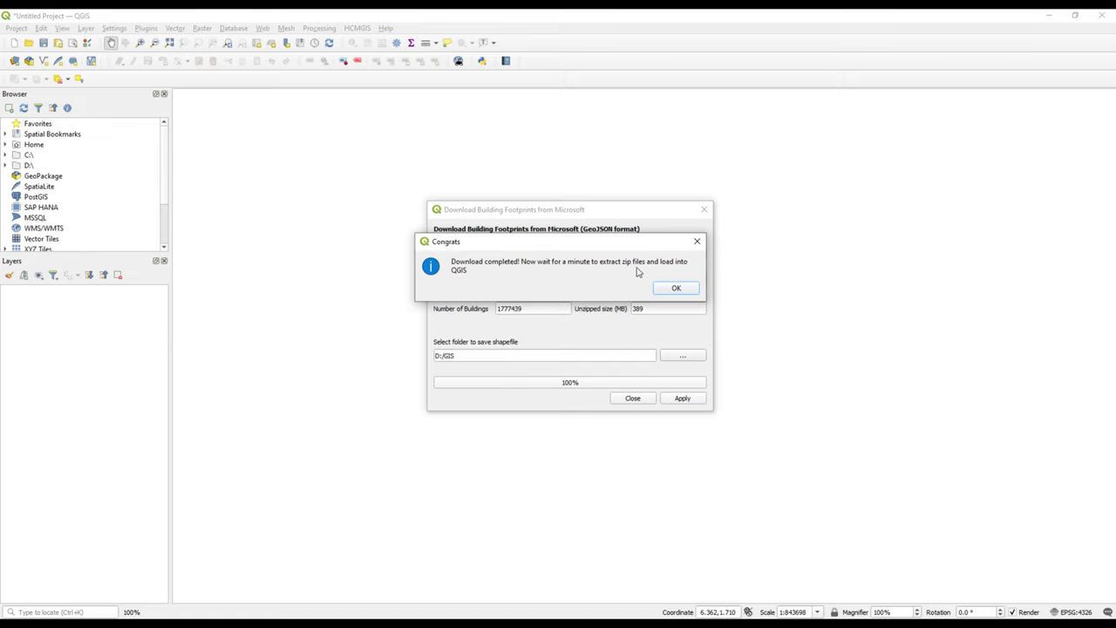
{"action": "left_click", "coordinate": [176, 593]}
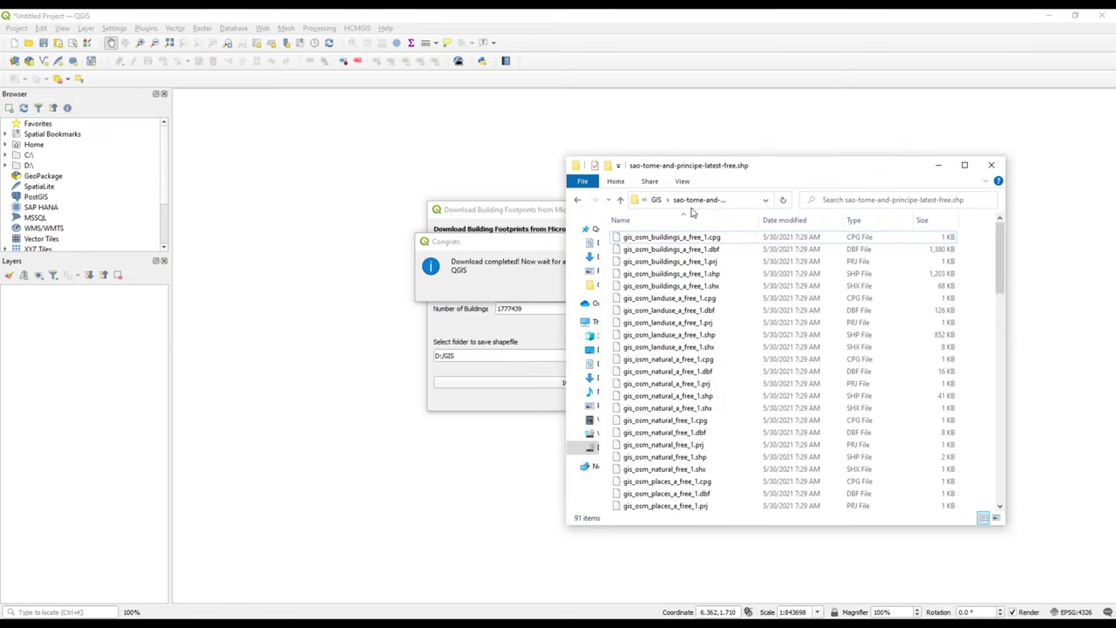
{"action": "left_click", "coordinate": [657, 200]}
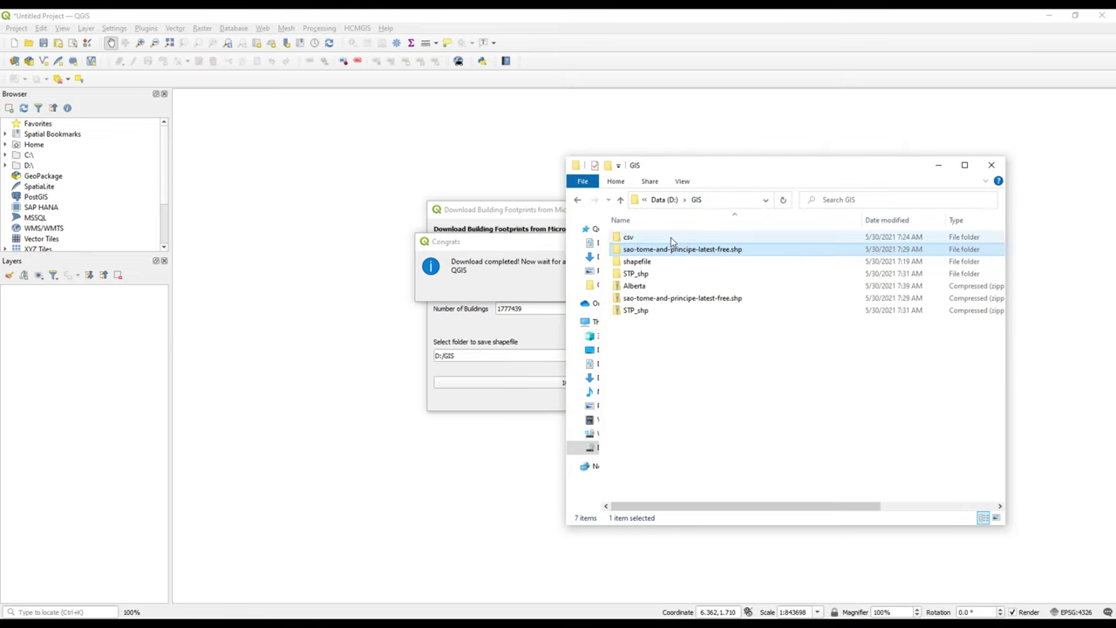
{"action": "left_click", "coordinate": [640, 312]}
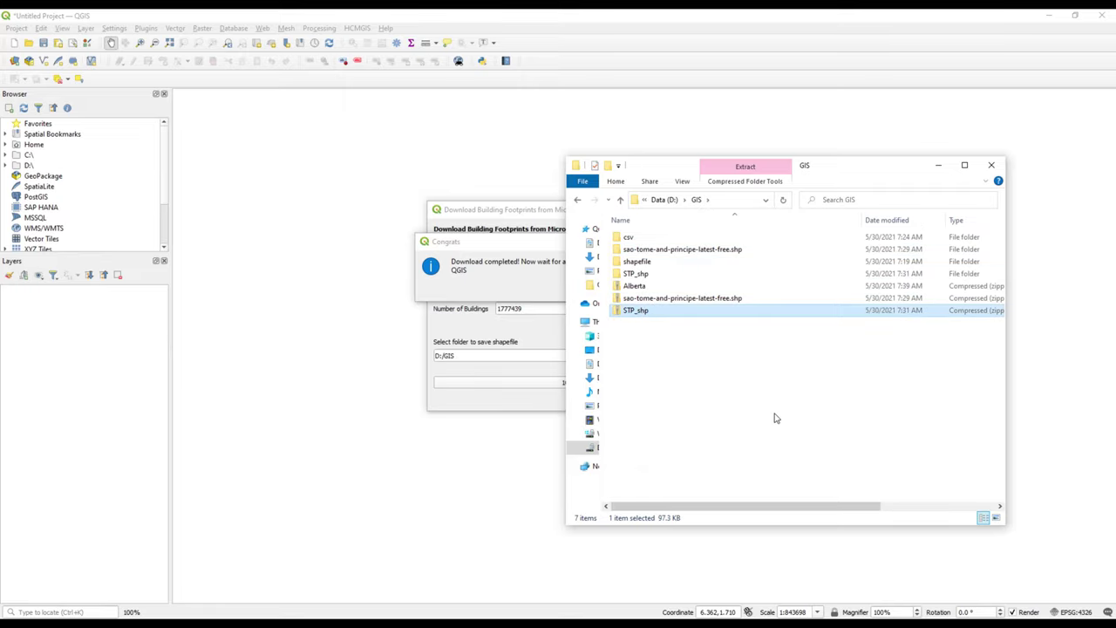
- Acknowledge the download messages so the Alberta building footprints are extracted and loaded, and close the building footprints dialog
{"action": "left_click", "coordinate": [939, 165]}
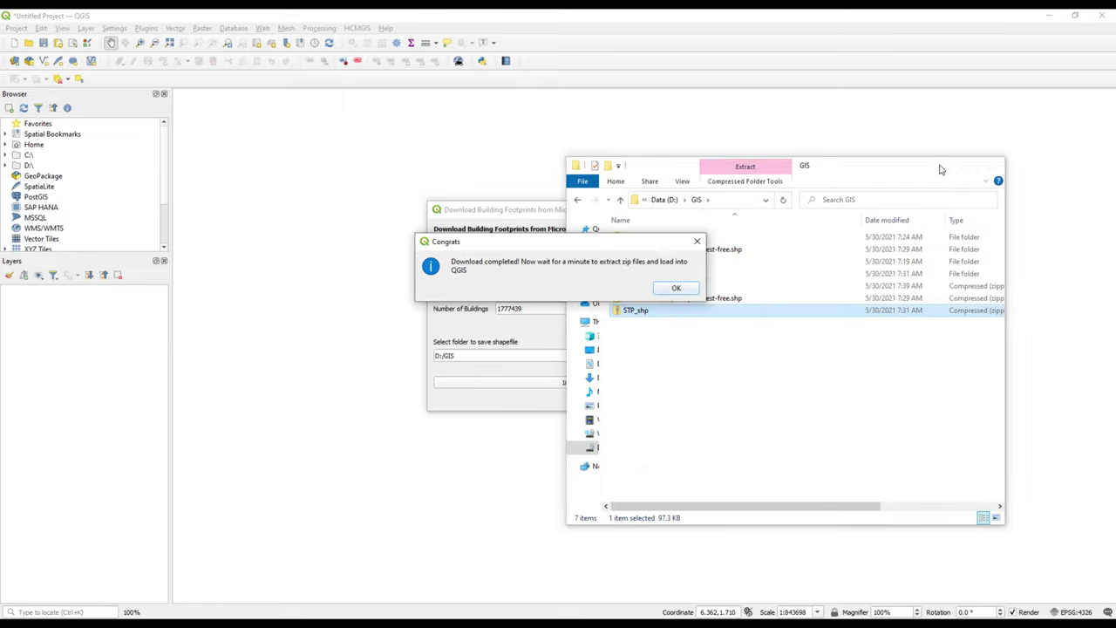
{"action": "left_click", "coordinate": [668, 289]}
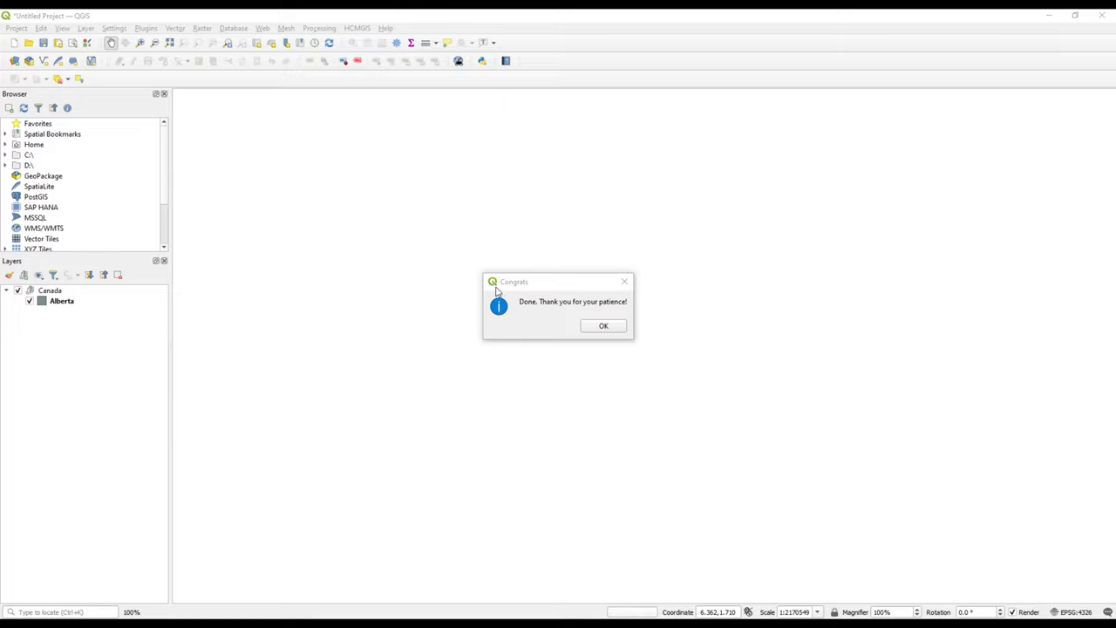
{"action": "left_click", "coordinate": [605, 326]}
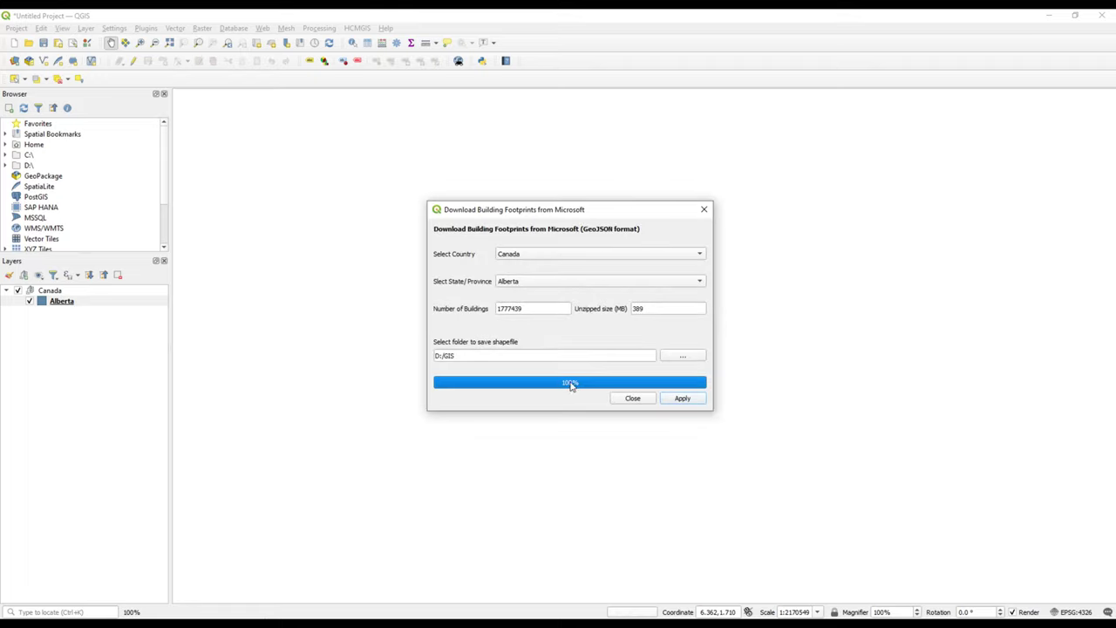
{"action": "left_click", "coordinate": [633, 398]}
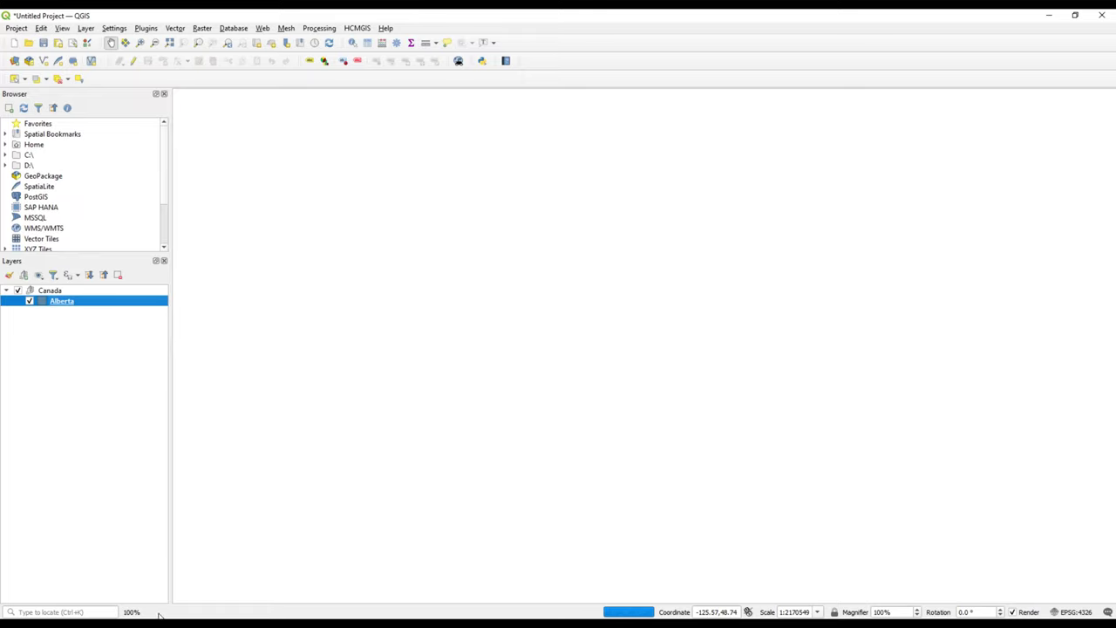
- Examine the extracted Alberta folder and its Alberta.geojson file in File Explorer, and return to QGIS
{"action": "left_click", "coordinate": [187, 566]}
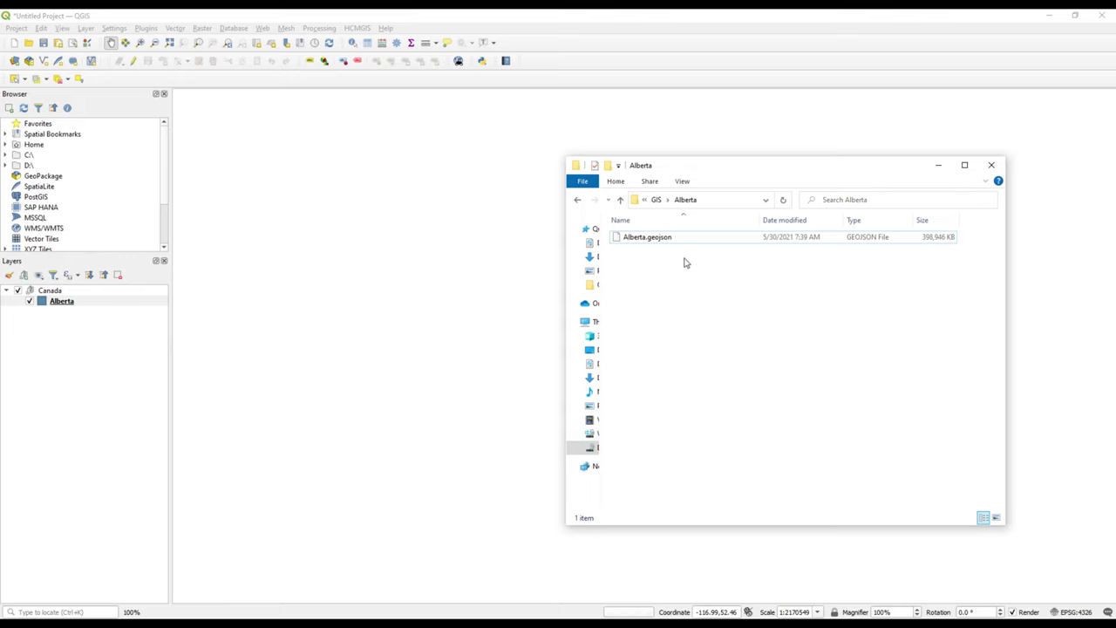
{"action": "left_click", "coordinate": [661, 201]}
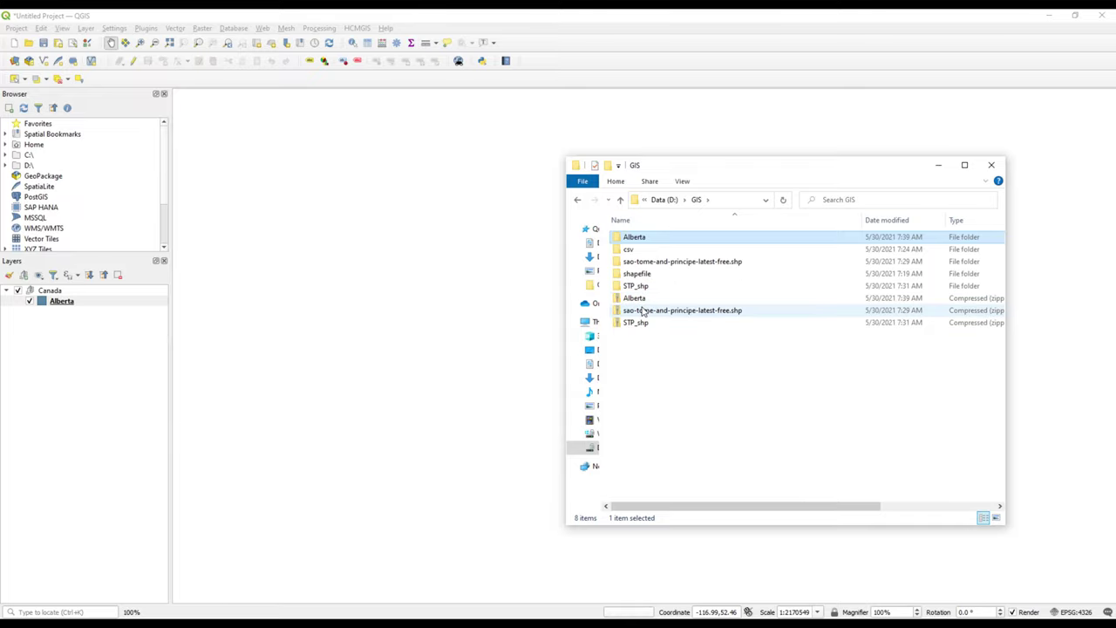
{"action": "double_click", "coordinate": [639, 239]}
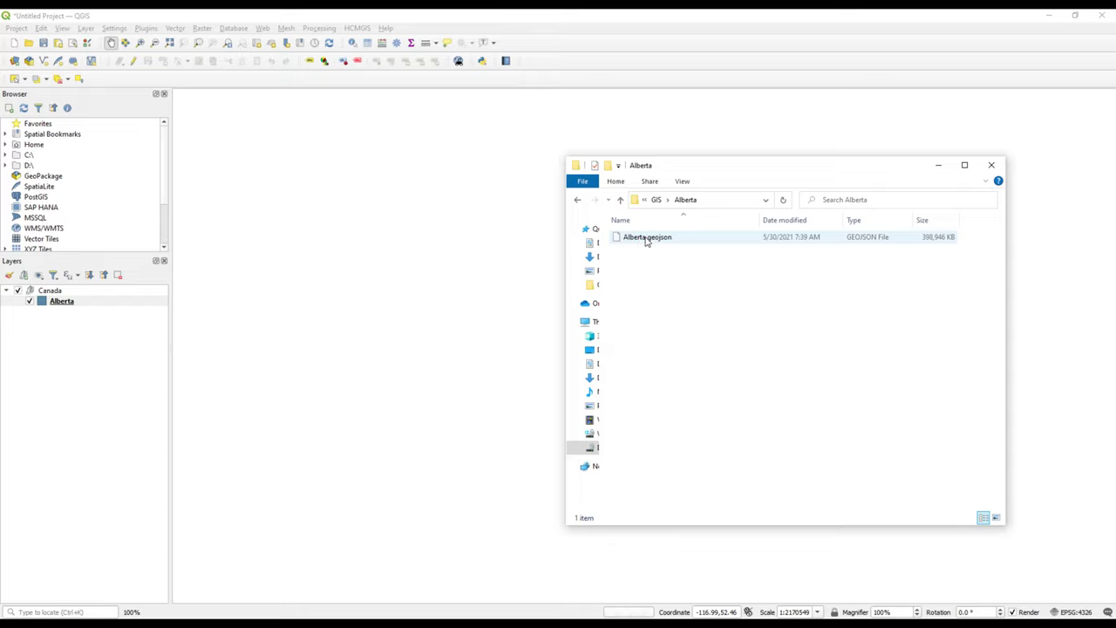
{"action": "left_click", "coordinate": [646, 238]}
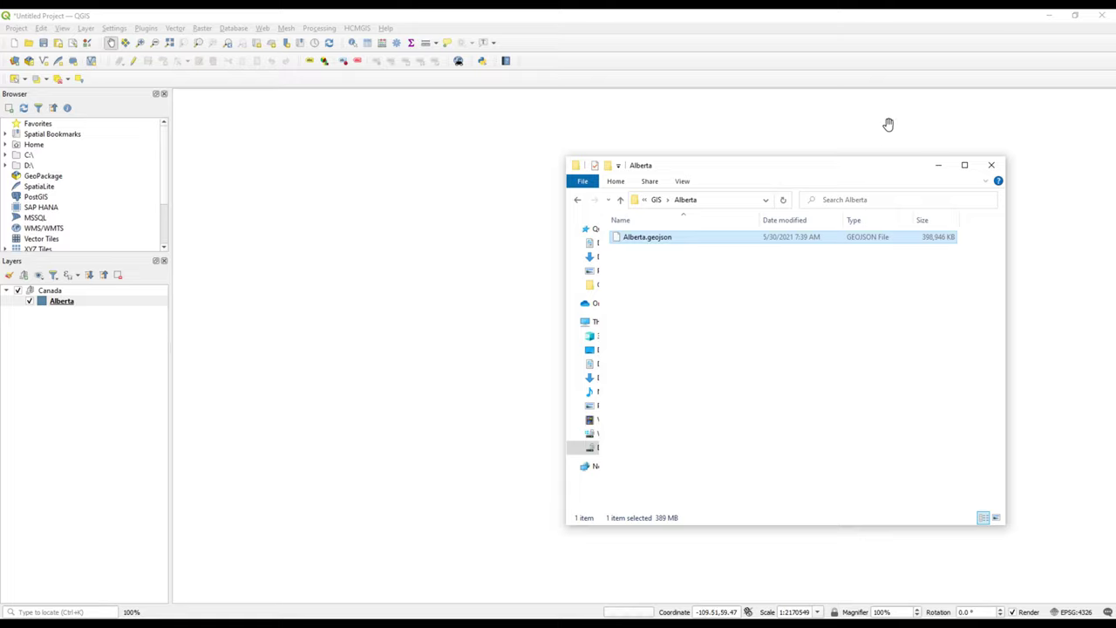
{"action": "left_click", "coordinate": [743, 298]}
{"action": "left_click", "coordinate": [940, 166]}
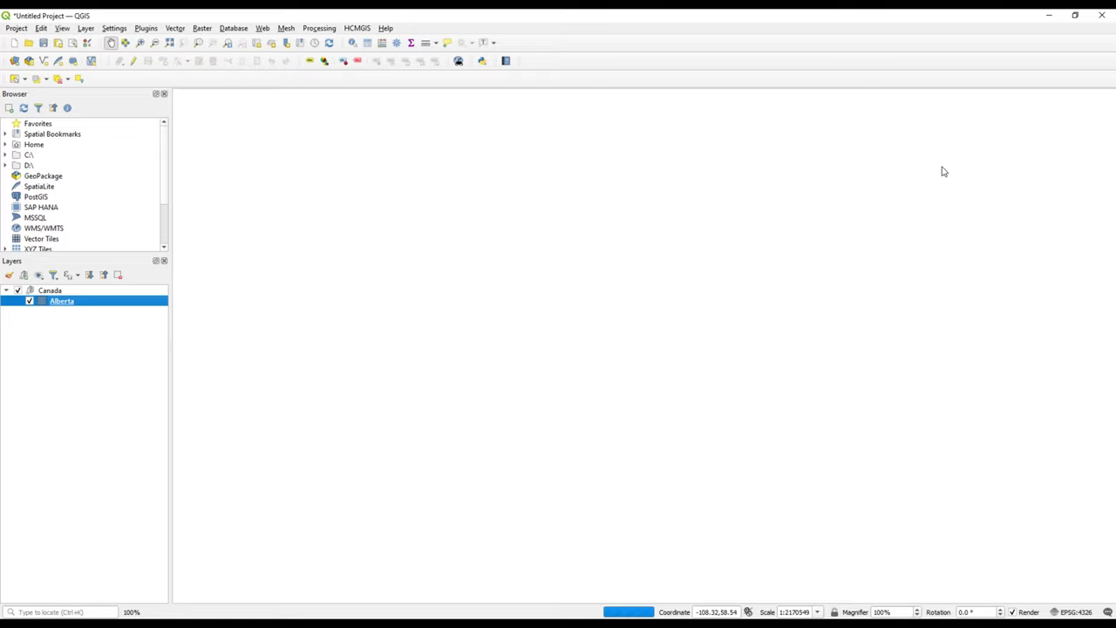
- Zoom to the extent of the Alberta layer and inspect a dense cluster of building footprints up close
{"action": "right_click", "coordinate": [67, 302]}
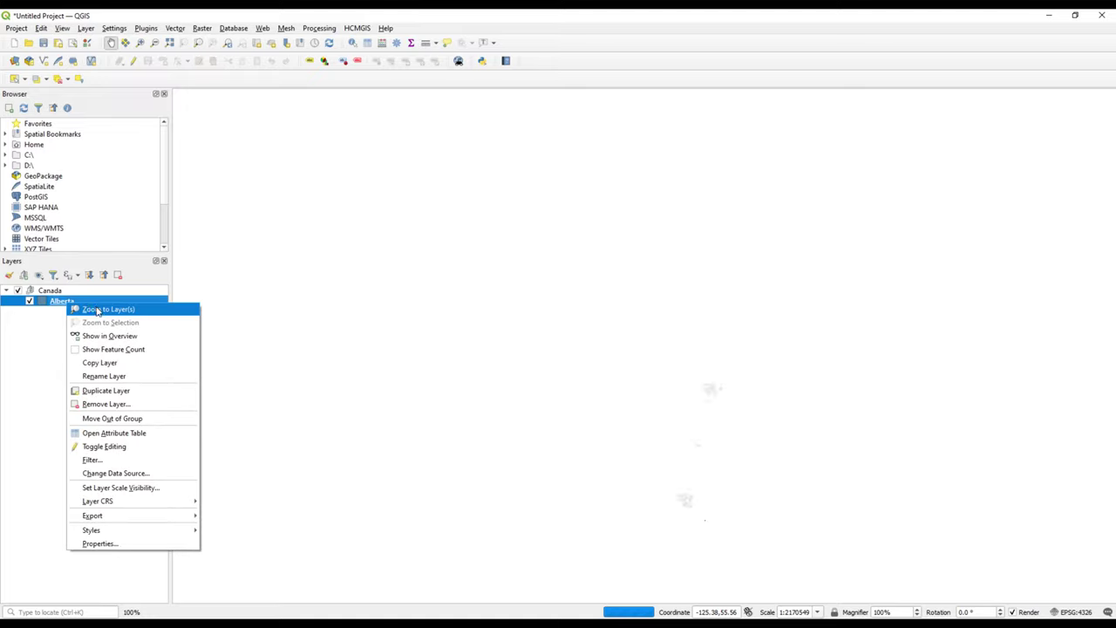
{"action": "left_click", "coordinate": [97, 309]}
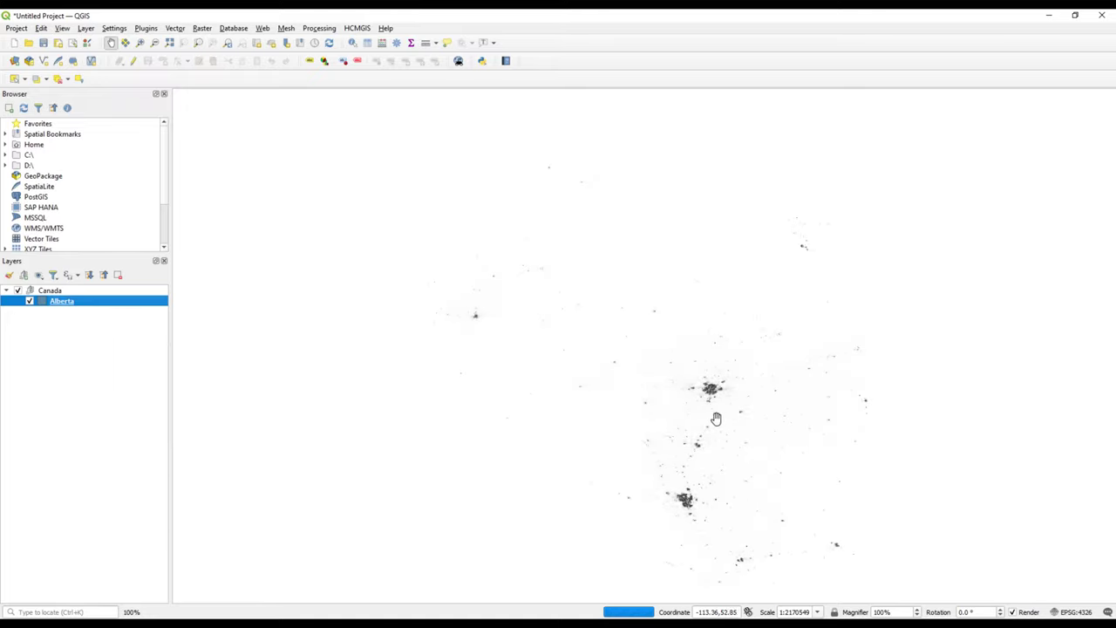
{"action": "scroll", "coordinate": [714, 401], "scroll_direction": "up", "scroll_amount": 4}
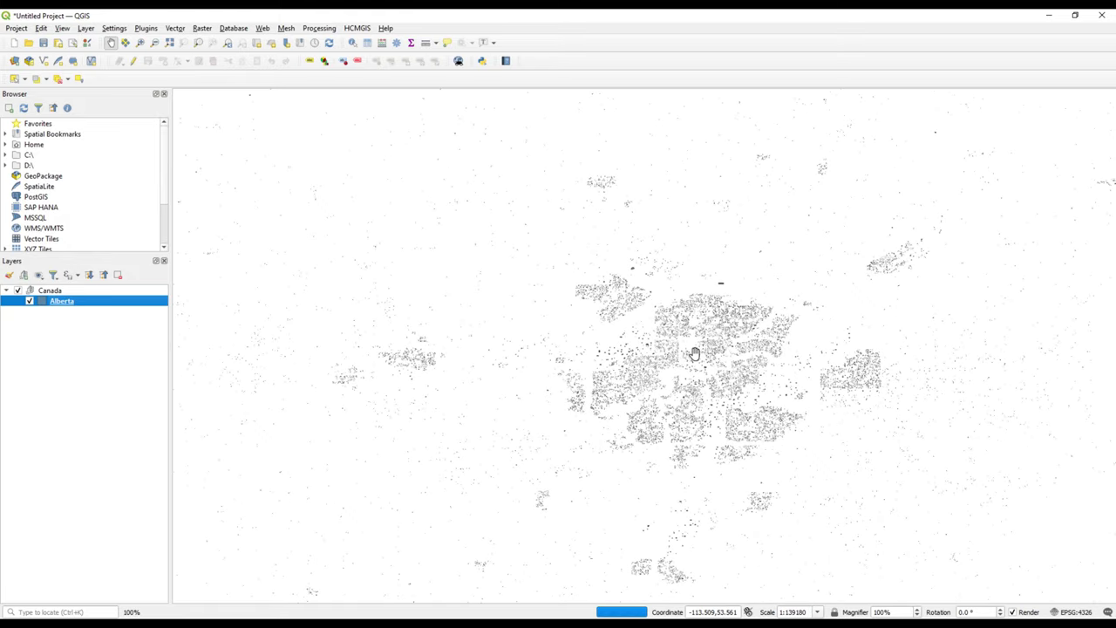
- Display the Alberta layer's feature count to check the number of buildings, and hide it again
{"action": "right_click", "coordinate": [84, 305]}
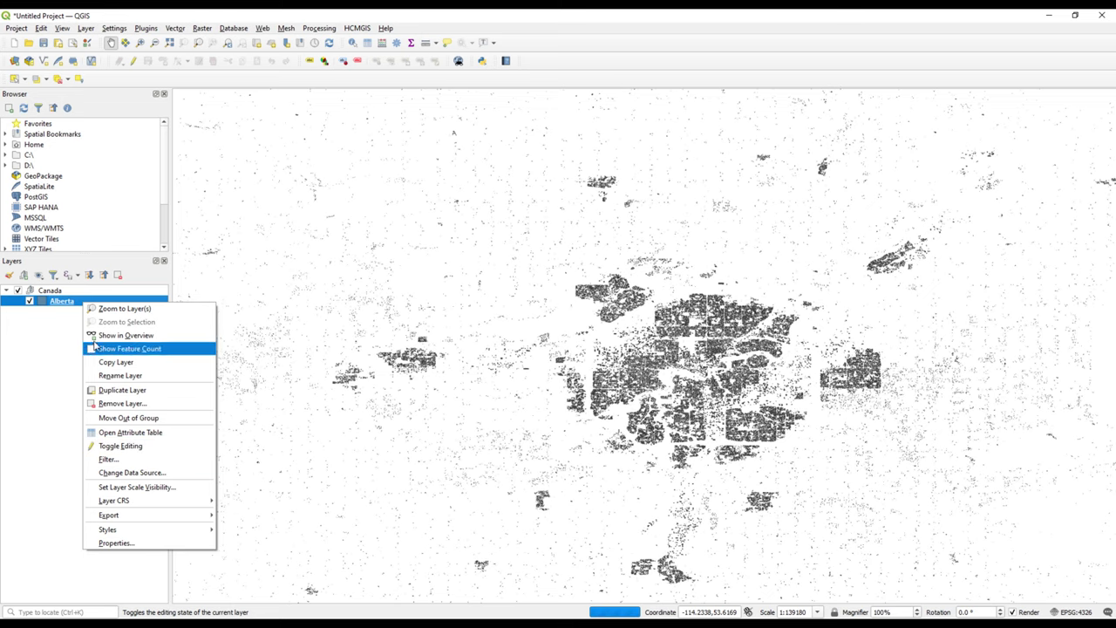
{"action": "left_click", "coordinate": [78, 303]}
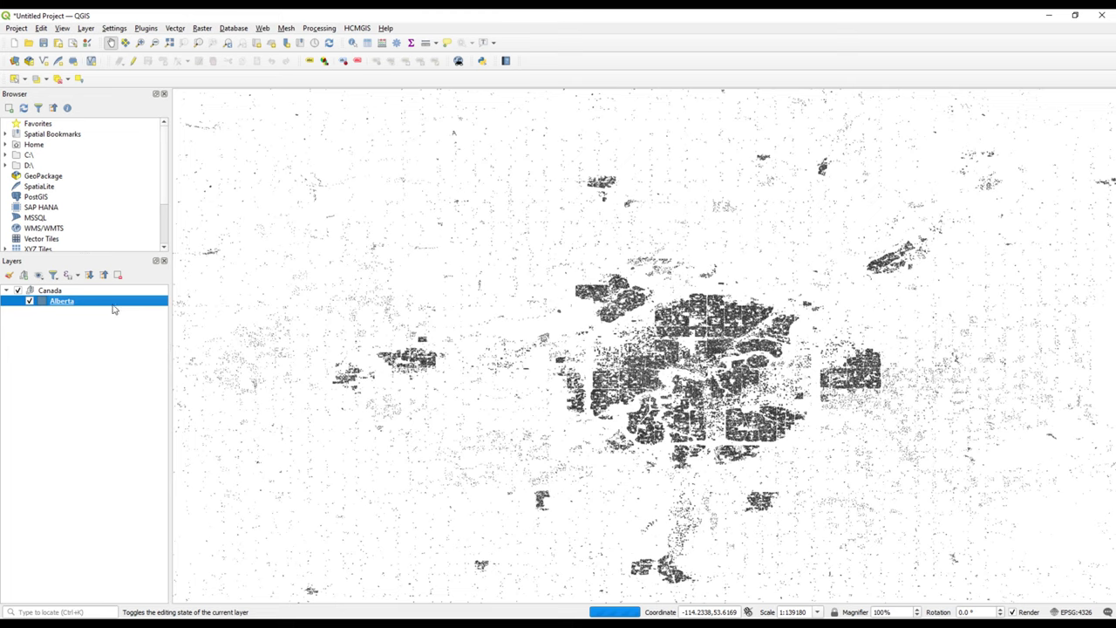
{"action": "double_click", "coordinate": [112, 304]}
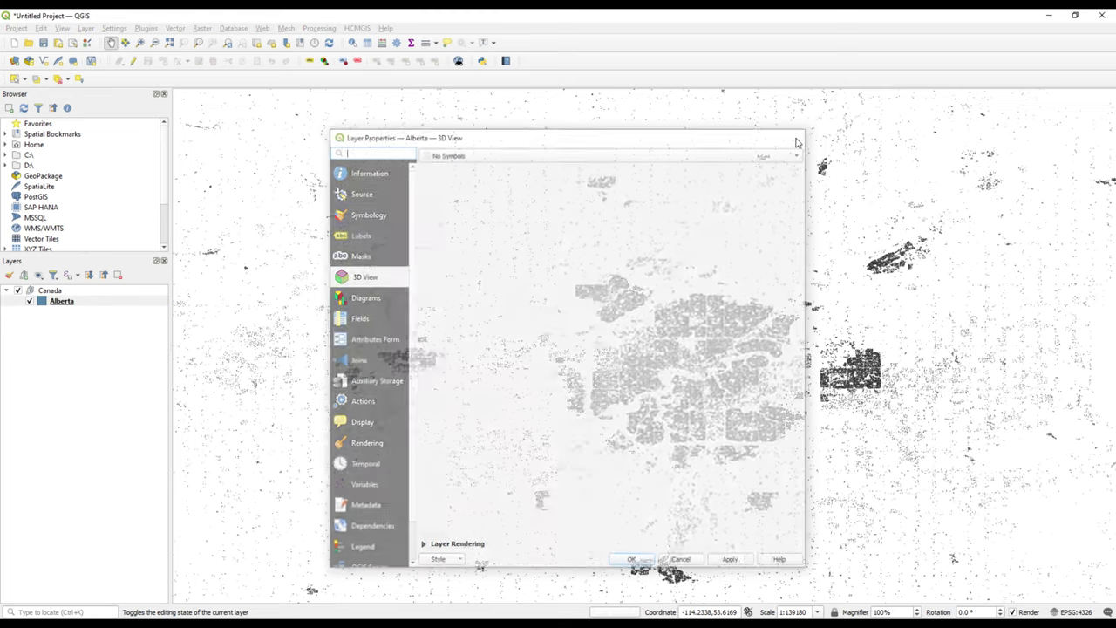
{"action": "left_click", "coordinate": [796, 140]}
{"action": "right_click", "coordinate": [99, 300]}
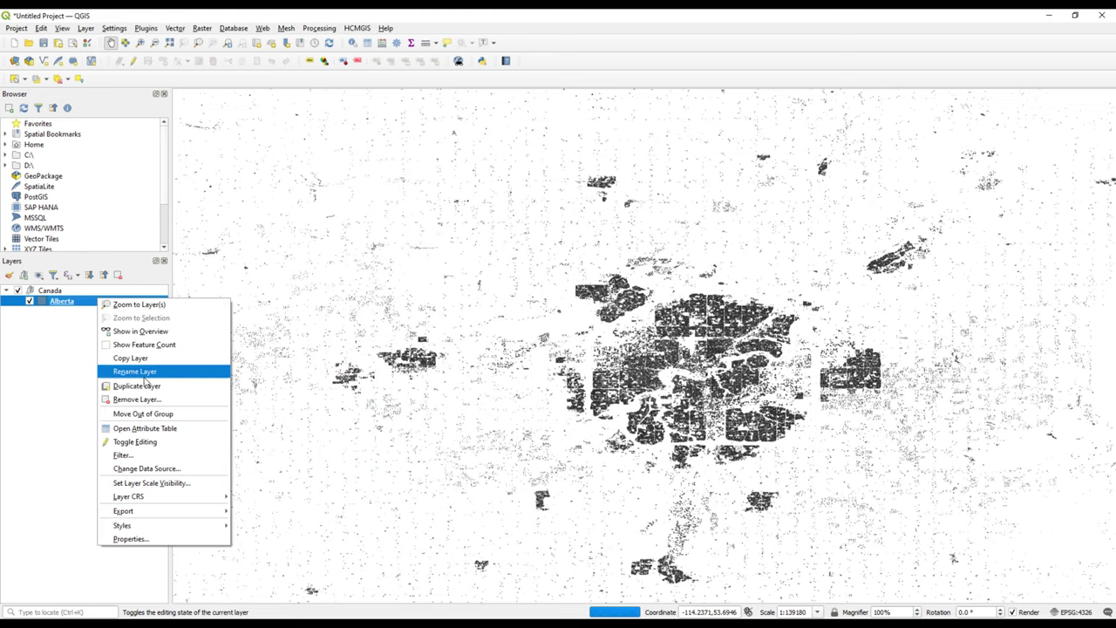
{"action": "left_click", "coordinate": [140, 346]}
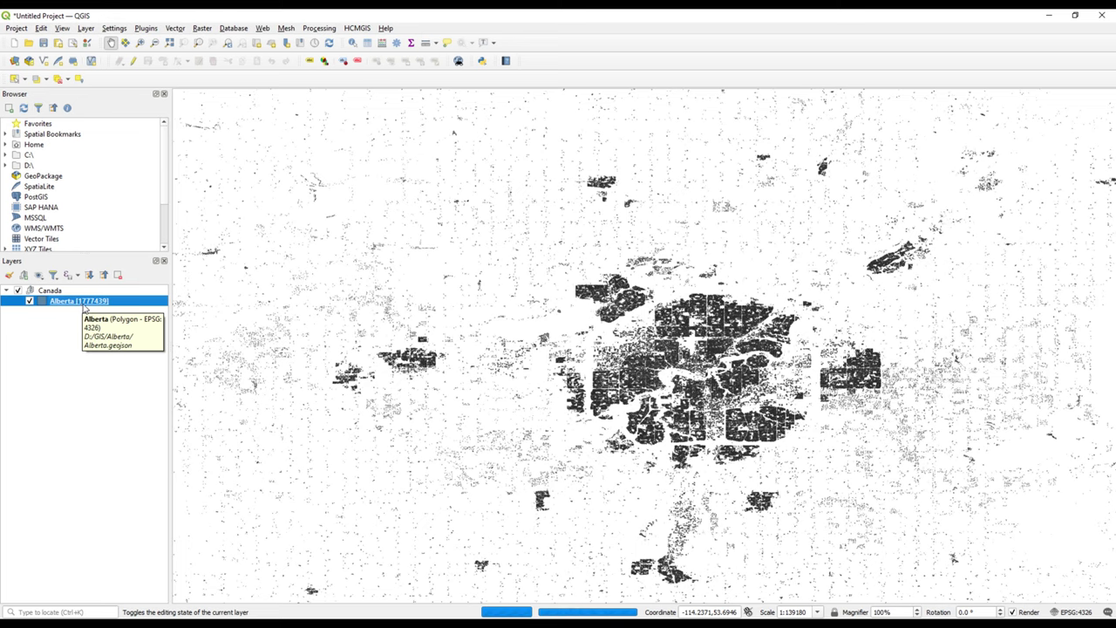
{"action": "right_click", "coordinate": [114, 303]}
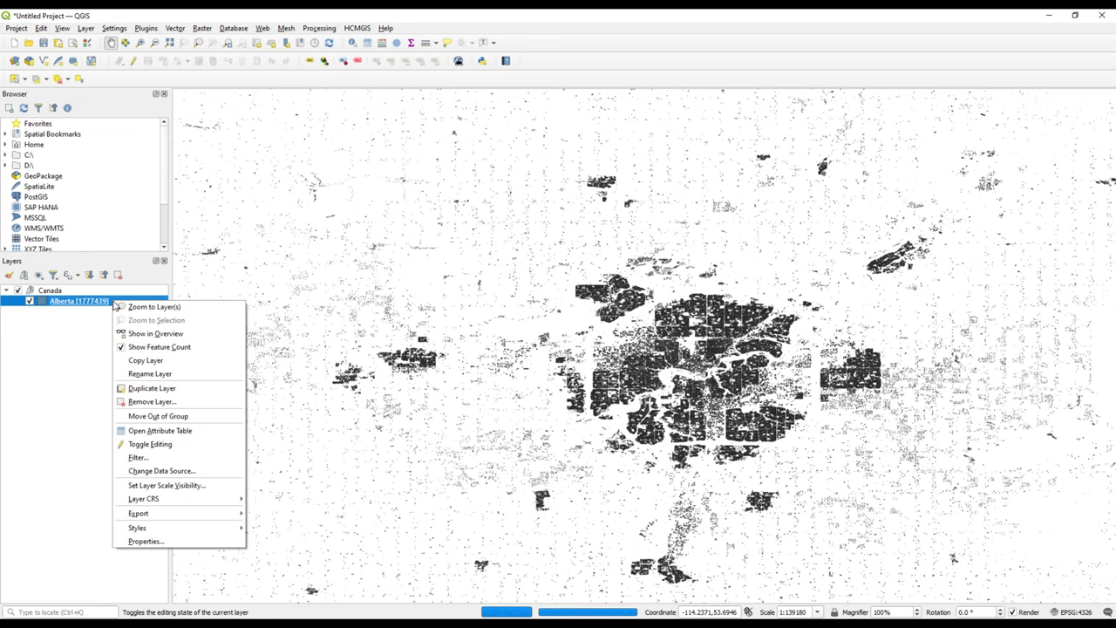
{"action": "left_click", "coordinate": [131, 346]}
- Remove the Canada group with its Alberta layer from the project
{"action": "scroll", "coordinate": [664, 368], "scroll_direction": "down", "scroll_amount": 2}
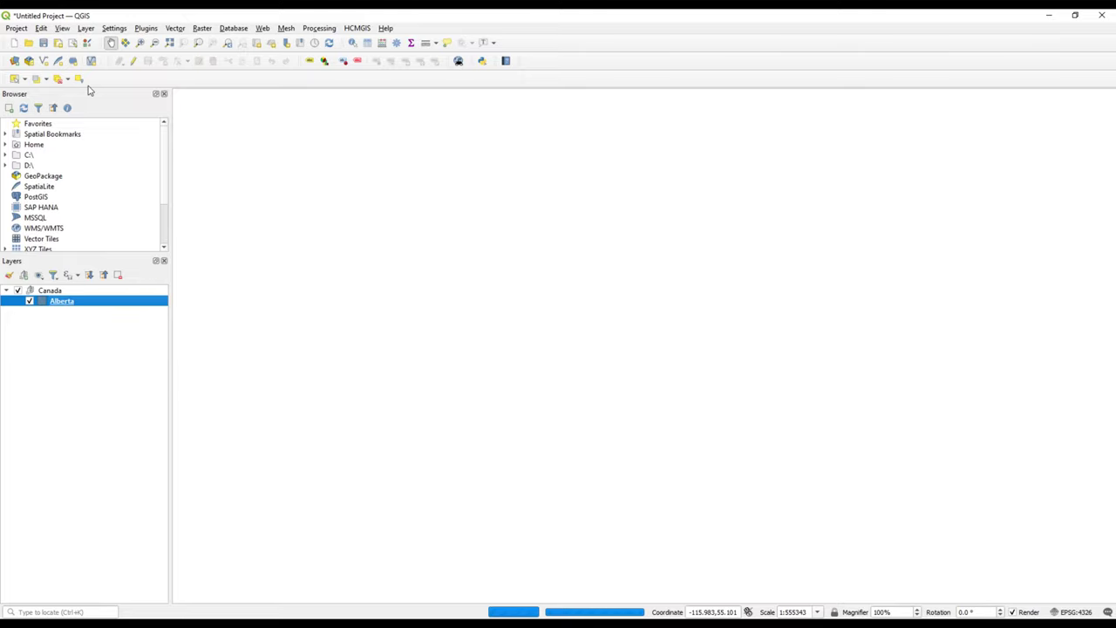
{"action": "left_click", "coordinate": [94, 289]}
{"action": "left_click", "coordinate": [118, 275]}
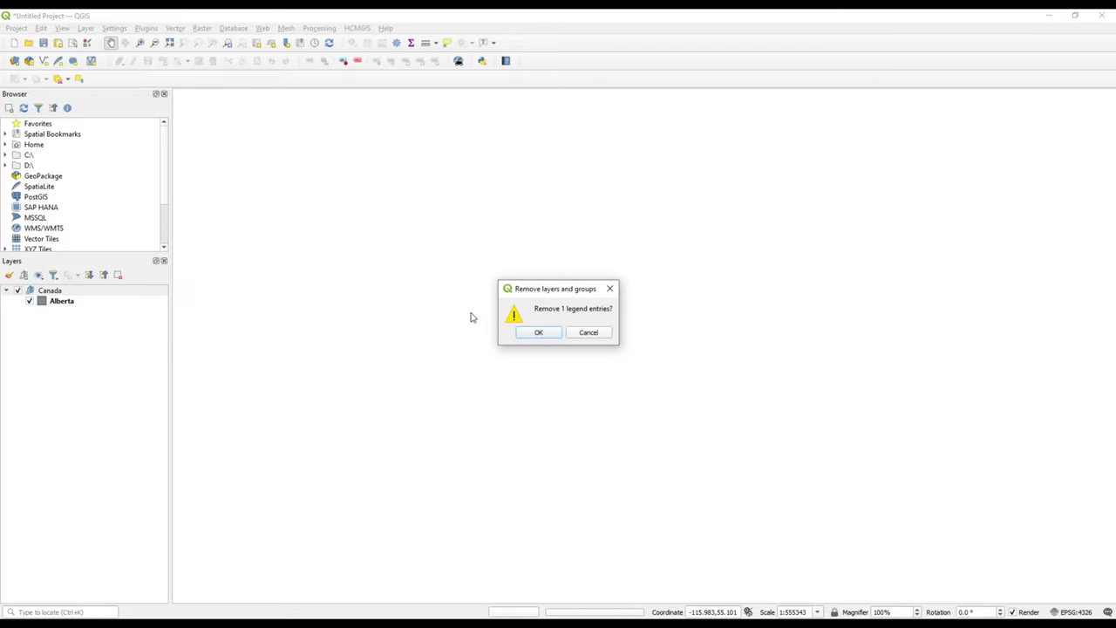
{"action": "left_click", "coordinate": [537, 332]}
- Open the HCMGIS OpenData download, list the WFS layers of the HCMGIS OpenData provider, and widen the dialog
{"action": "left_click", "coordinate": [357, 28]}
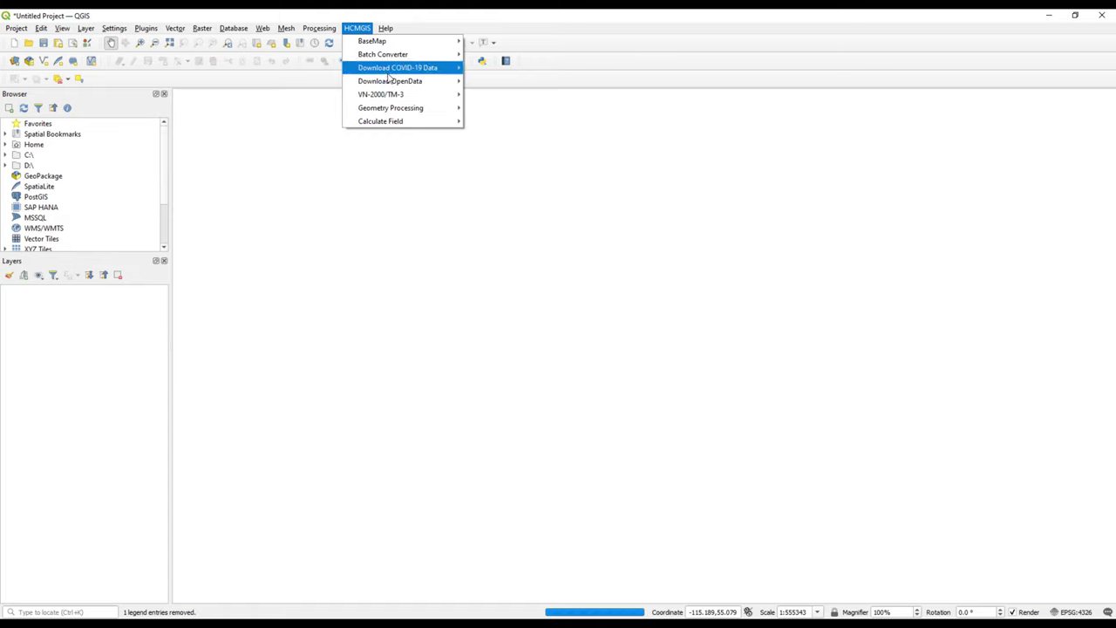
{"action": "mouse_move", "coordinate": [394, 81]}
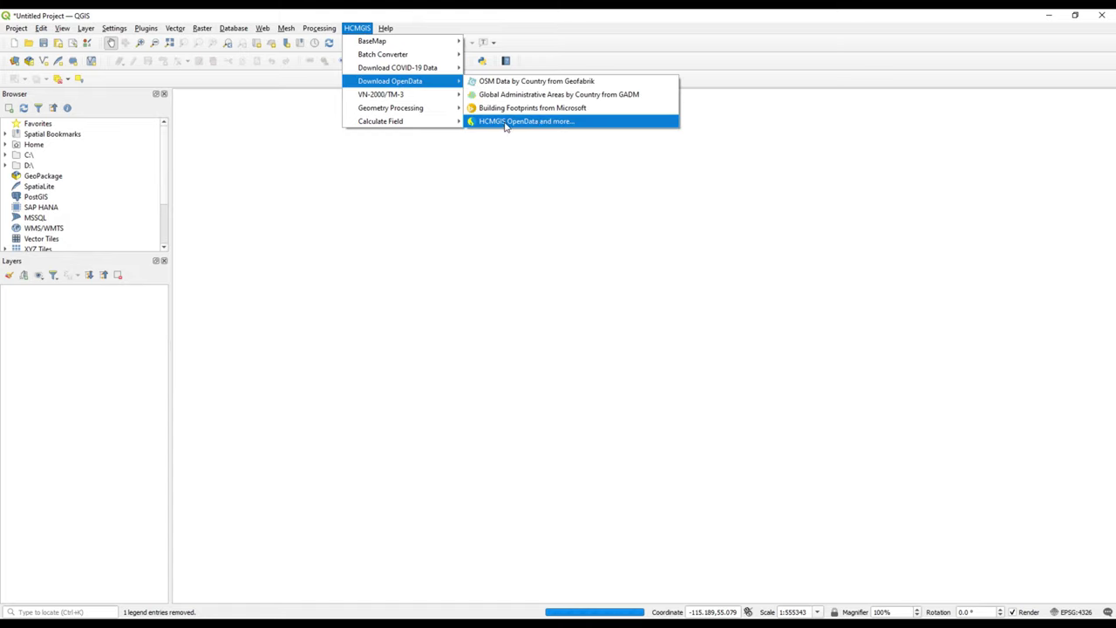
{"action": "left_click", "coordinate": [547, 124]}
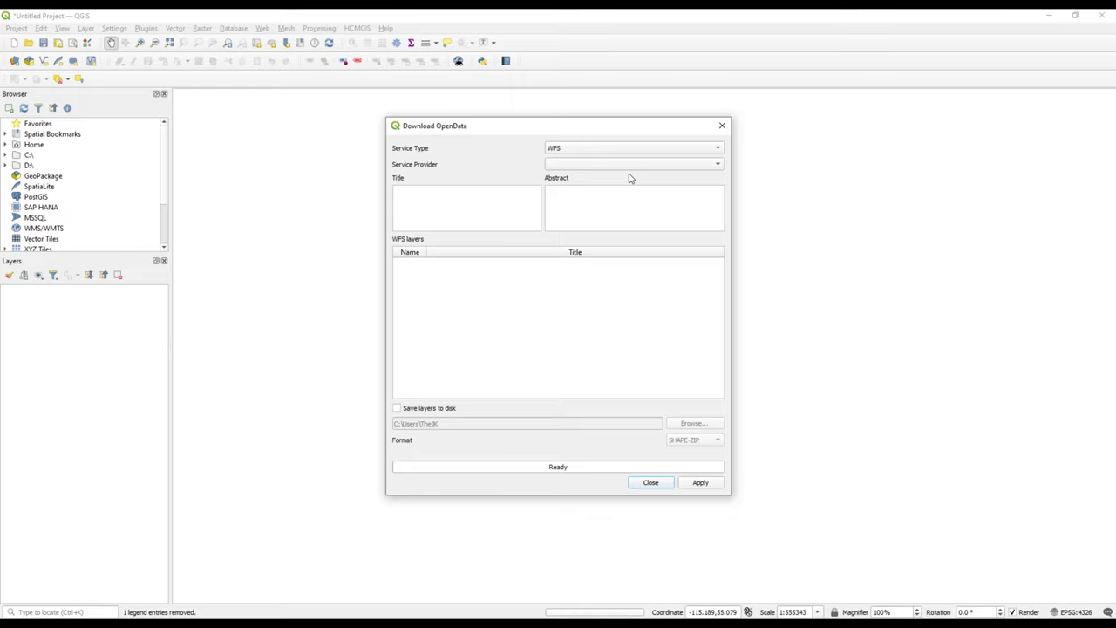
{"action": "left_click", "coordinate": [717, 165]}
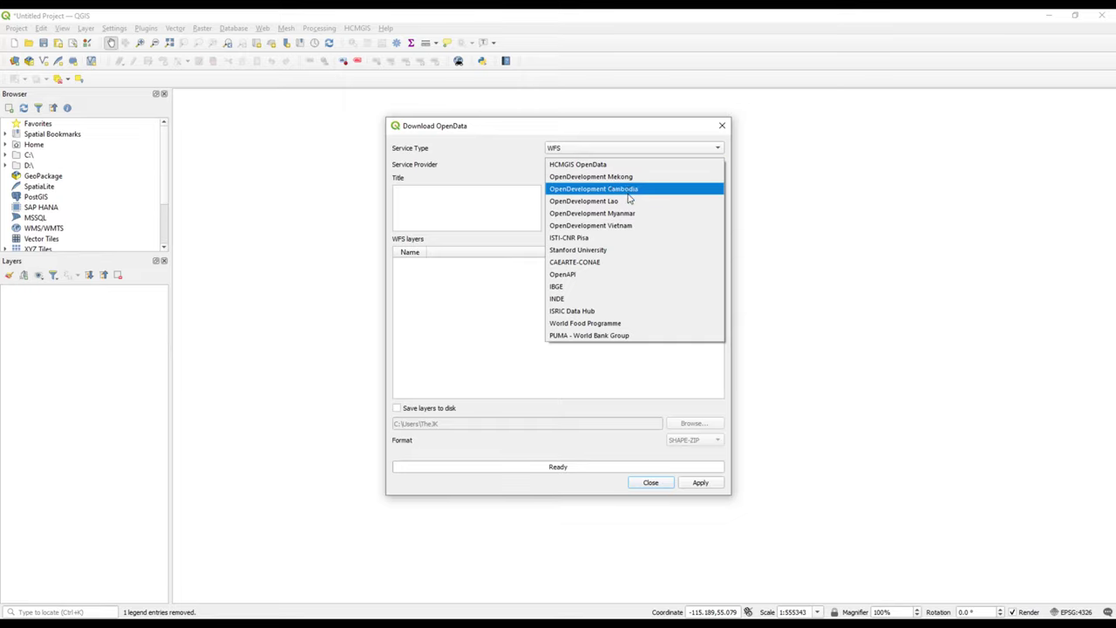
{"action": "left_click", "coordinate": [576, 170]}
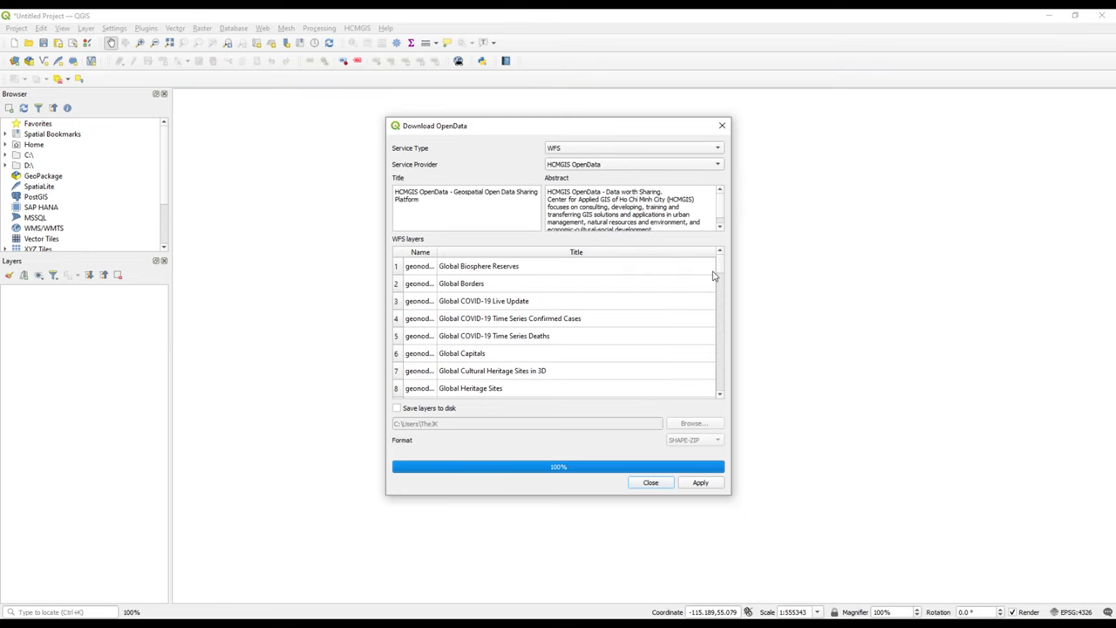
{"action": "mouse_move", "coordinate": [720, 270]}
{"action": "left_mouse_down"}
{"action": "mouse_move", "coordinate": [720, 391]}
{"action": "mouse_move", "coordinate": [728, 261]}
{"action": "left_mouse_up"}
{"action": "left_click_drag", "start_coordinate": [388, 315], "coordinate": [197, 318]}
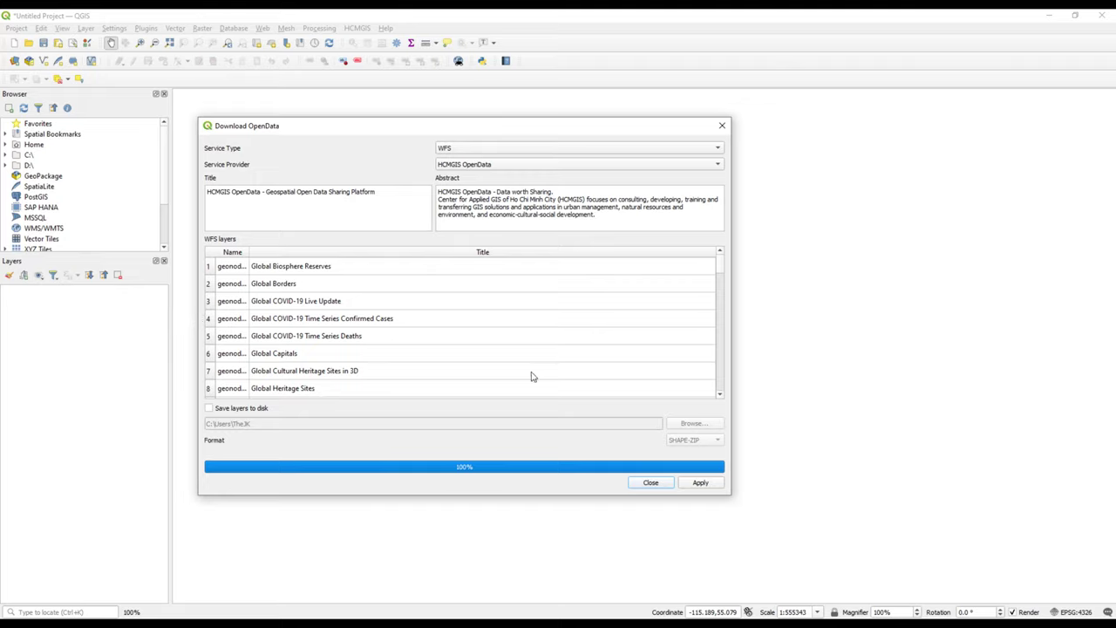
- Change the service provider to World Food Programme, keeping WFS as the service type, and read its title and abstract
{"action": "left_click", "coordinate": [475, 152]}
{"action": "left_click", "coordinate": [500, 153]}
{"action": "left_click", "coordinate": [511, 165]}
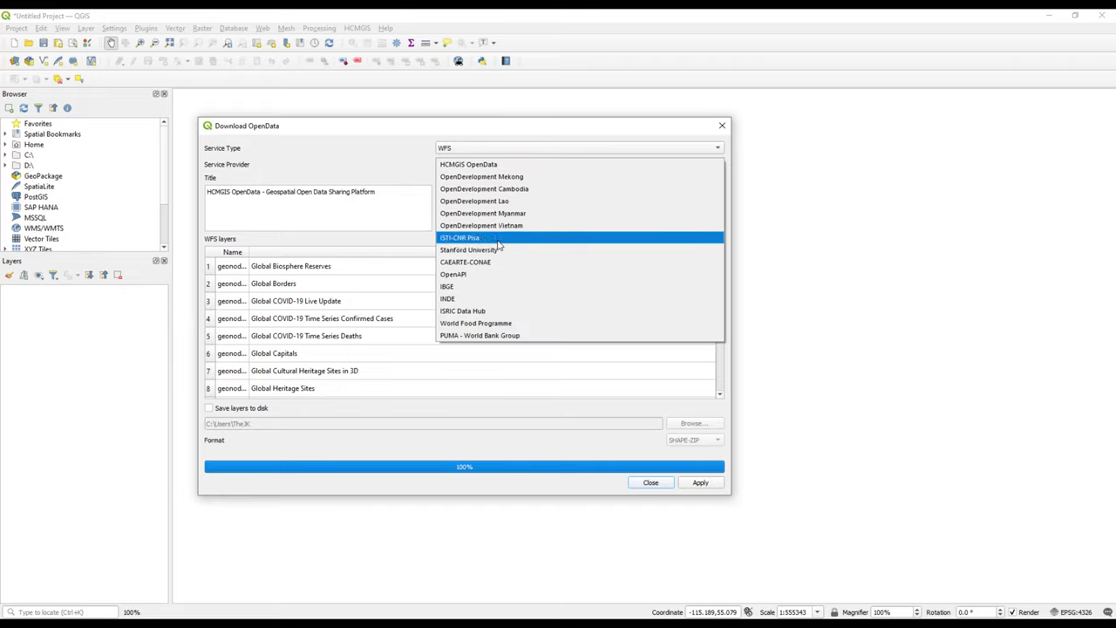
{"action": "left_click", "coordinate": [474, 324]}
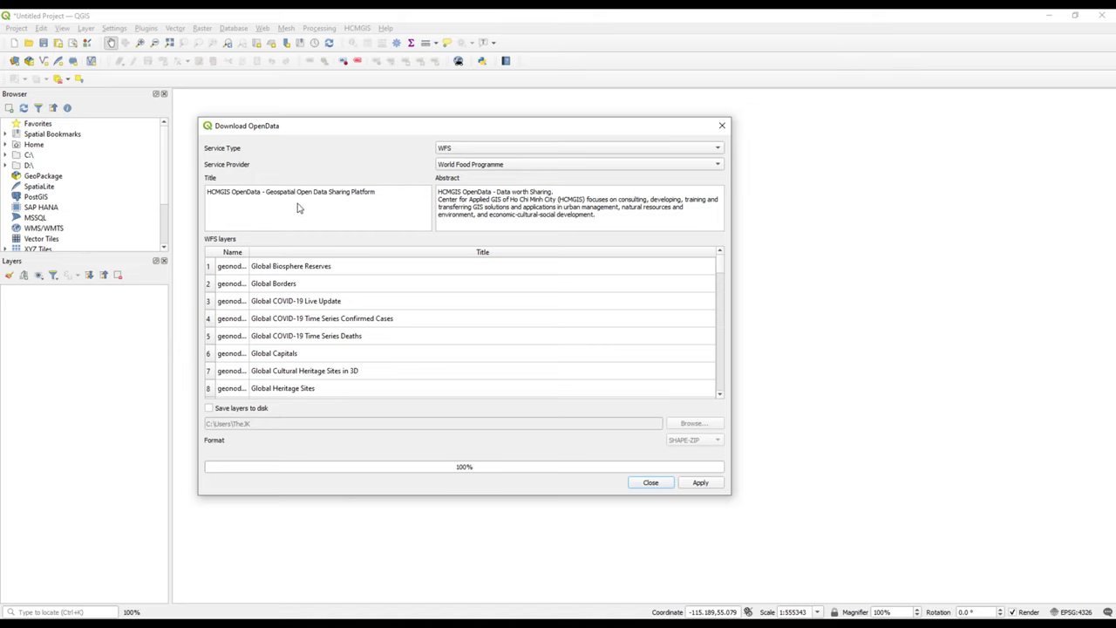
{"action": "left_click_drag", "start_coordinate": [278, 196], "coordinate": [206, 193]}
{"action": "left_click", "coordinate": [267, 193]}
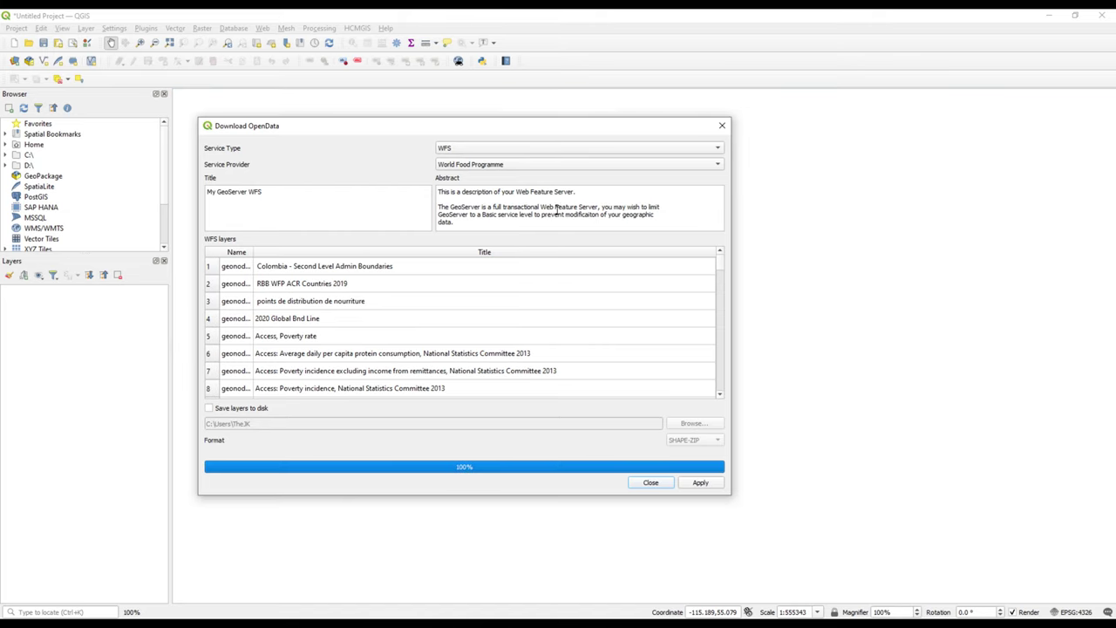
{"action": "mouse_move", "coordinate": [441, 202]}
{"action": "left_mouse_down"}
{"action": "mouse_move", "coordinate": [523, 209]}
{"action": "mouse_move", "coordinate": [451, 216]}
{"action": "left_mouse_up"}
{"action": "left_click", "coordinate": [515, 212]}
- Find Afghanistan District Boundaries among the World Food Programme WFS layers and load it into the project
{"action": "scroll", "coordinate": [720, 271], "scroll_direction": "down", "scroll_amount": 7}
{"action": "scroll", "coordinate": [720, 272], "scroll_direction": "up", "scroll_amount": 2}
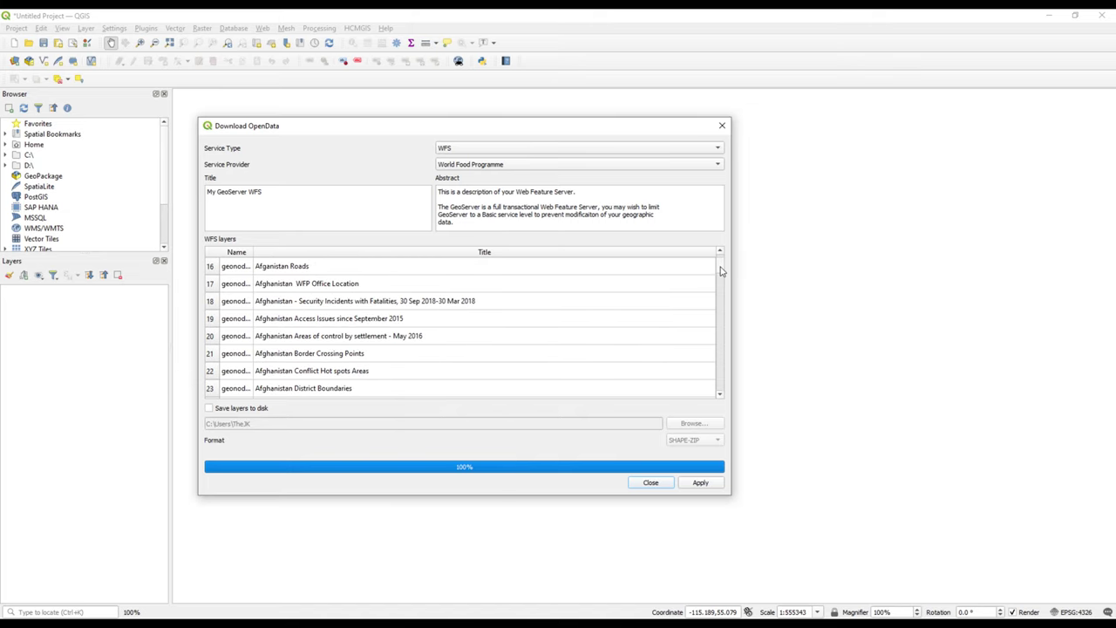
{"action": "scroll", "coordinate": [305, 323], "scroll_direction": "up", "scroll_amount": 4}
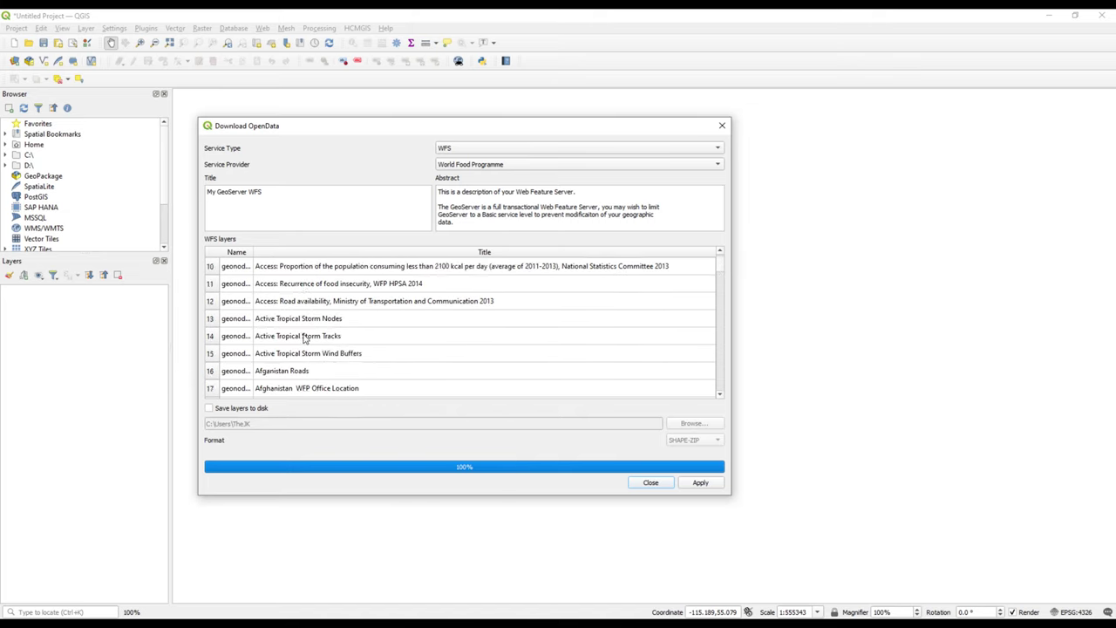
{"action": "scroll", "coordinate": [304, 340], "scroll_direction": "down", "scroll_amount": 3}
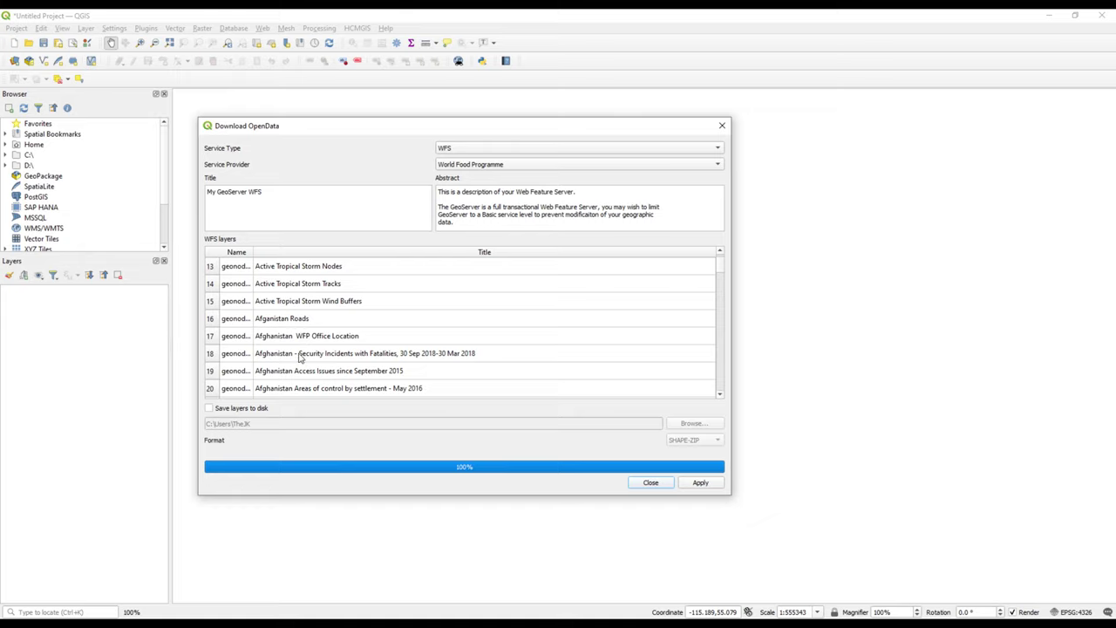
{"action": "scroll", "coordinate": [336, 339], "scroll_direction": "down", "scroll_amount": 2}
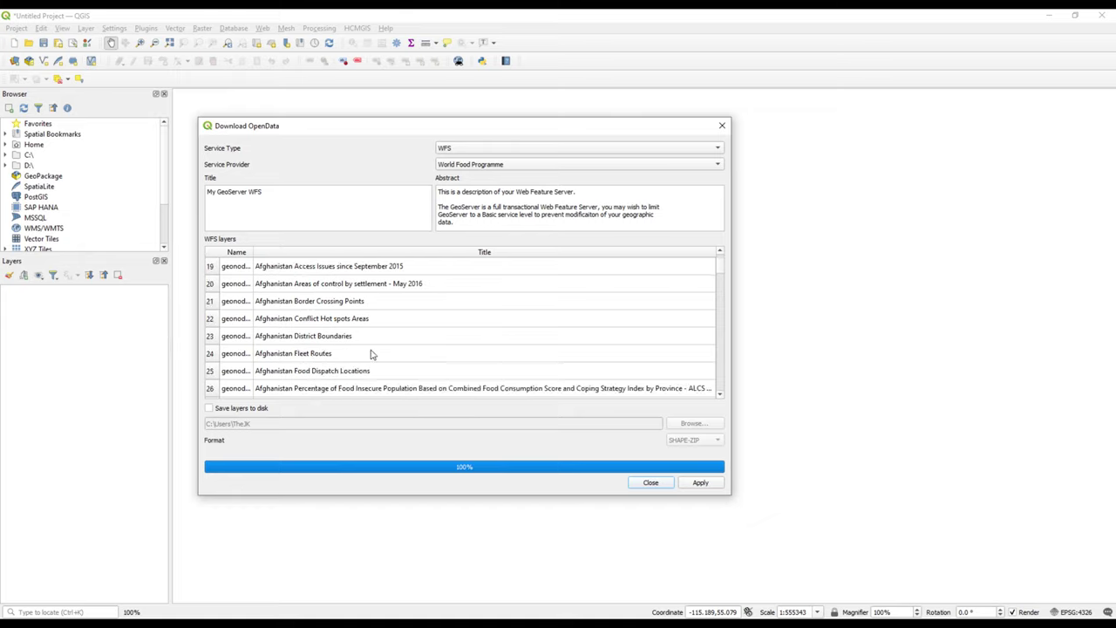
{"action": "left_click", "coordinate": [333, 338]}
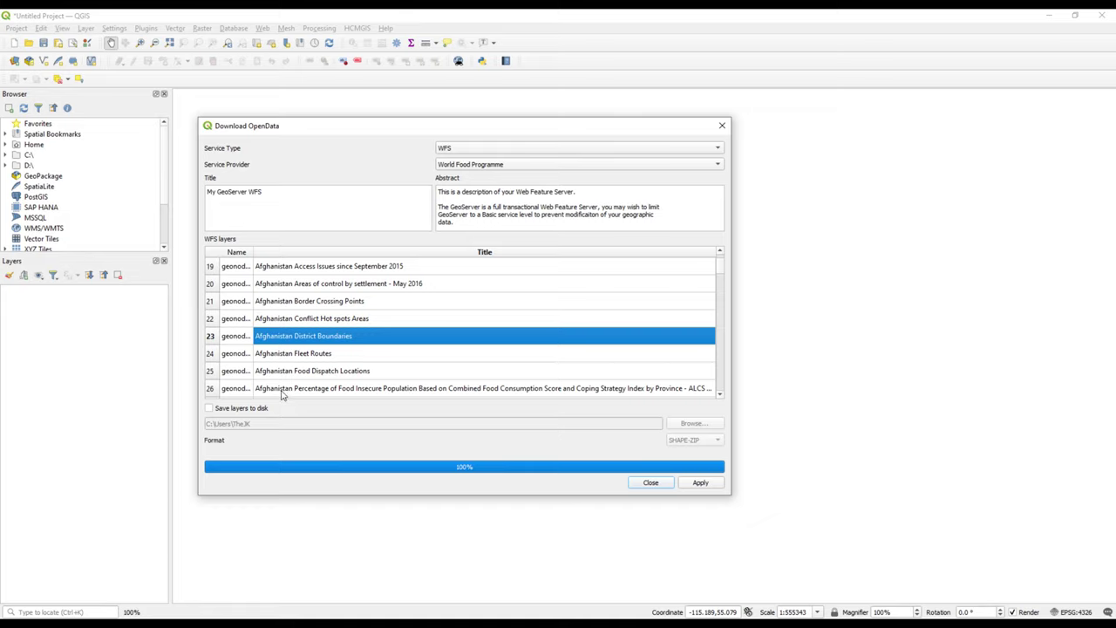
{"action": "left_click", "coordinate": [701, 484]}
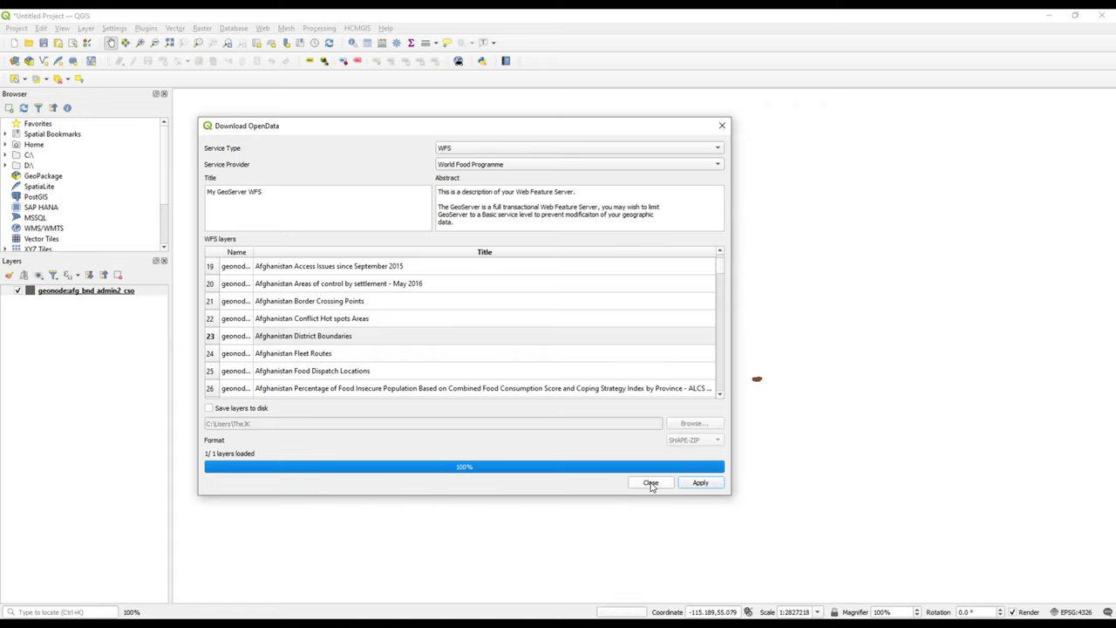
- Close the OpenData download dialog and browse the attribute table of the Afghanistan district boundaries layer
{"action": "left_click_drag", "start_coordinate": [540, 127], "coordinate": [837, 53]}
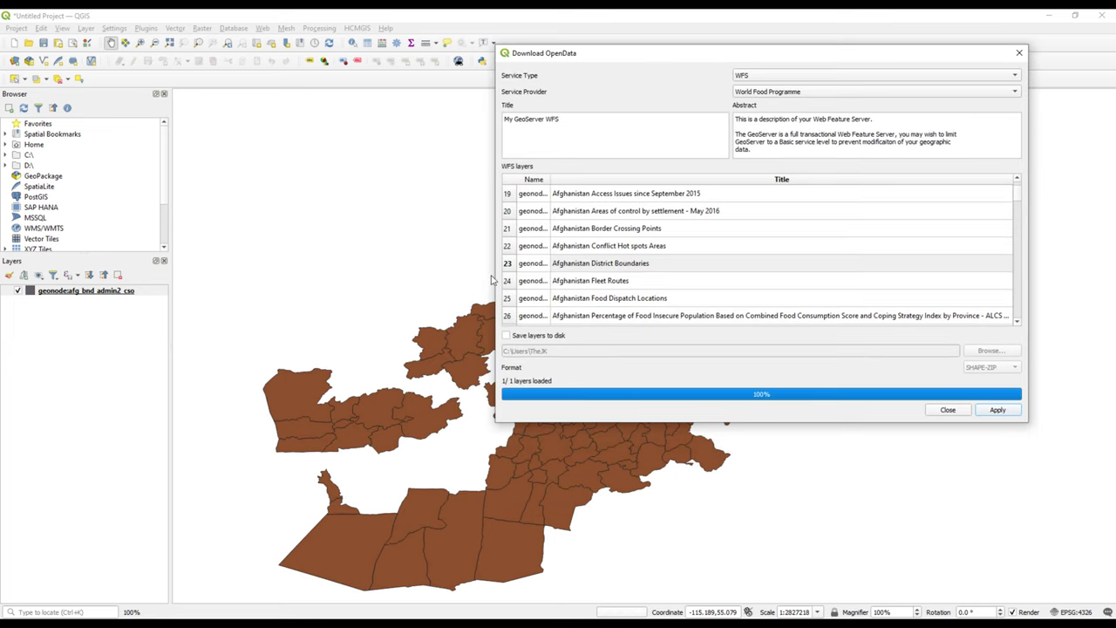
{"action": "left_click", "coordinate": [947, 411]}
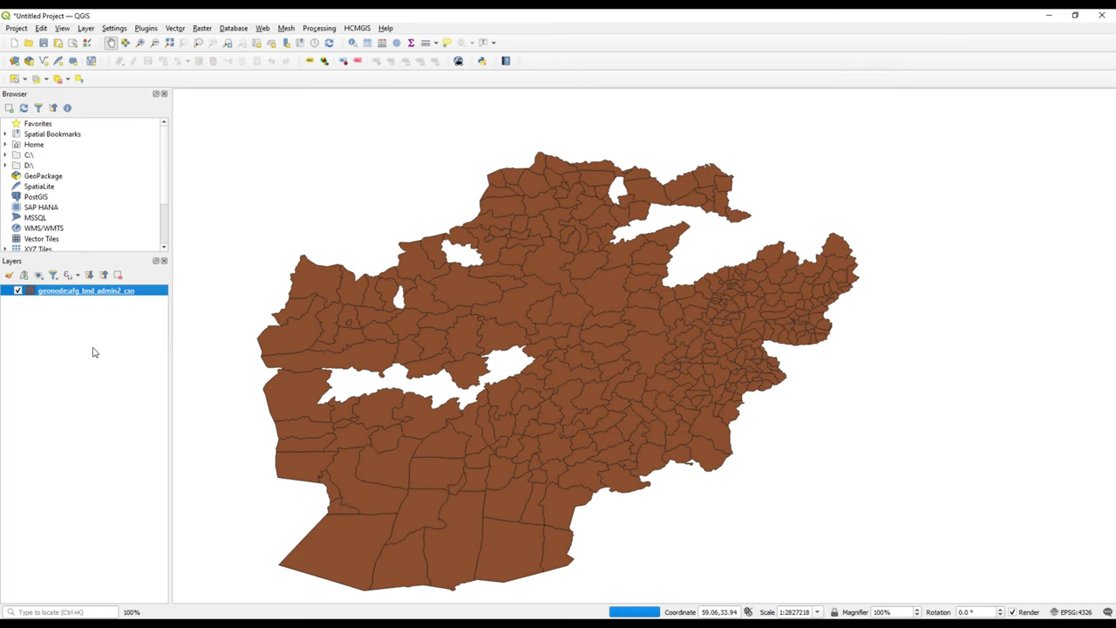
{"action": "right_click", "coordinate": [85, 294]}
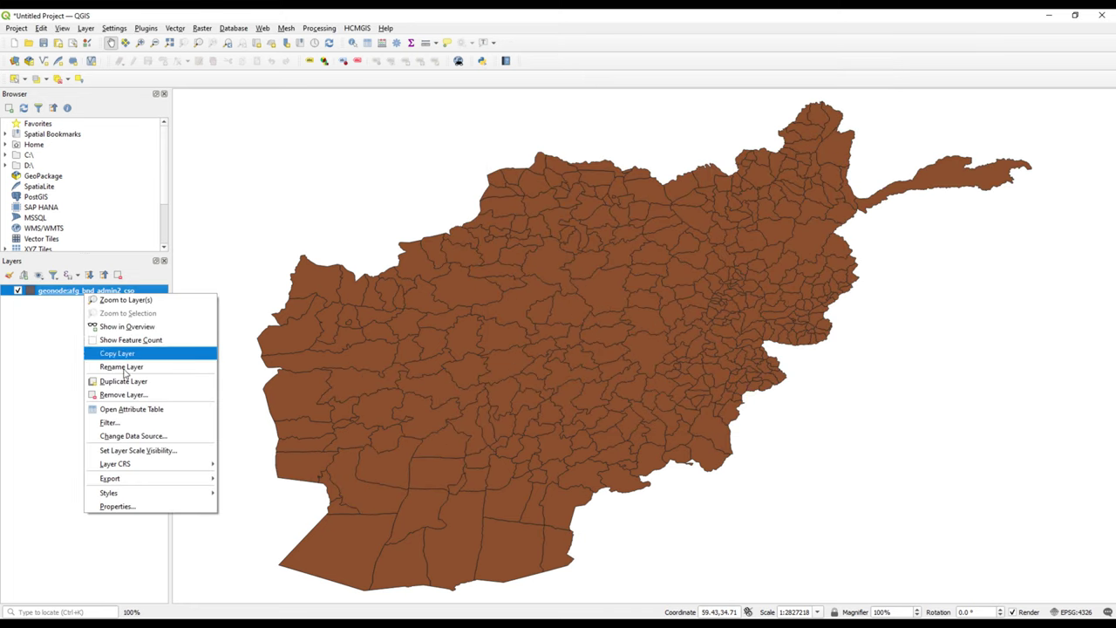
{"action": "left_click", "coordinate": [131, 409]}
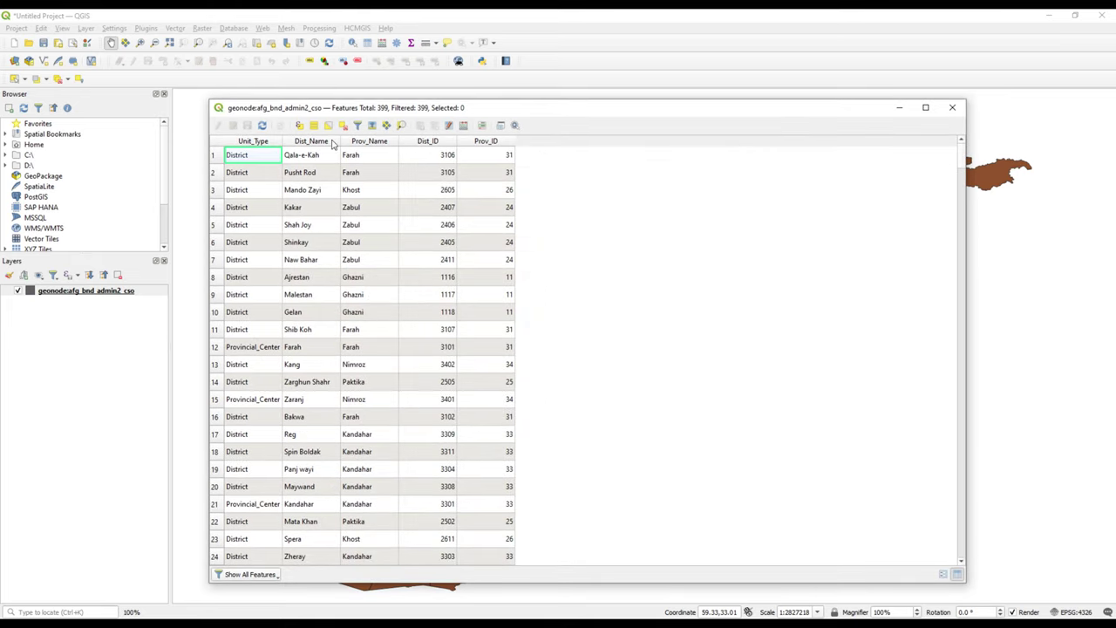
{"action": "scroll", "coordinate": [469, 365], "scroll_direction": "down", "scroll_amount": 20}
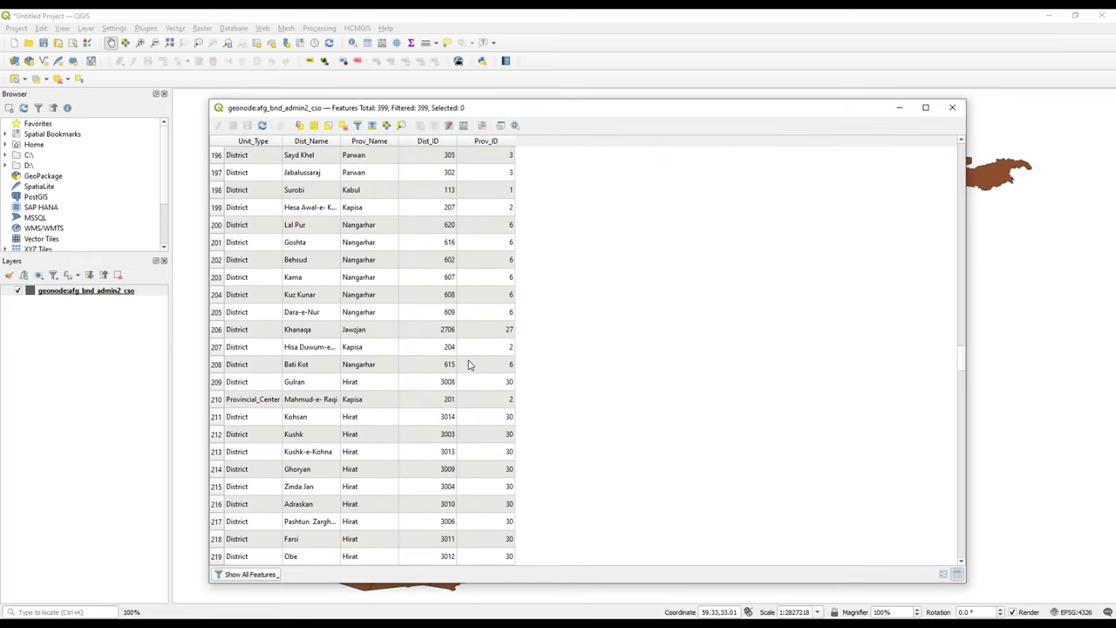
{"action": "key", "text": "ctrl+Home"}
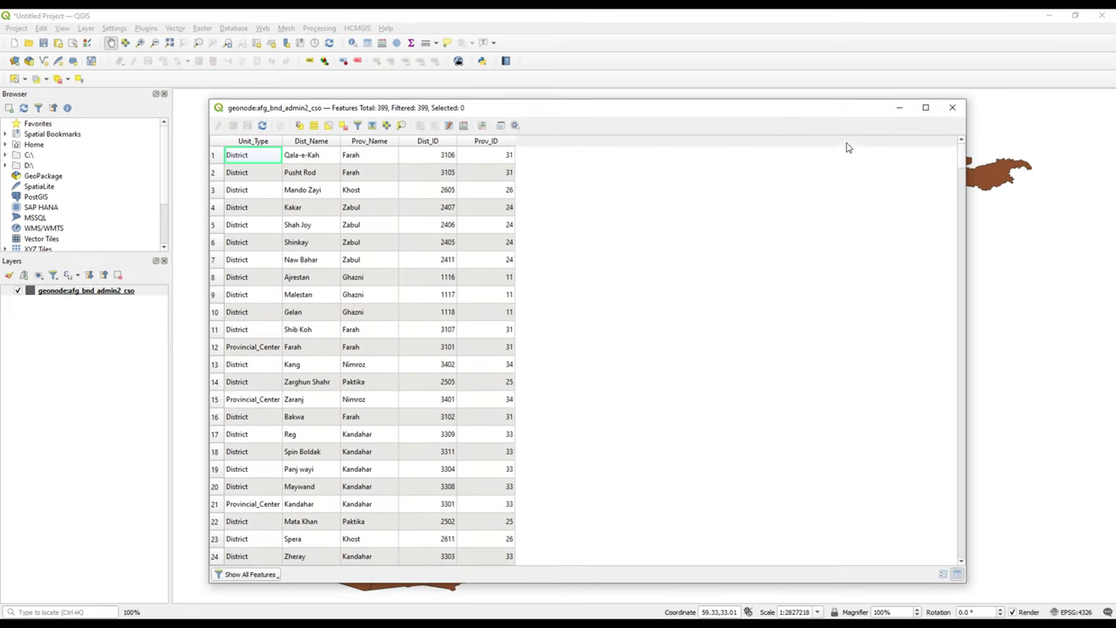
{"action": "left_click", "coordinate": [952, 107]}
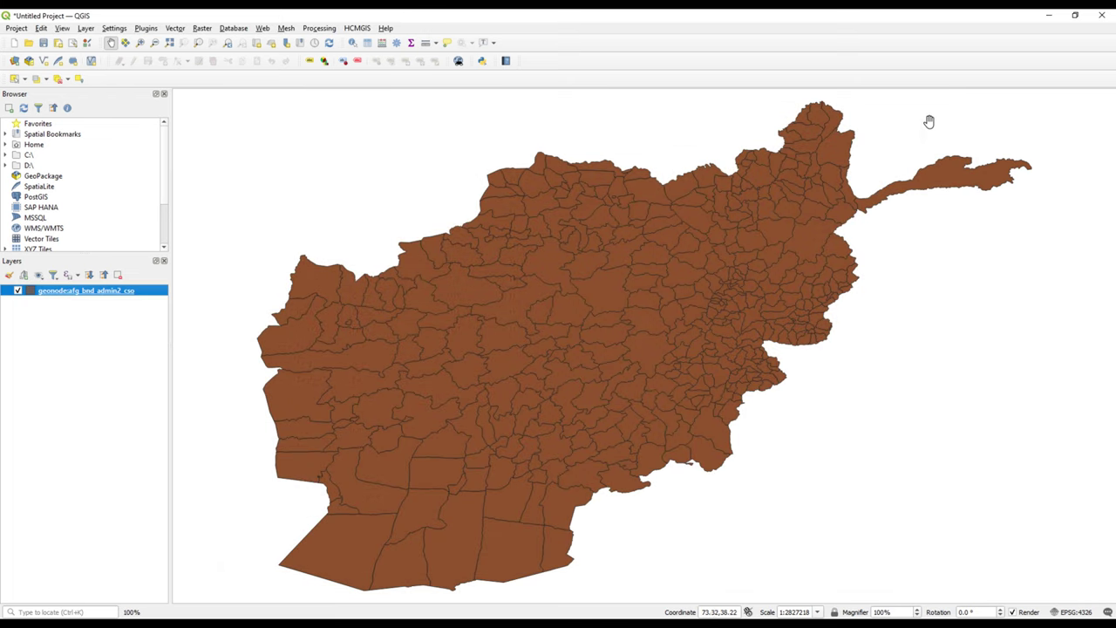
- Check the storage type and source of the Afghanistan district boundaries layer in its properties, leaving them unchanged
{"action": "right_click", "coordinate": [78, 297]}
{"action": "left_click", "coordinate": [125, 504]}
{"action": "left_click", "coordinate": [364, 191]}
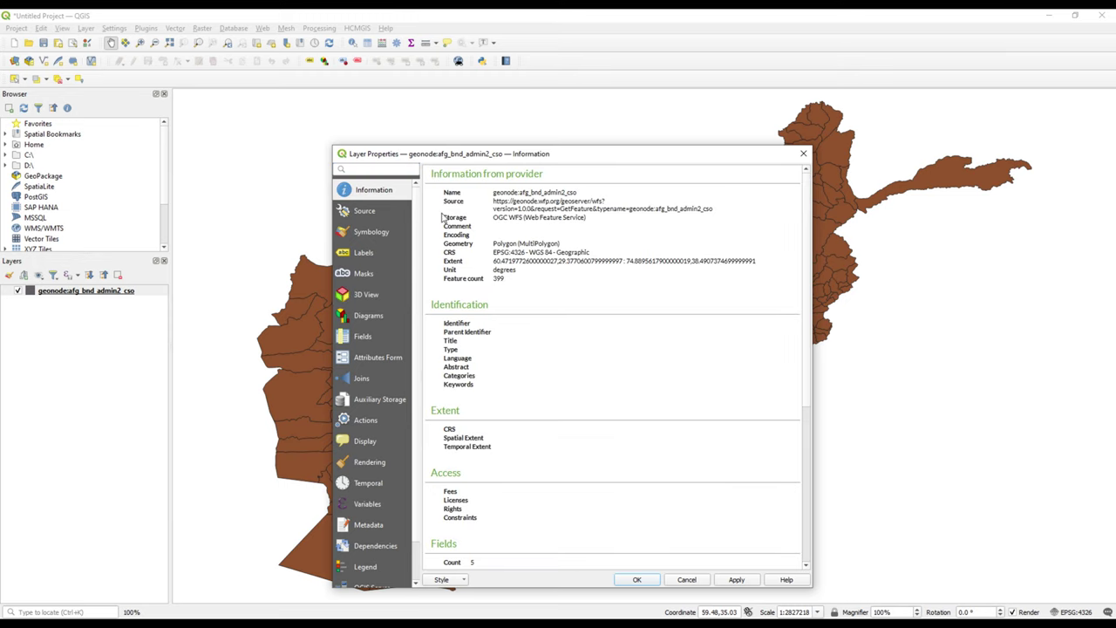
{"action": "triple_click", "coordinate": [494, 225]}
{"action": "left_click", "coordinate": [565, 225]}
{"action": "left_click_drag", "start_coordinate": [512, 224], "coordinate": [535, 227]}
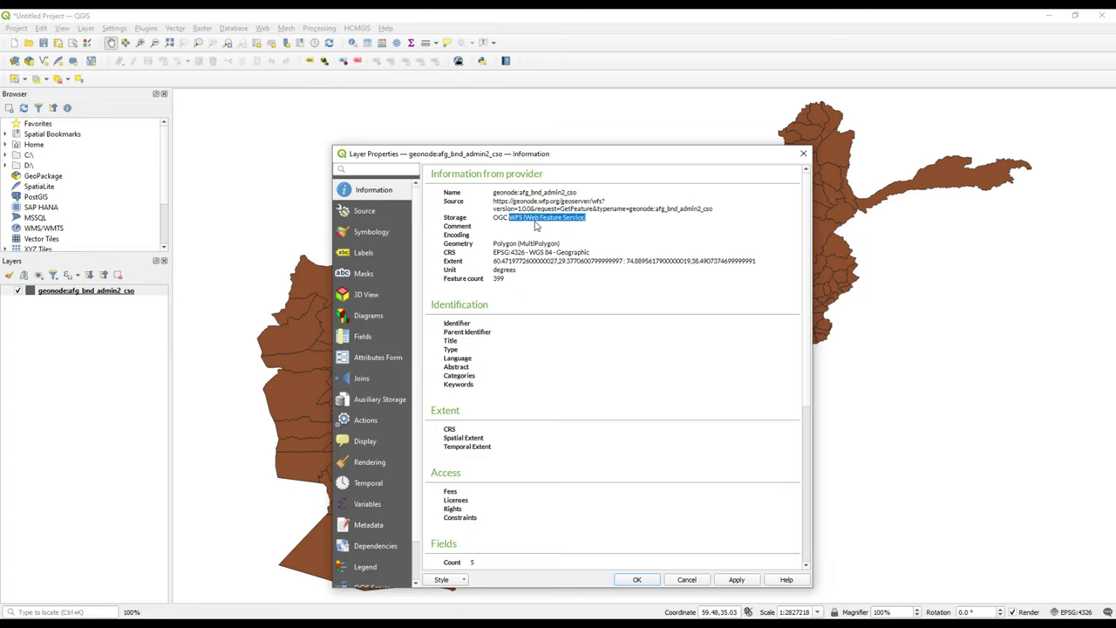
{"action": "left_click", "coordinate": [572, 225]}
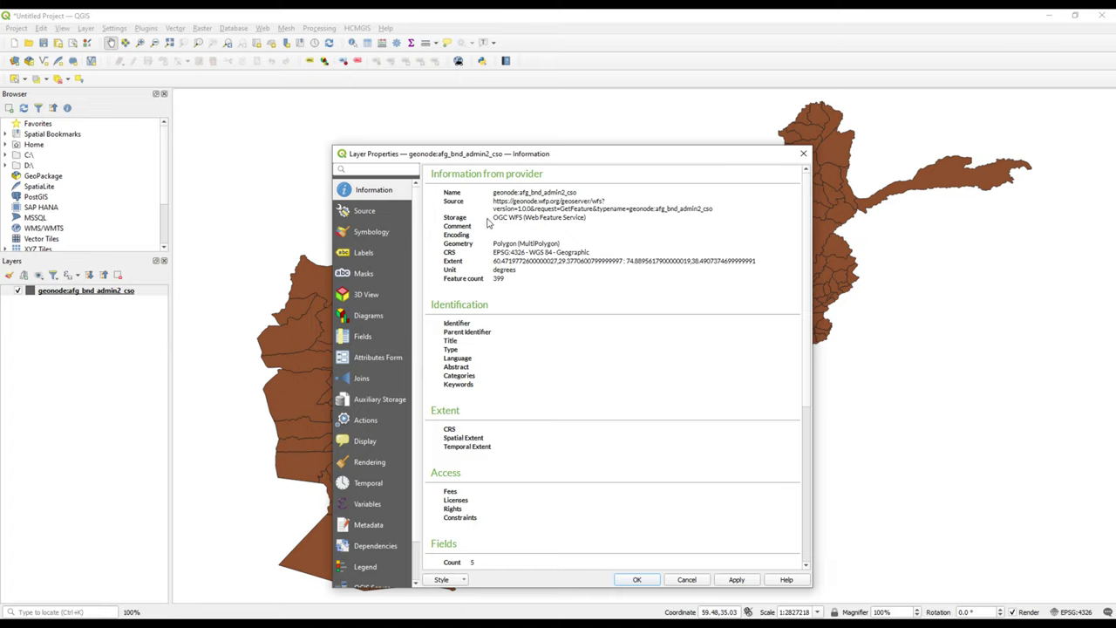
{"action": "left_click_drag", "start_coordinate": [494, 224], "coordinate": [604, 224]}
{"action": "left_click", "coordinate": [574, 225]}
{"action": "triple_click", "coordinate": [494, 224]}
{"action": "left_click", "coordinate": [554, 234]}
{"action": "left_click", "coordinate": [686, 579]}
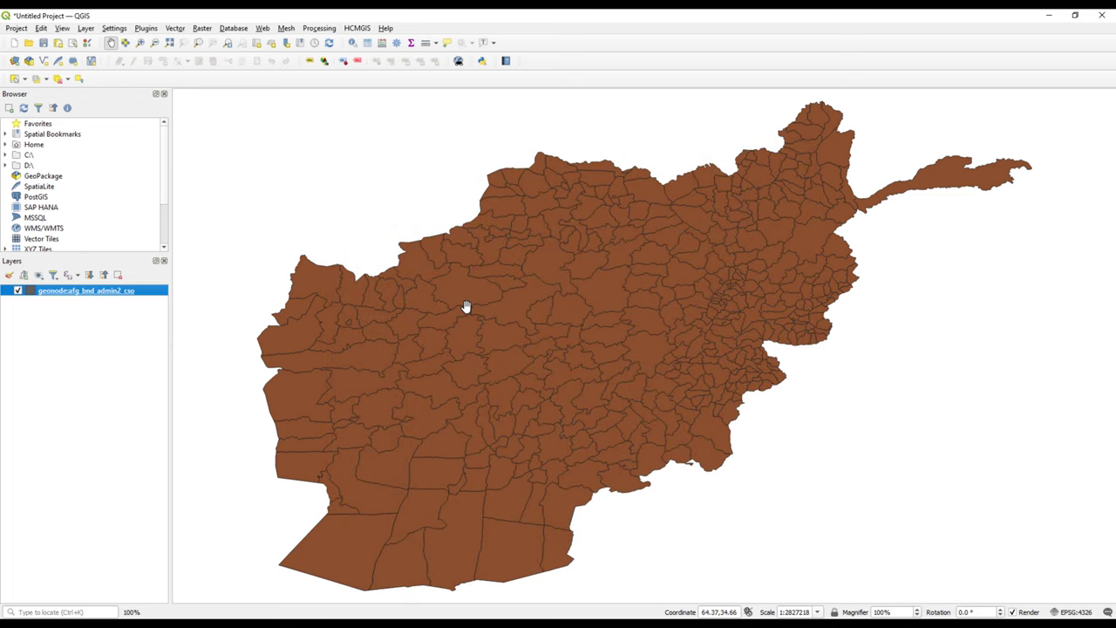
- Remove the Afghanistan district boundaries layer from the project
{"action": "right_click", "coordinate": [65, 296]}
{"action": "left_click", "coordinate": [119, 276]}
{"action": "left_click", "coordinate": [120, 276]}
{"action": "key", "text": "Return"}
- Open the HCMGIS OpenData download and list the WFS layers of the Stanford University provider
{"action": "left_click", "coordinate": [357, 28]}
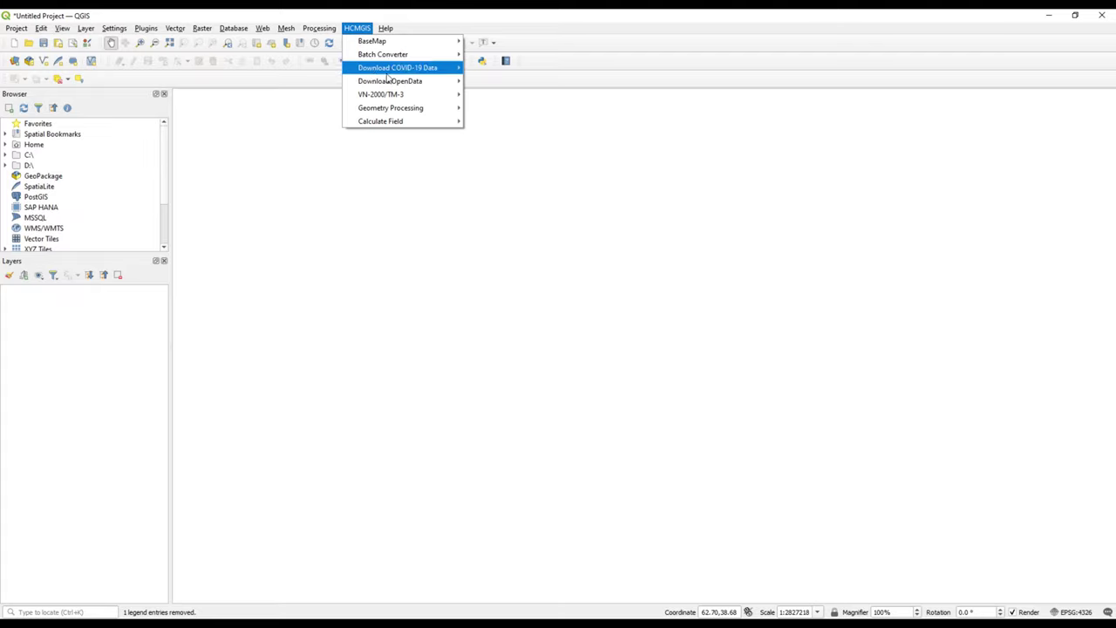
{"action": "mouse_move", "coordinate": [404, 85]}
{"action": "left_click", "coordinate": [524, 121]}
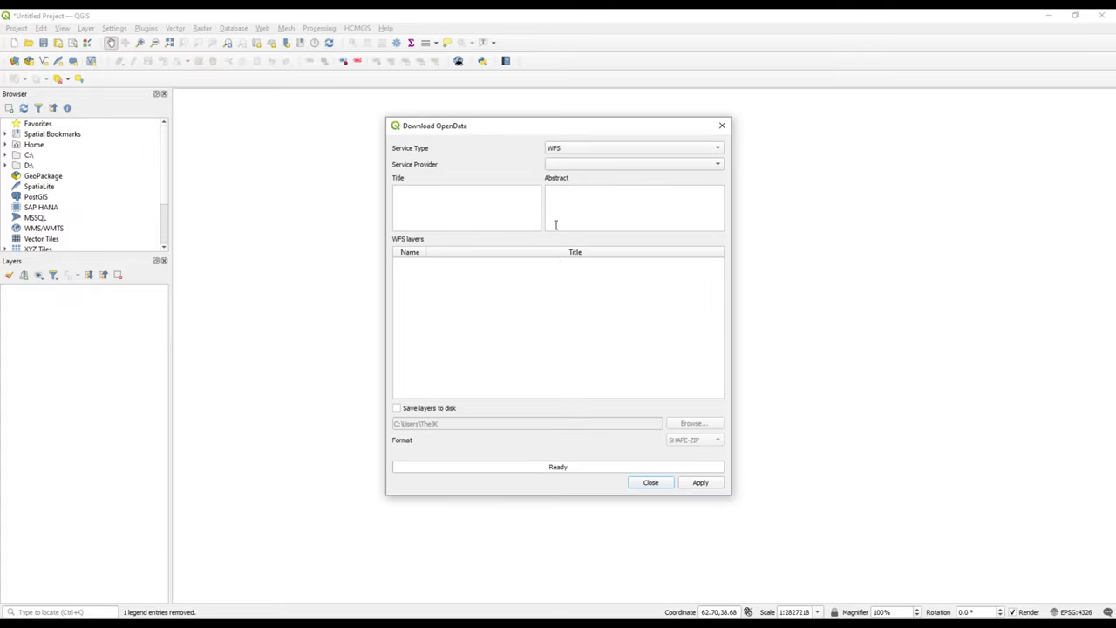
{"action": "left_click", "coordinate": [602, 169]}
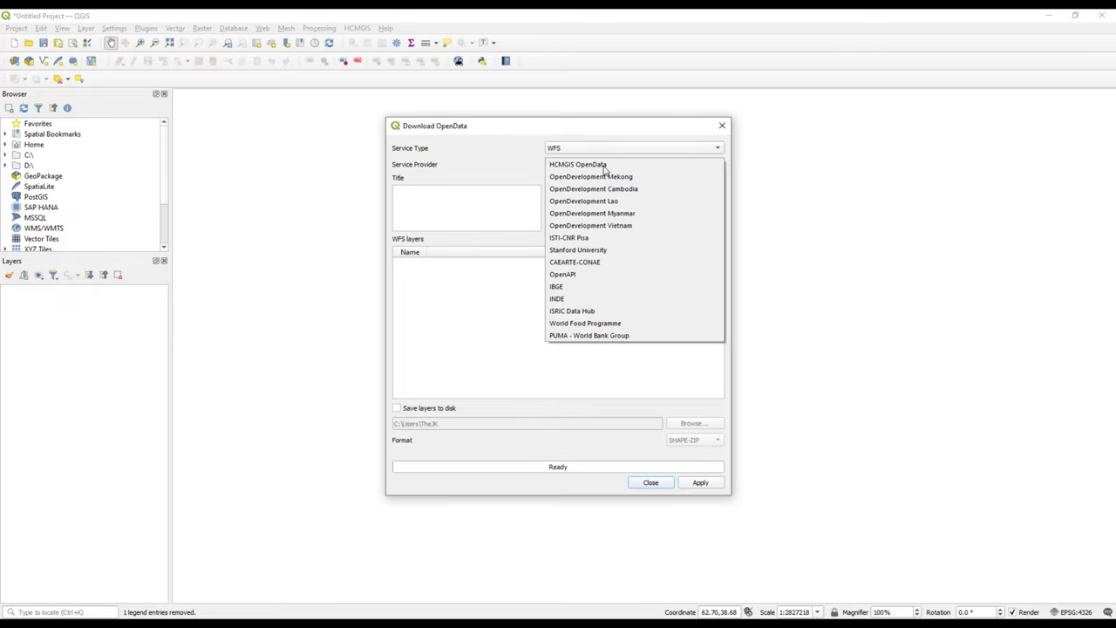
{"action": "left_click", "coordinate": [593, 255]}
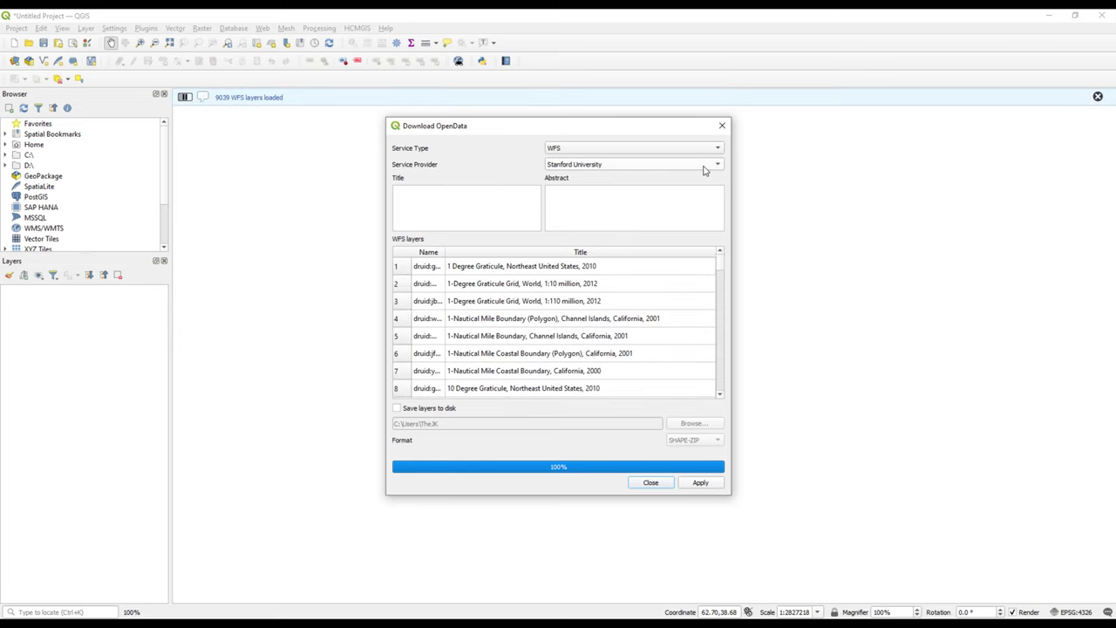
- Widen the download dialog and review the available service providers, keeping Stanford University
{"action": "left_click_drag", "start_coordinate": [474, 130], "coordinate": [444, 129]}
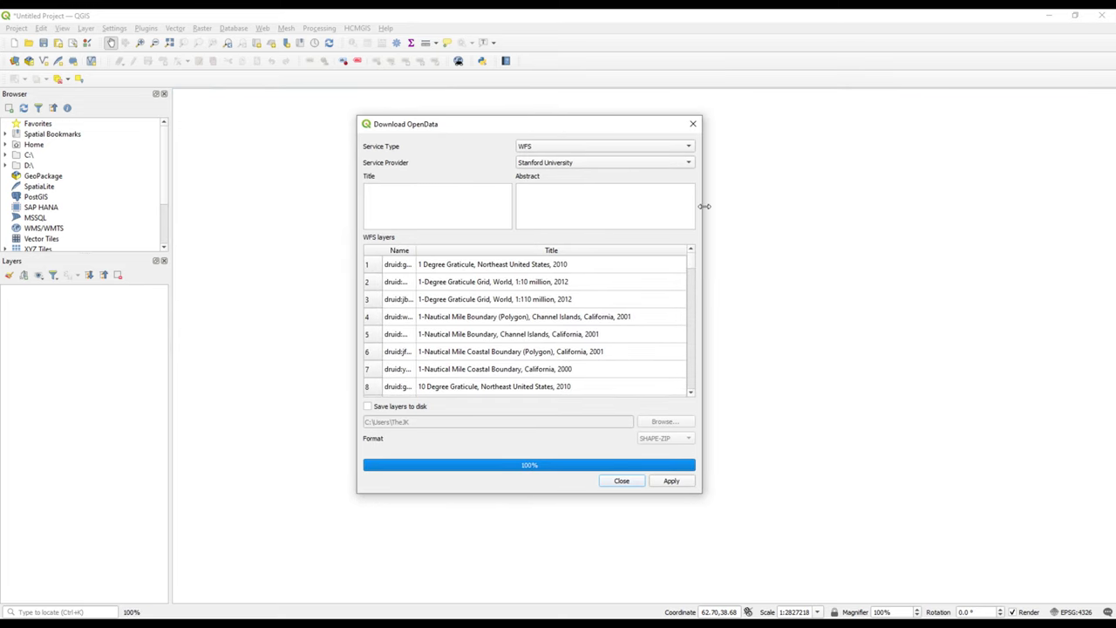
{"action": "left_click_drag", "start_coordinate": [705, 206], "coordinate": [752, 206]}
{"action": "left_click", "coordinate": [702, 165]}
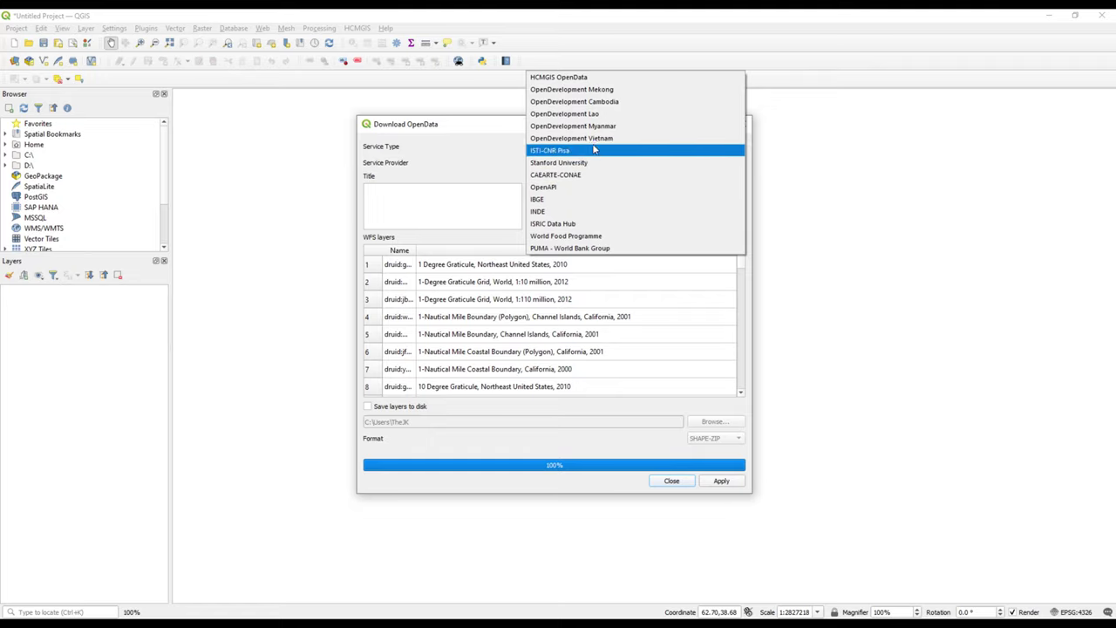
{"action": "left_click", "coordinate": [465, 148]}
{"action": "left_click", "coordinate": [581, 165]}
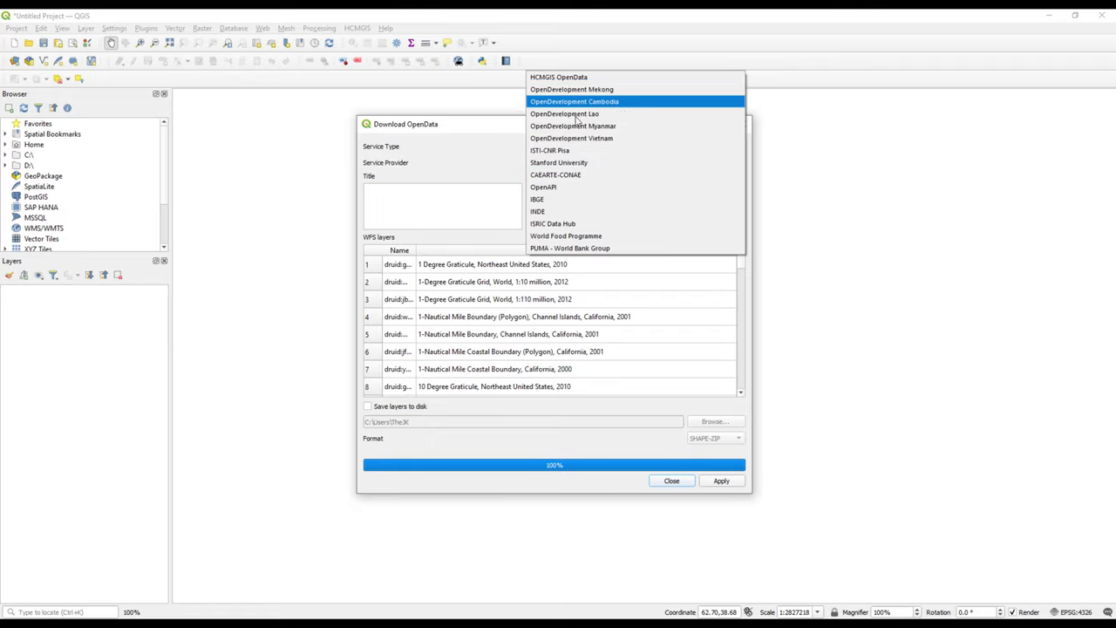
{"action": "left_click", "coordinate": [497, 143]}
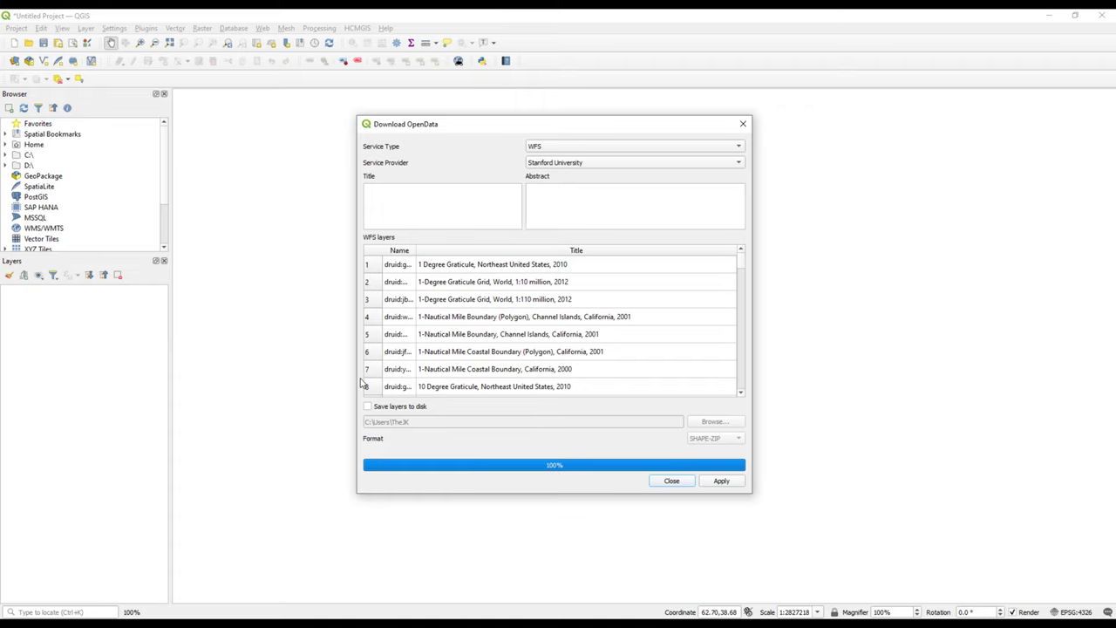
- Enlarge the download dialog further and widen the layer list's Name column to show full layer names
{"action": "left_click_drag", "start_coordinate": [355, 377], "coordinate": [296, 376]}
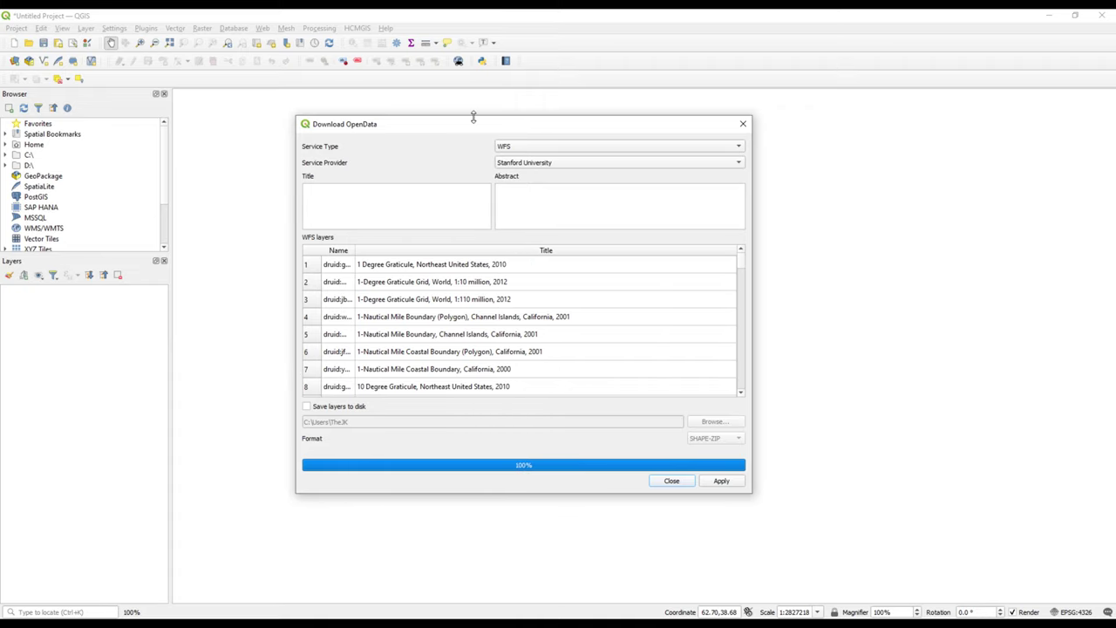
{"action": "left_click_drag", "start_coordinate": [474, 116], "coordinate": [478, 56]}
{"action": "left_click_drag", "start_coordinate": [355, 192], "coordinate": [431, 192]}
- Find 5-Meter Contours: California Coast, 2000 among the Stanford University WFS layers, load it into the project and close the download dialog
{"action": "scroll", "coordinate": [498, 321], "scroll_direction": "down", "scroll_amount": 16}
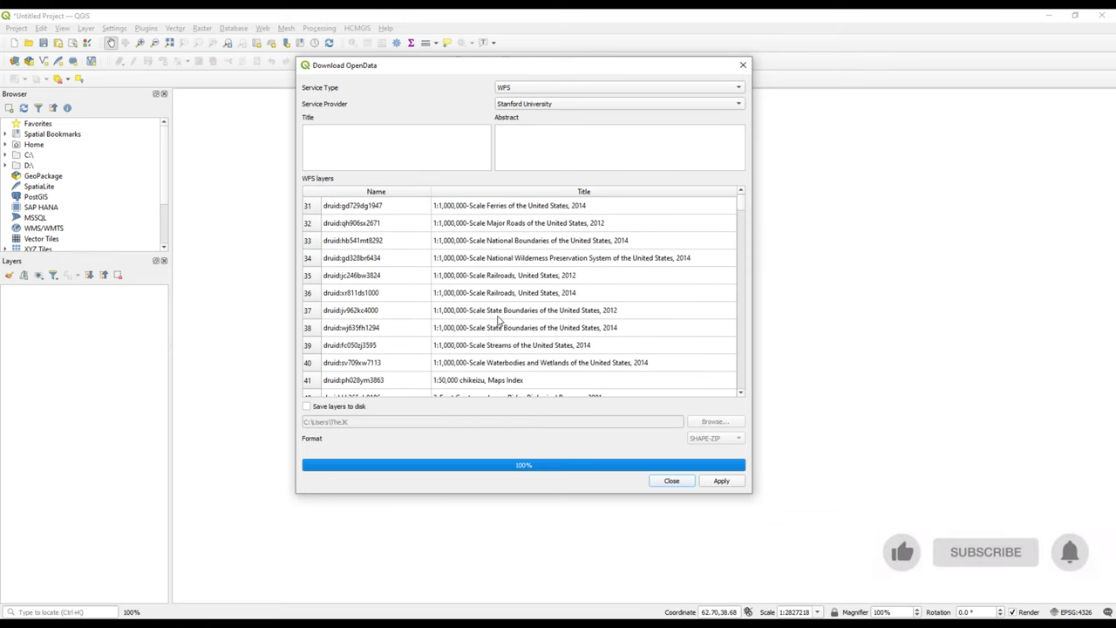
{"action": "left_click", "coordinate": [489, 328]}
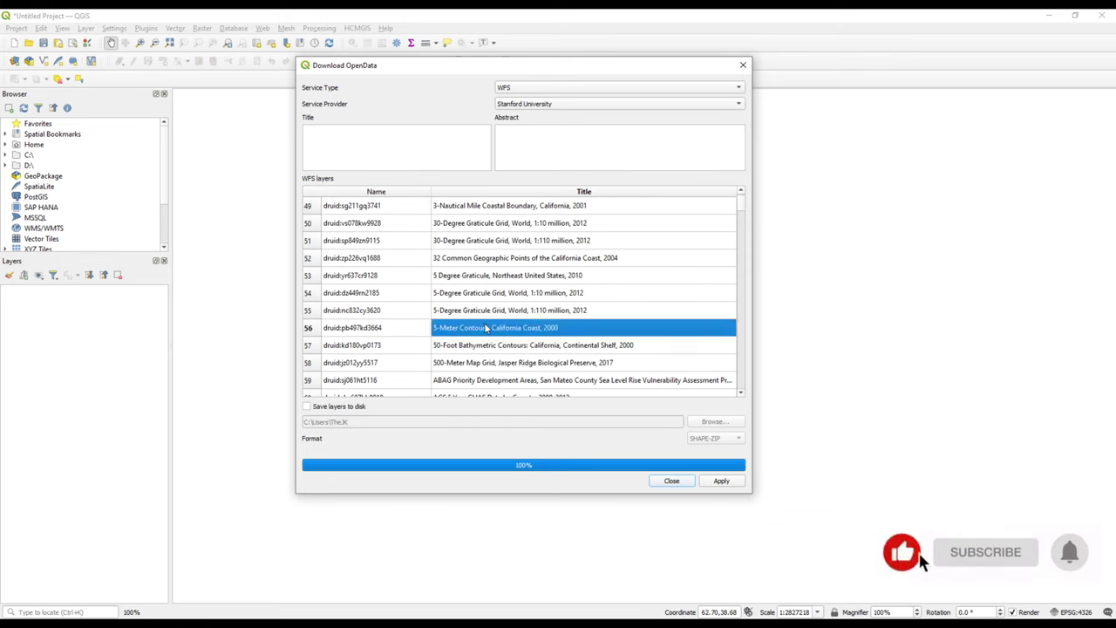
{"action": "left_click", "coordinate": [722, 482]}
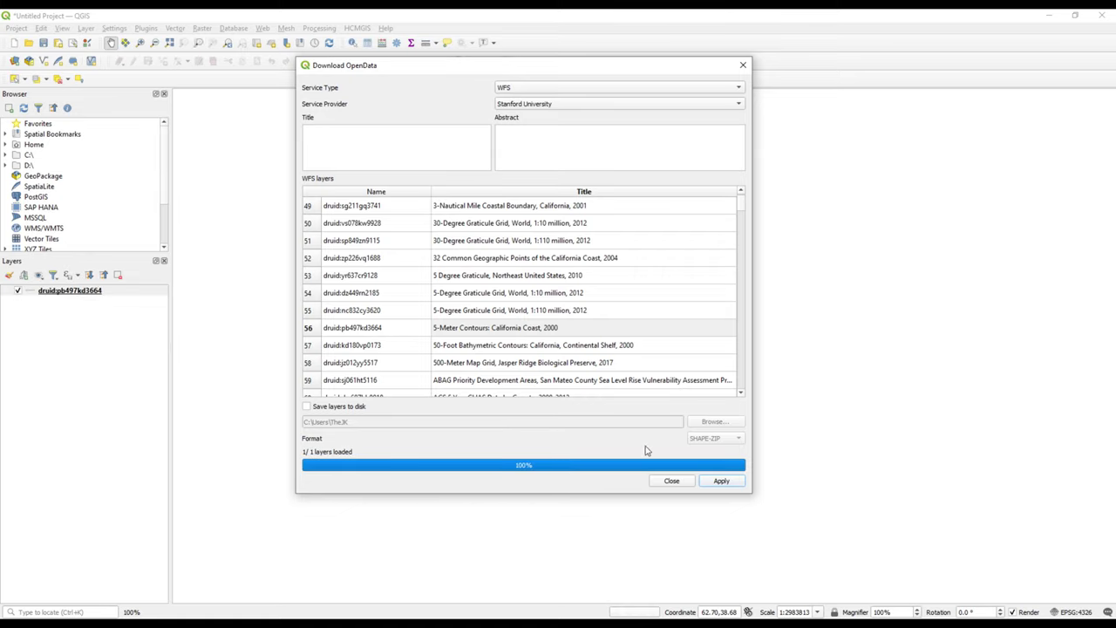
{"action": "left_click", "coordinate": [676, 478]}
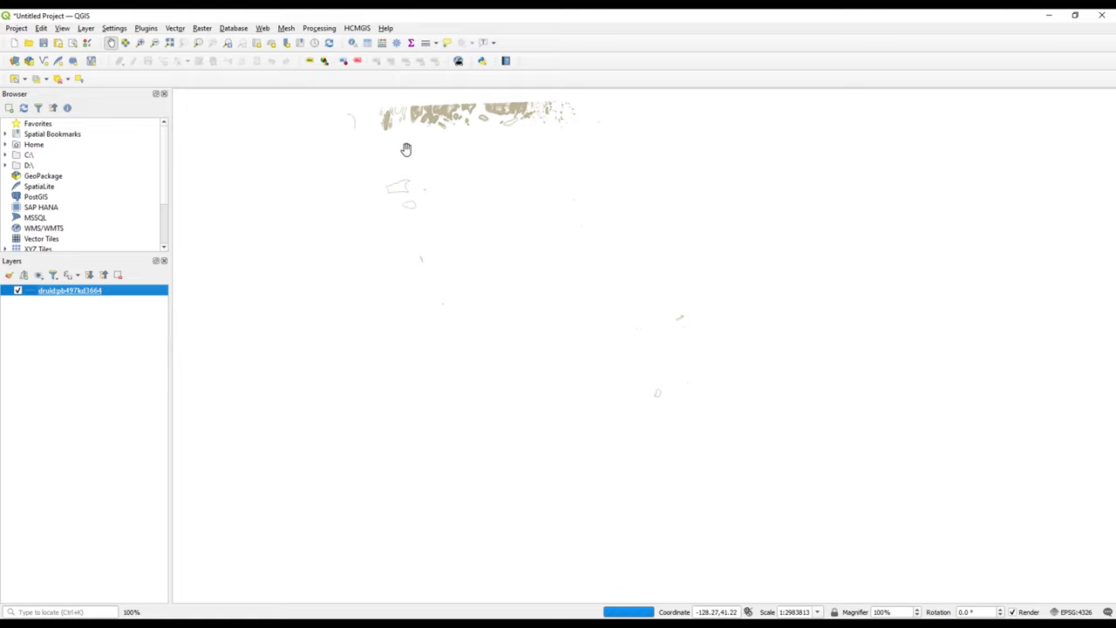
{"action": "right_click", "coordinate": [107, 293]}
{"action": "key", "text": "Escape"}
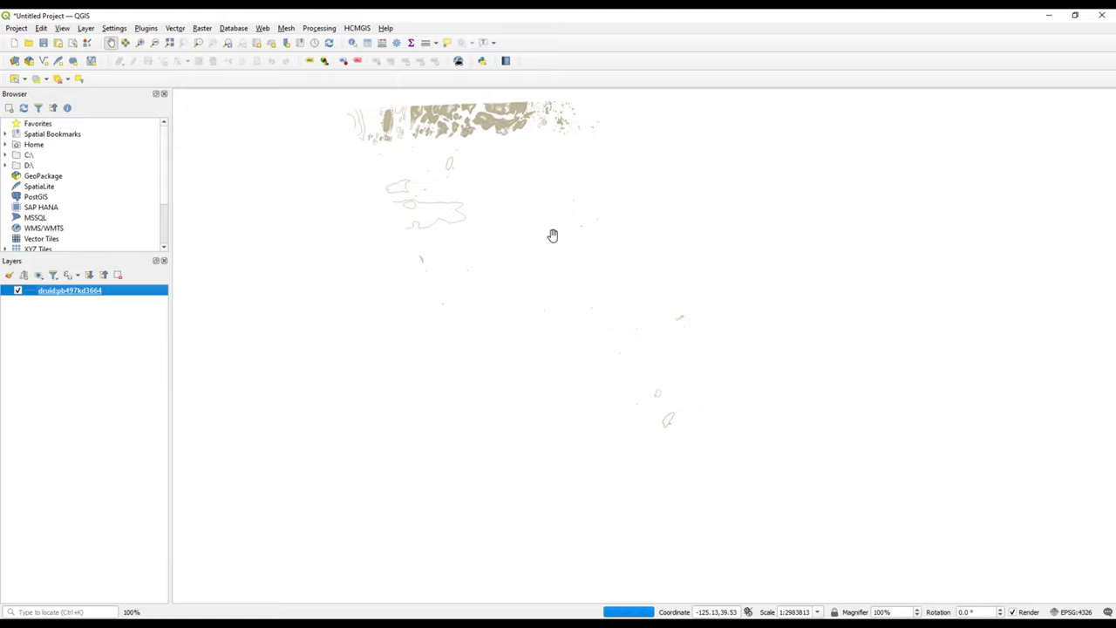
- Open the HCMGIS EPSG Code for VN-2000/TM-3 tool, look over its search by province option and close it
{"action": "left_click", "coordinate": [353, 29]}
{"action": "mouse_move", "coordinate": [389, 97]}
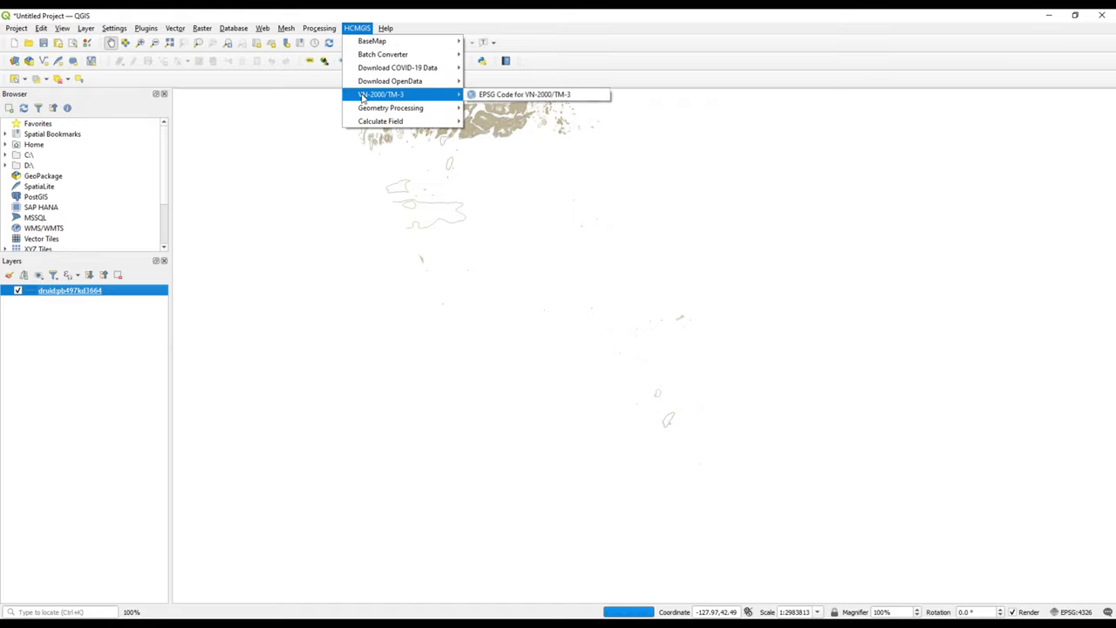
{"action": "left_click", "coordinate": [481, 95]}
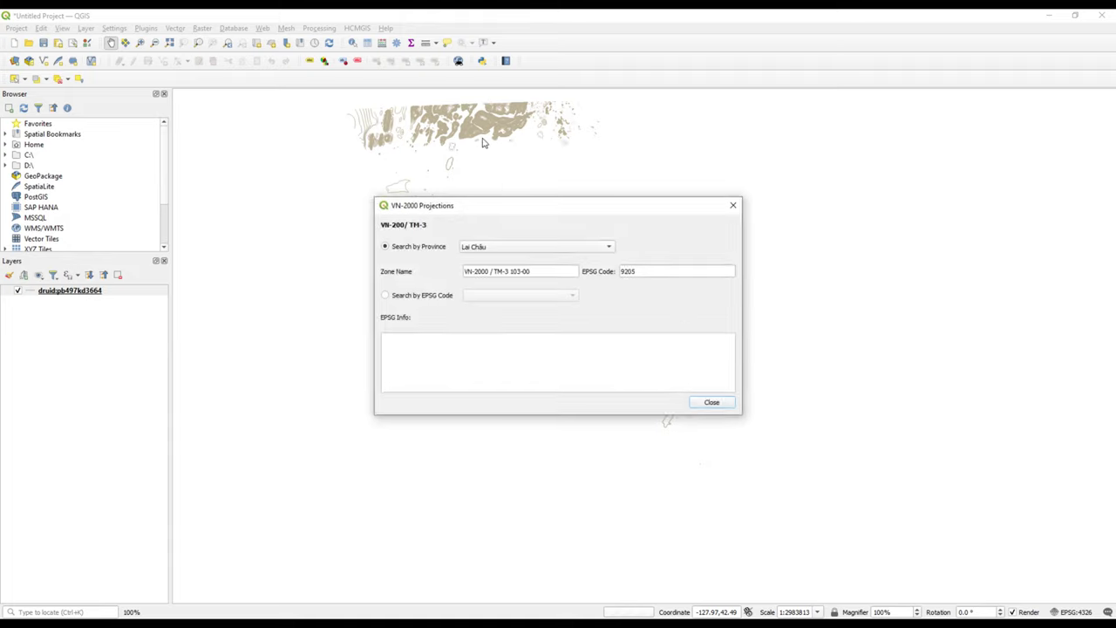
{"action": "left_click", "coordinate": [487, 253]}
{"action": "left_click", "coordinate": [440, 251]}
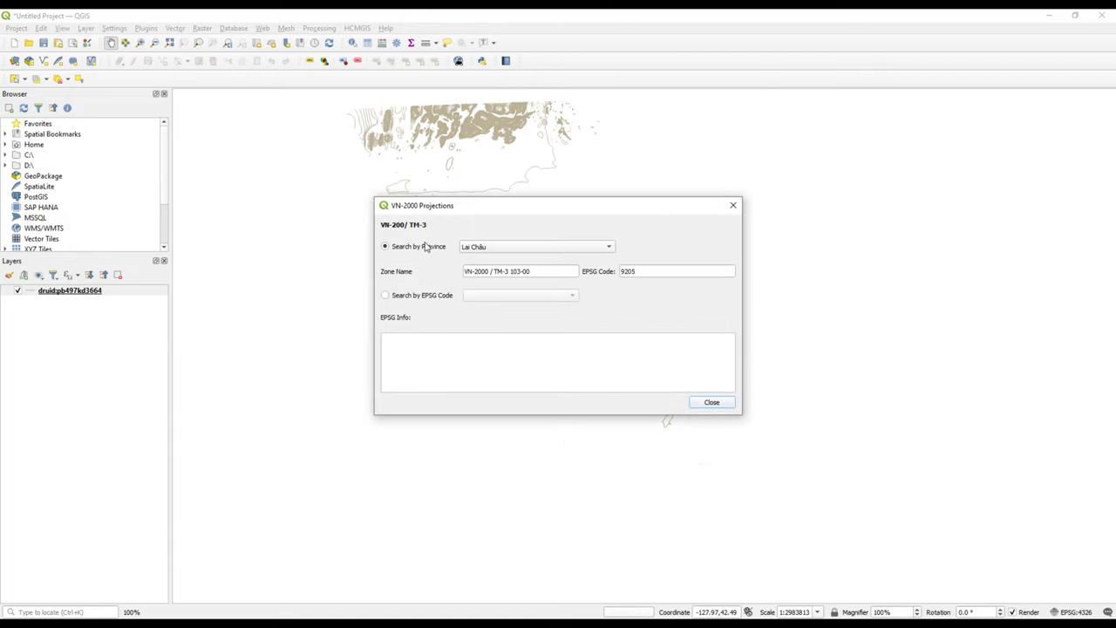
{"action": "left_click", "coordinate": [733, 206]}
- Review the HCMGIS Geometry Processing and Calculate Field tools without running any of them
{"action": "left_click", "coordinate": [357, 27]}
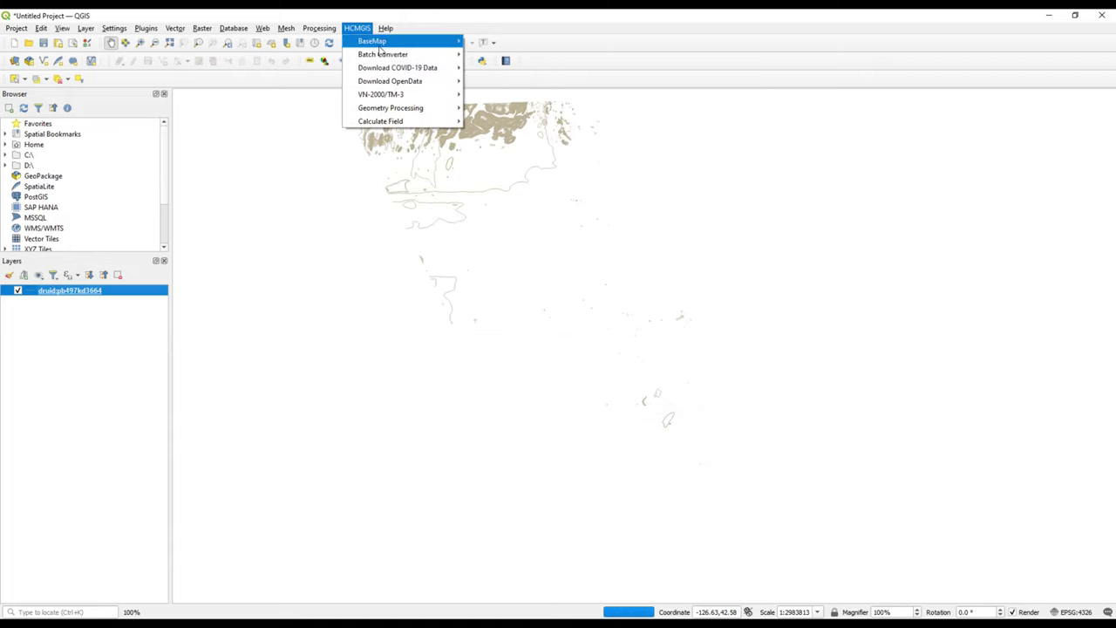
{"action": "mouse_move", "coordinate": [413, 98]}
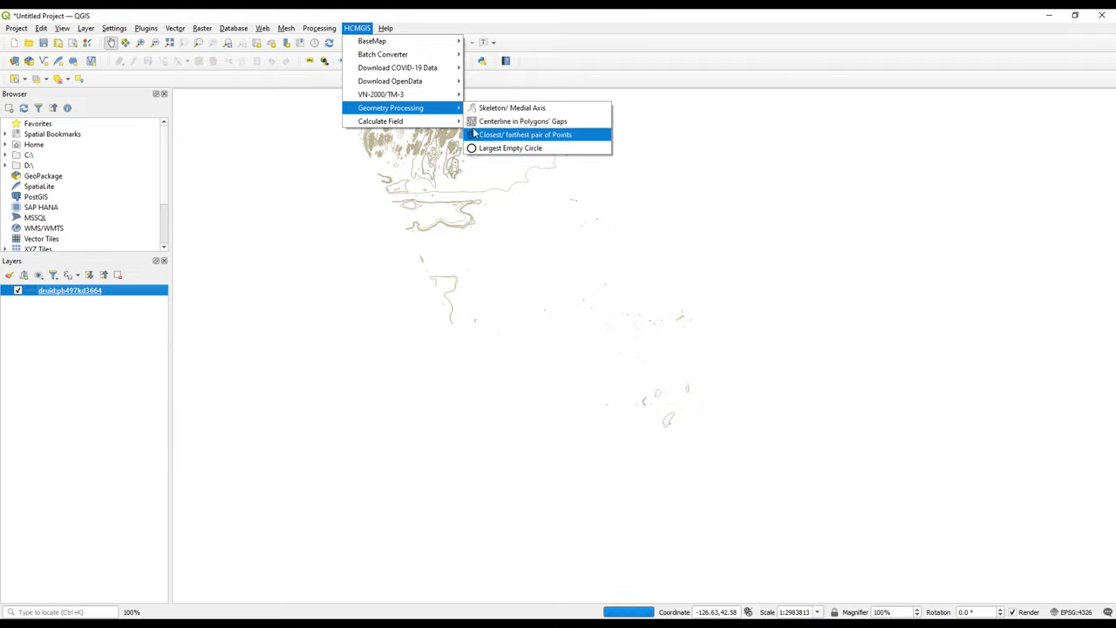
{"action": "mouse_move", "coordinate": [451, 126]}
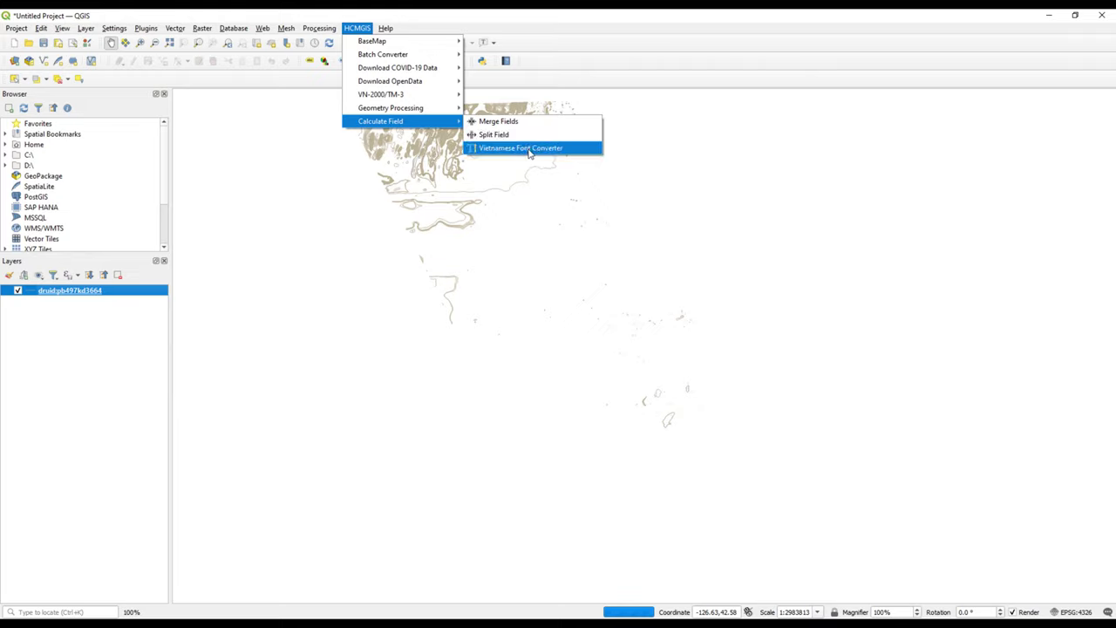
{"action": "left_click", "coordinate": [506, 30]}
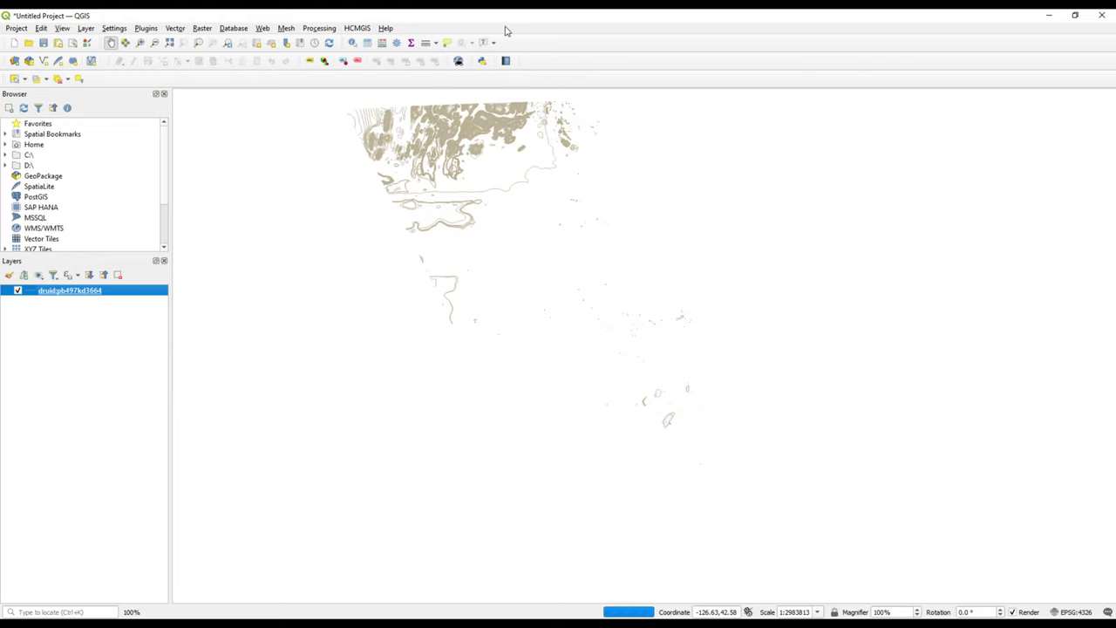